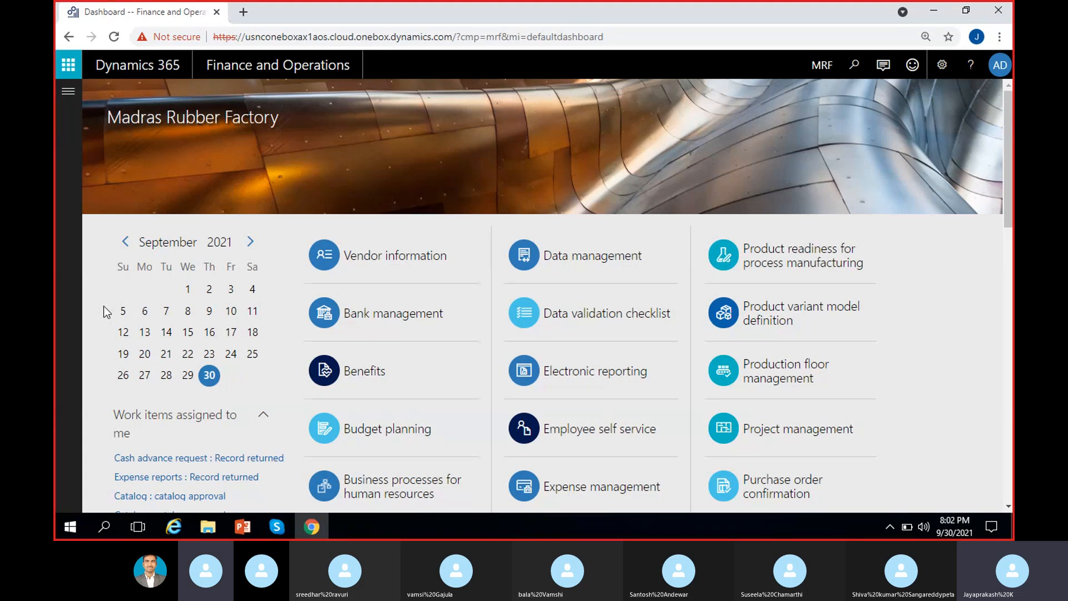
Step: Go to Accounts payable > Vendors > All vendors to list VEN-000001 and VEN-000002
{"action": "left_click", "coordinate": [68, 99]}
{"action": "left_click", "coordinate": [136, 314]}
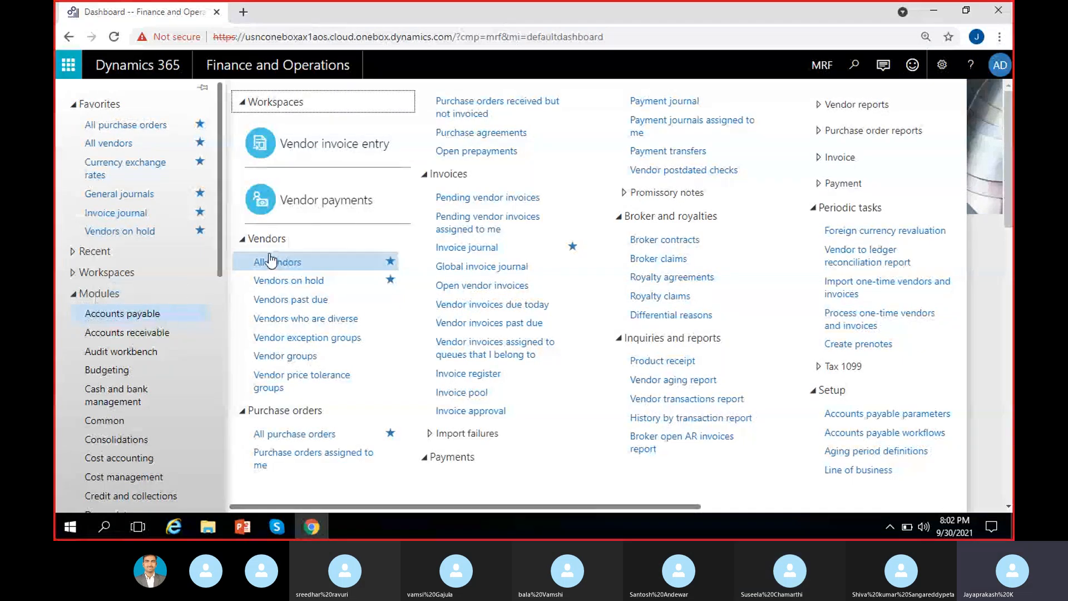
{"action": "left_click", "coordinate": [293, 262]}
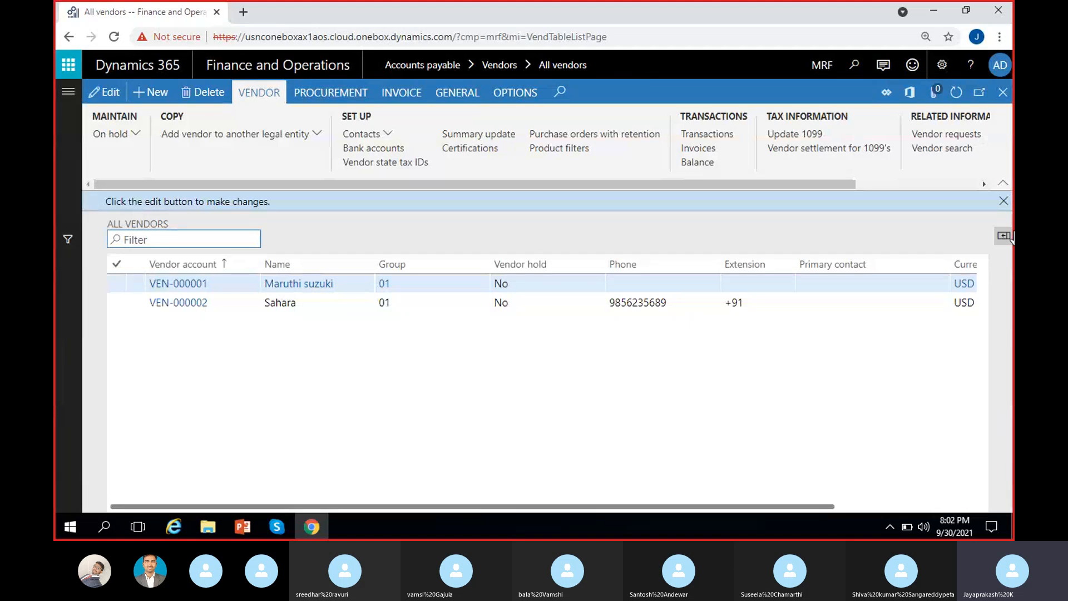
Step: Start a new vendor record and enter the name Tata motors
{"action": "left_click", "coordinate": [1003, 201]}
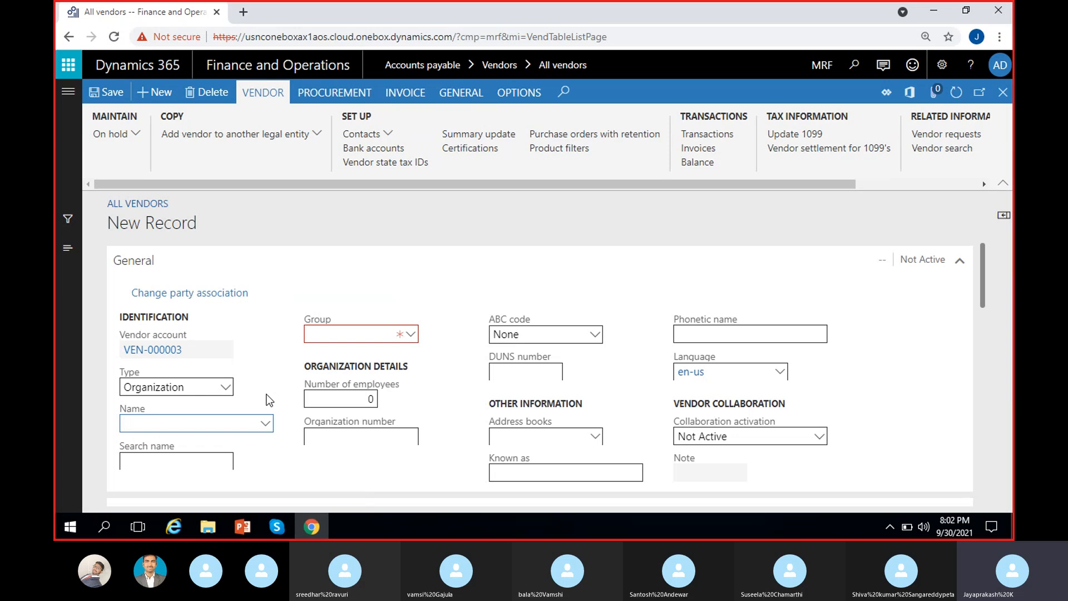
{"action": "left_click", "coordinate": [194, 351]}
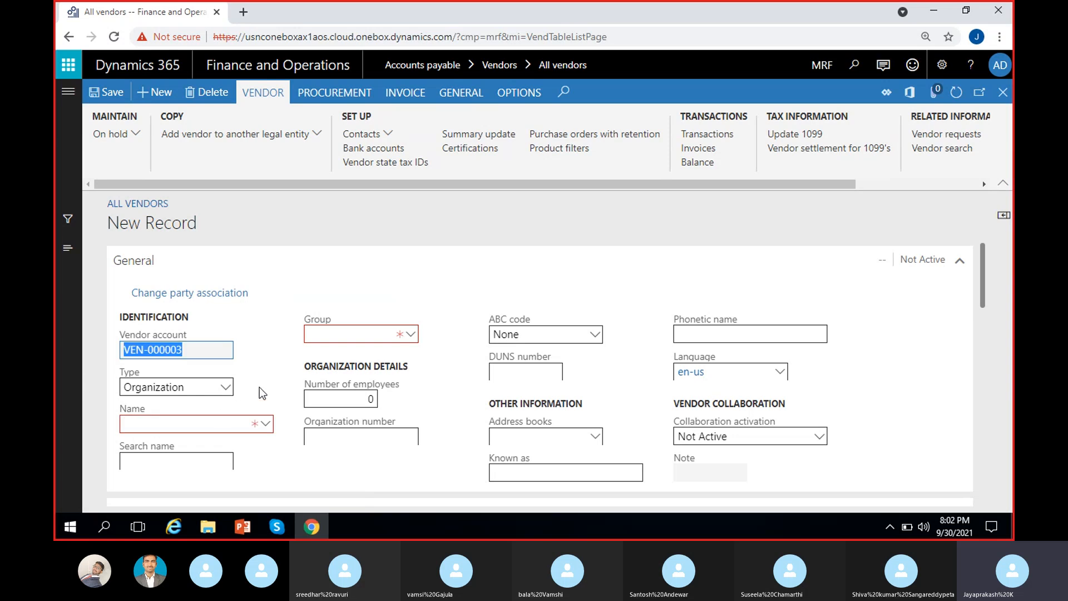
{"action": "left_click", "coordinate": [202, 425]}
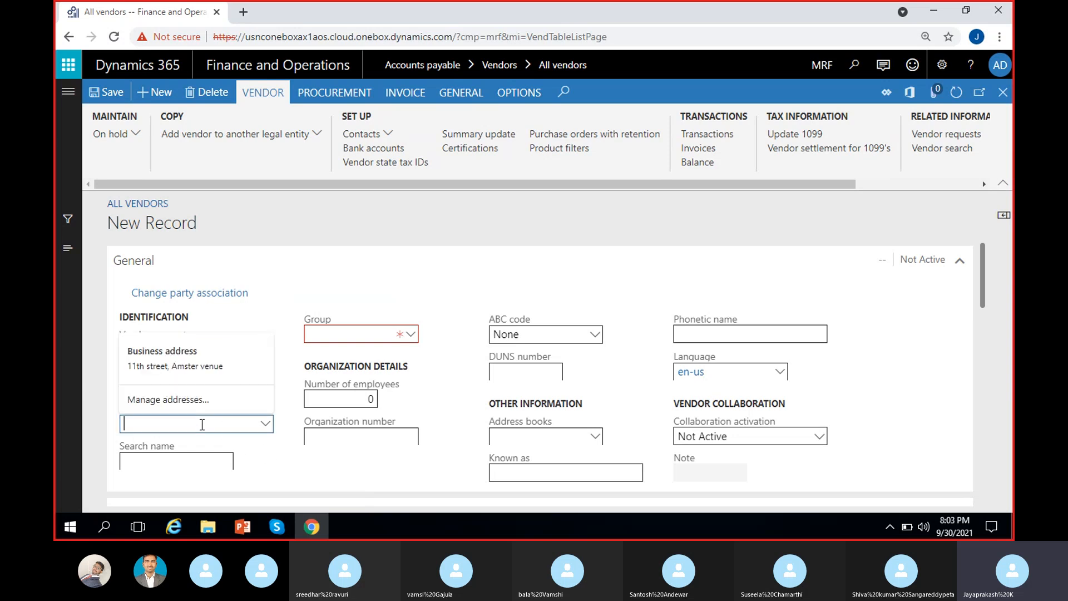
{"action": "left_click", "coordinate": [273, 452]}
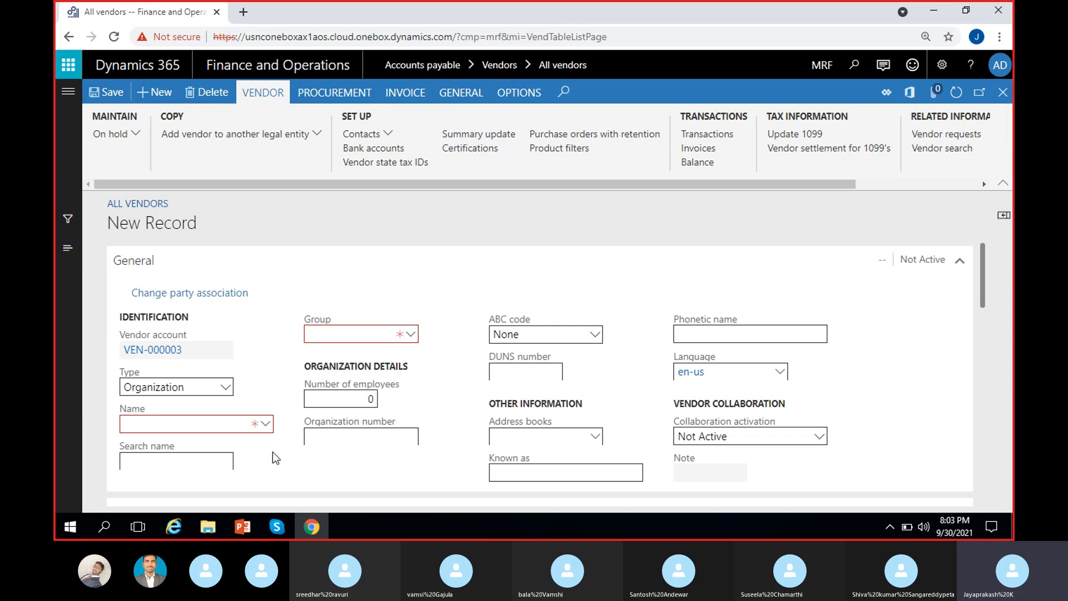
{"action": "scroll", "coordinate": [272, 450], "scroll_direction": "down", "scroll_amount": 2}
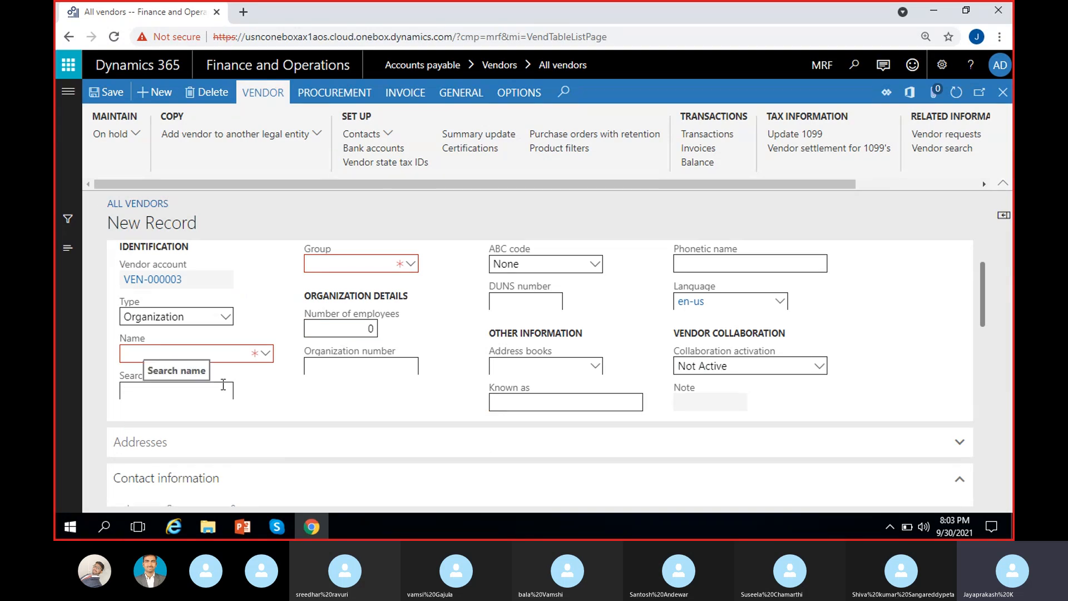
{"action": "left_click", "coordinate": [205, 356]}
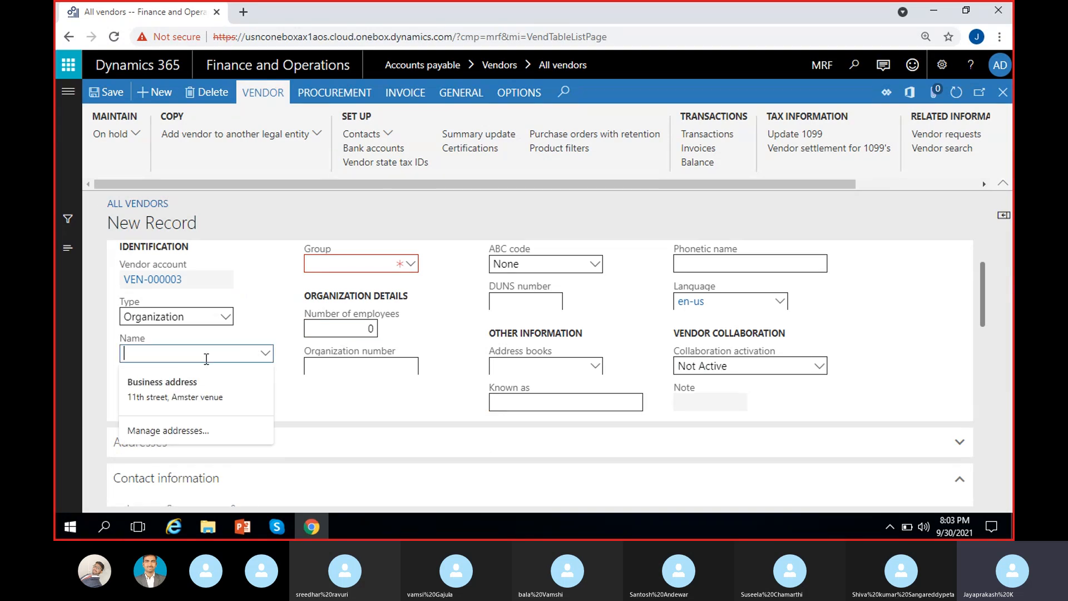
{"action": "left_click", "coordinate": [272, 393]}
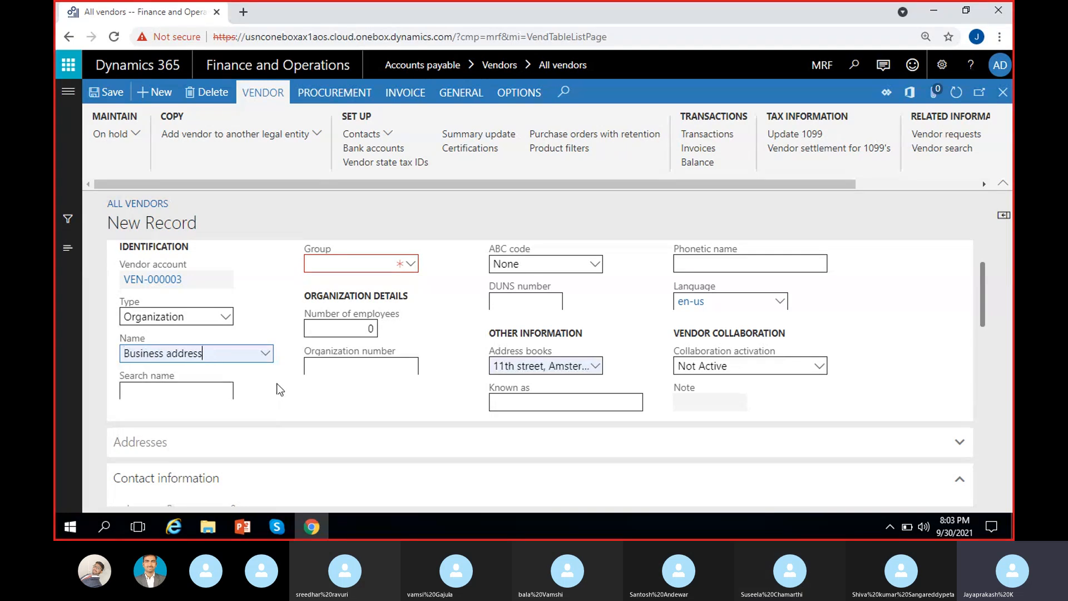
{"action": "left_click_drag", "start_coordinate": [223, 355], "coordinate": [54, 389]}
{"action": "key", "text": "BackSpace"}
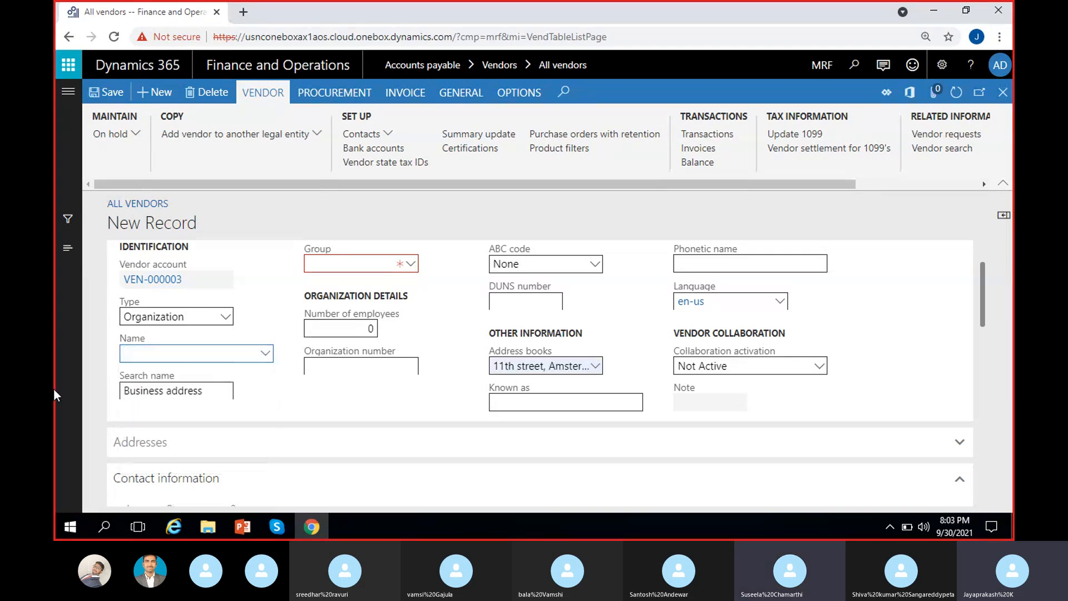
{"action": "type", "text": "Tata motors"}
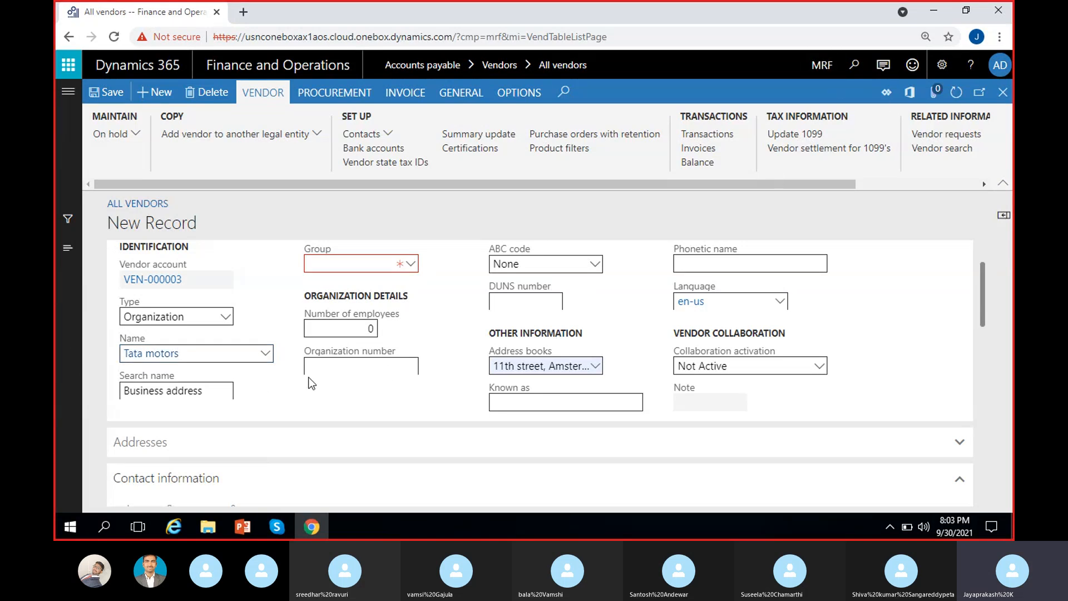
Step: Assign vendor group 02 (Foreign vendor group) and save the vendor as VEN-000003
{"action": "left_click", "coordinate": [412, 264]}
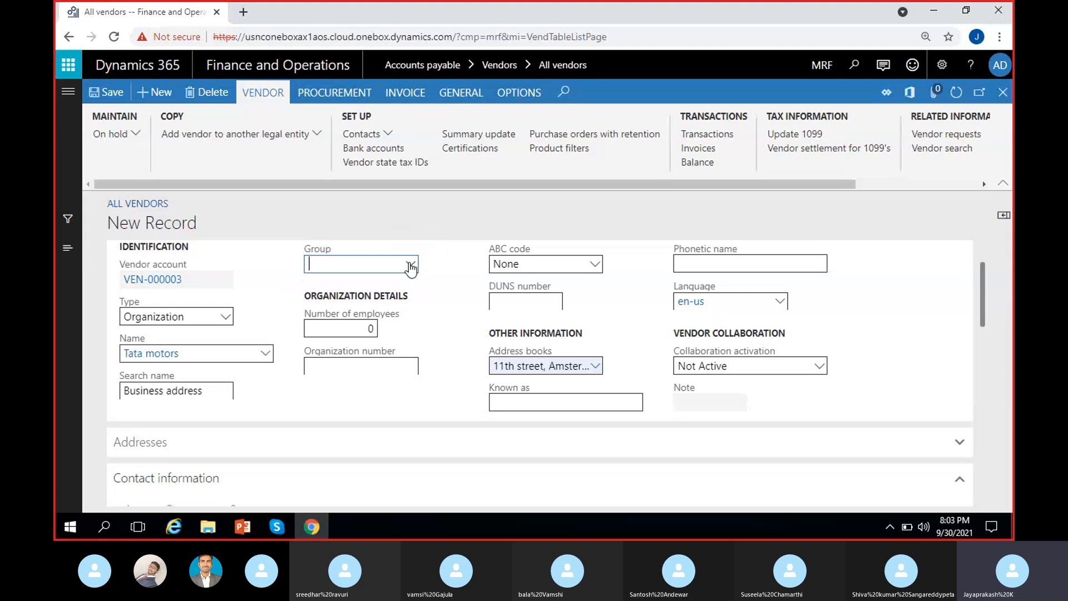
{"action": "left_click", "coordinate": [411, 265]}
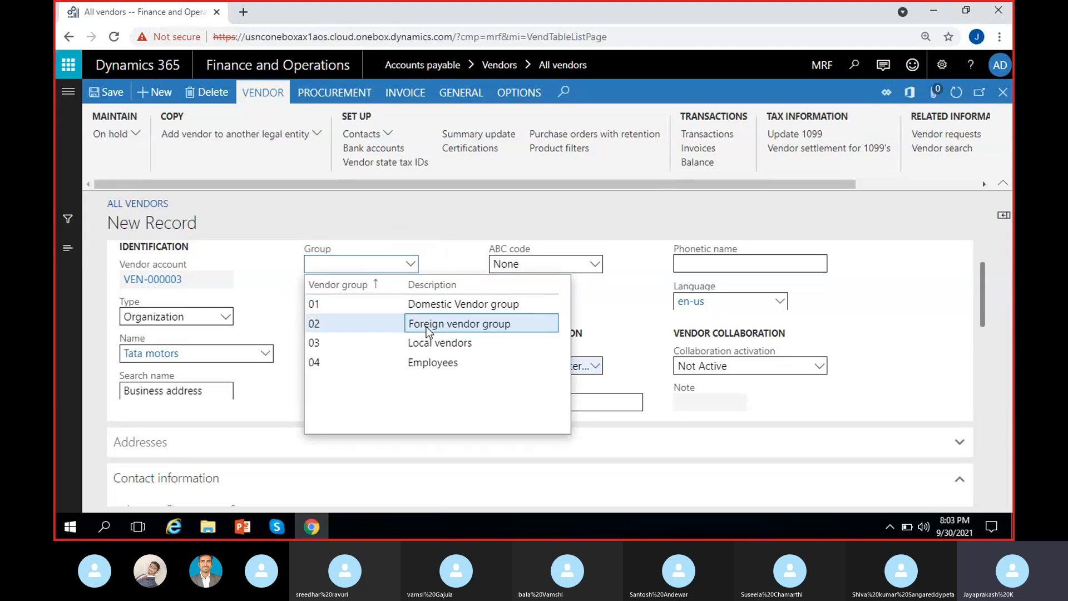
{"action": "left_click", "coordinate": [452, 328]}
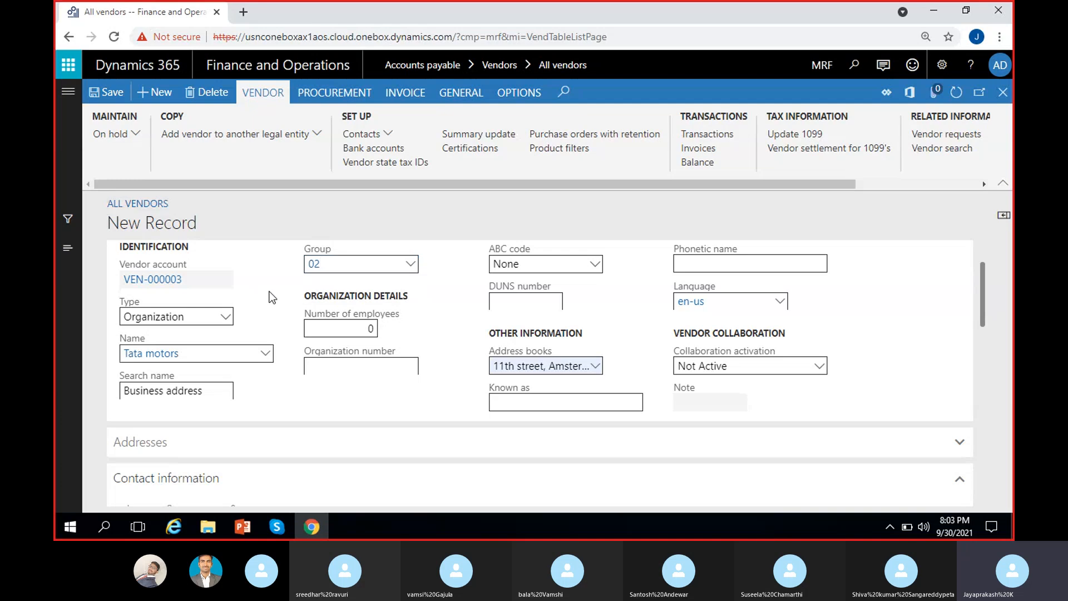
{"action": "left_click", "coordinate": [111, 94]}
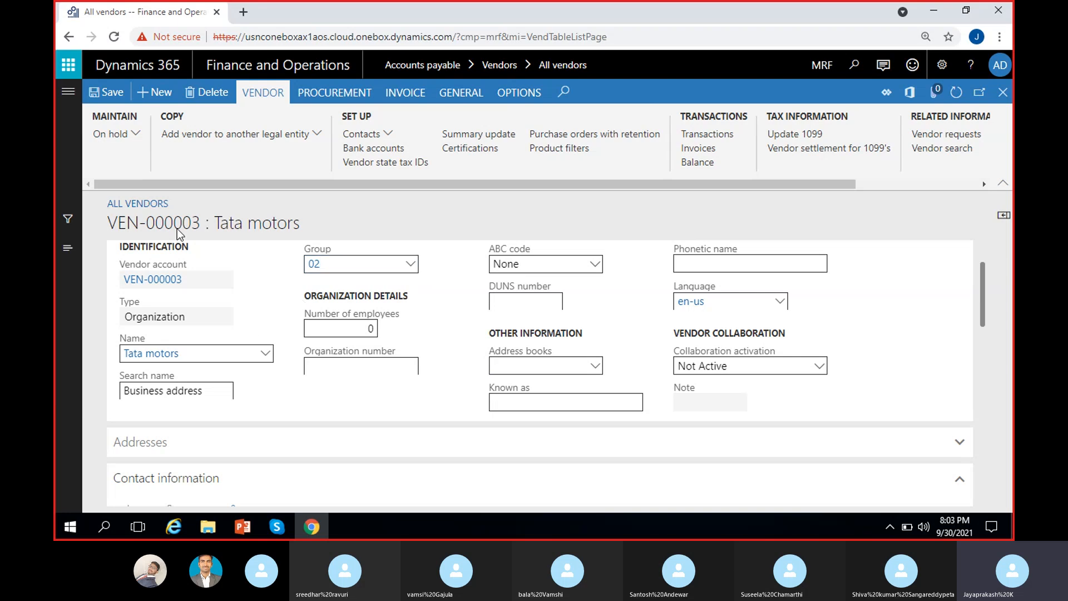
Step: Under Purchasing demographics, set the Tata motors vendor currency to INR
{"action": "left_click_drag", "start_coordinate": [204, 222], "coordinate": [99, 238]}
{"action": "left_click", "coordinate": [278, 220]}
{"action": "scroll", "coordinate": [313, 368], "scroll_direction": "down", "scroll_amount": 6}
{"action": "scroll", "coordinate": [312, 368], "scroll_direction": "down", "scroll_amount": 4}
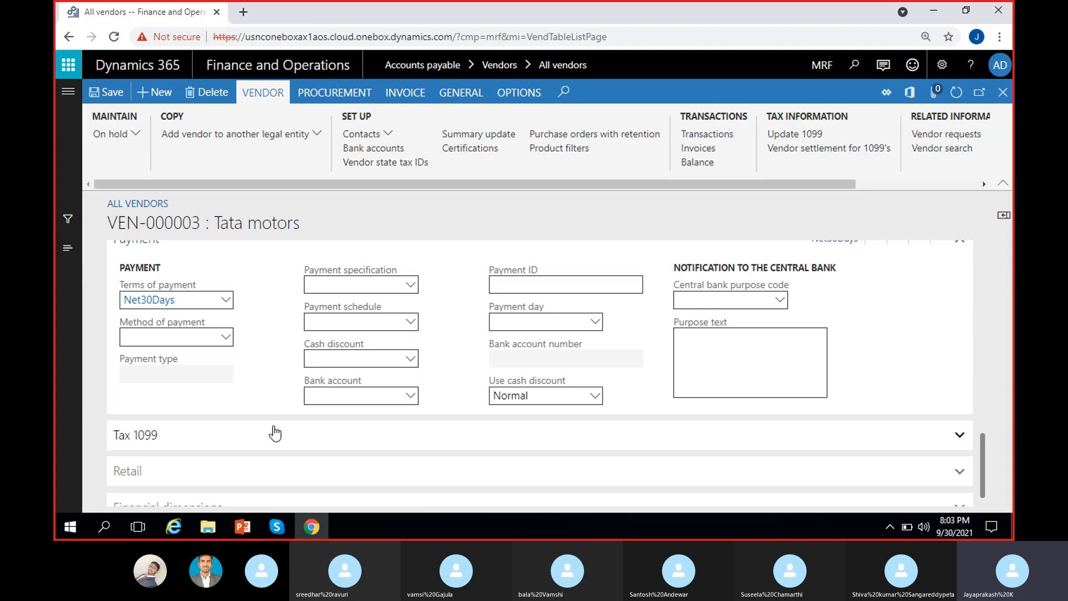
{"action": "scroll", "coordinate": [274, 431], "scroll_direction": "up", "scroll_amount": 1}
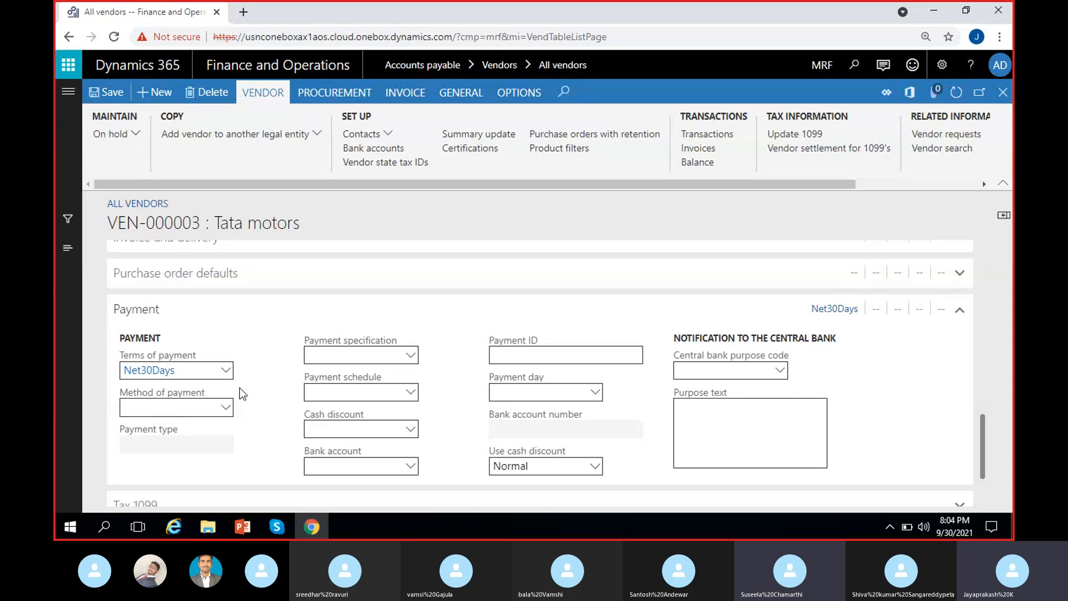
{"action": "scroll", "coordinate": [240, 393], "scroll_direction": "up", "scroll_amount": 3}
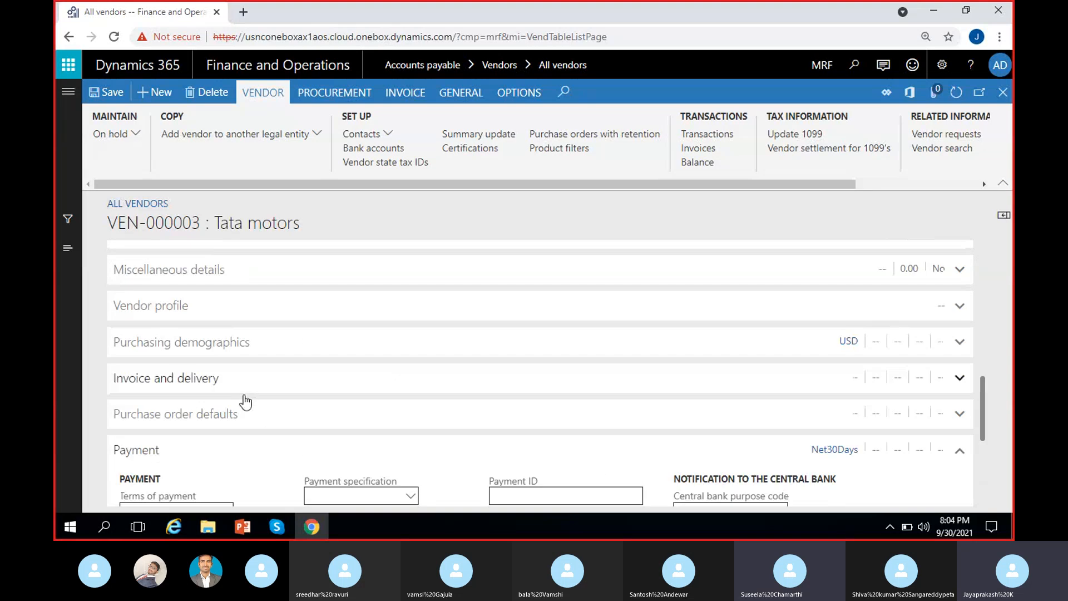
{"action": "left_click", "coordinate": [222, 269]}
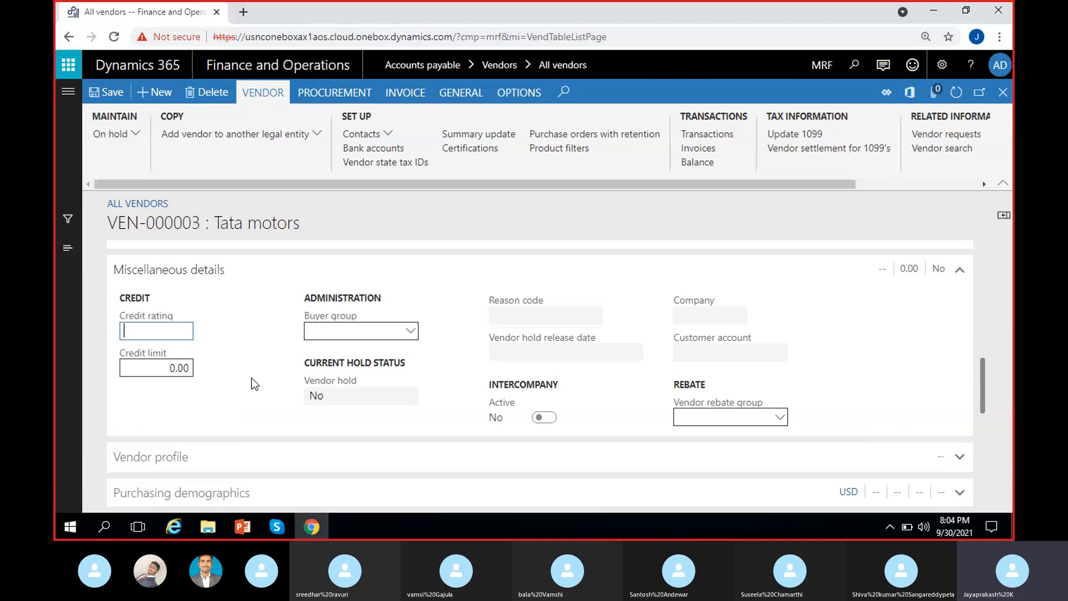
{"action": "scroll", "coordinate": [240, 355], "scroll_direction": "down", "scroll_amount": 4}
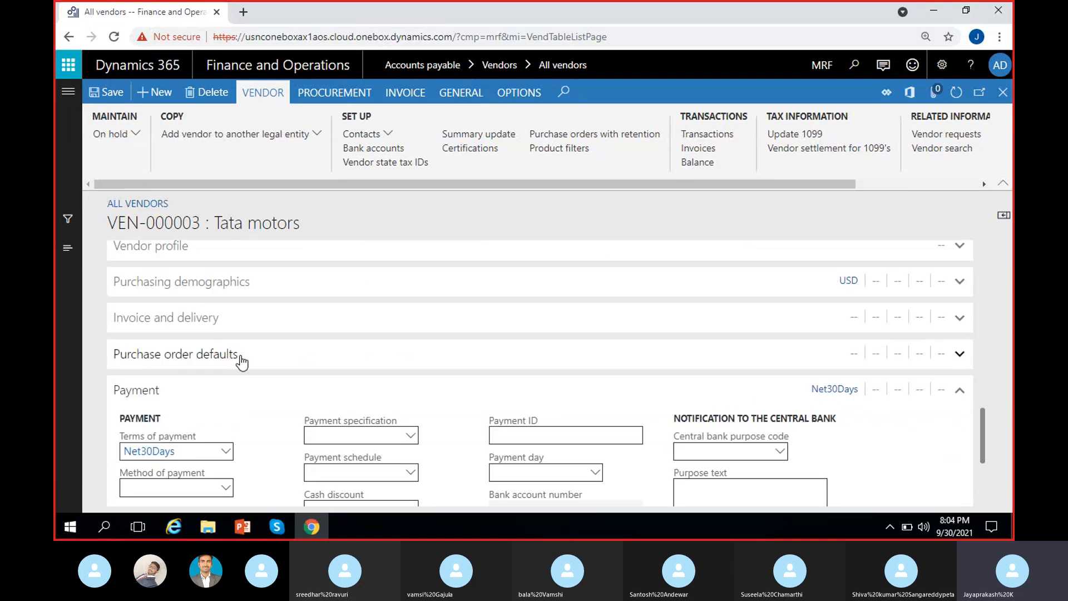
{"action": "left_click", "coordinate": [249, 283]}
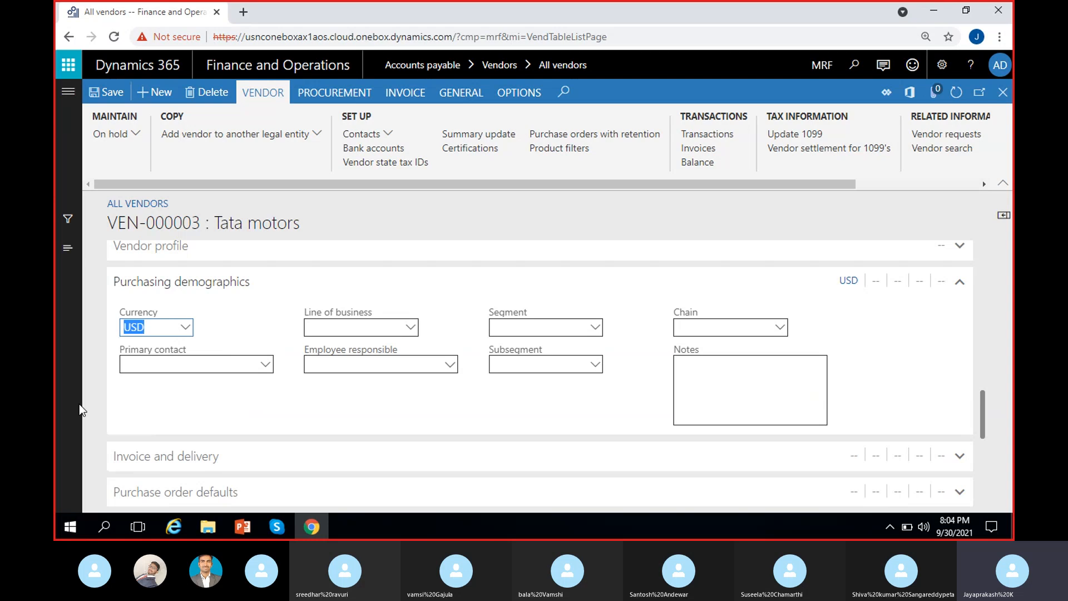
{"action": "type", "text": "inr"}
{"action": "left_click", "coordinate": [97, 338]}
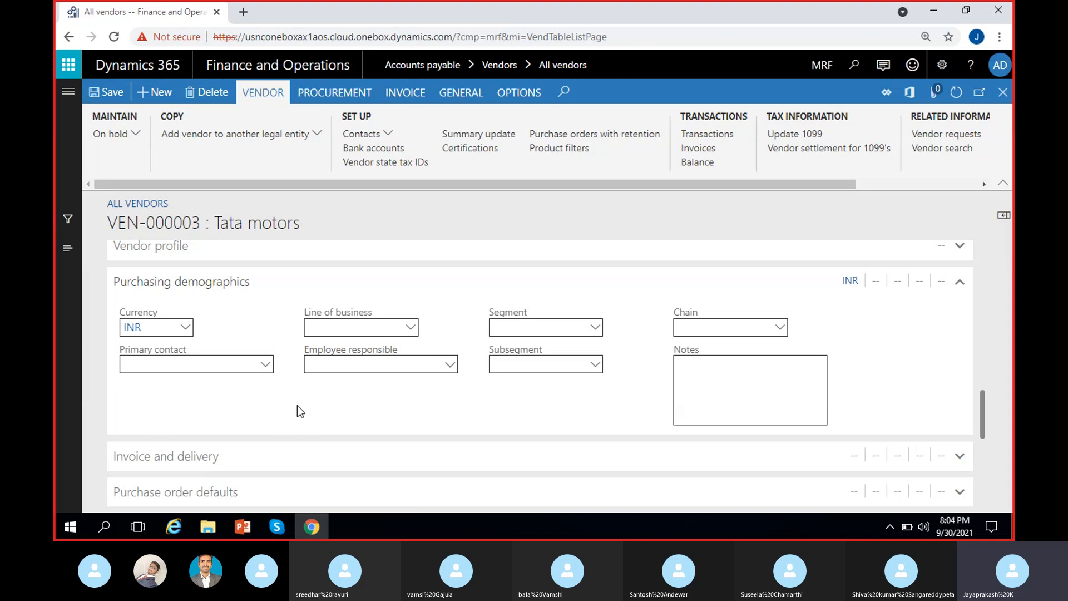
{"action": "scroll", "coordinate": [297, 405], "scroll_direction": "up", "scroll_amount": 10}
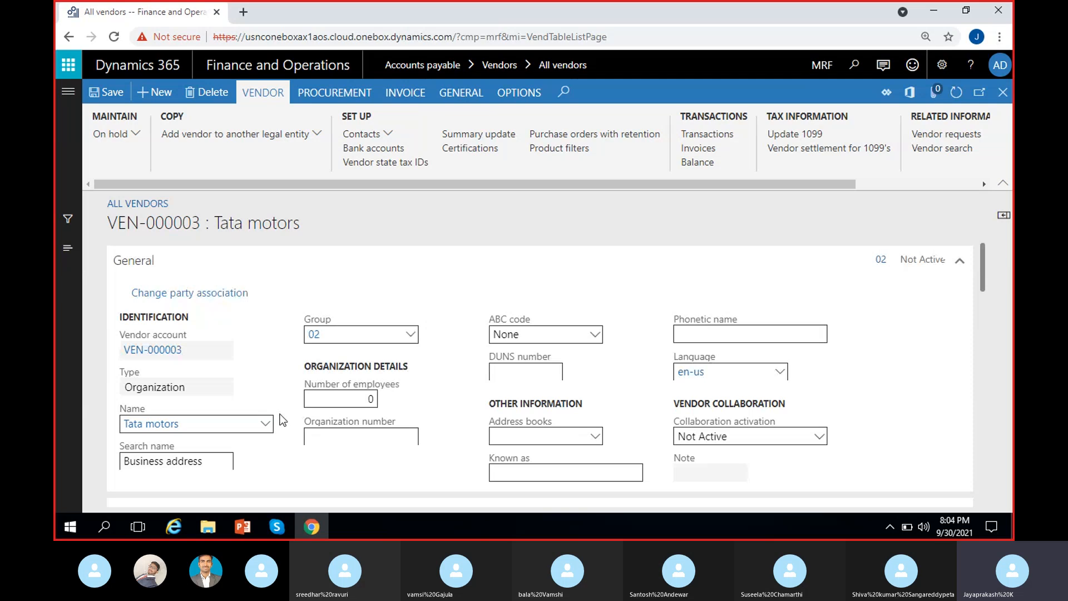
Step: Save the vendor record with its INR currency and return to the top of the form
{"action": "left_click", "coordinate": [107, 94]}
{"action": "scroll", "coordinate": [322, 351], "scroll_direction": "up", "scroll_amount": 7}
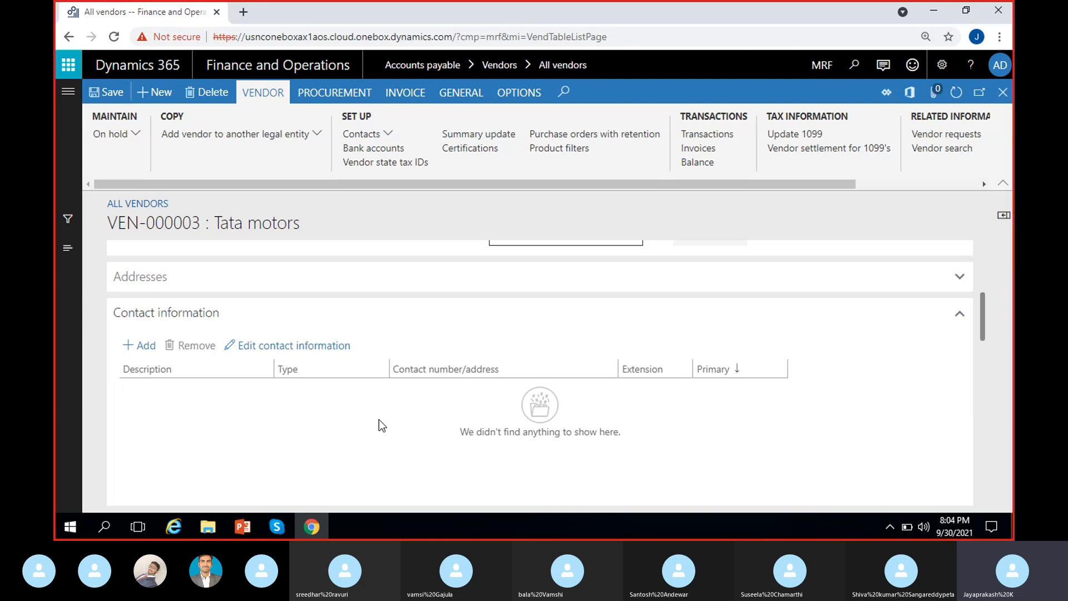
{"action": "scroll", "coordinate": [379, 424], "scroll_direction": "up", "scroll_amount": 5}
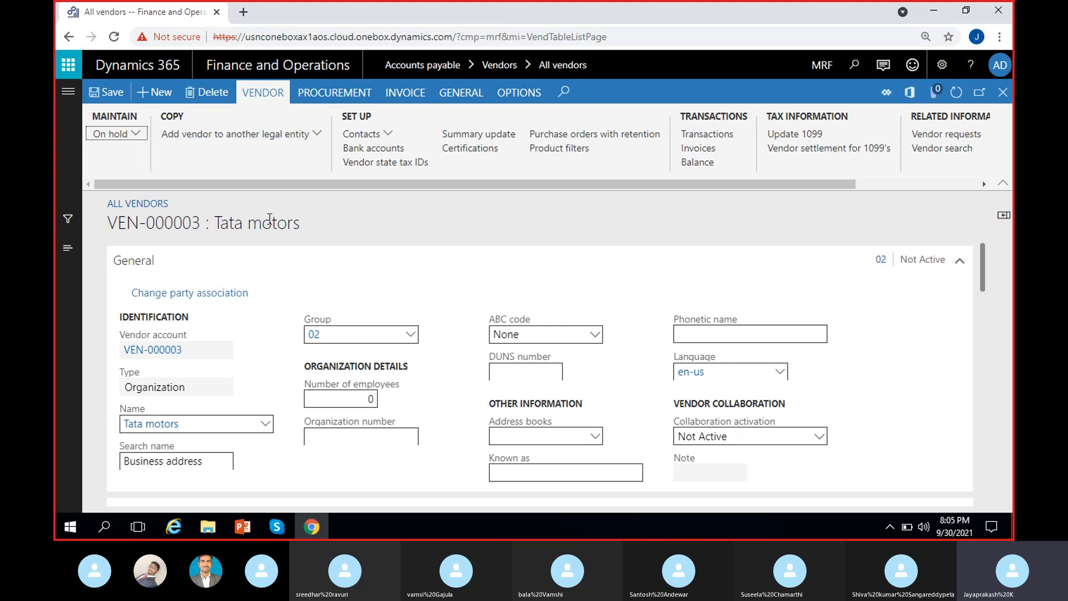
{"action": "left_click", "coordinate": [302, 225]}
Step: Open the On hold dialog for Tata motors and show the Vendor hold choices
{"action": "left_click", "coordinate": [139, 134]}
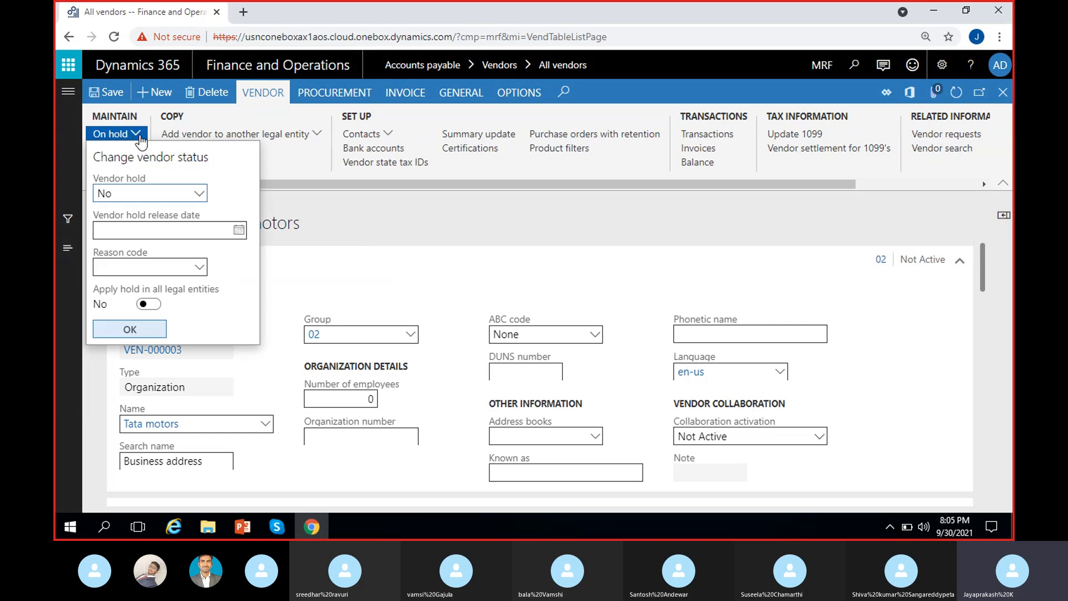
{"action": "left_click", "coordinate": [331, 208]}
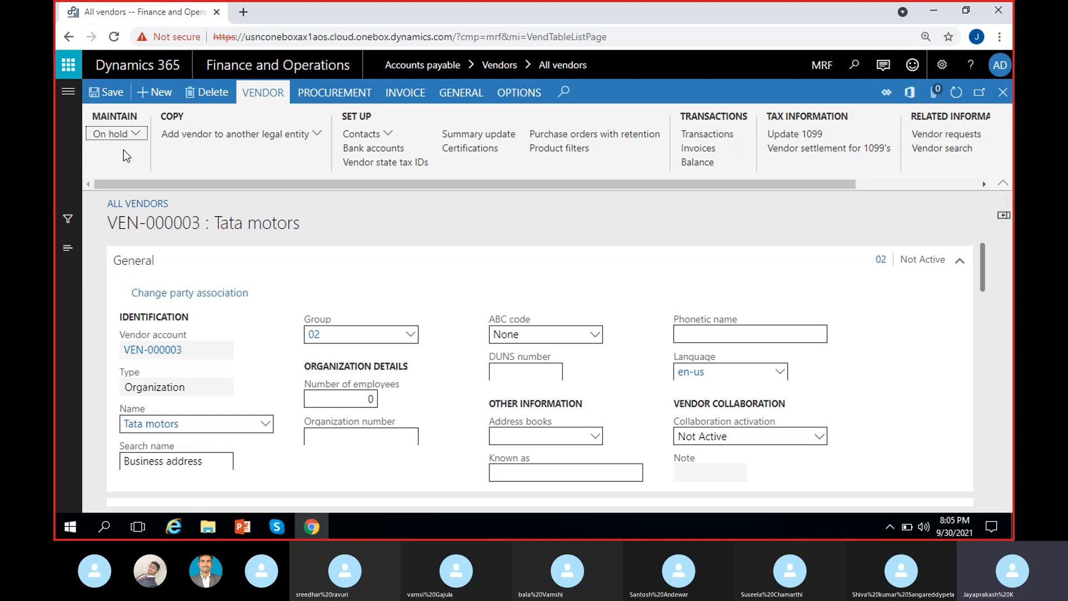
{"action": "left_click", "coordinate": [139, 135]}
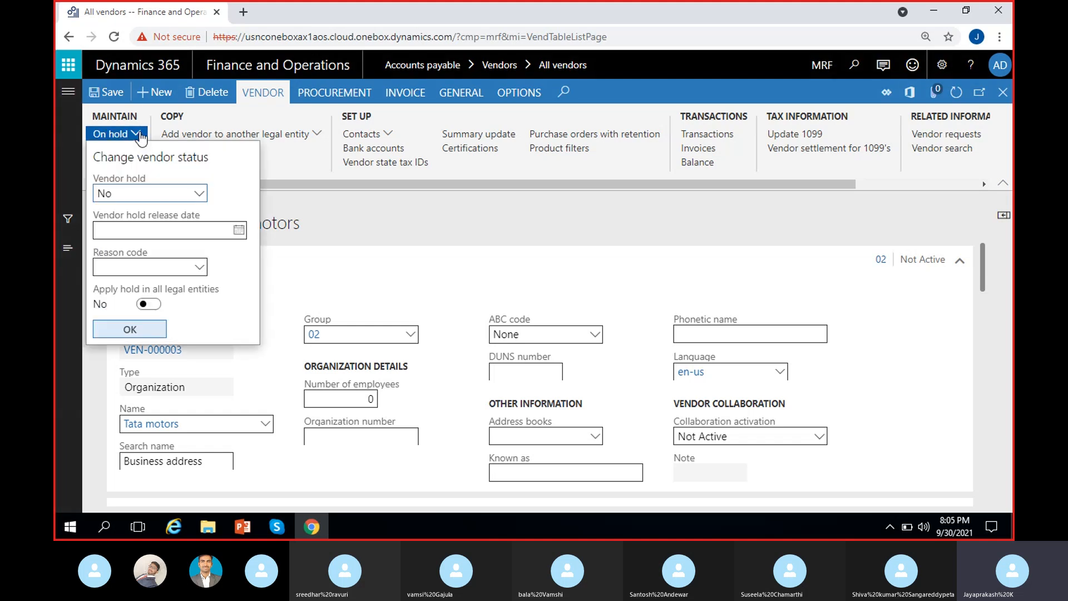
{"action": "left_click", "coordinate": [199, 195]}
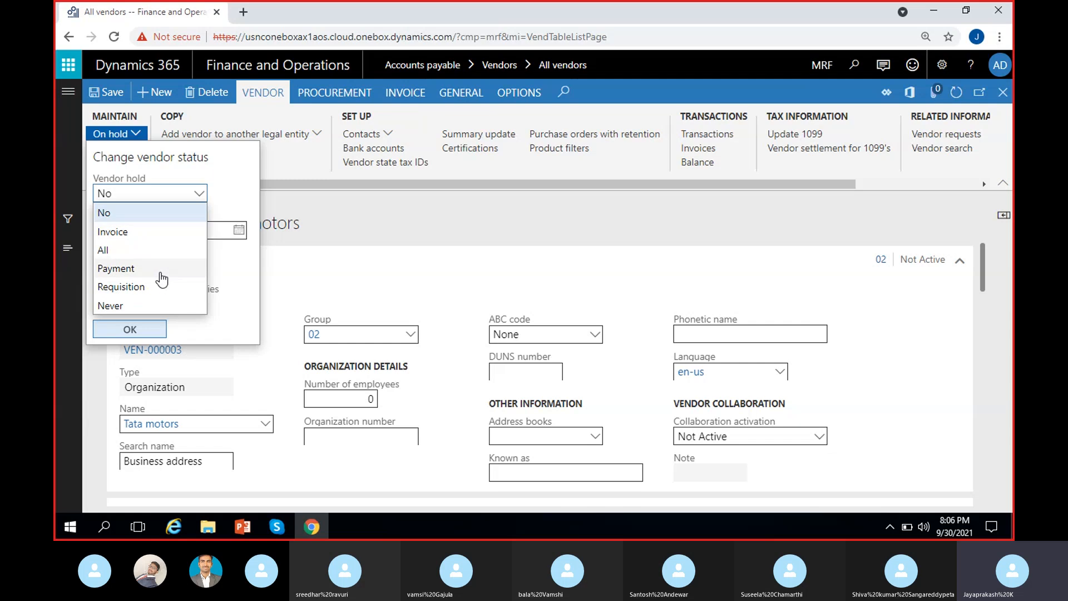
Step: Try the Invoice, Payment and Requisition hold options, then settle on All
{"action": "left_click", "coordinate": [130, 233]}
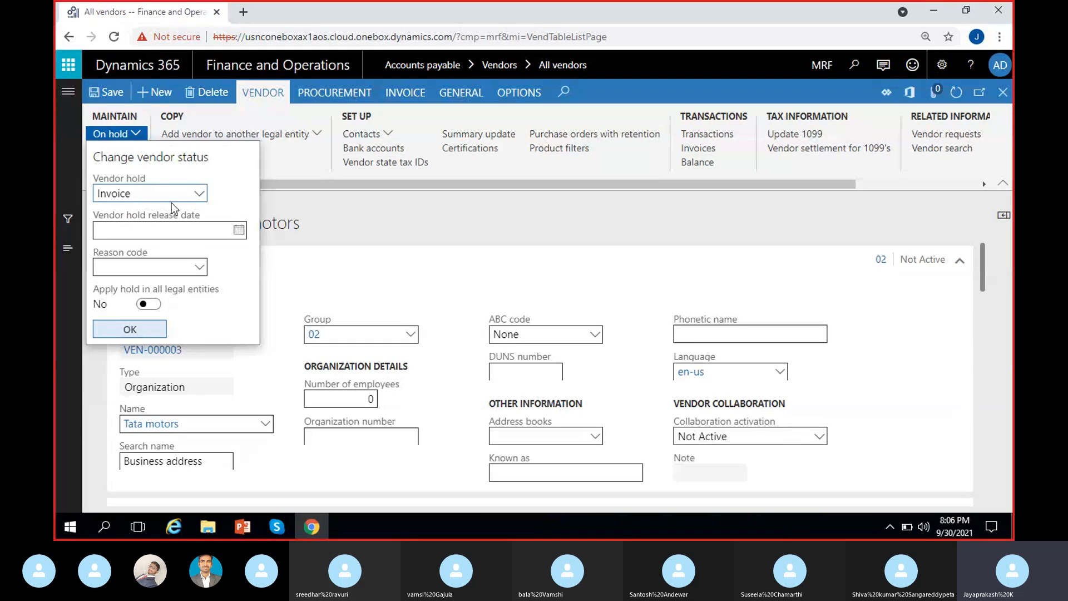
{"action": "left_click", "coordinate": [199, 193]}
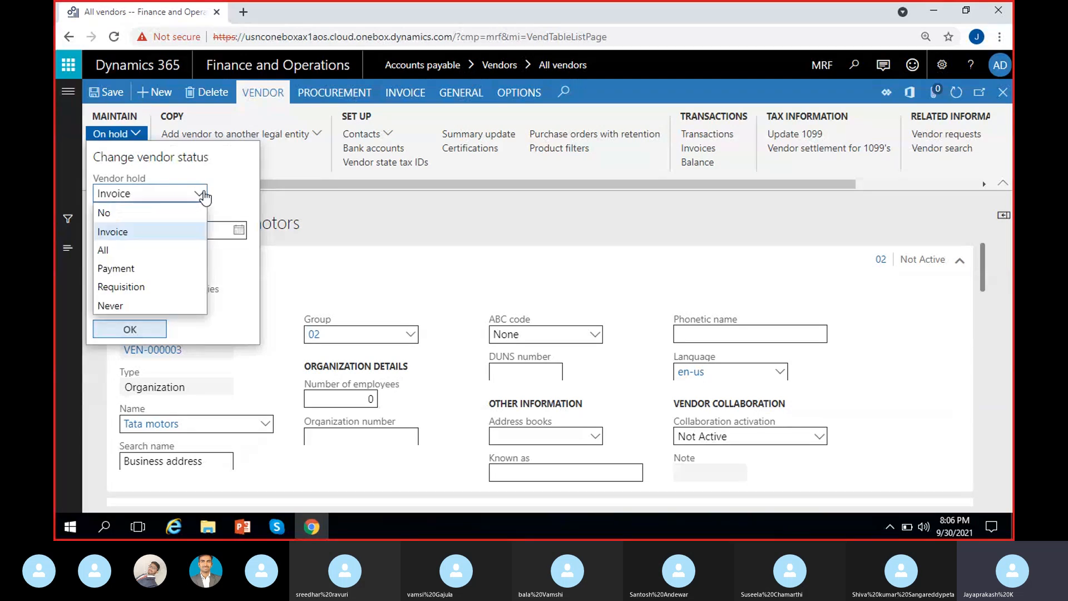
{"action": "left_click", "coordinate": [121, 269]}
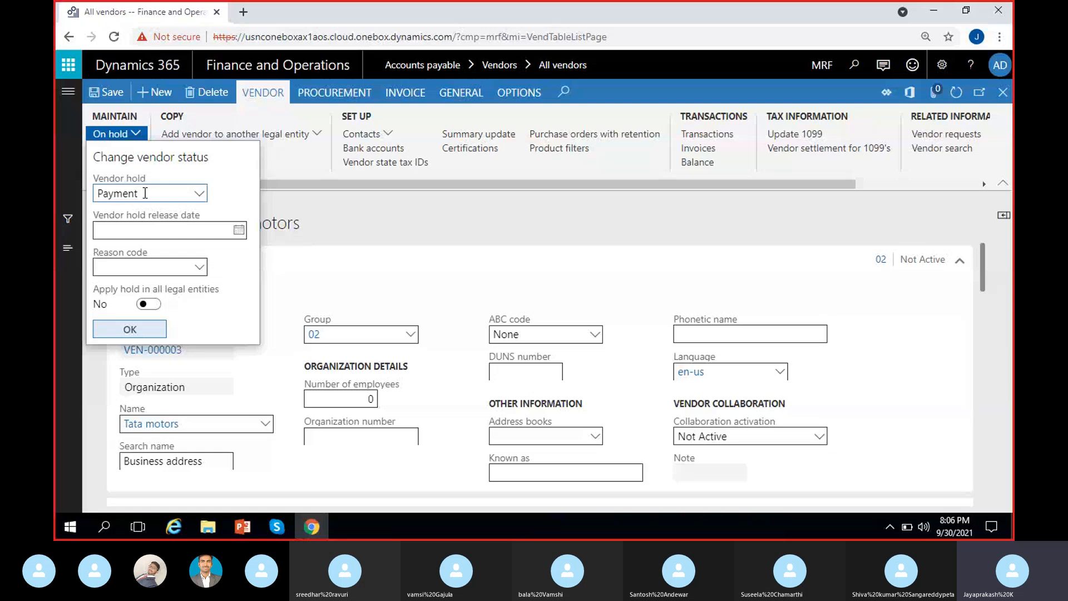
{"action": "left_click", "coordinate": [198, 194]}
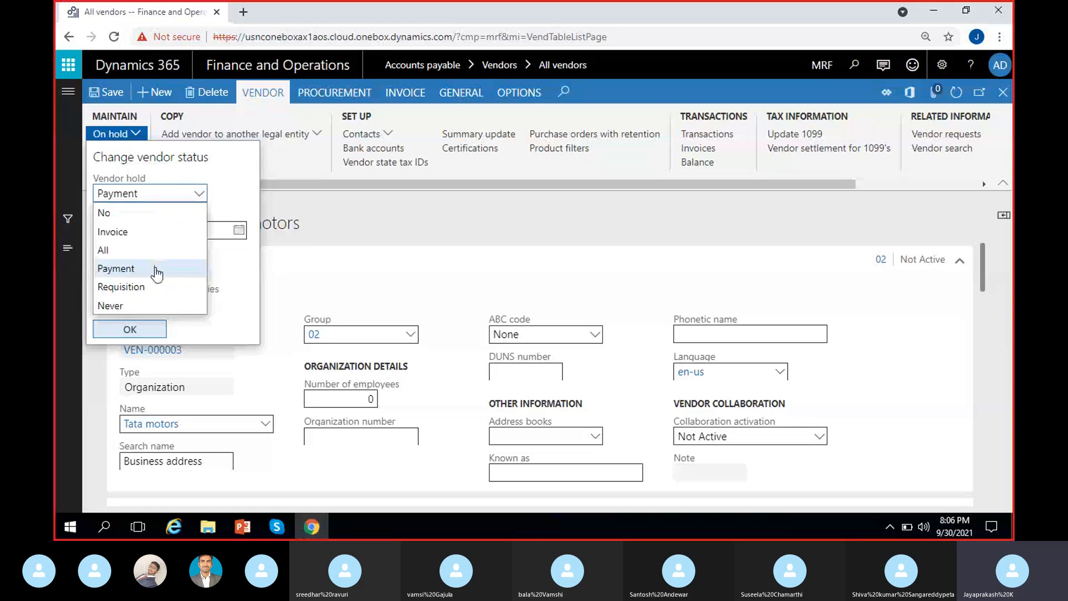
{"action": "left_click", "coordinate": [148, 287]}
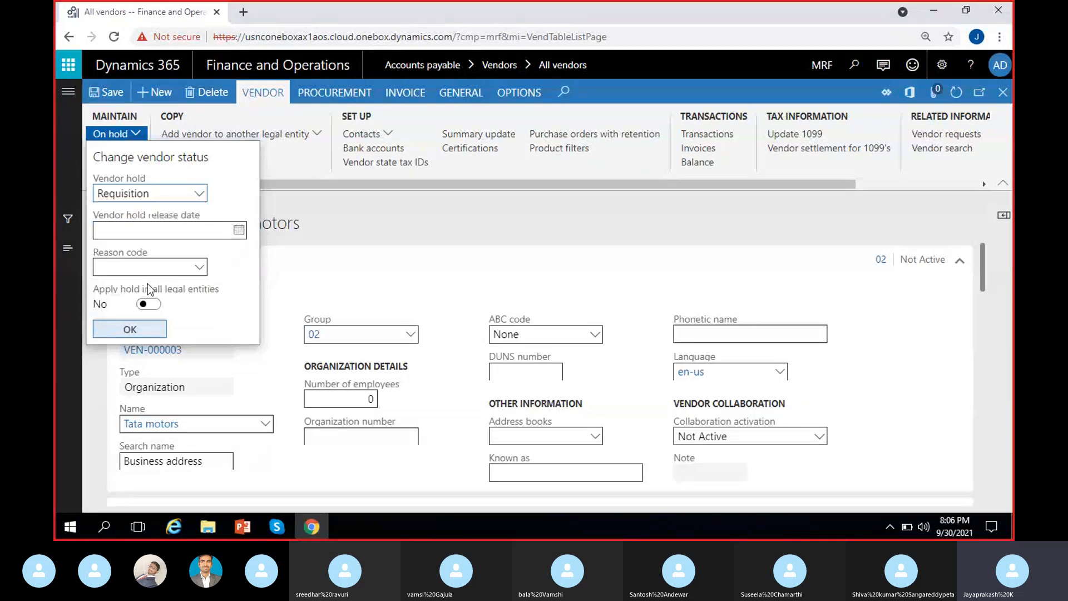
{"action": "left_click", "coordinate": [200, 195]}
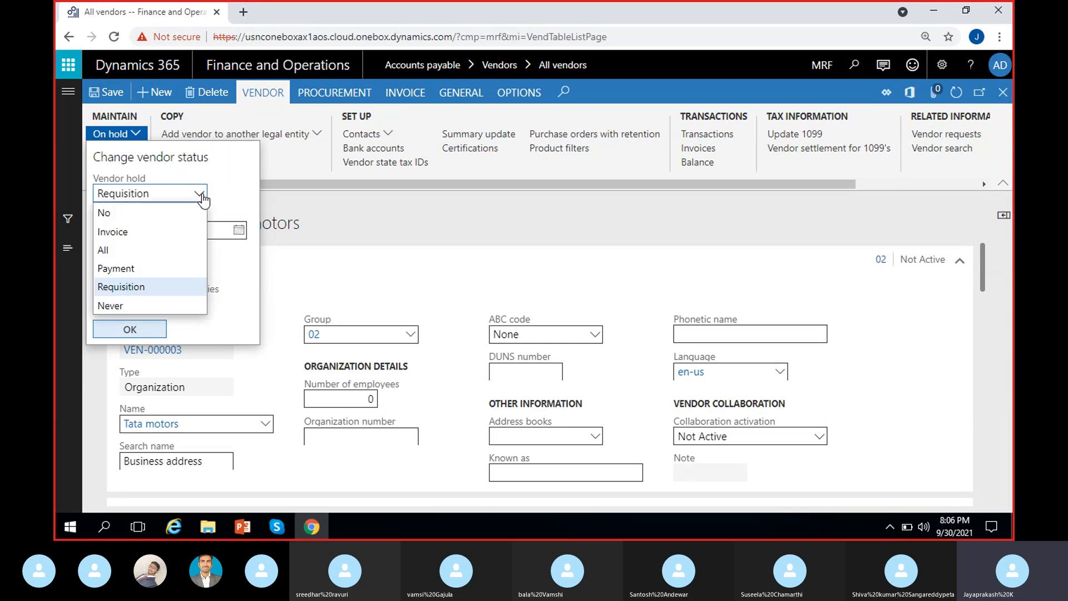
{"action": "left_click", "coordinate": [130, 250]}
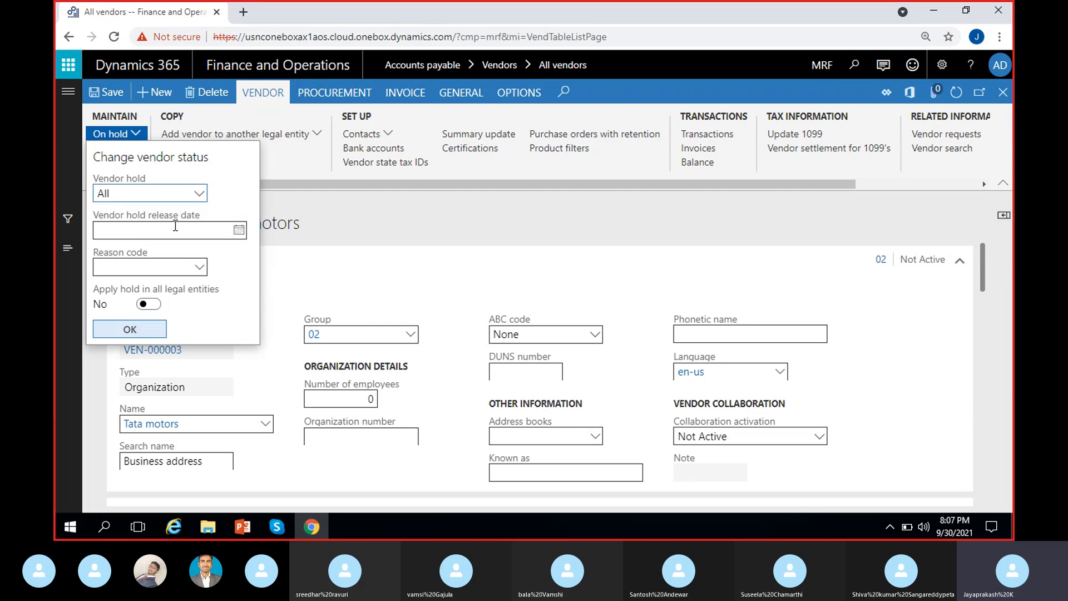
Step: Keep the hold at All, set the release date to 10/31/2021, and switch to the Skype call
{"action": "left_click", "coordinate": [198, 194]}
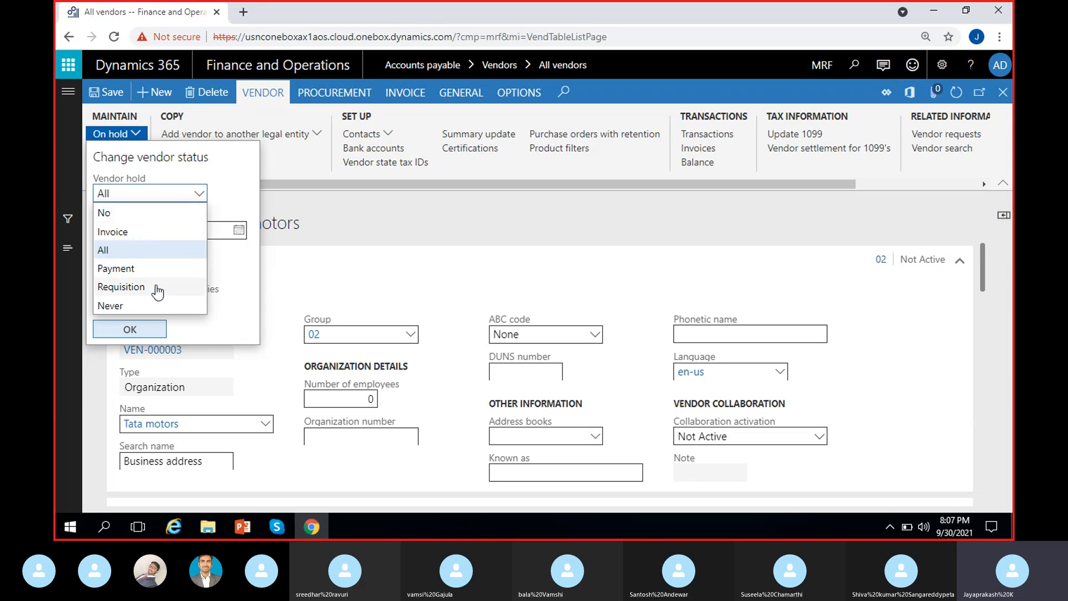
{"action": "left_click", "coordinate": [140, 250]}
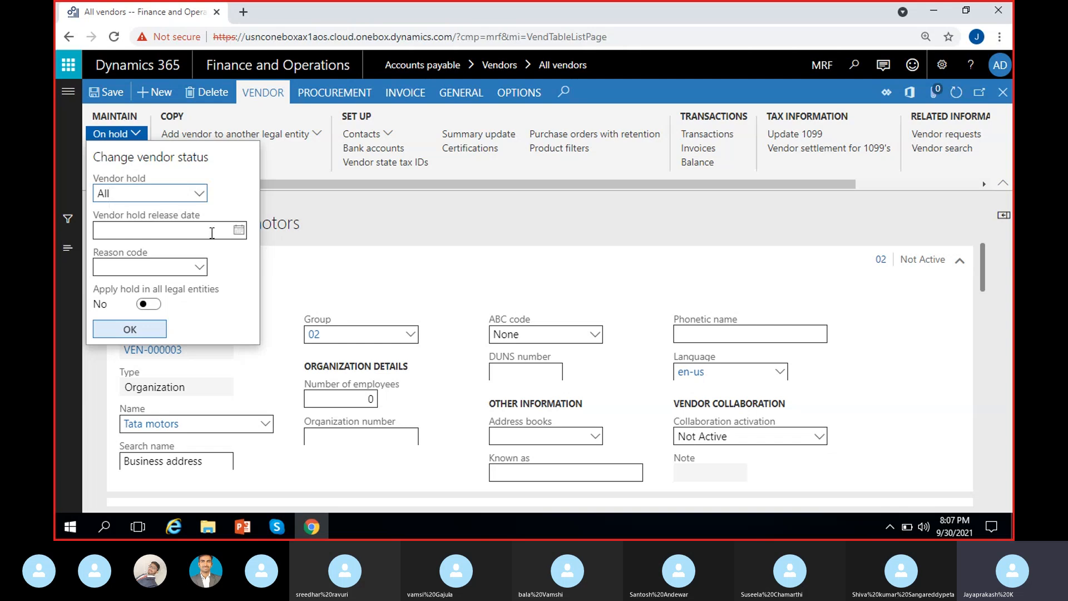
{"action": "left_click", "coordinate": [238, 231]}
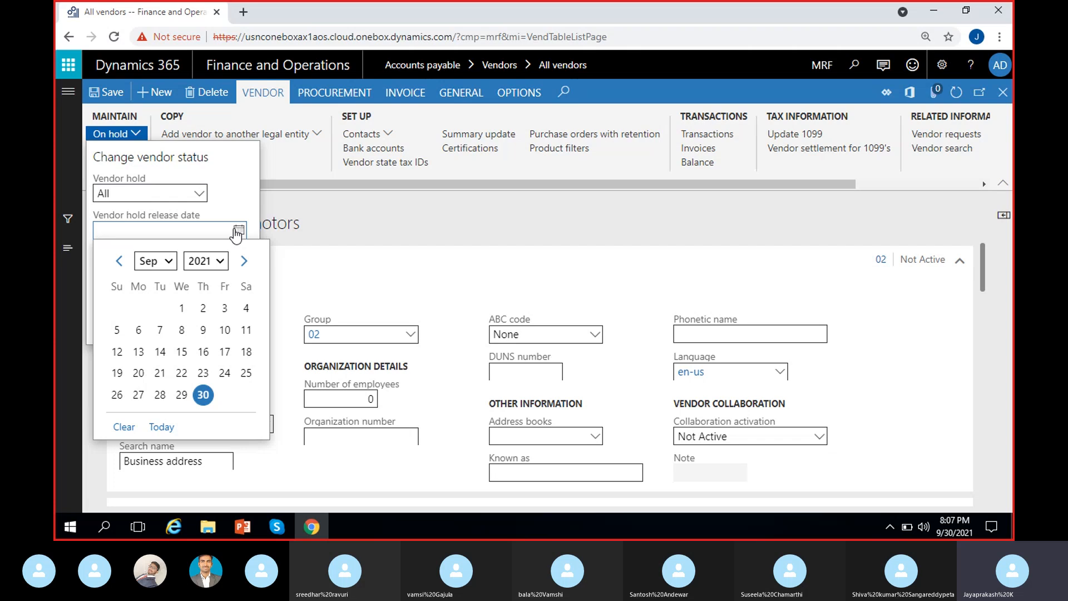
{"action": "left_click", "coordinate": [244, 260]}
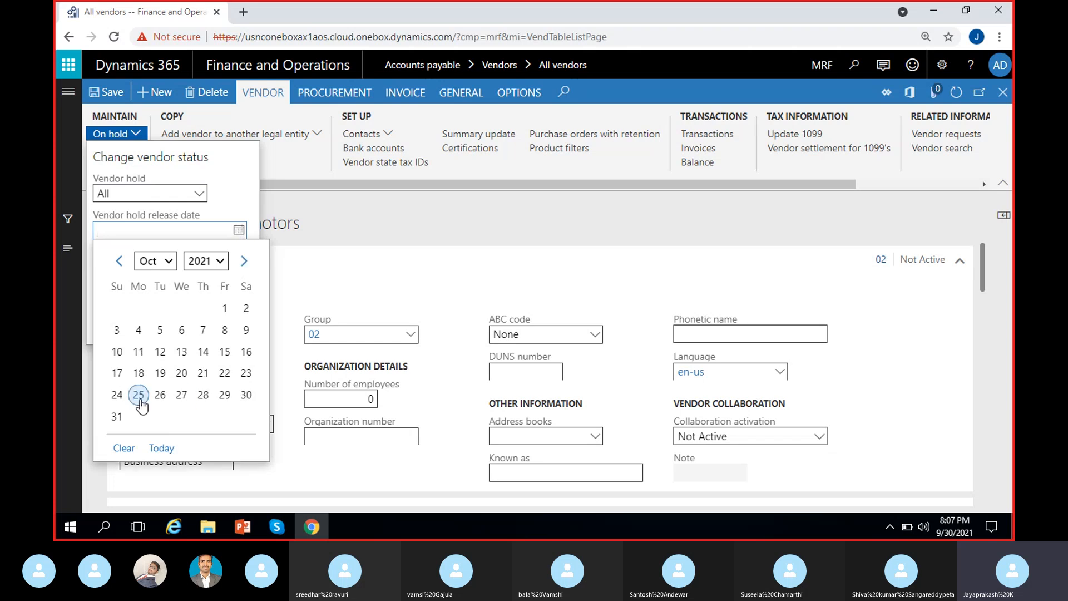
{"action": "left_click", "coordinate": [116, 416]}
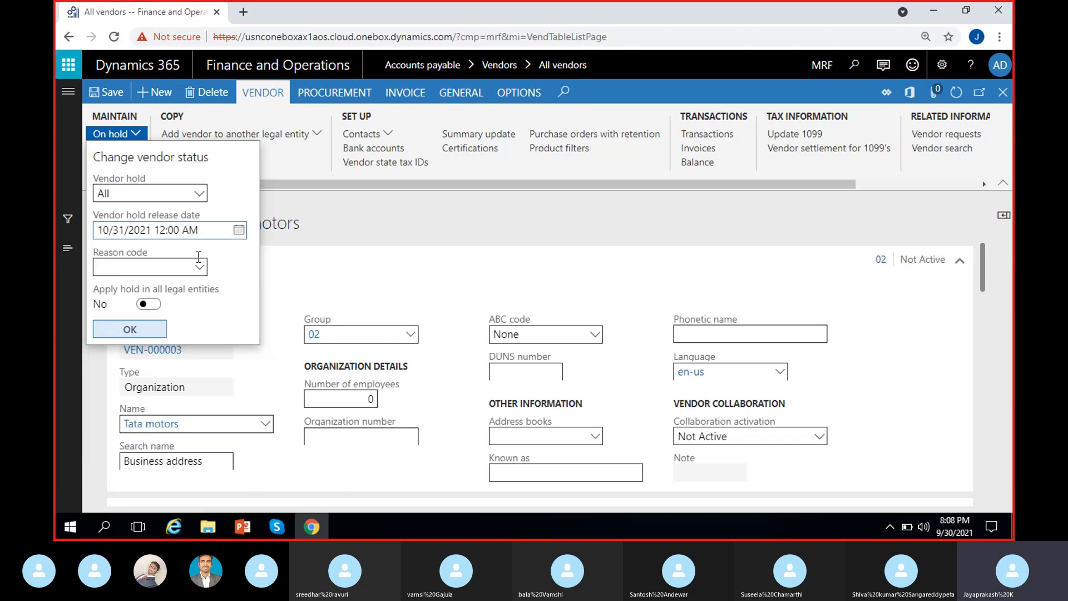
{"action": "left_click", "coordinate": [268, 530]}
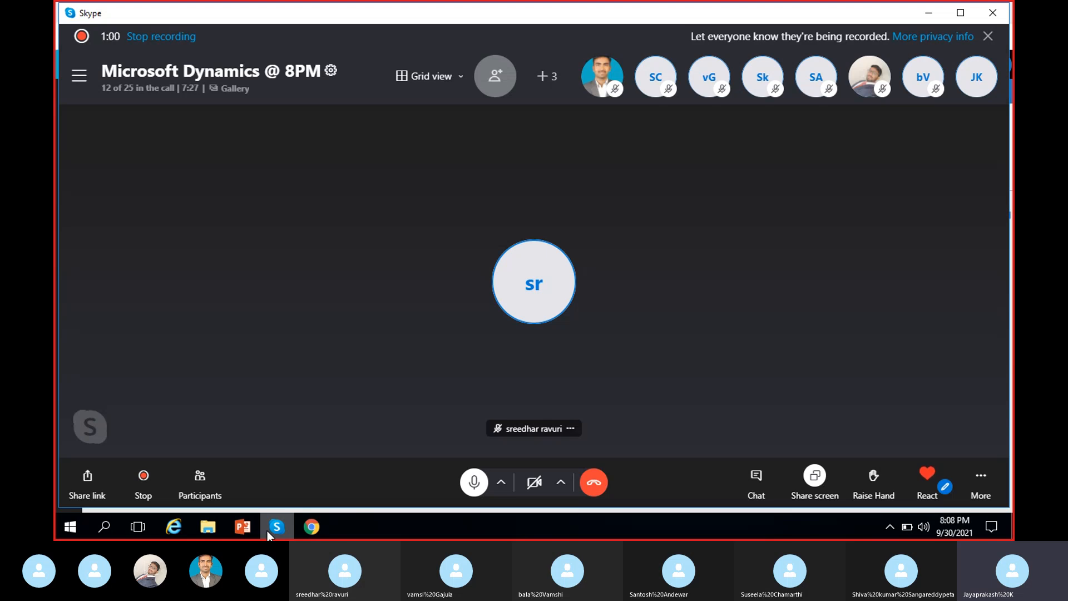
Step: Minimize the Skype call to get back to the Dynamics Change vendor status dialog
{"action": "left_click", "coordinate": [267, 531]}
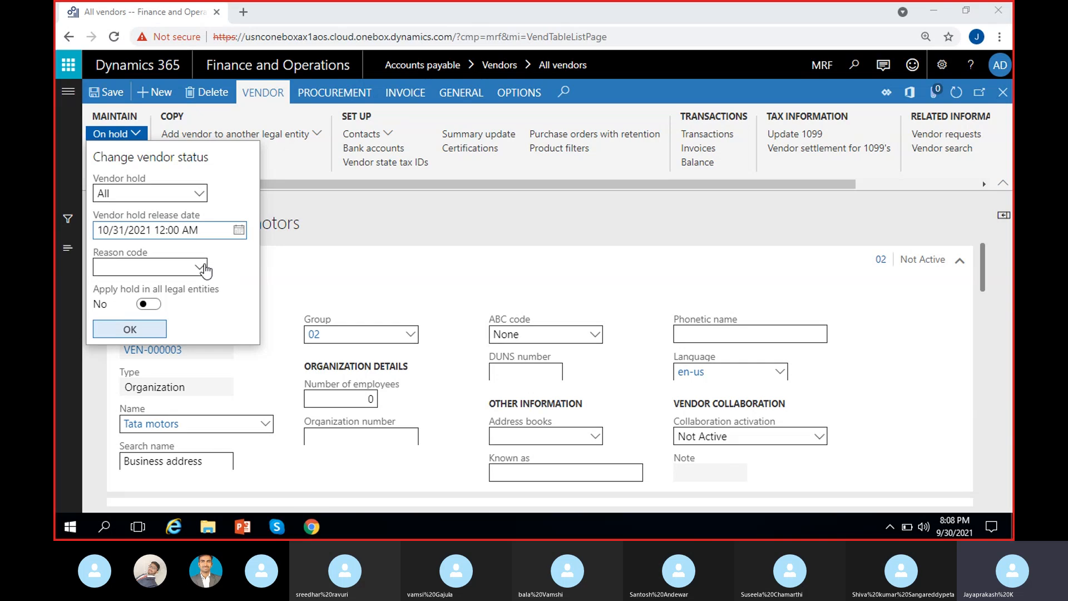
{"action": "left_click", "coordinate": [203, 268]}
{"action": "left_click", "coordinate": [202, 268]}
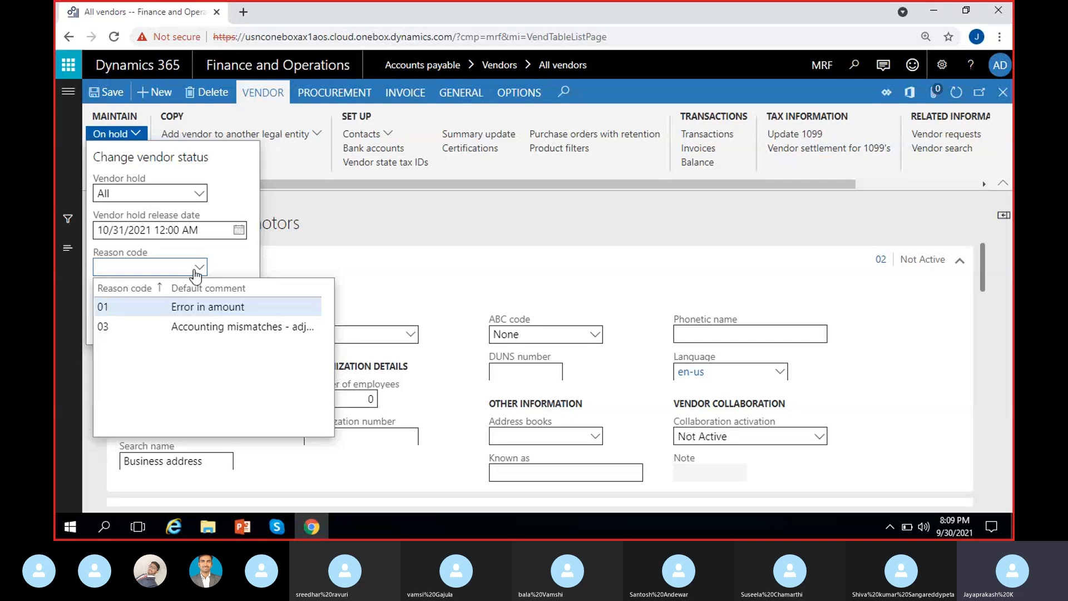
{"action": "left_click", "coordinate": [177, 266]}
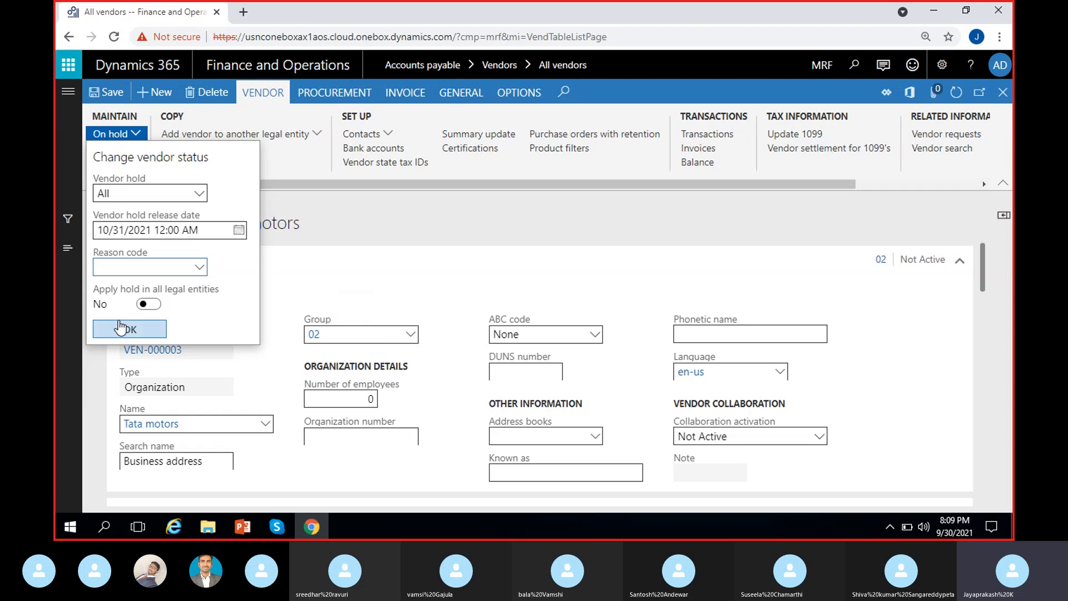
{"action": "left_click", "coordinate": [155, 310]}
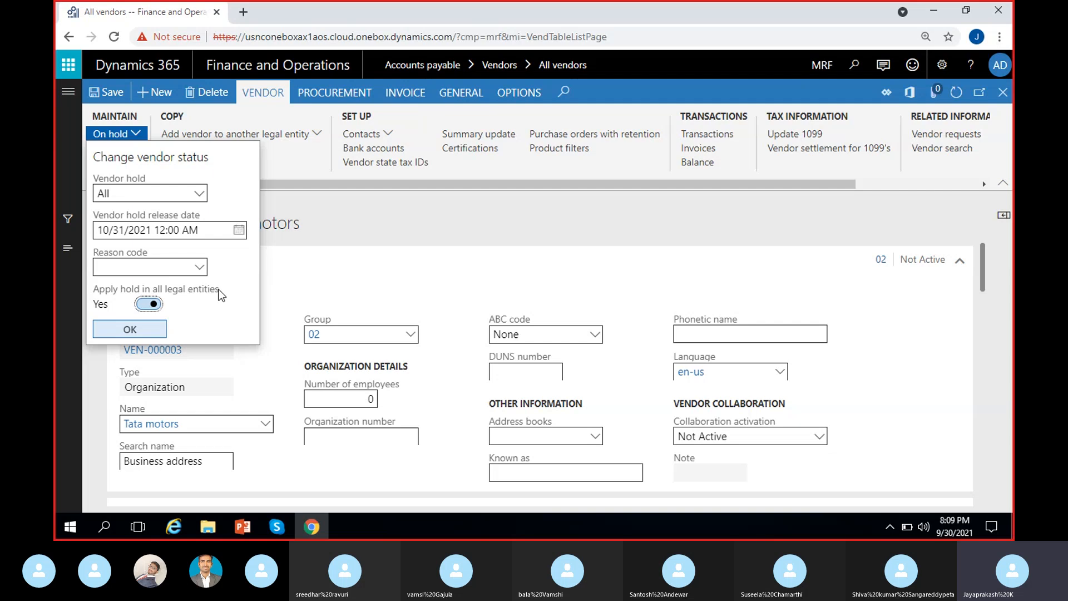
{"action": "left_click", "coordinate": [147, 305]}
Step: Confirm the All hold on VEN-000003 and dismiss the confirmation message
{"action": "left_click", "coordinate": [142, 332]}
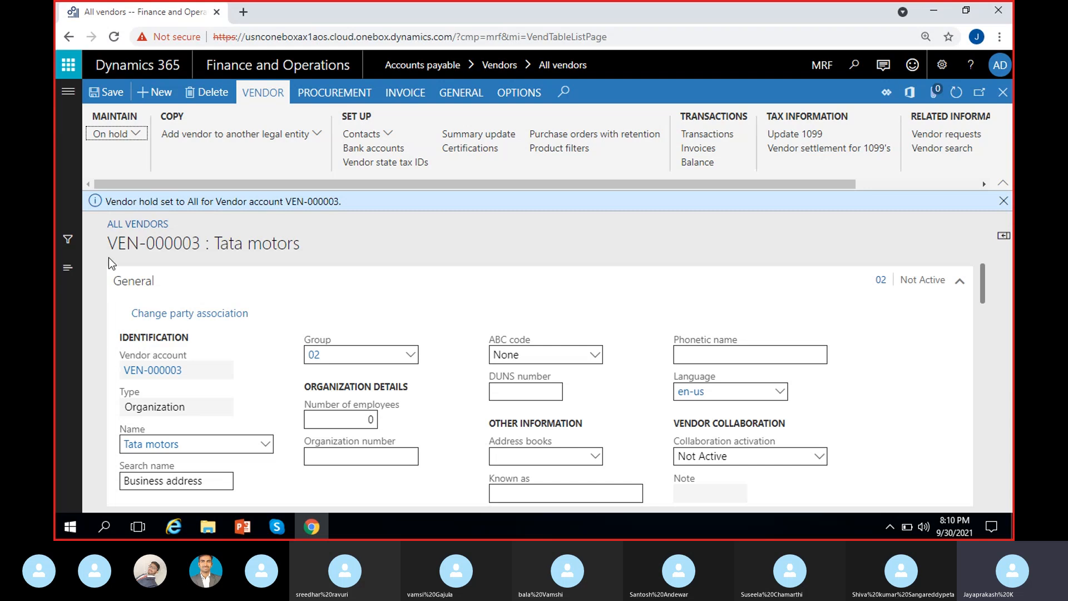
{"action": "left_click_drag", "start_coordinate": [110, 202], "coordinate": [352, 207]}
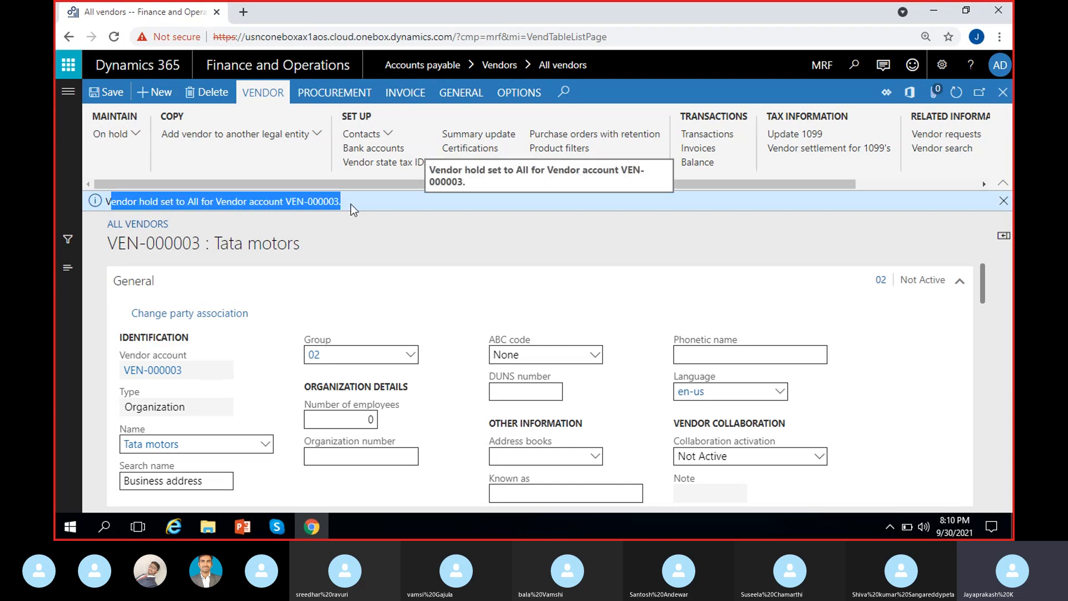
{"action": "left_click", "coordinate": [367, 236]}
{"action": "left_click", "coordinate": [1003, 201]}
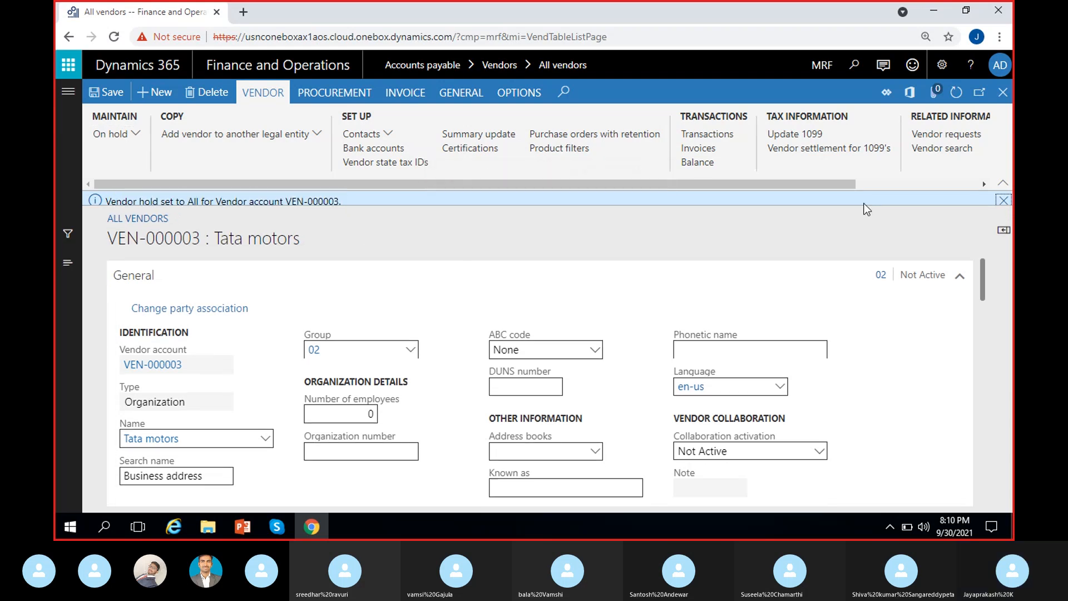
Step: Reopen On hold, try Never and then No as the vendor hold, and close without confirming
{"action": "left_click", "coordinate": [136, 135]}
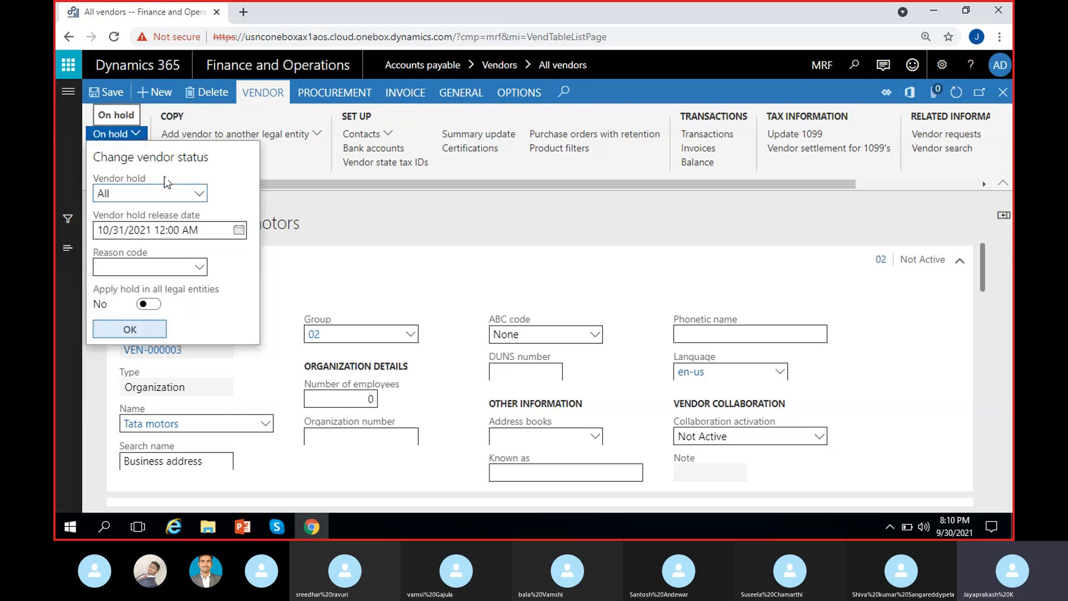
{"action": "left_click", "coordinate": [198, 193]}
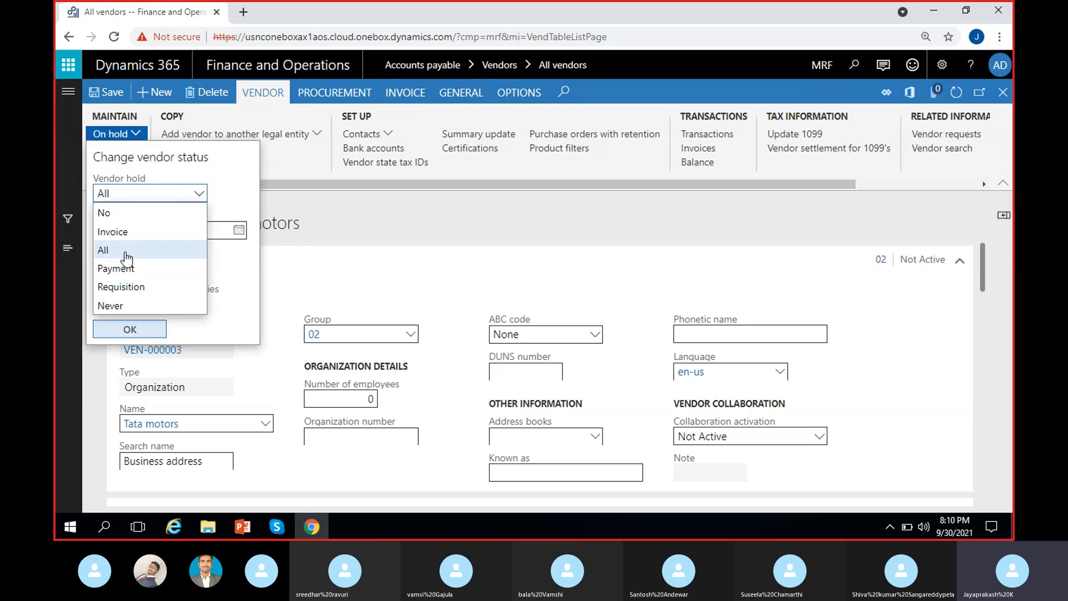
{"action": "left_click", "coordinate": [114, 306]}
{"action": "left_click", "coordinate": [199, 194]}
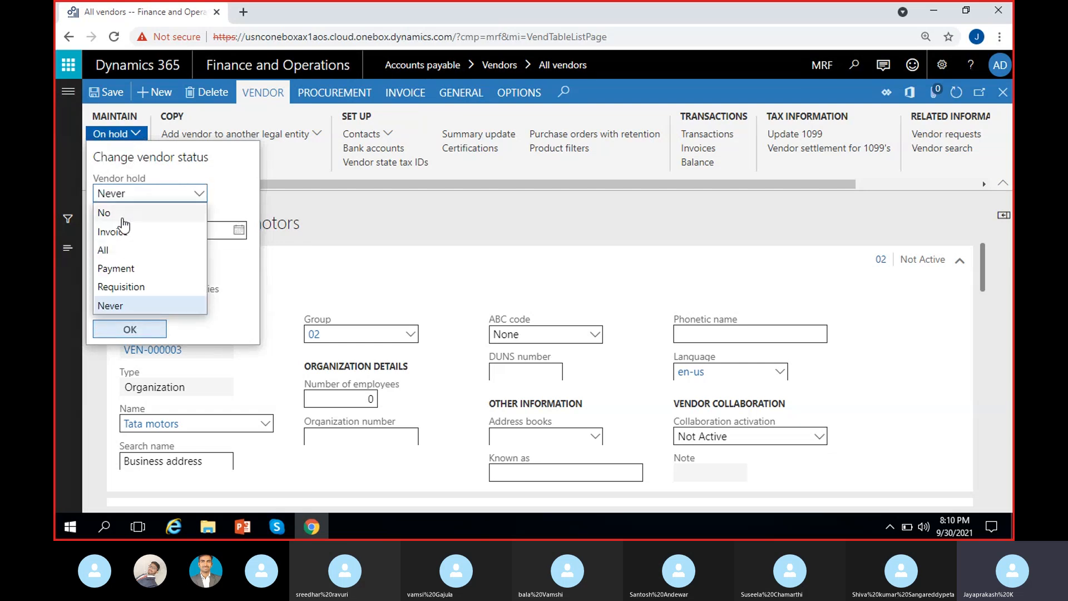
{"action": "left_click", "coordinate": [104, 213]}
{"action": "left_click", "coordinate": [53, 271]}
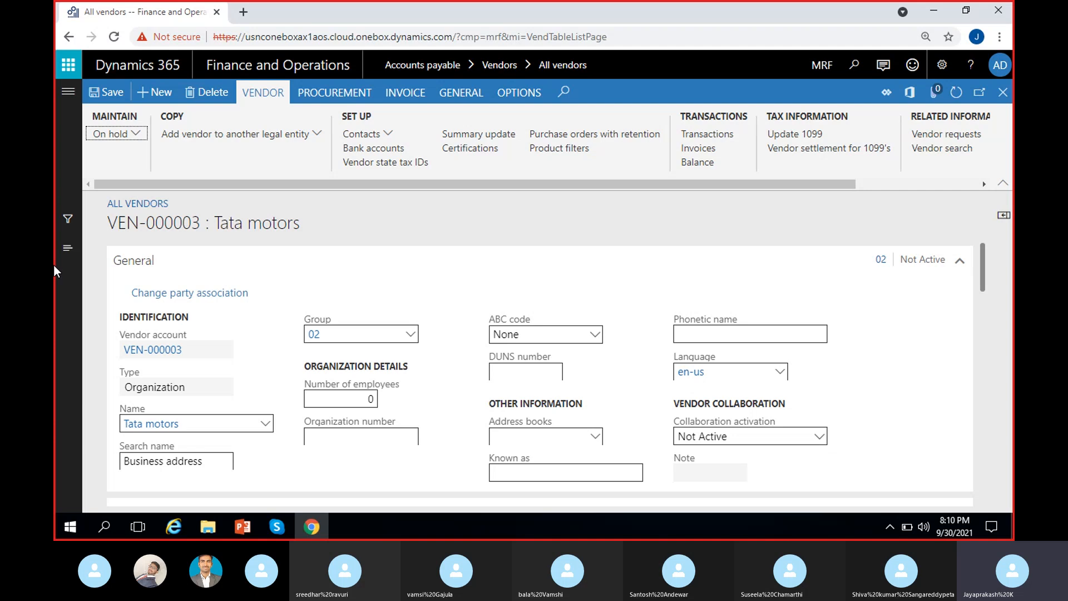
Step: Set the vendor hold to No, confirm it, and dismiss the hold-removed message
{"action": "left_click", "coordinate": [127, 135]}
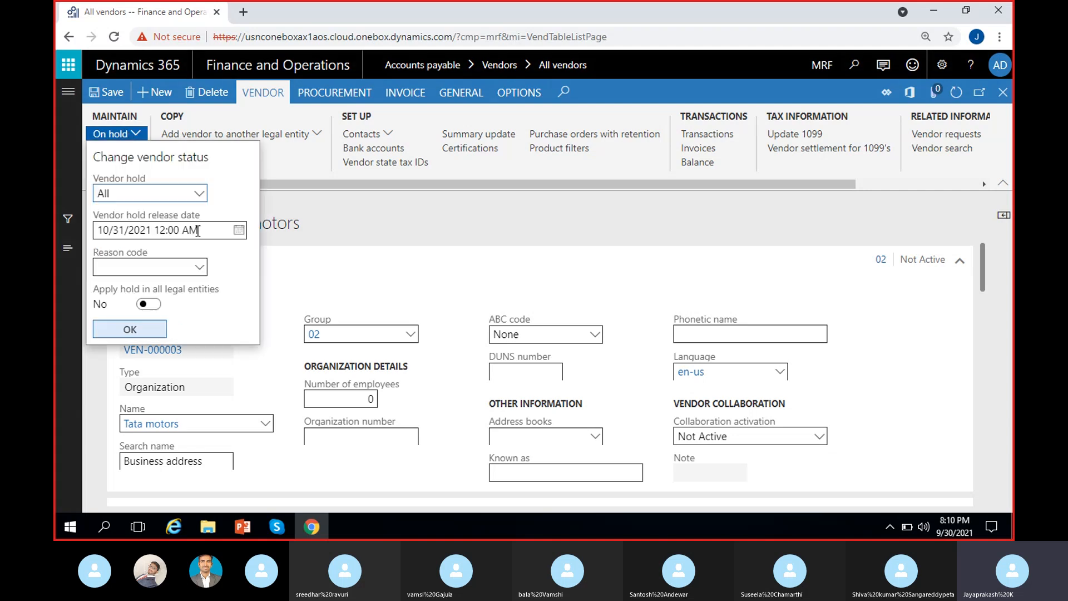
{"action": "left_click", "coordinate": [157, 194]}
{"action": "left_click", "coordinate": [124, 215]}
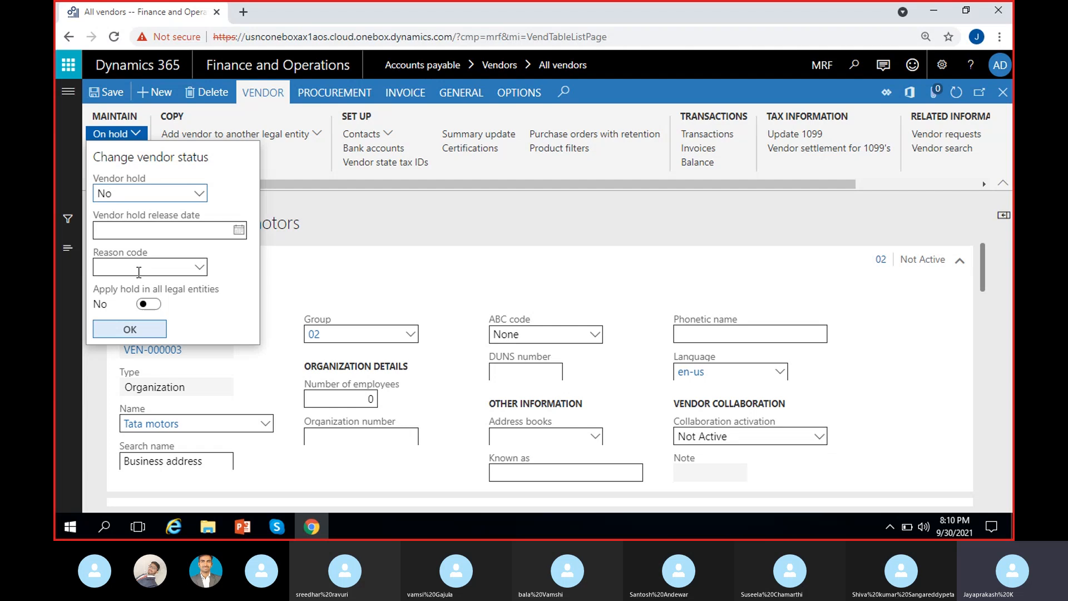
{"action": "left_click", "coordinate": [128, 331]}
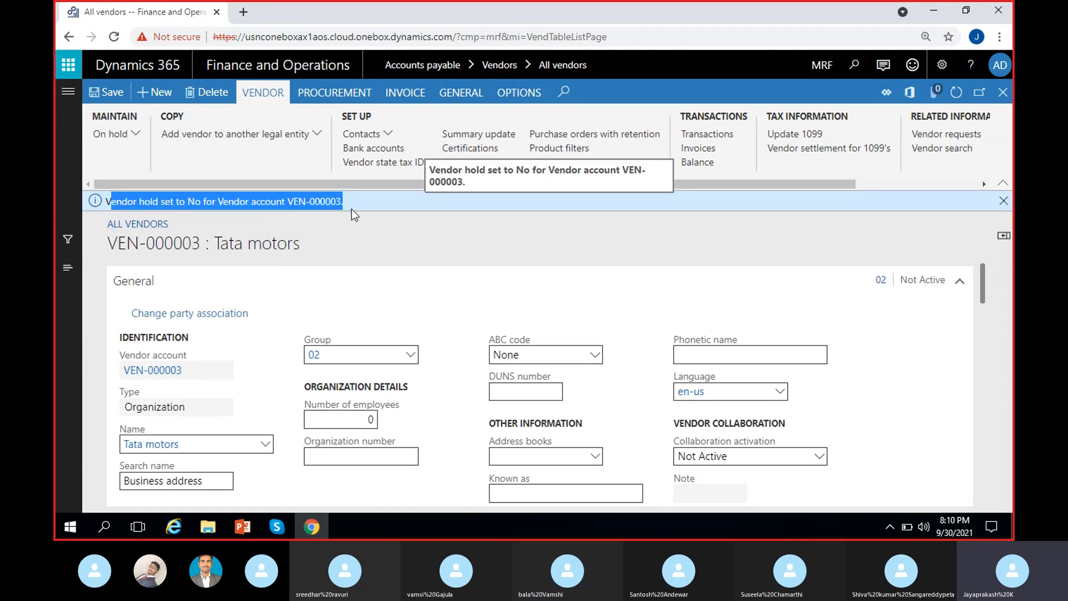
{"action": "left_click", "coordinate": [1002, 200]}
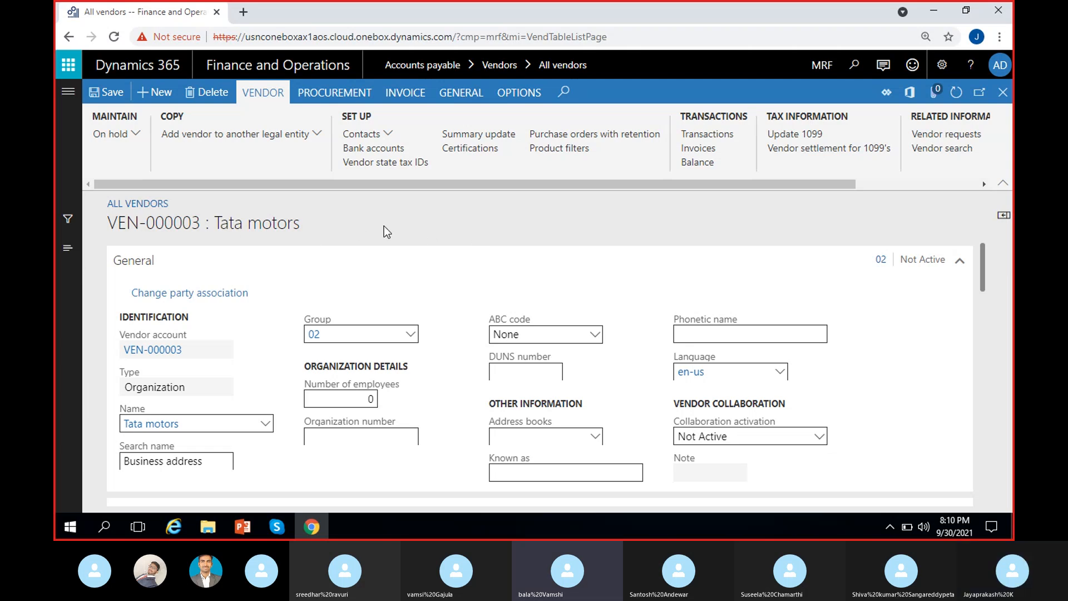
Step: Open On hold, choose Never as the vendor hold, and look through the hold reason codes
{"action": "left_click", "coordinate": [129, 134]}
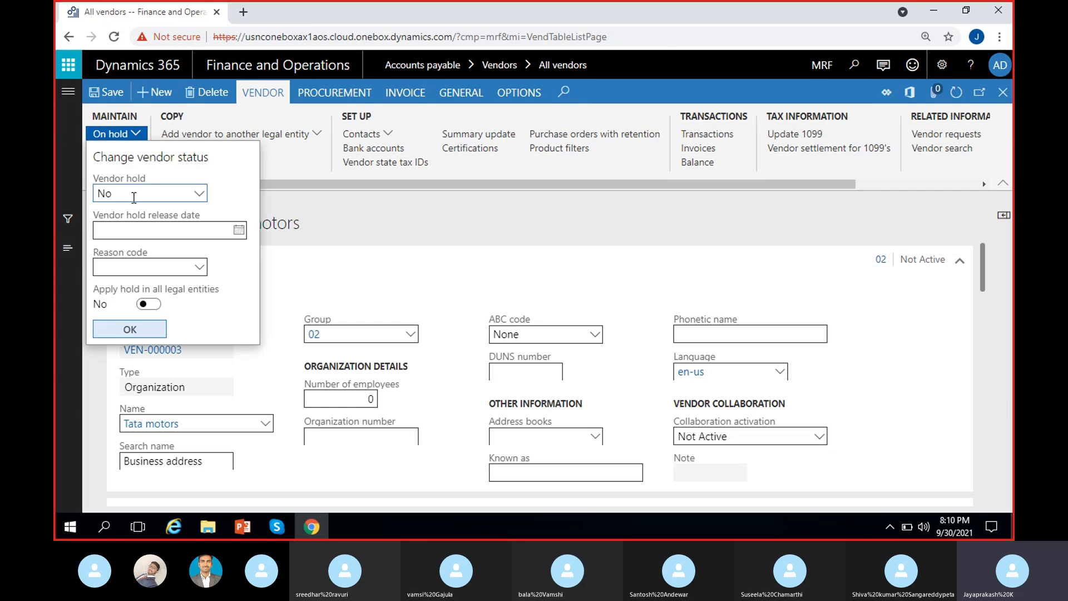
{"action": "left_click", "coordinate": [199, 193]}
{"action": "left_click", "coordinate": [135, 300]}
{"action": "left_click", "coordinate": [197, 268]}
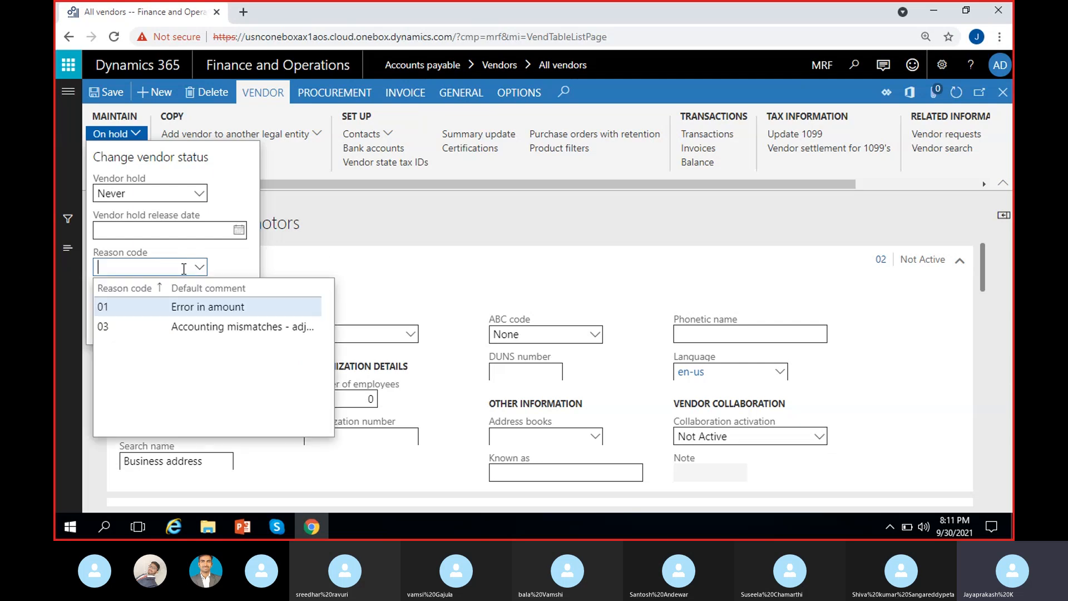
{"action": "left_click", "coordinate": [158, 265]}
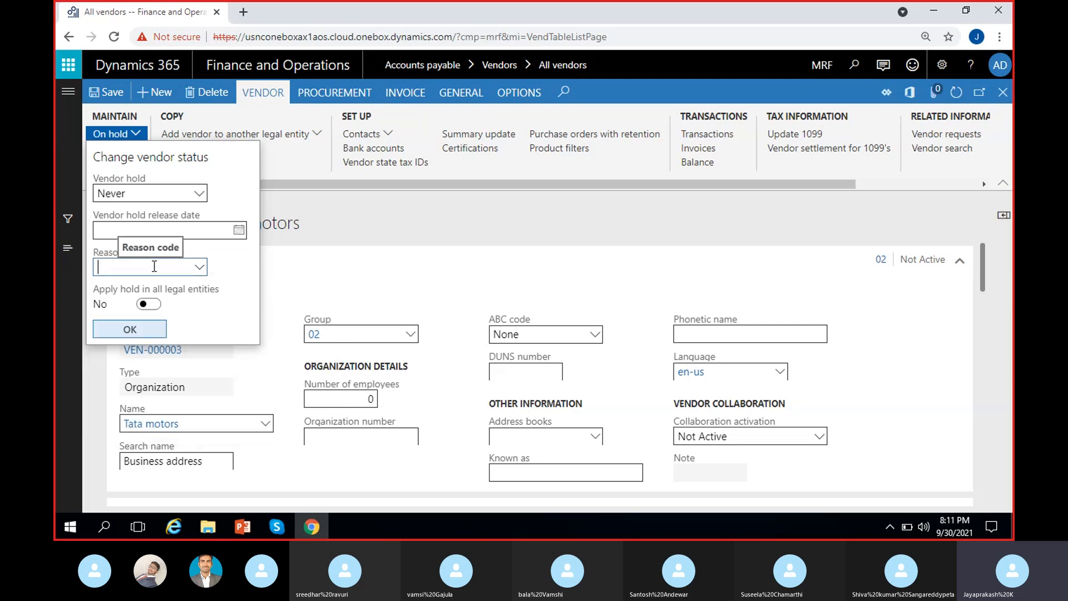
Step: Set the vendor hold back to No and confirm the new vendor status
{"action": "left_click", "coordinate": [193, 192]}
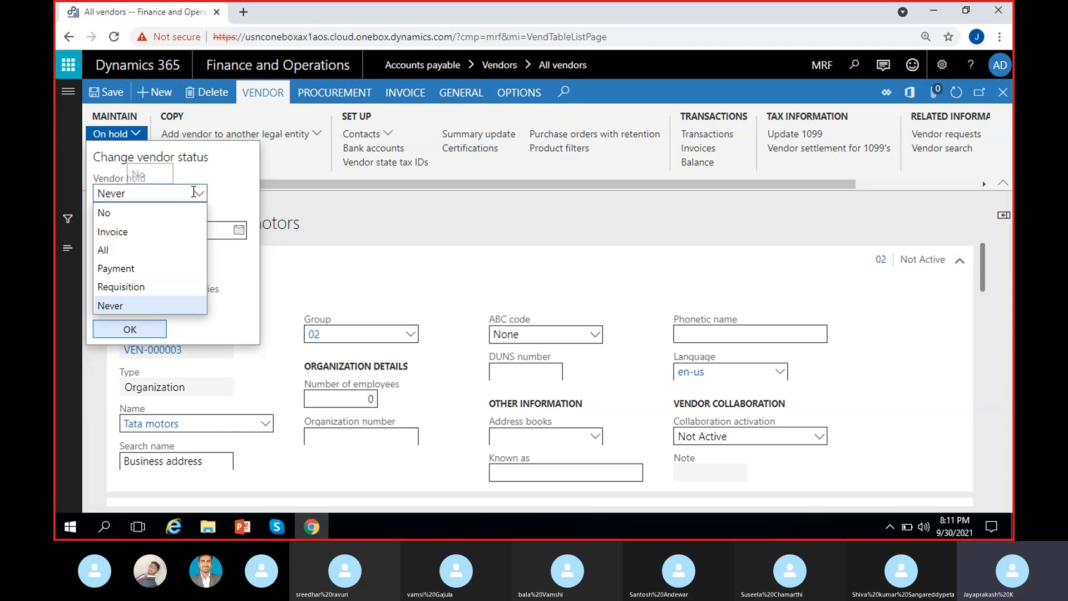
{"action": "left_click", "coordinate": [140, 210]}
{"action": "left_click", "coordinate": [124, 329]}
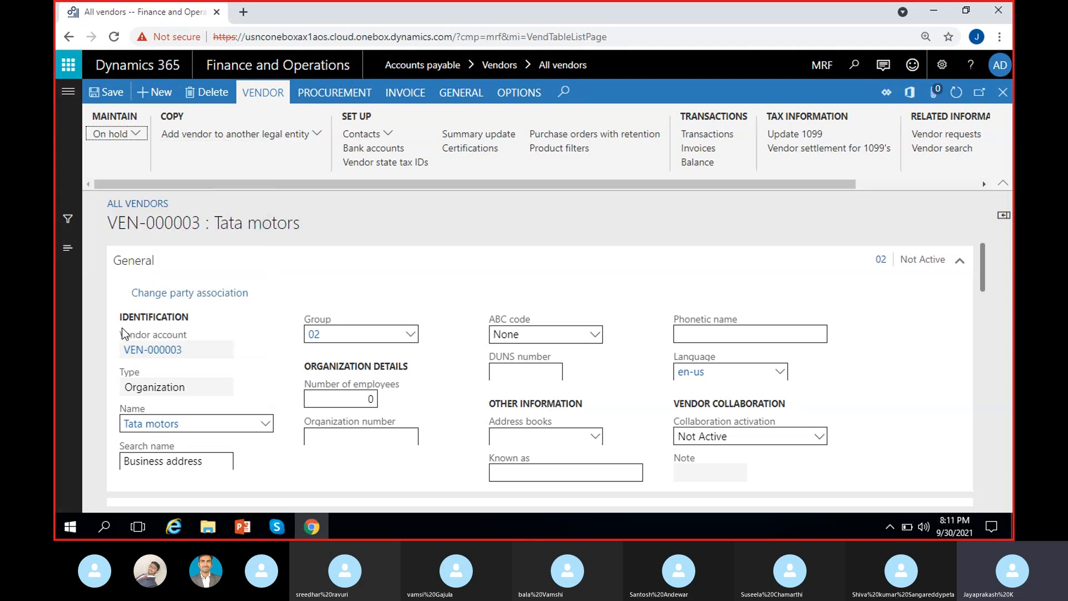
{"action": "left_click", "coordinate": [443, 219]}
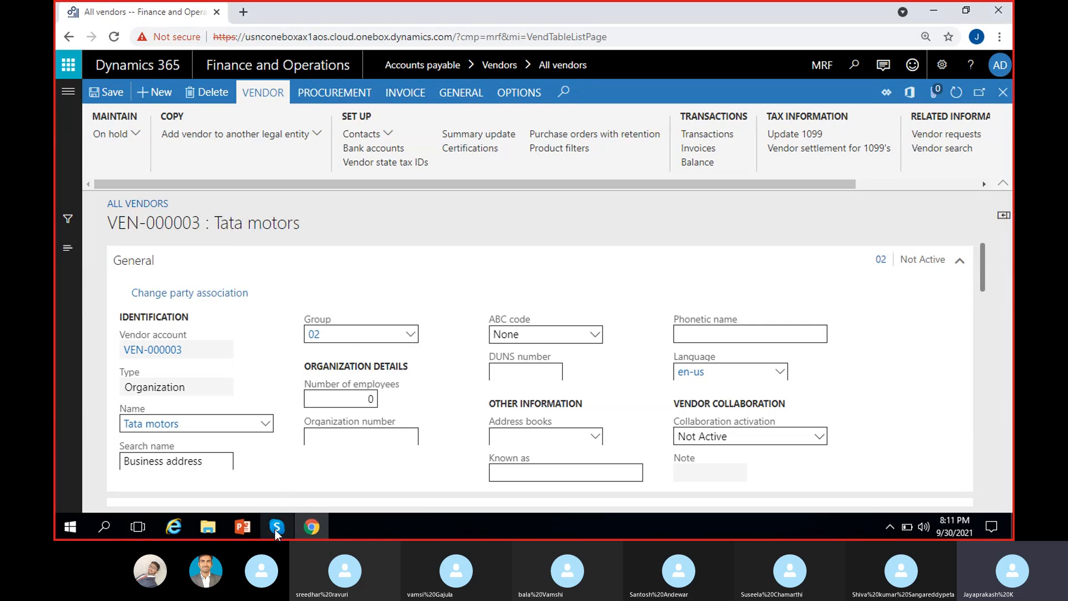
Step: Bring the Skype call forward, mute the microphone, and minimize the call window
{"action": "mouse_move", "coordinate": [274, 529]}
{"action": "left_click", "coordinate": [275, 483]}
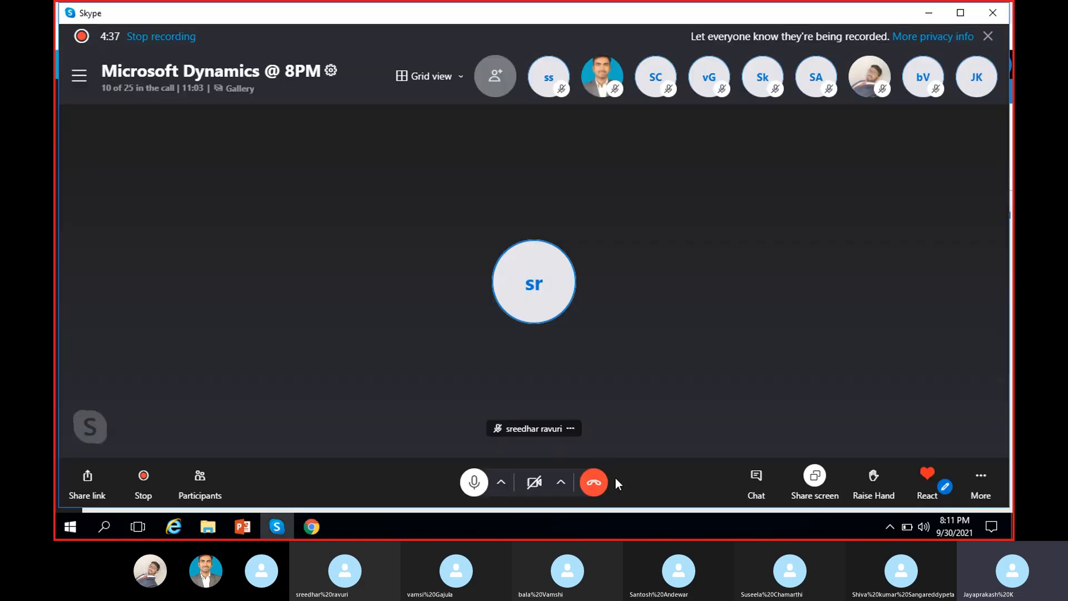
{"action": "left_click", "coordinate": [474, 482]}
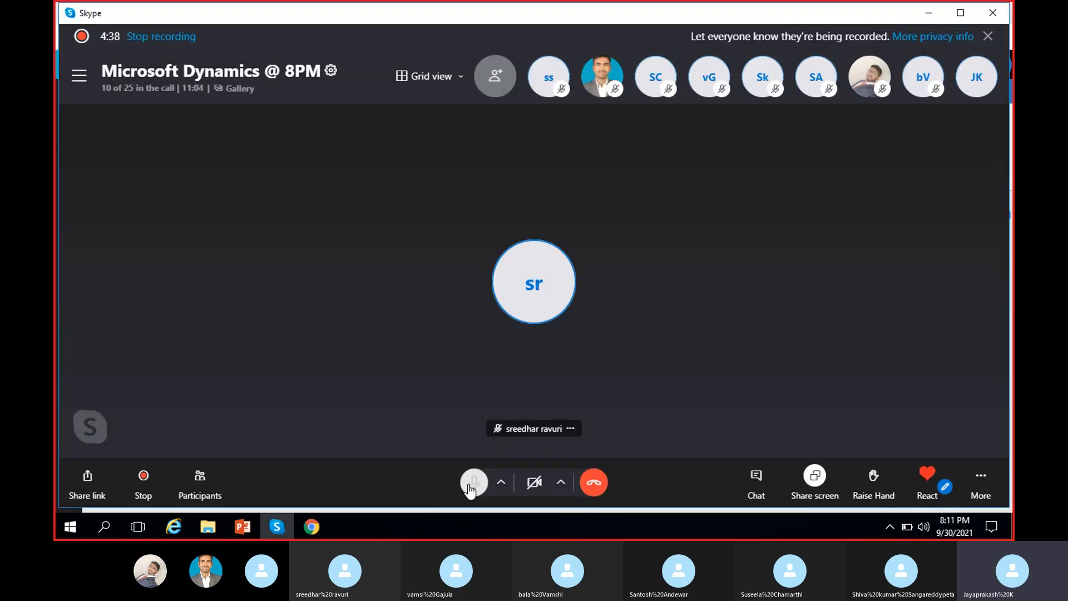
{"action": "left_click", "coordinate": [940, 20]}
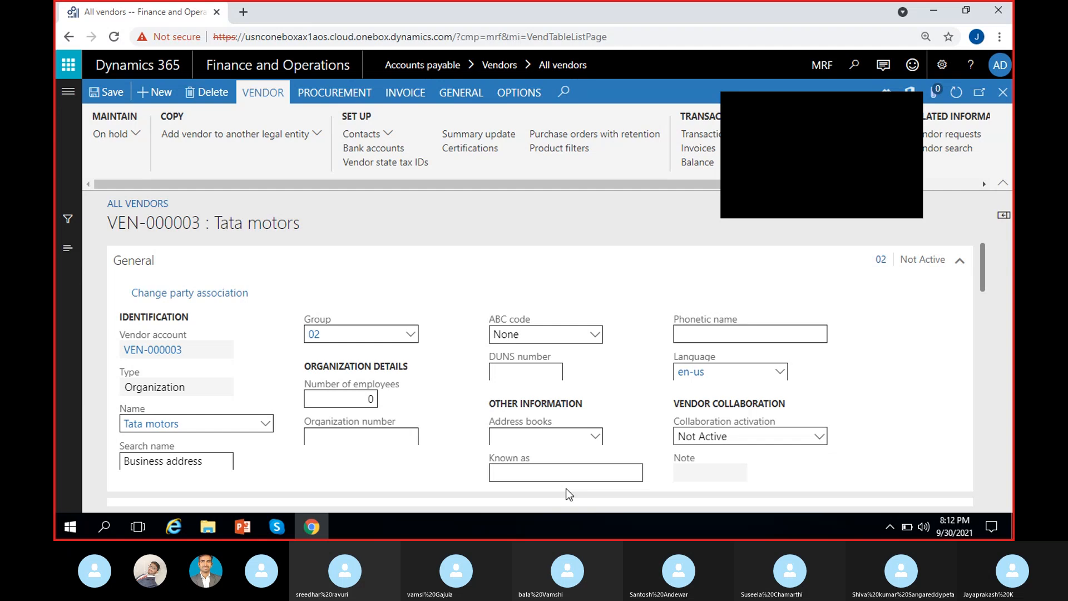
Step: Close the VEN-000003 Tata motors record and select Maruthi suzuki in All vendors
{"action": "left_click", "coordinate": [747, 203]}
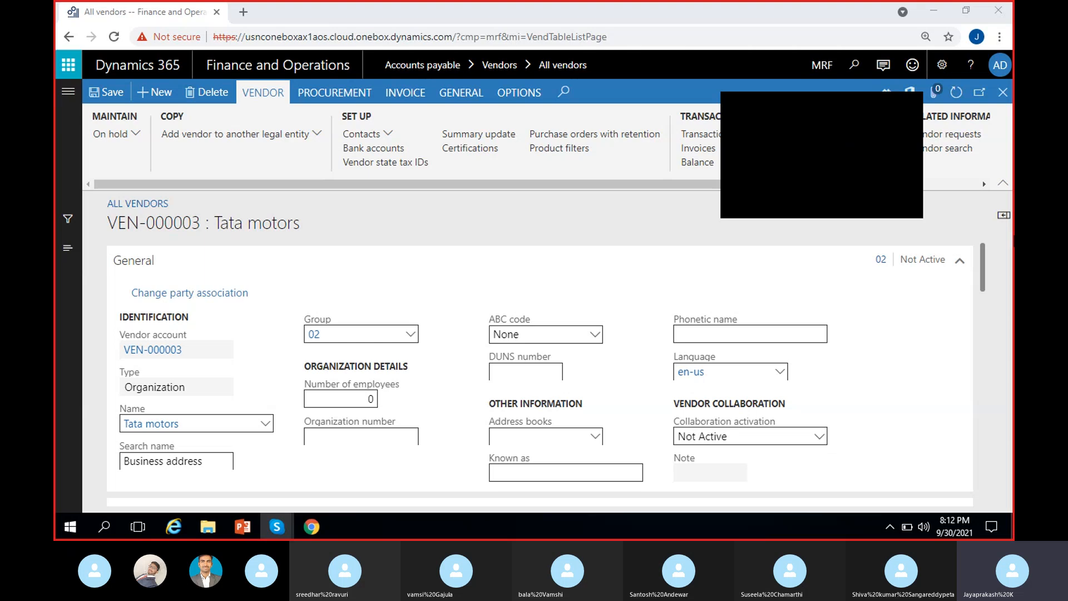
{"action": "left_click", "coordinate": [932, 109]}
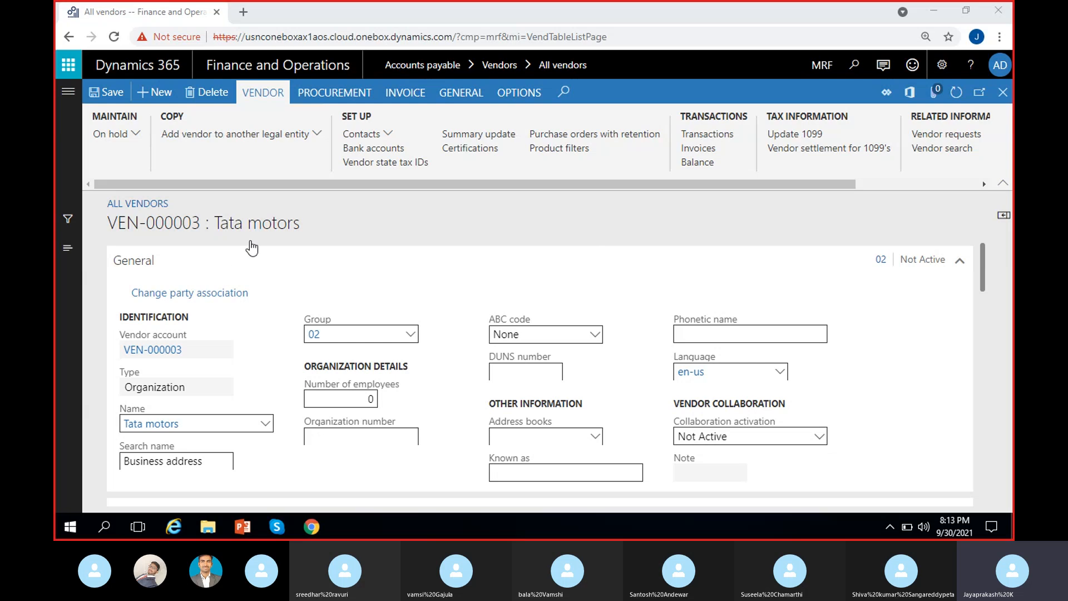
{"action": "left_click", "coordinate": [1003, 91]}
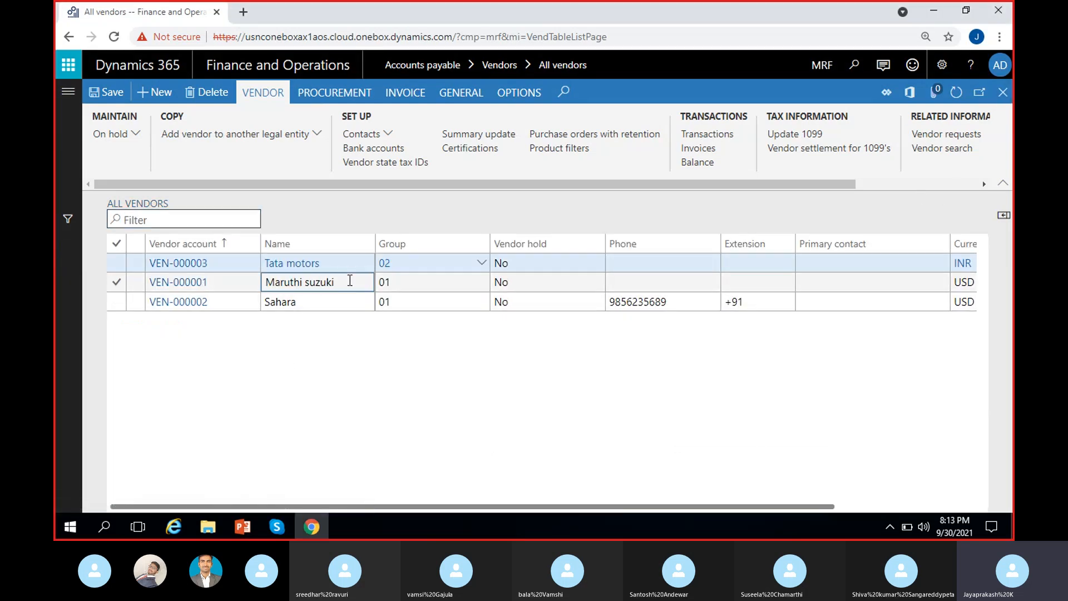
{"action": "left_click", "coordinate": [349, 280]}
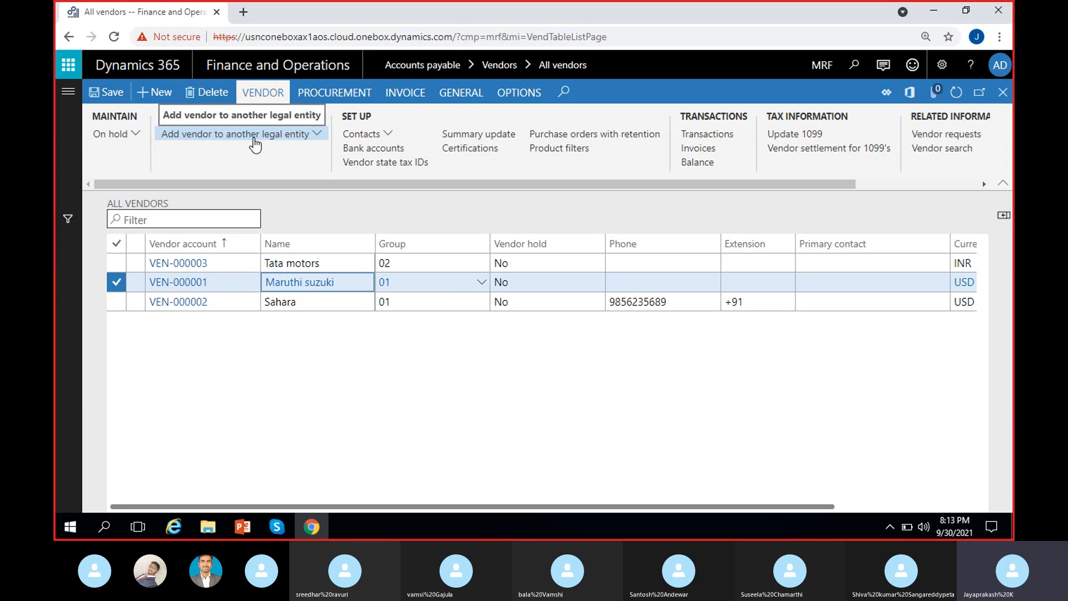
Step: Start adding Maruthi suzuki to another legal entity, choosing company ADS and vendor group Domestic
{"action": "left_click", "coordinate": [313, 136]}
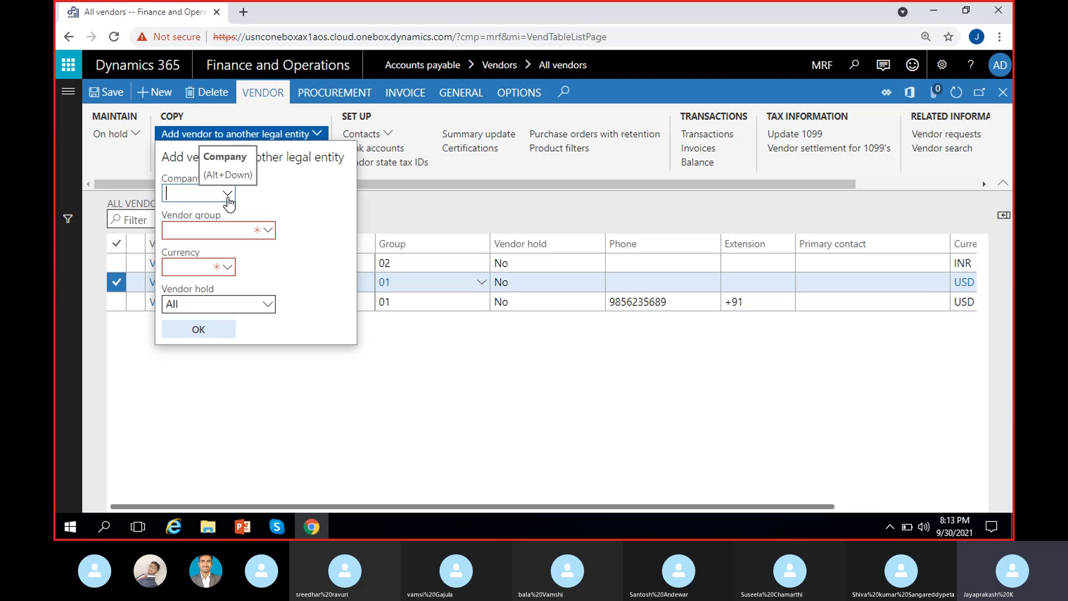
{"action": "type", "text": "ads"}
{"action": "left_click", "coordinate": [227, 194]}
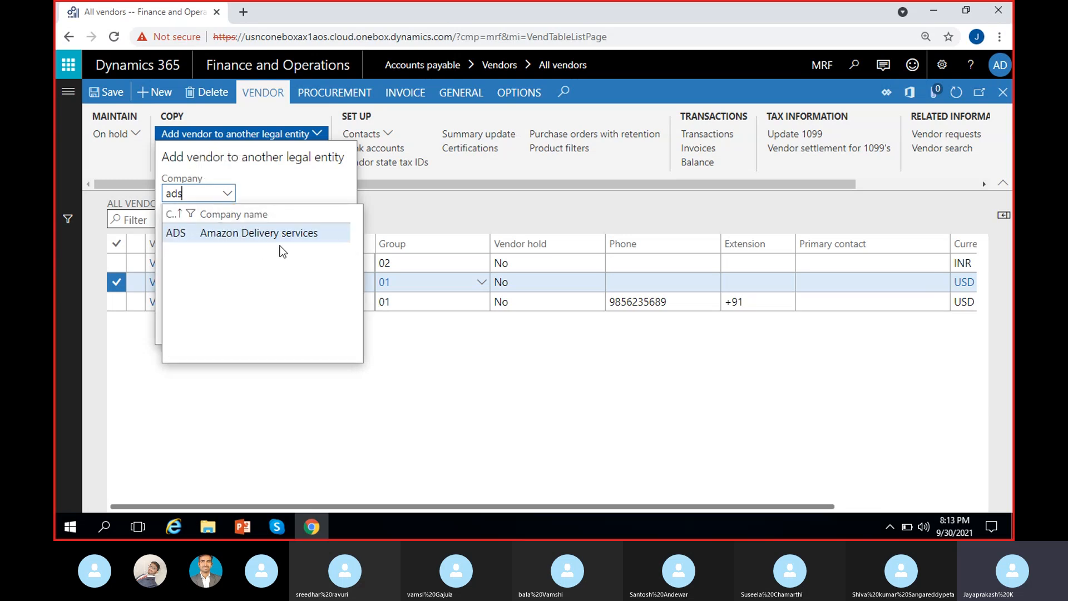
{"action": "left_click", "coordinate": [261, 234]}
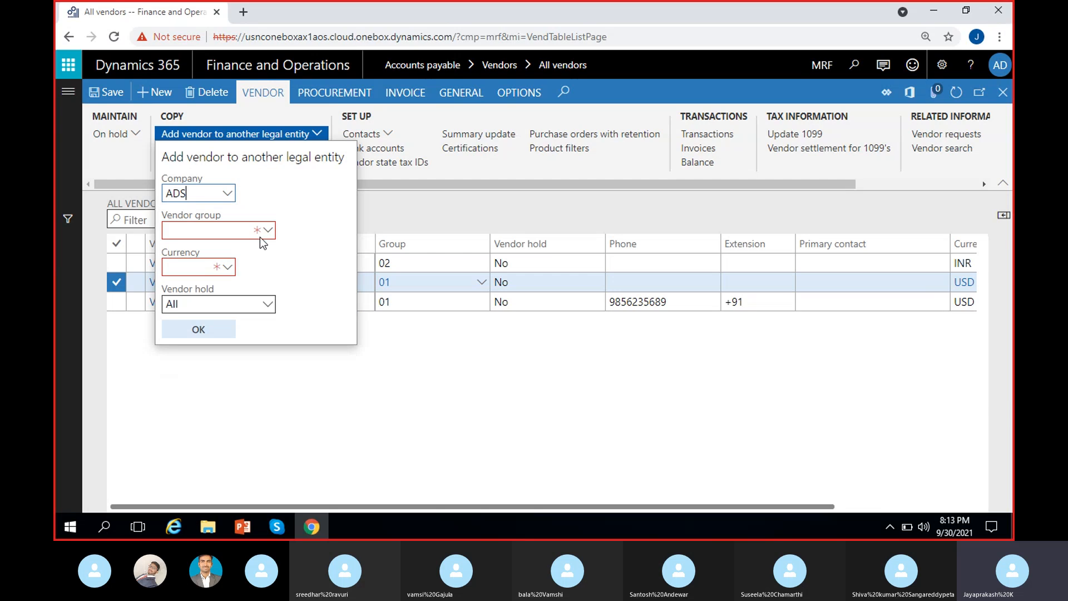
{"action": "left_click", "coordinate": [223, 232]}
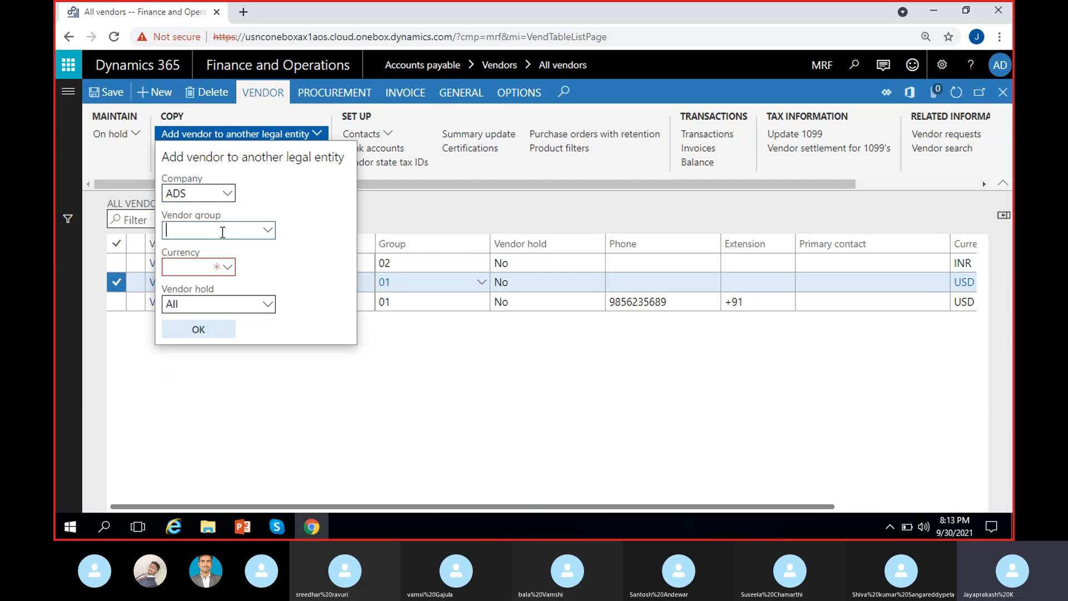
{"action": "left_click", "coordinate": [268, 230]}
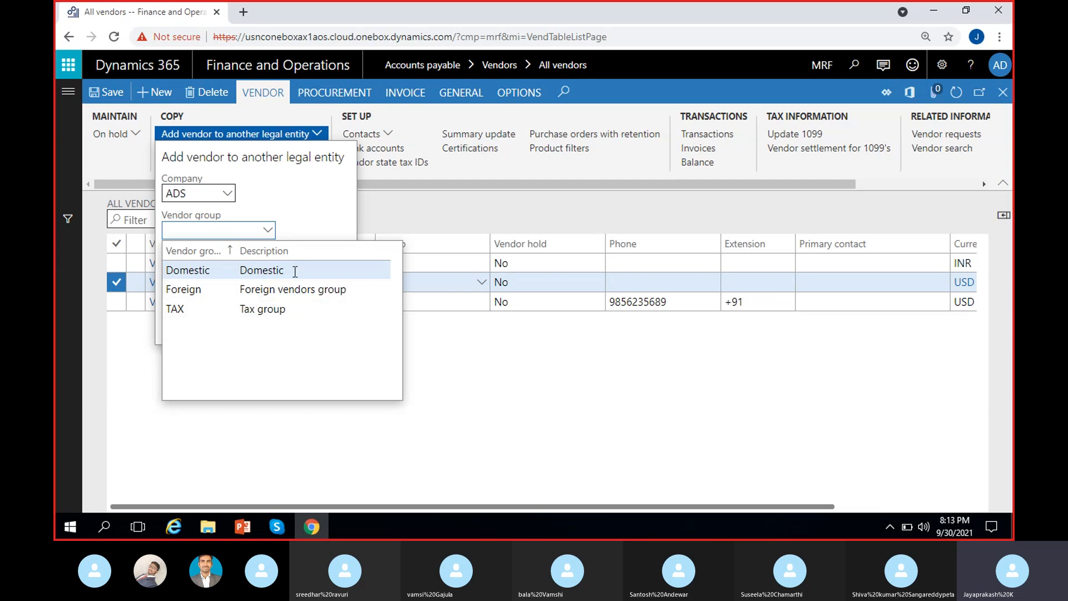
{"action": "left_click", "coordinate": [244, 270]}
Step: Set currency USD and vendor hold No, then create the ADS vendor copy
{"action": "left_click", "coordinate": [217, 268]}
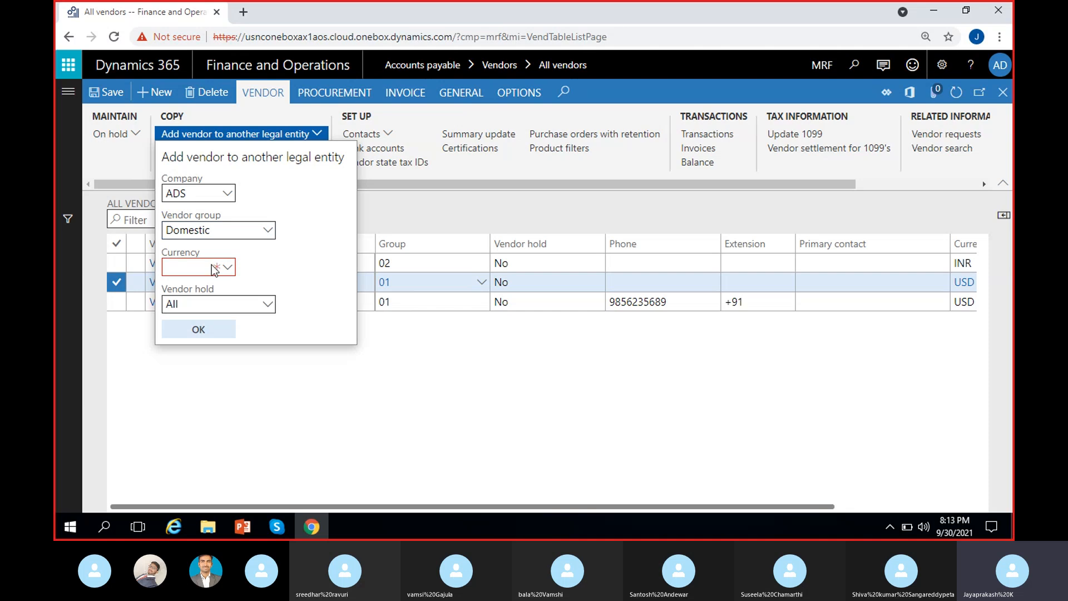
{"action": "left_click", "coordinate": [226, 269]}
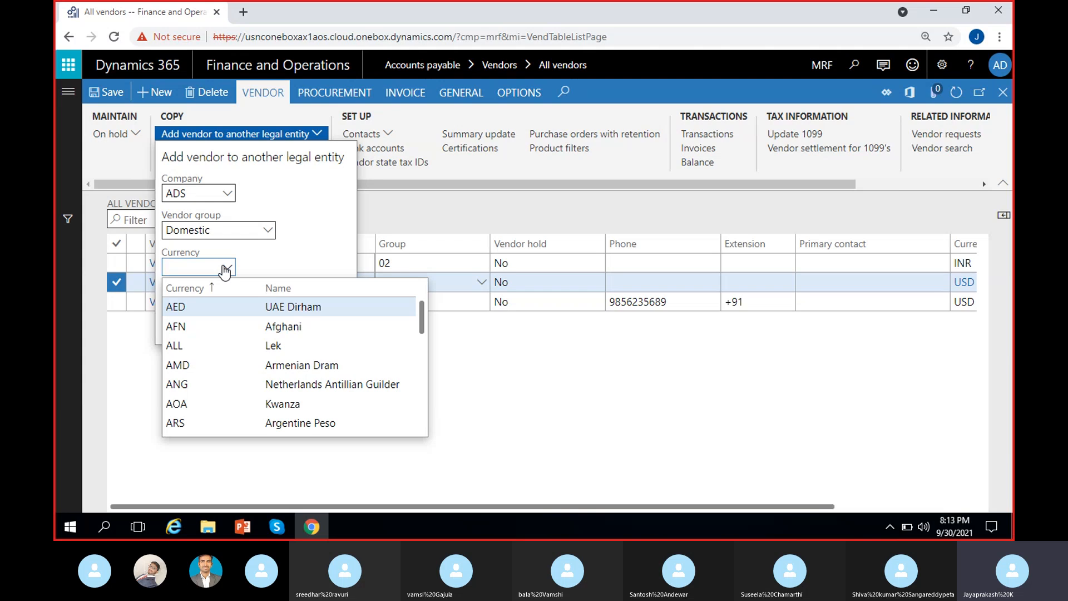
{"action": "type", "text": "usd"}
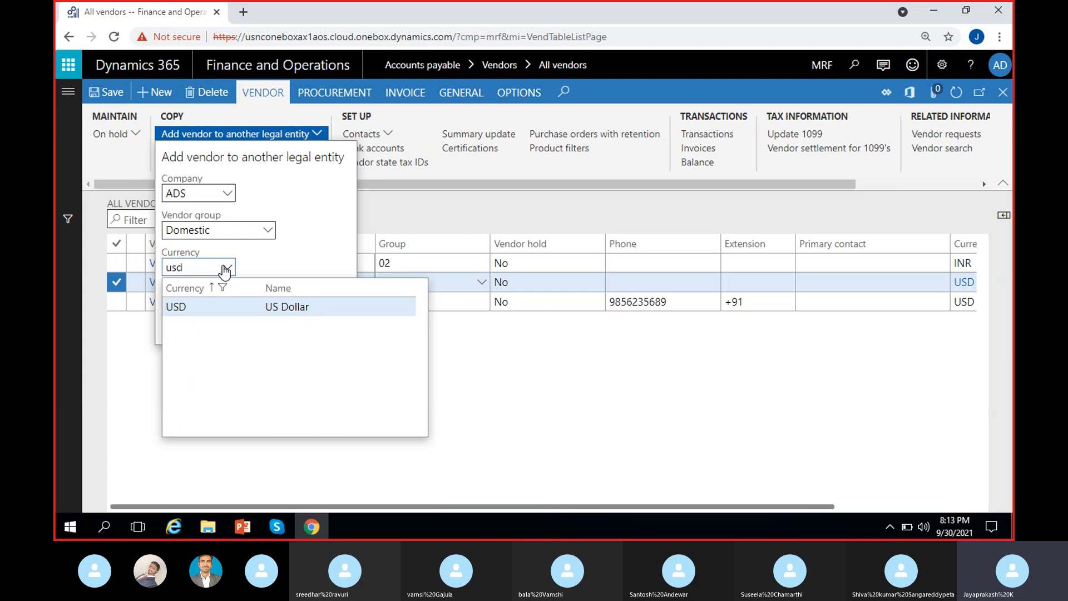
{"action": "left_click", "coordinate": [202, 306]}
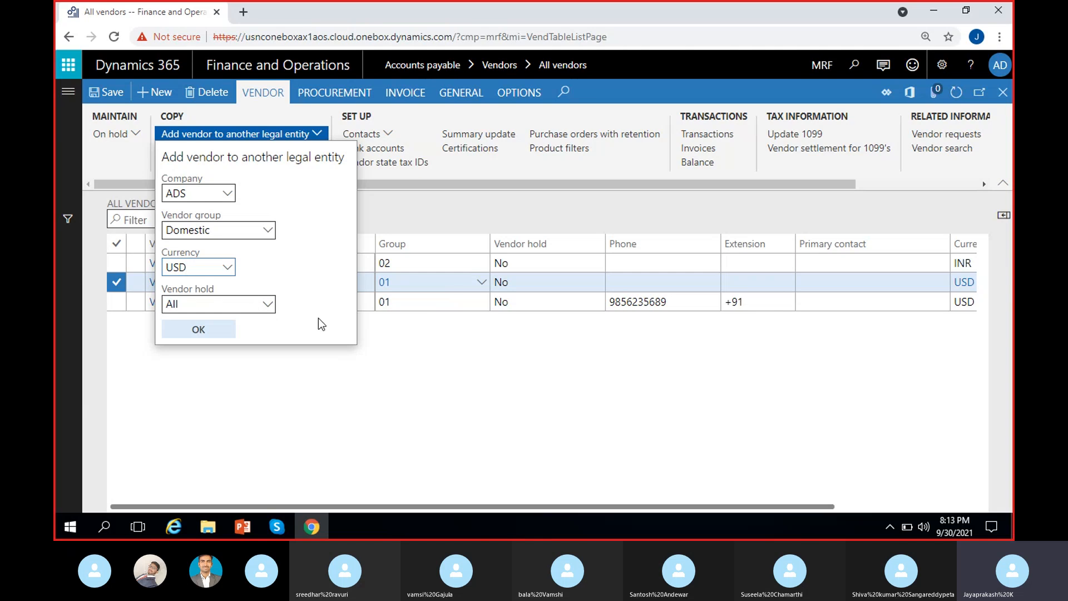
{"action": "left_click", "coordinate": [267, 303]}
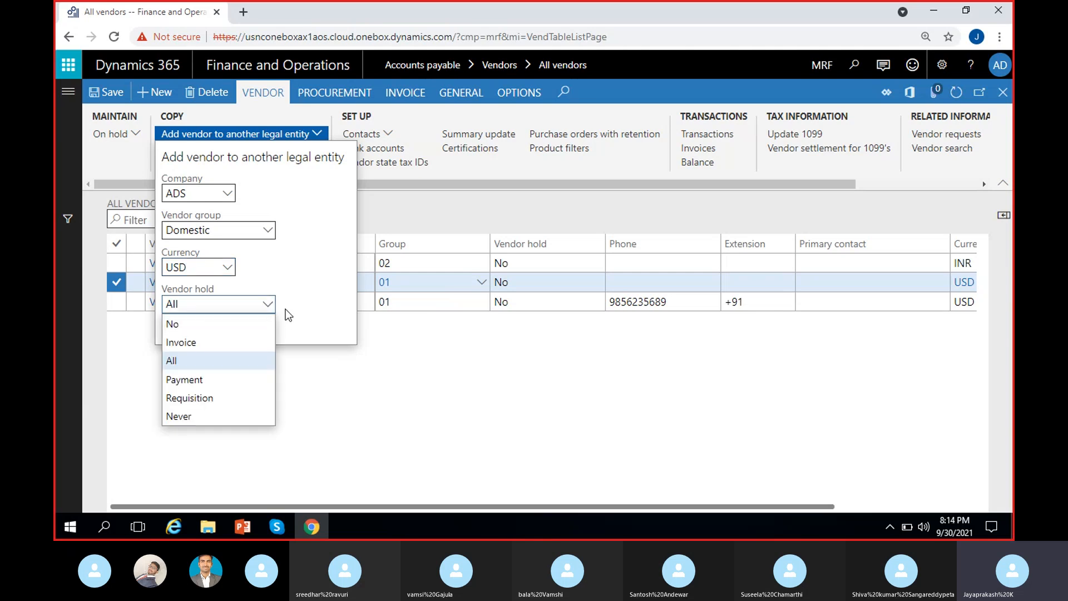
{"action": "left_click", "coordinate": [216, 326]}
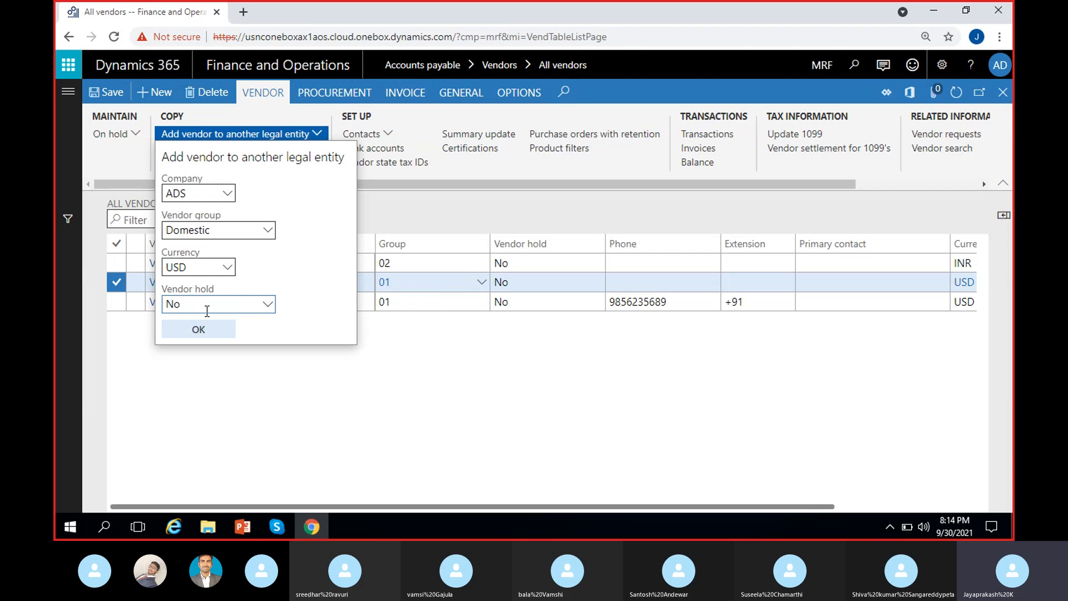
{"action": "left_click", "coordinate": [202, 330]}
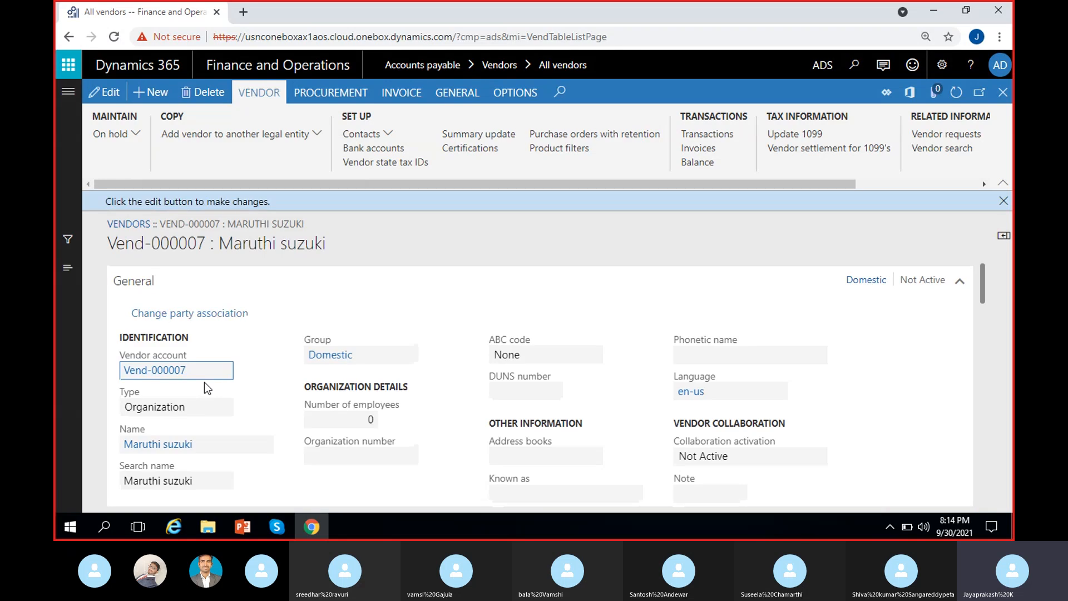
Step: Dismiss the edit notice and the company-change notice on the Vend-000007 record
{"action": "left_click", "coordinate": [1004, 201]}
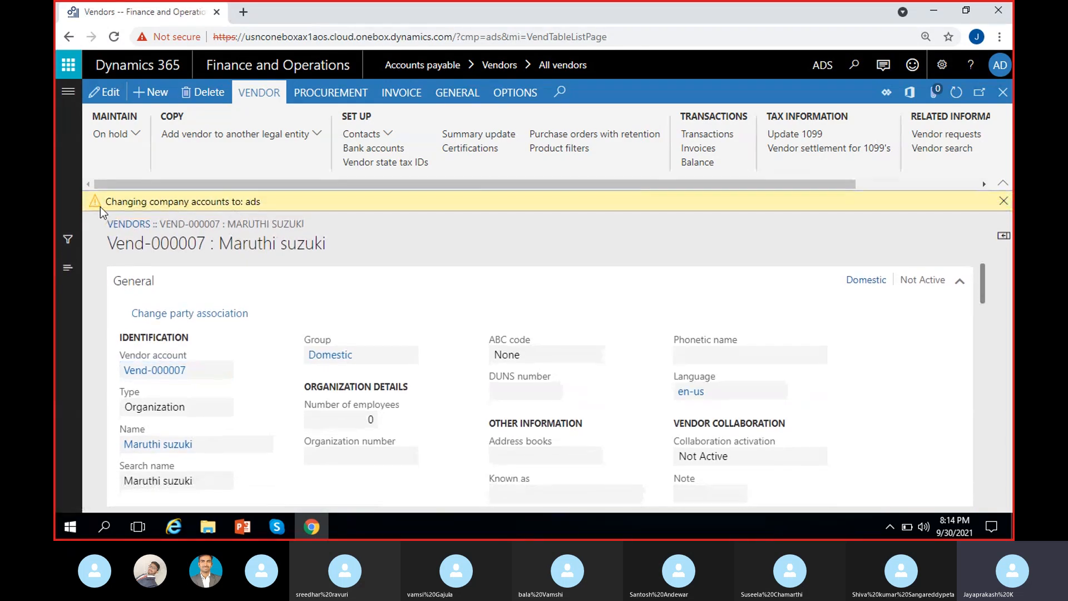
{"action": "left_click_drag", "start_coordinate": [102, 203], "coordinate": [276, 208]}
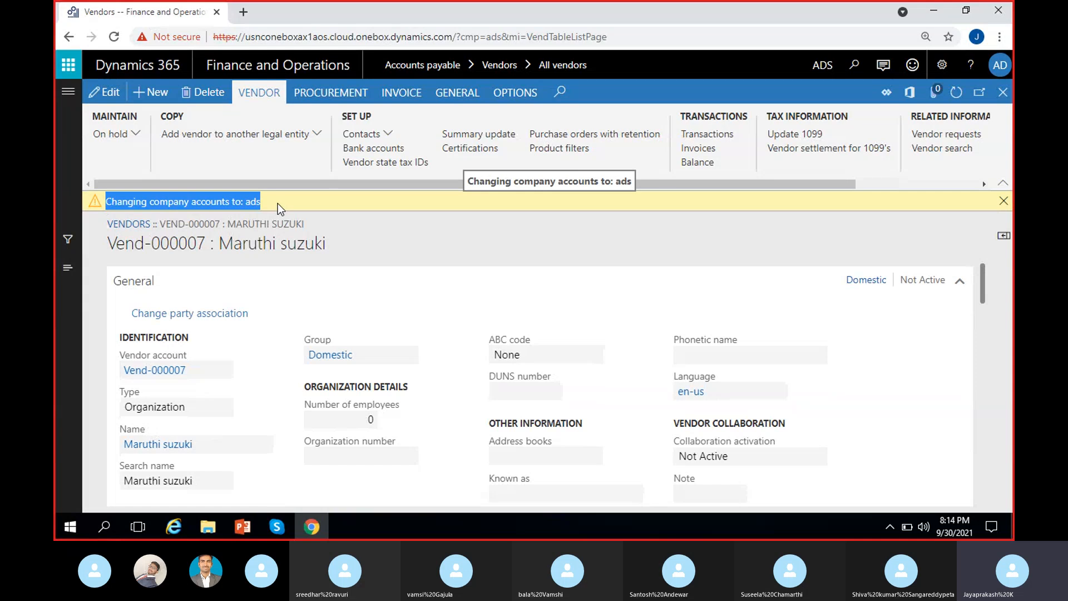
{"action": "left_click", "coordinate": [635, 209]}
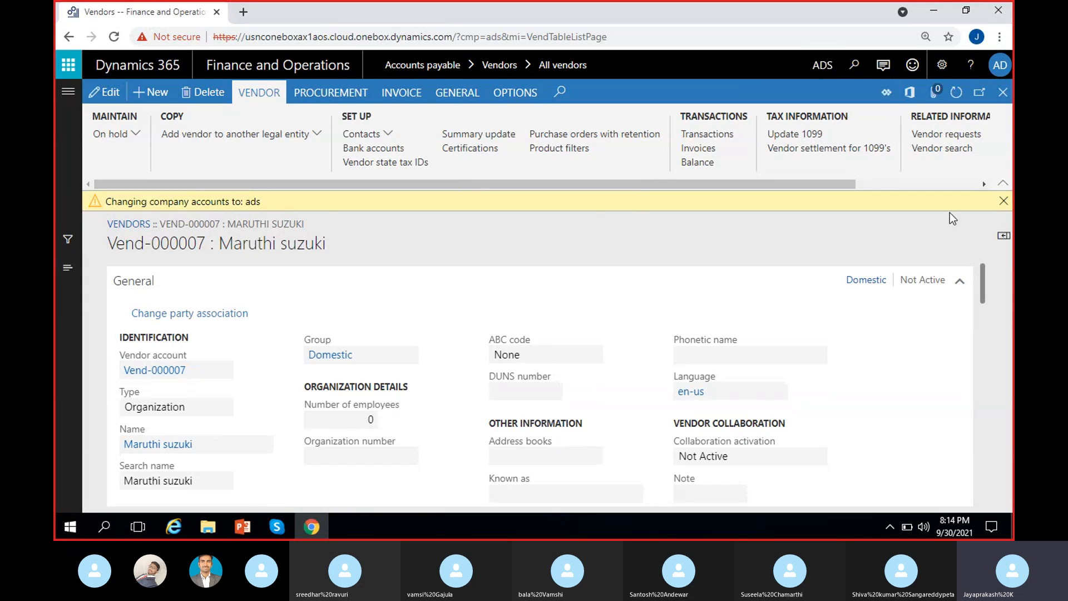
{"action": "left_click", "coordinate": [1003, 202]}
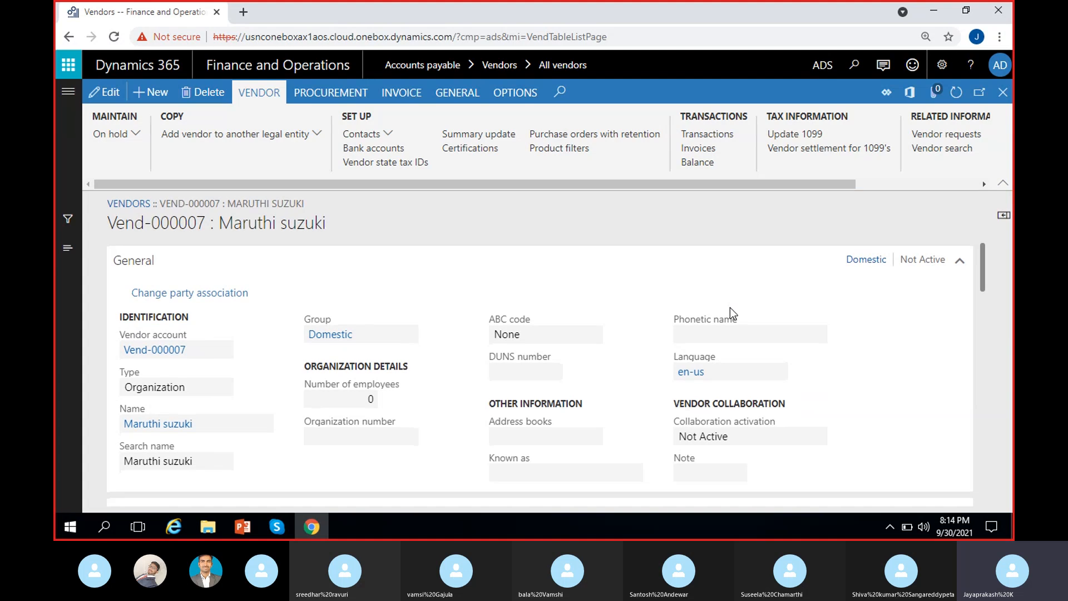
Step: Review the Vend-000007 Maruthi suzuki form in ADS, then close it
{"action": "left_click_drag", "start_coordinate": [107, 222], "coordinate": [205, 223]}
{"action": "left_click", "coordinate": [333, 223]}
{"action": "scroll", "coordinate": [200, 378], "scroll_direction": "down", "scroll_amount": 1}
{"action": "scroll", "coordinate": [309, 371], "scroll_direction": "up", "scroll_amount": 1}
{"action": "scroll", "coordinate": [413, 409], "scroll_direction": "down", "scroll_amount": 5}
{"action": "scroll", "coordinate": [413, 416], "scroll_direction": "down", "scroll_amount": 5}
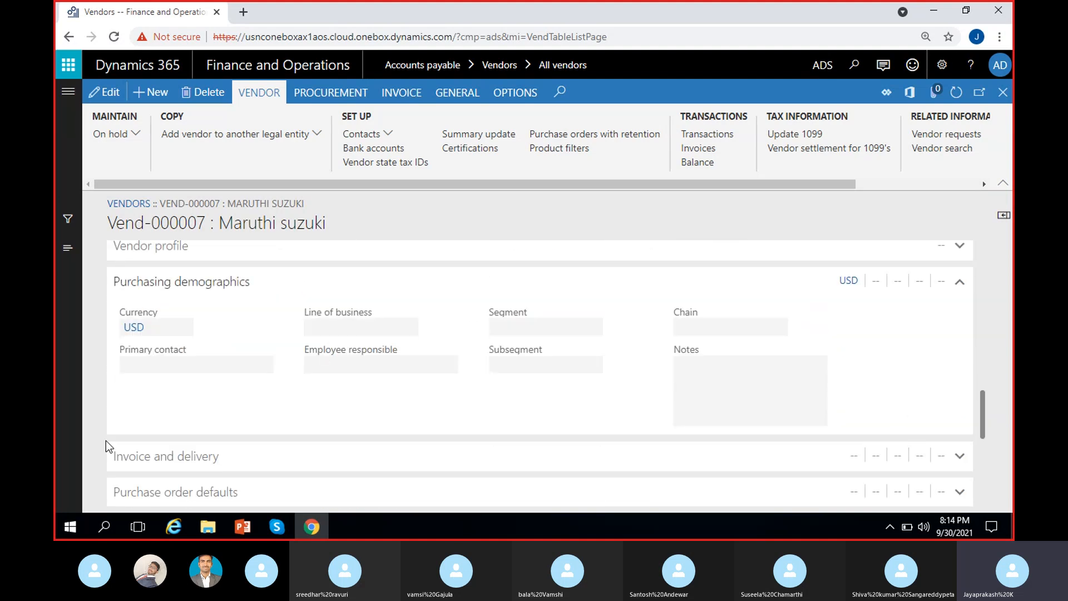
{"action": "scroll", "coordinate": [302, 412], "scroll_direction": "up", "scroll_amount": 10}
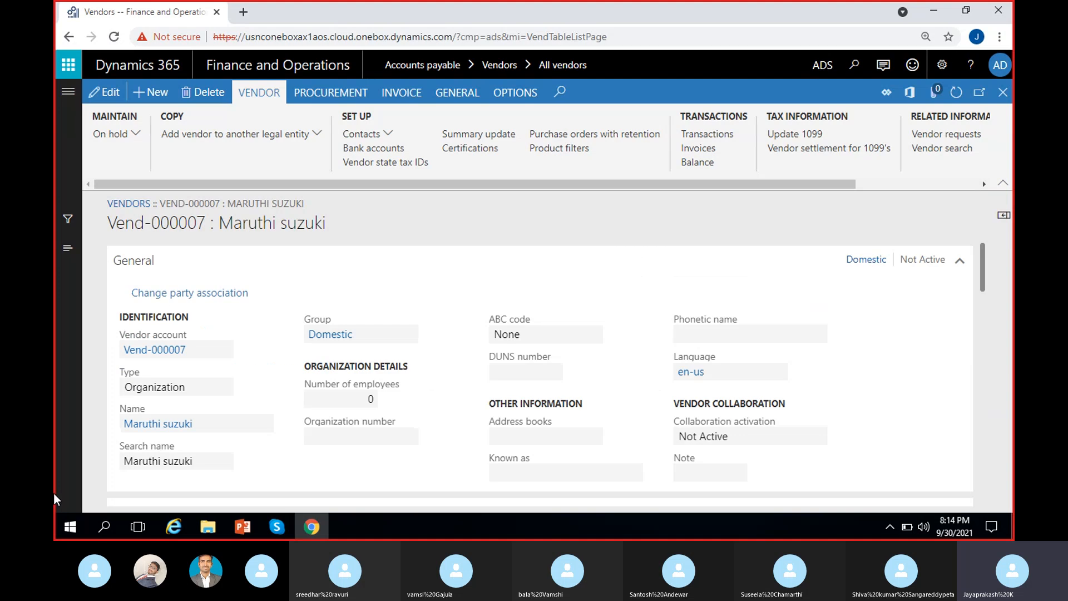
{"action": "left_click", "coordinate": [1003, 92]}
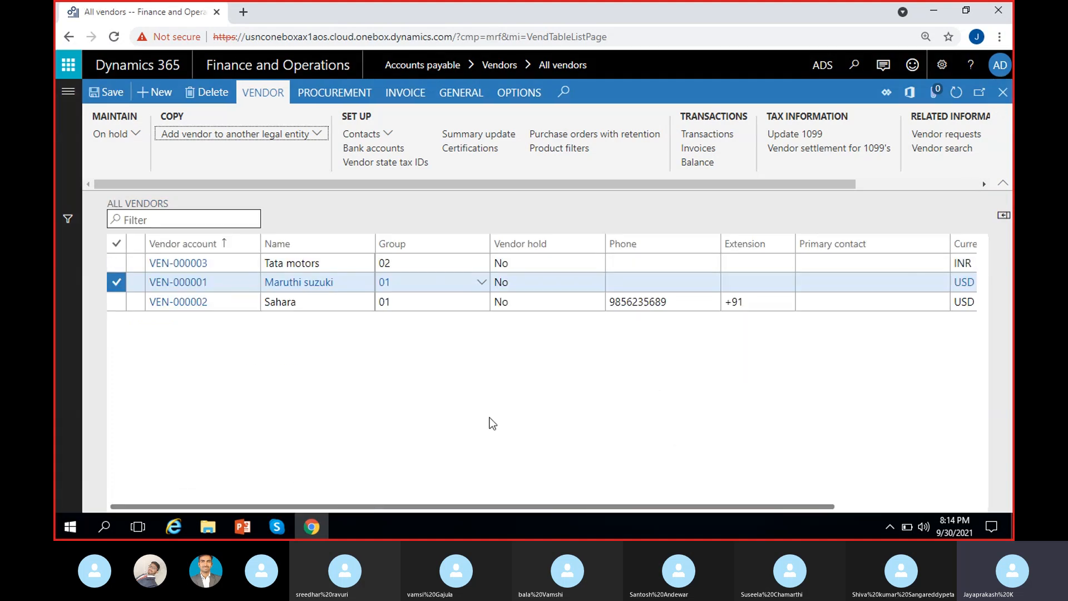
Step: Refresh the vendor list, dismiss the company-change banner, and duplicate the All vendors tab
{"action": "left_click", "coordinate": [964, 93]}
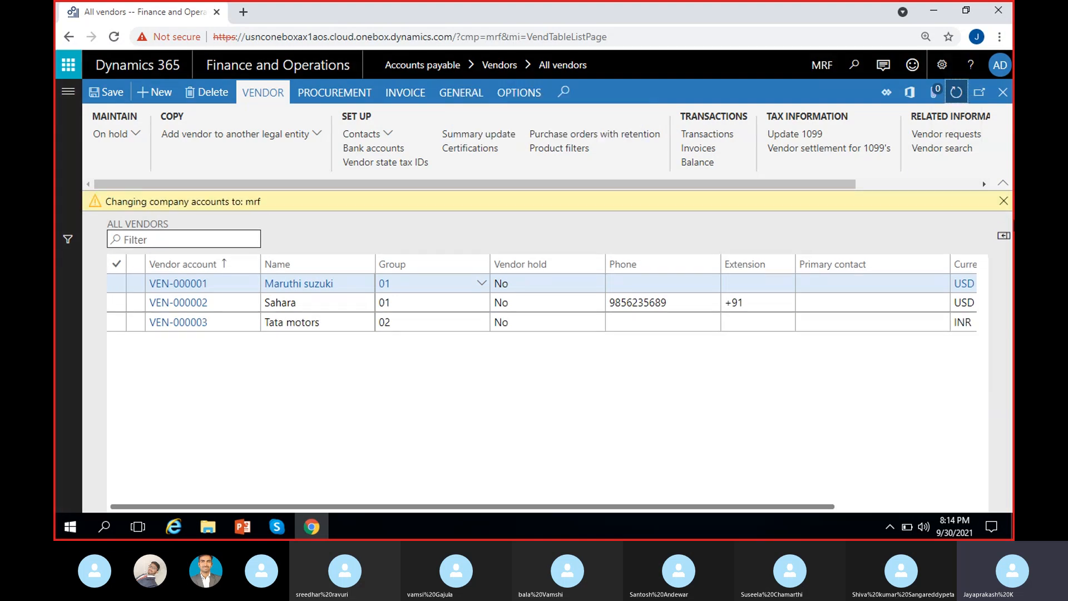
{"action": "left_click_drag", "start_coordinate": [108, 201], "coordinate": [336, 226]}
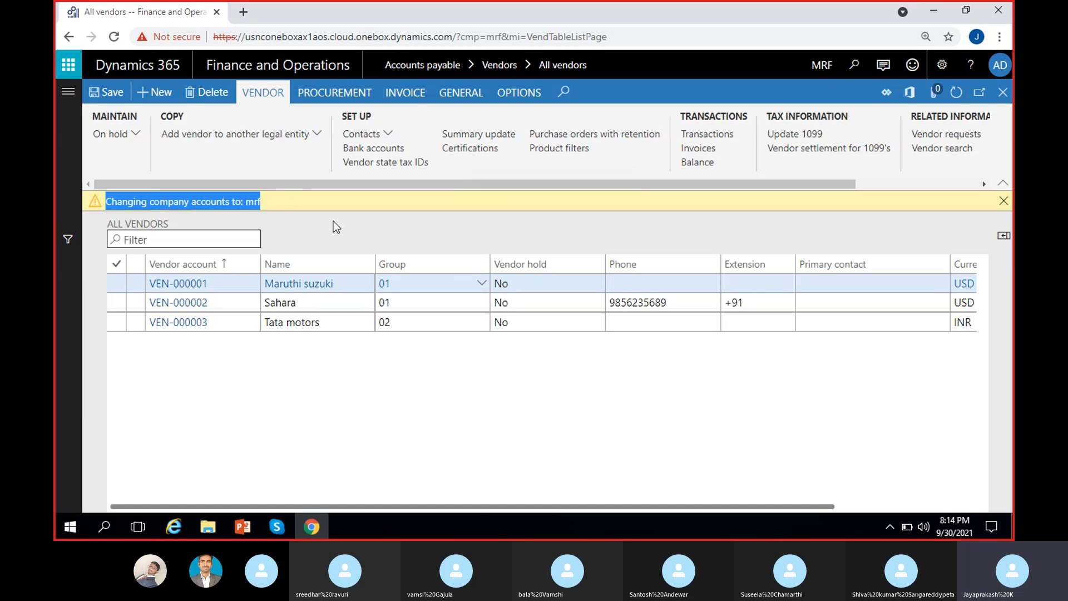
{"action": "left_click", "coordinate": [1004, 201]}
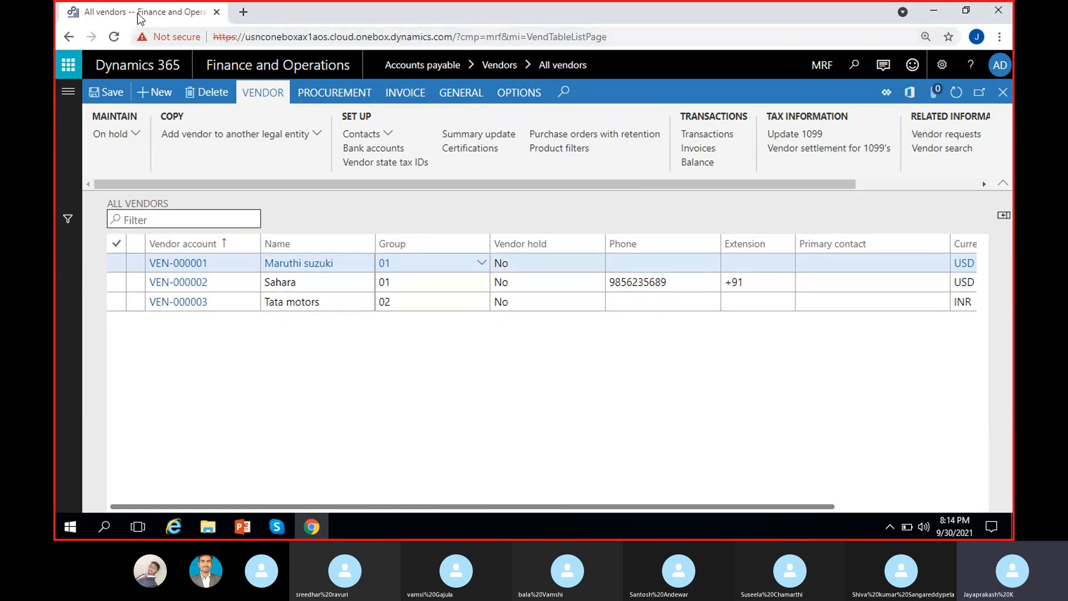
{"action": "right_click", "coordinate": [139, 17]}
{"action": "left_click", "coordinate": [193, 111]}
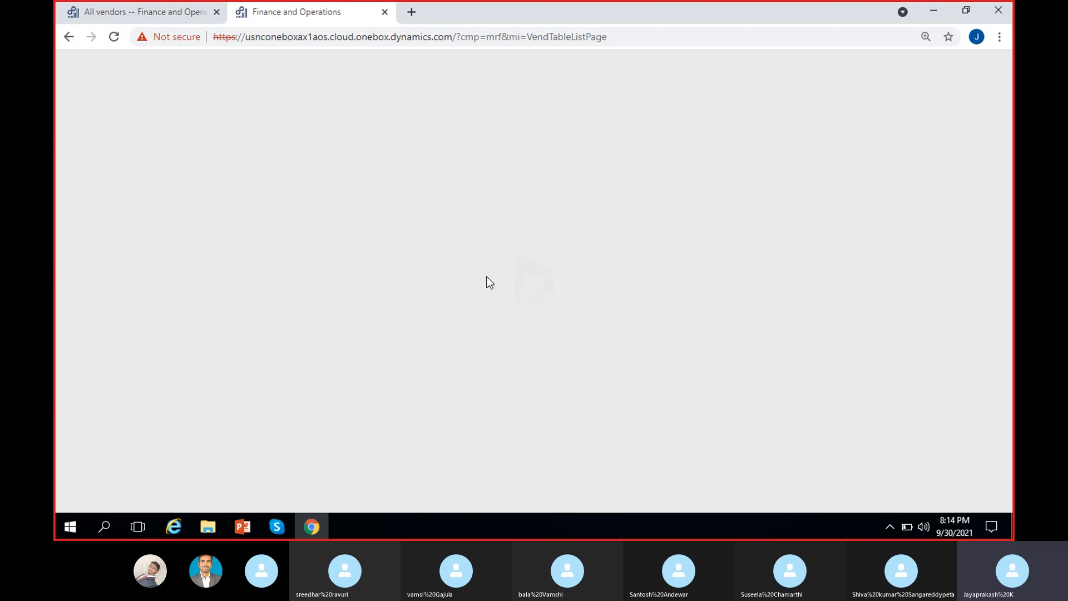
Step: In the duplicated All vendors tab, switch the legal entity to ADS
{"action": "left_click", "coordinate": [146, 12]}
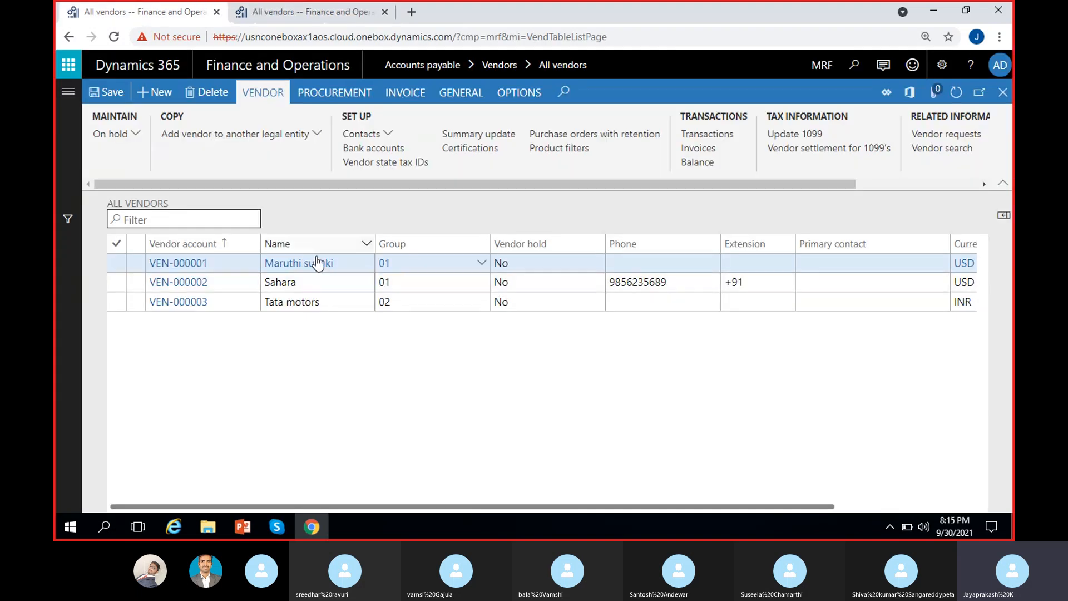
{"action": "left_click", "coordinate": [276, 12]}
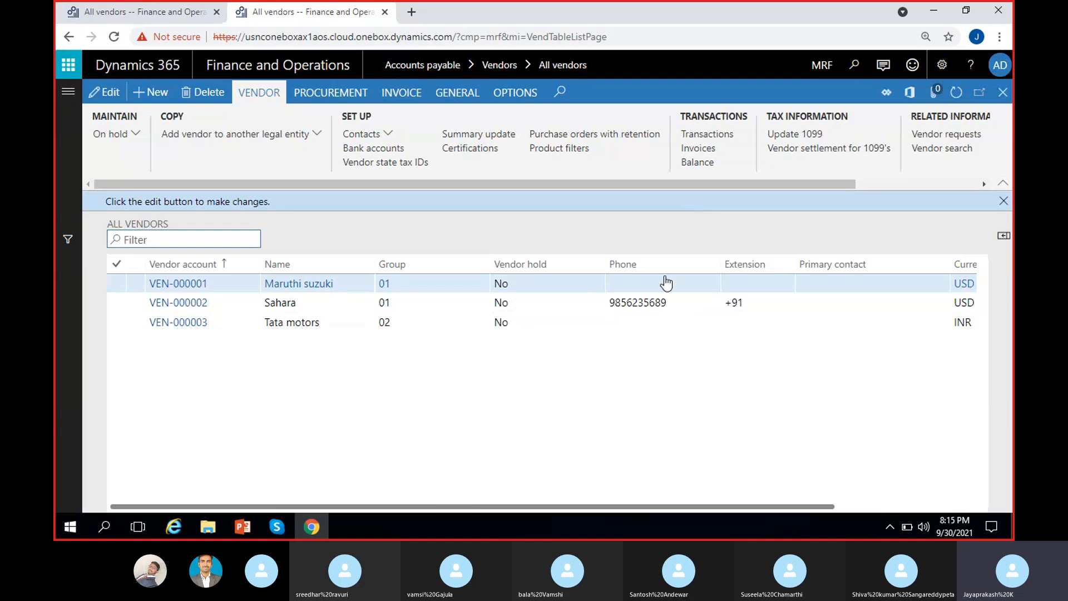
{"action": "left_click", "coordinate": [1007, 205]}
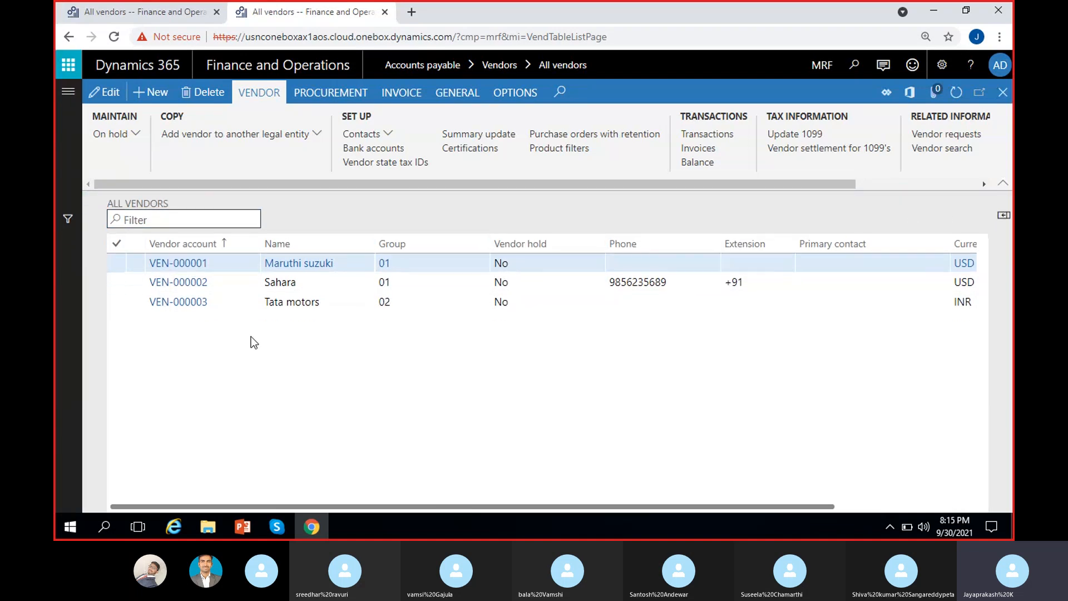
{"action": "left_click", "coordinate": [553, 263]}
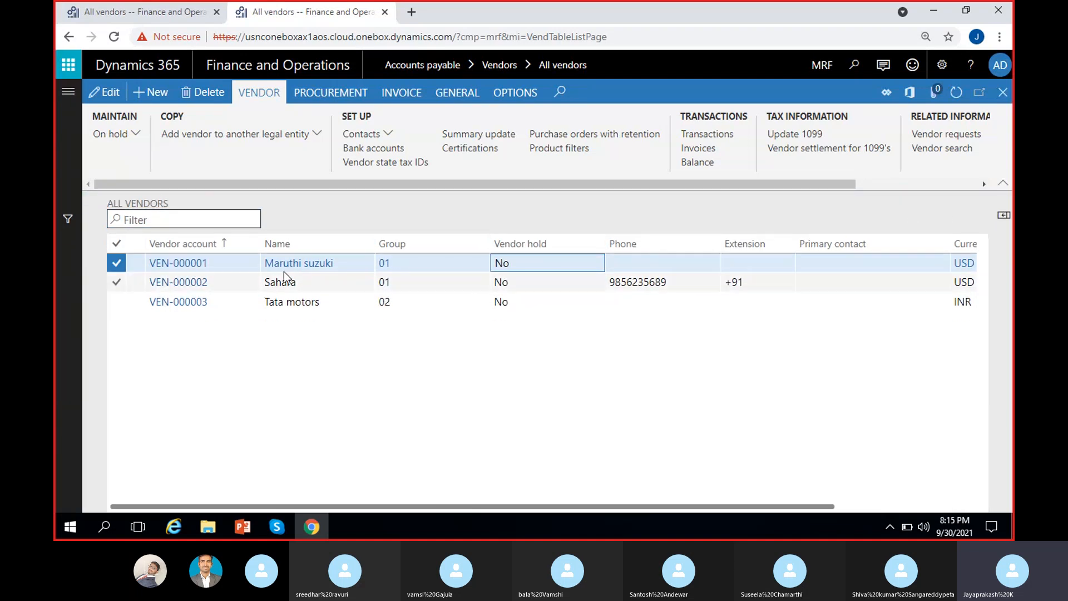
{"action": "left_click", "coordinate": [821, 65]}
{"action": "type", "text": "ADS"}
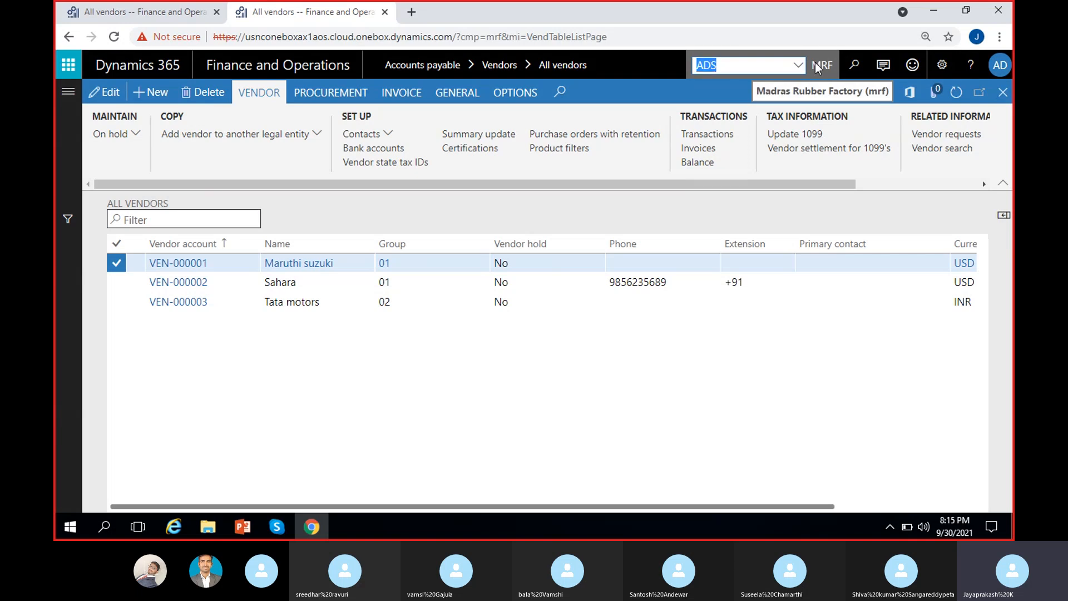
{"action": "key", "text": "Return"}
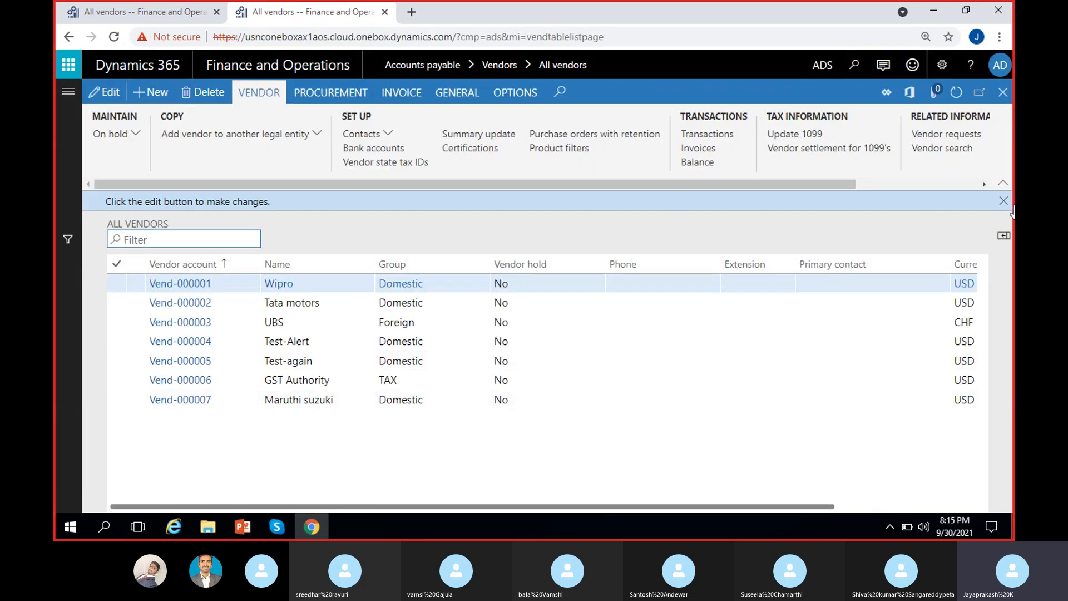
Step: Browse the ADS vendors GST Authority and Maruthi suzuki, then return to the MRF tab
{"action": "left_click", "coordinate": [1003, 201]}
{"action": "left_click", "coordinate": [317, 359]}
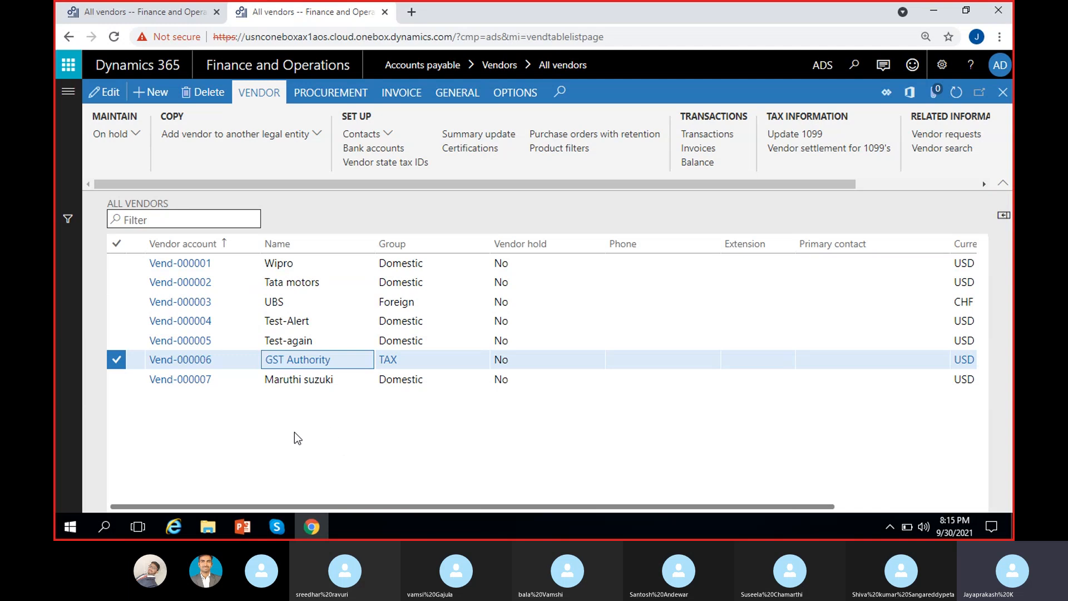
{"action": "scroll", "coordinate": [294, 432], "scroll_direction": "right", "scroll_amount": 3}
{"action": "left_click", "coordinate": [426, 381]}
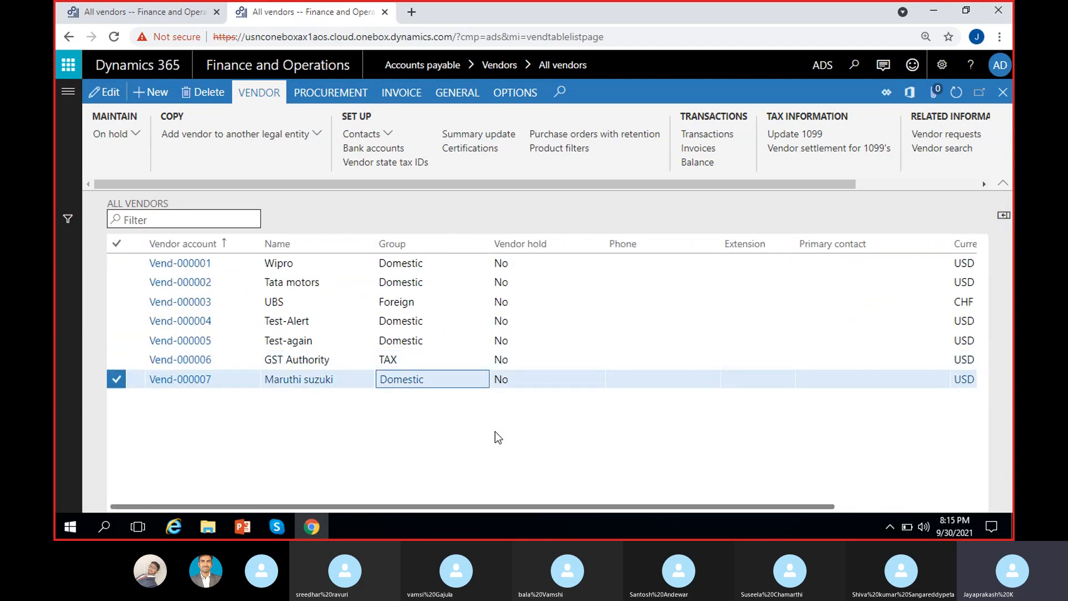
{"action": "scroll", "coordinate": [494, 432], "scroll_direction": "right", "scroll_amount": 3}
{"action": "scroll", "coordinate": [346, 444], "scroll_direction": "left", "scroll_amount": 3}
{"action": "left_click", "coordinate": [136, 16]}
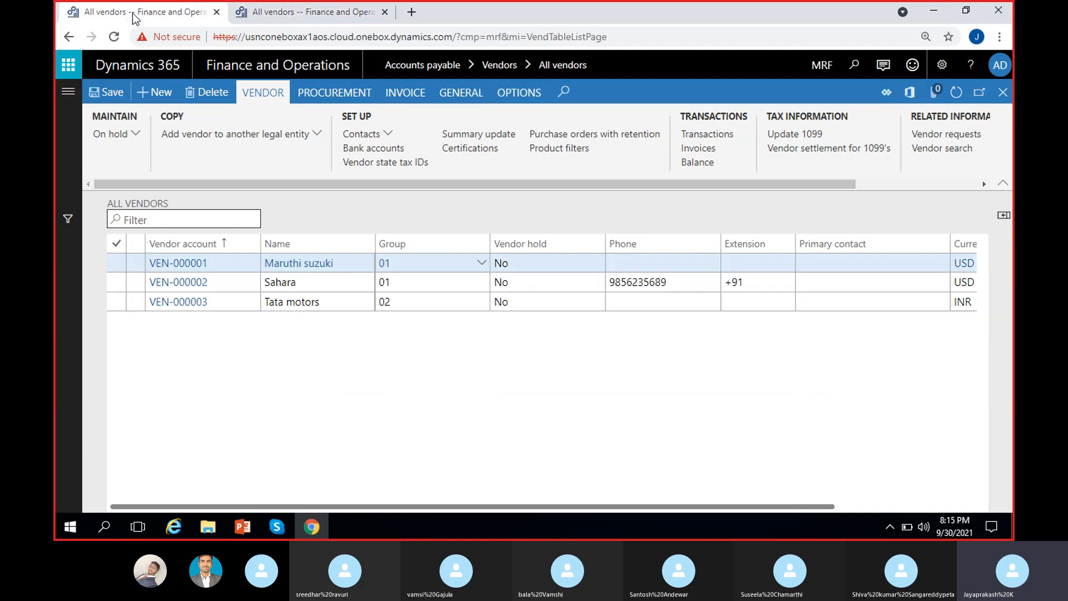
Step: Open VEN-000001's bank accounts and choose the ICICI bank group
{"action": "left_click", "coordinate": [378, 154]}
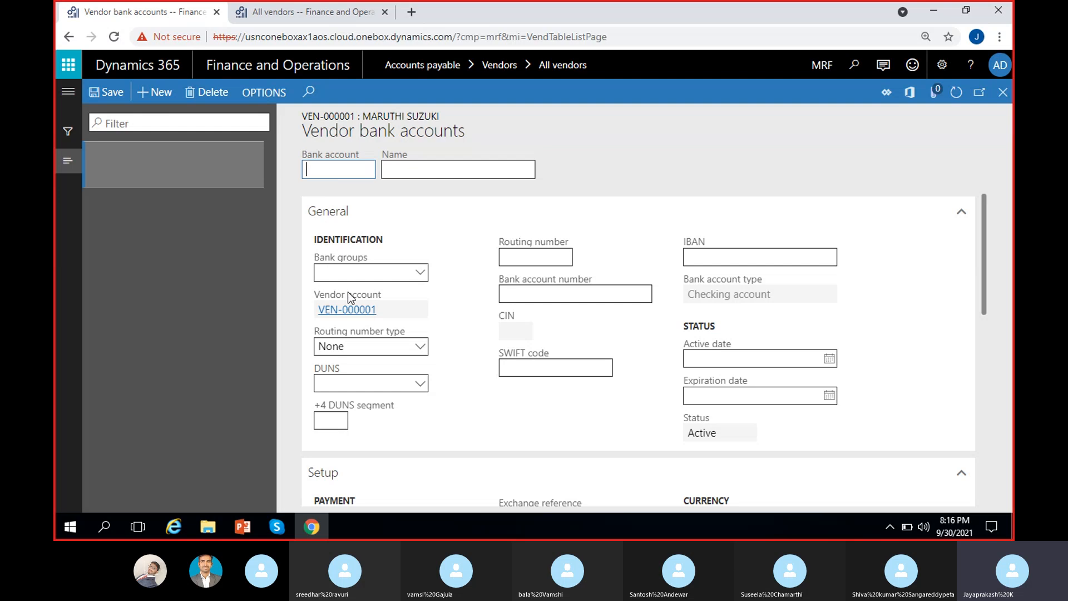
{"action": "left_click", "coordinate": [421, 272]}
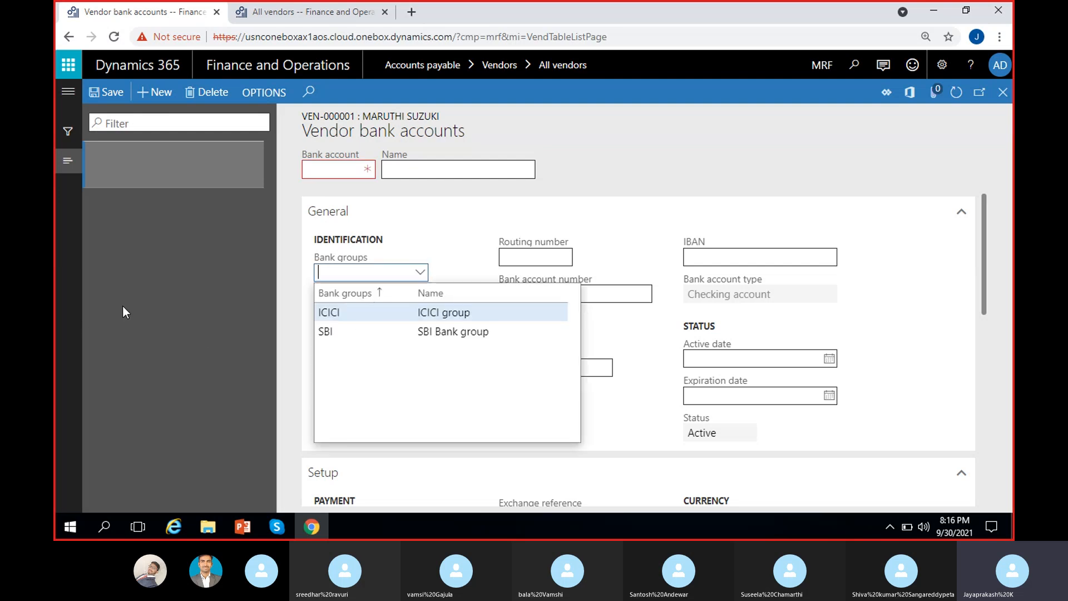
{"action": "left_click", "coordinate": [465, 312]}
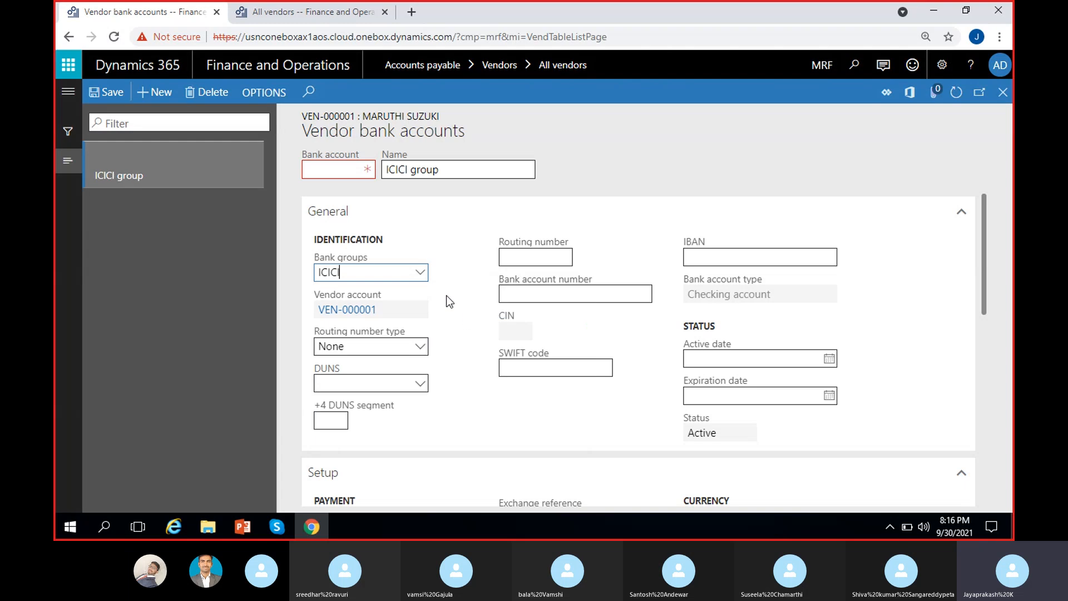
{"action": "left_click", "coordinate": [420, 273]}
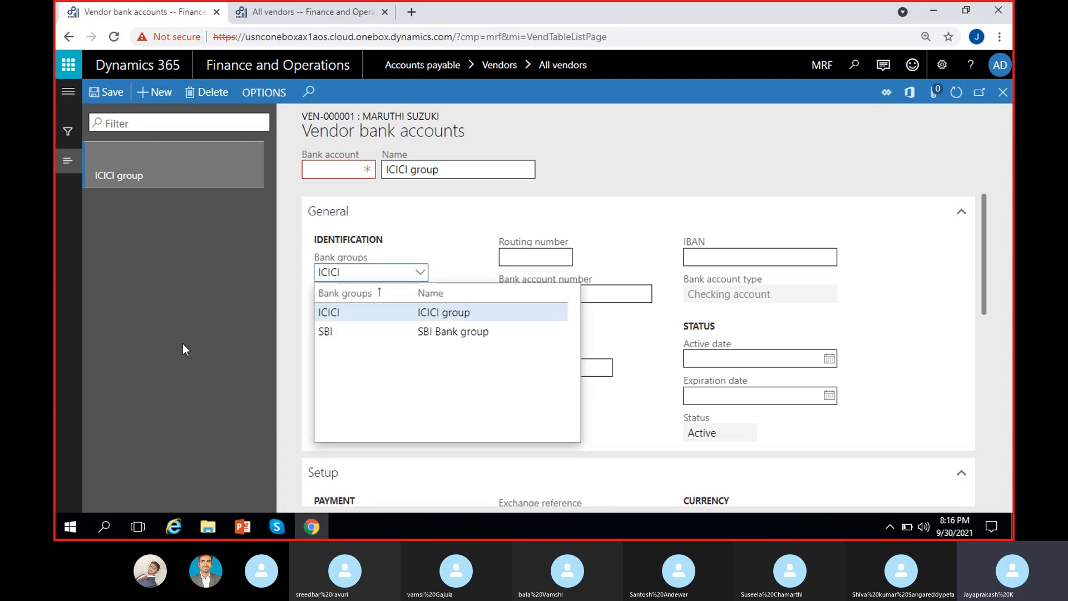
{"action": "left_click", "coordinate": [292, 272]}
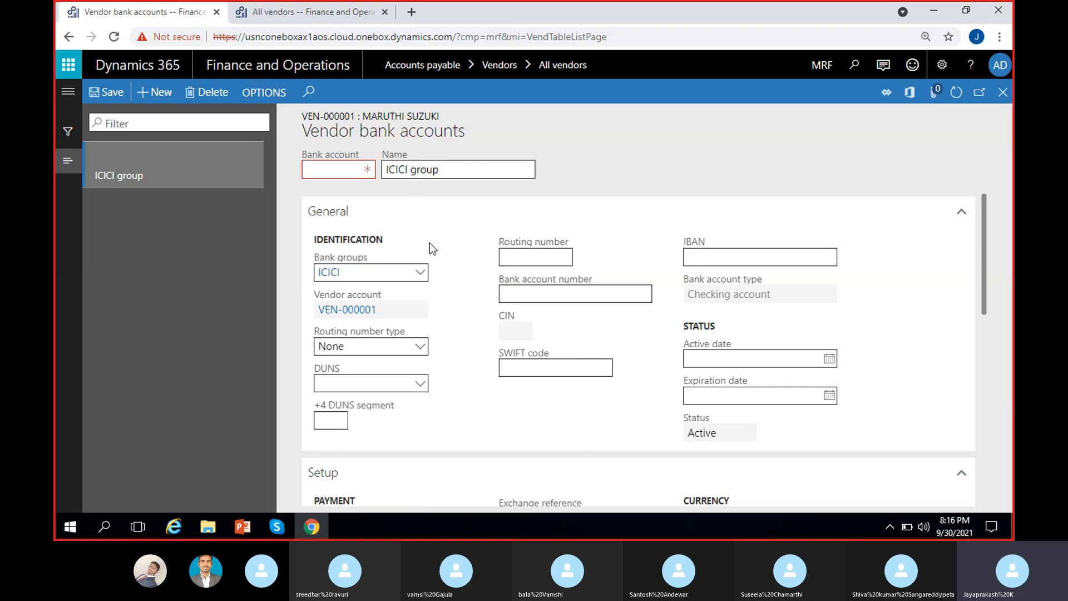
Step: Enter bank account ID ICICI and rename it to ICICI Bank
{"action": "left_click", "coordinate": [343, 174]}
{"action": "type", "text": "ICICI"}
{"action": "left_click", "coordinate": [618, 159]}
{"action": "left_click_drag", "start_coordinate": [456, 169], "coordinate": [409, 168]}
{"action": "type", "text": "Bank"}
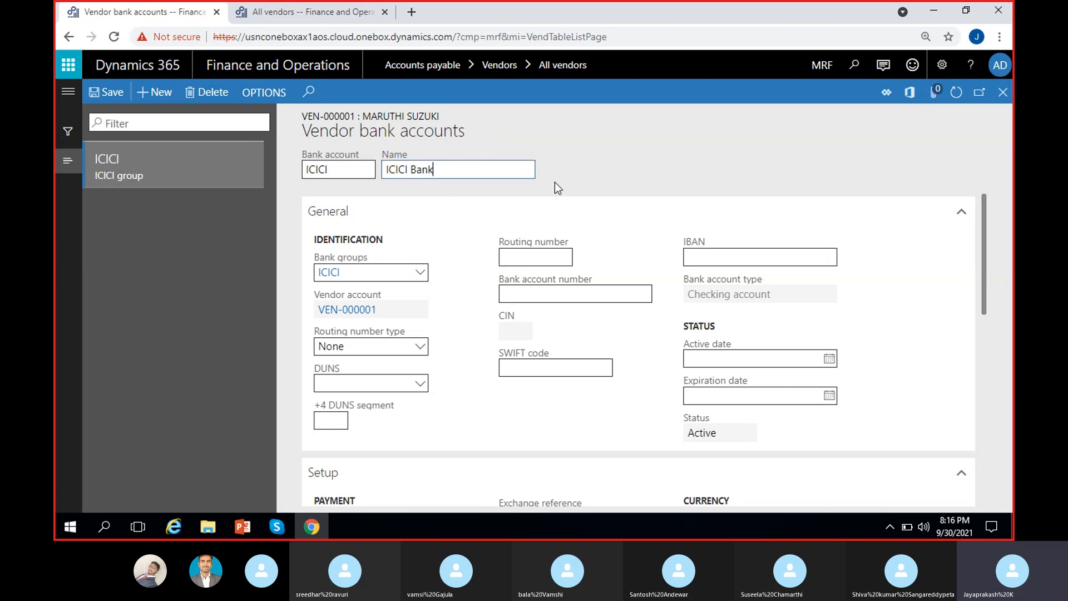
{"action": "left_click", "coordinate": [645, 169]}
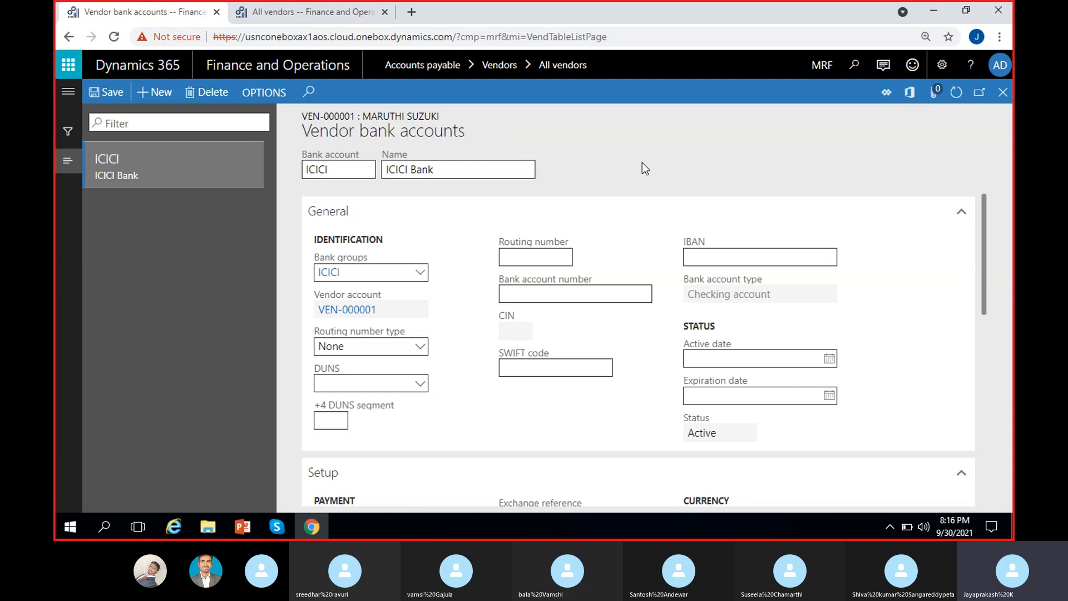
{"action": "left_click", "coordinate": [549, 301]}
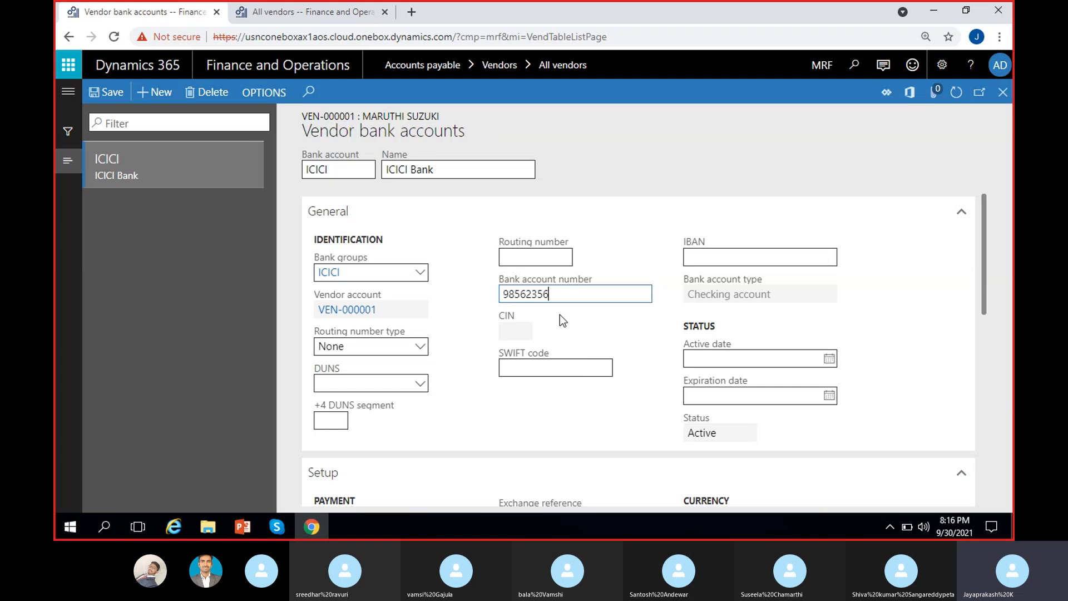
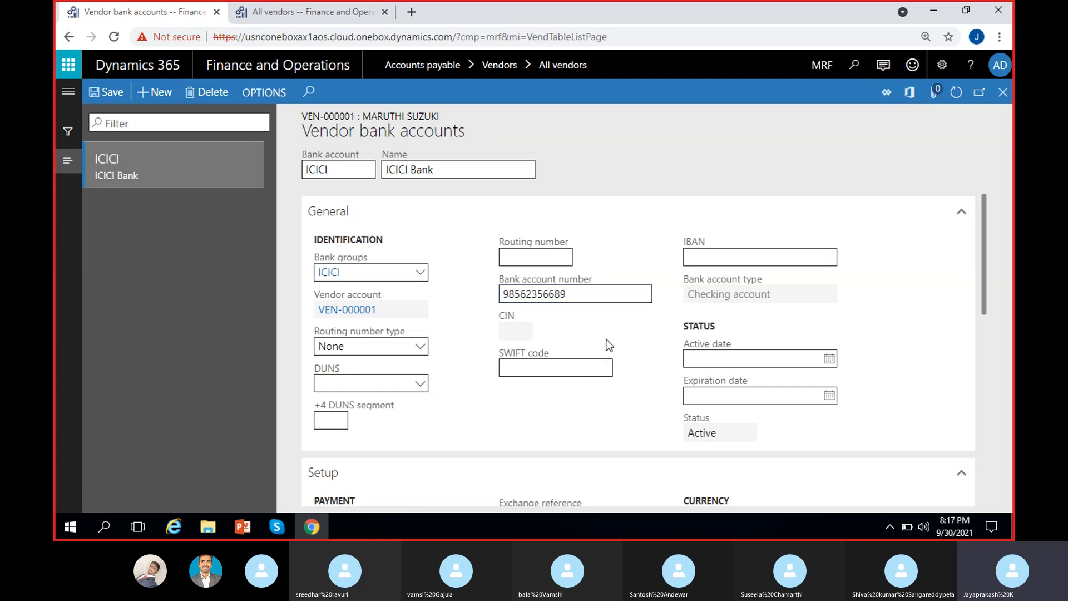
{"action": "left_click", "coordinate": [572, 368]}
{"action": "type", "text": "ICIC.00006"}
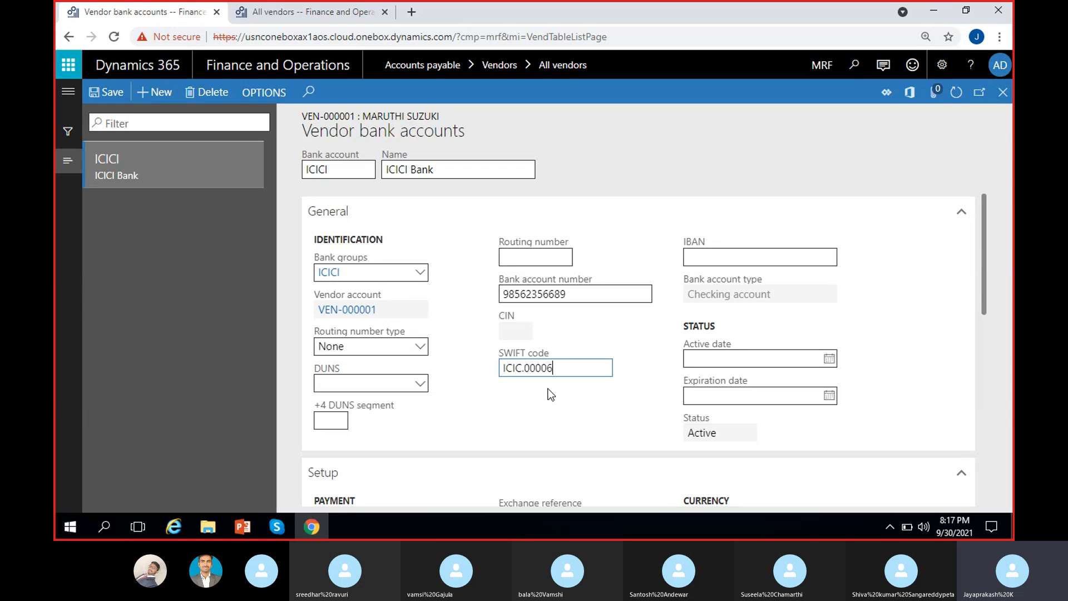
{"action": "key", "text": "BackSpace"}
{"action": "left_click", "coordinate": [565, 396]}
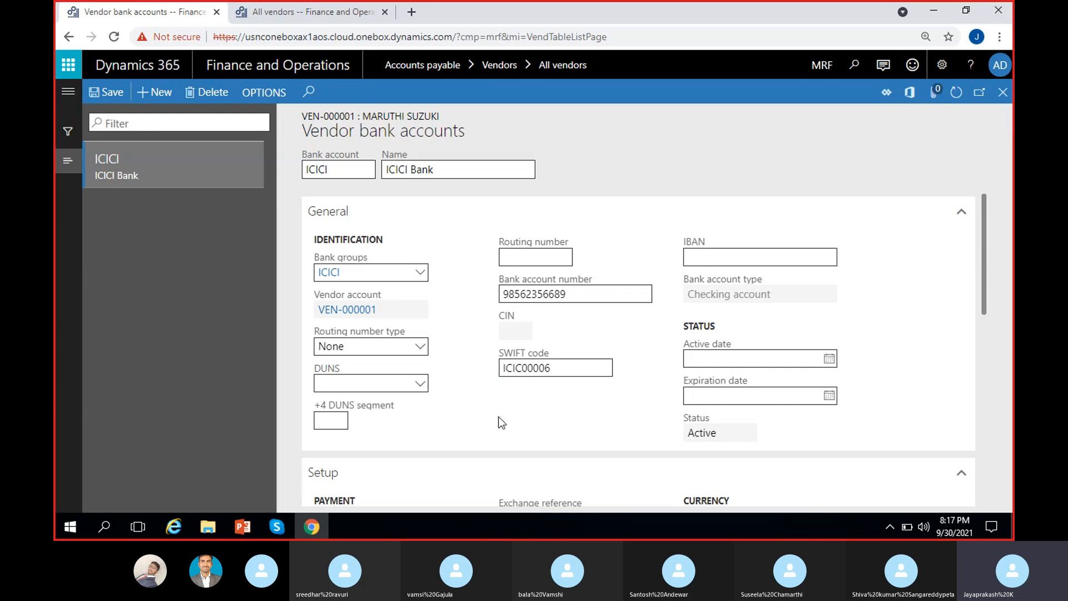
{"action": "left_click", "coordinate": [105, 92]}
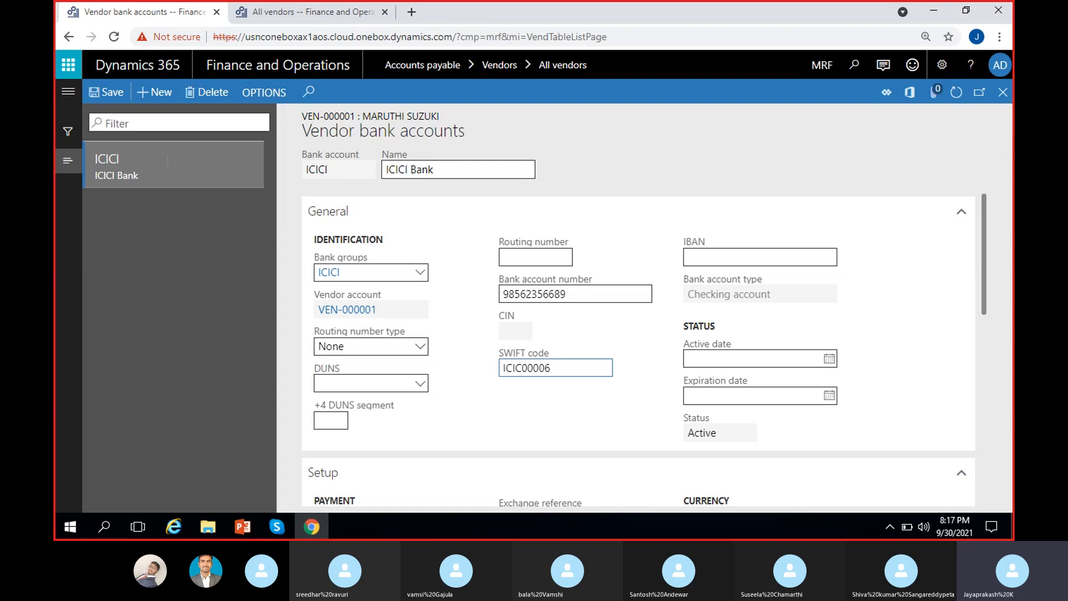
{"action": "left_click", "coordinate": [182, 258]}
{"action": "left_click", "coordinate": [830, 359]}
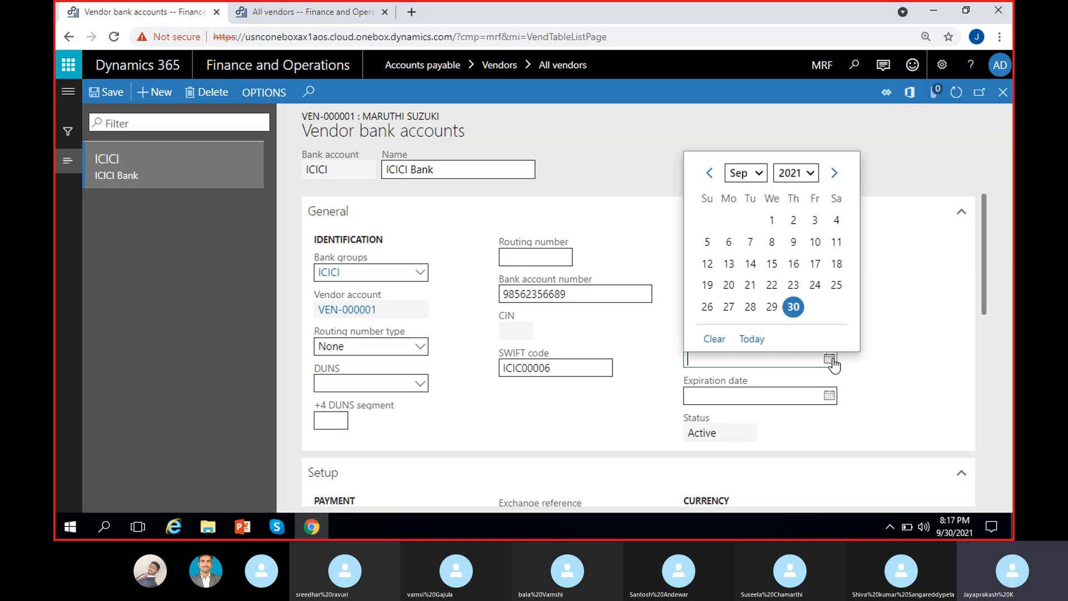
{"action": "left_click", "coordinate": [793, 306]}
{"action": "left_click", "coordinate": [837, 395]}
{"action": "left_click", "coordinate": [829, 395]}
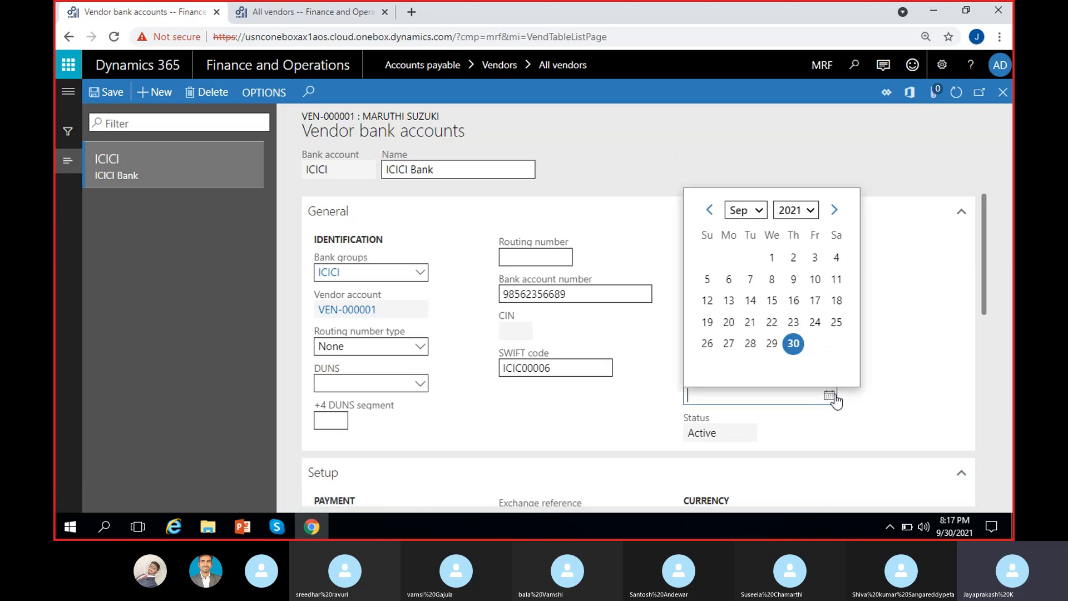
{"action": "left_click", "coordinate": [833, 209]}
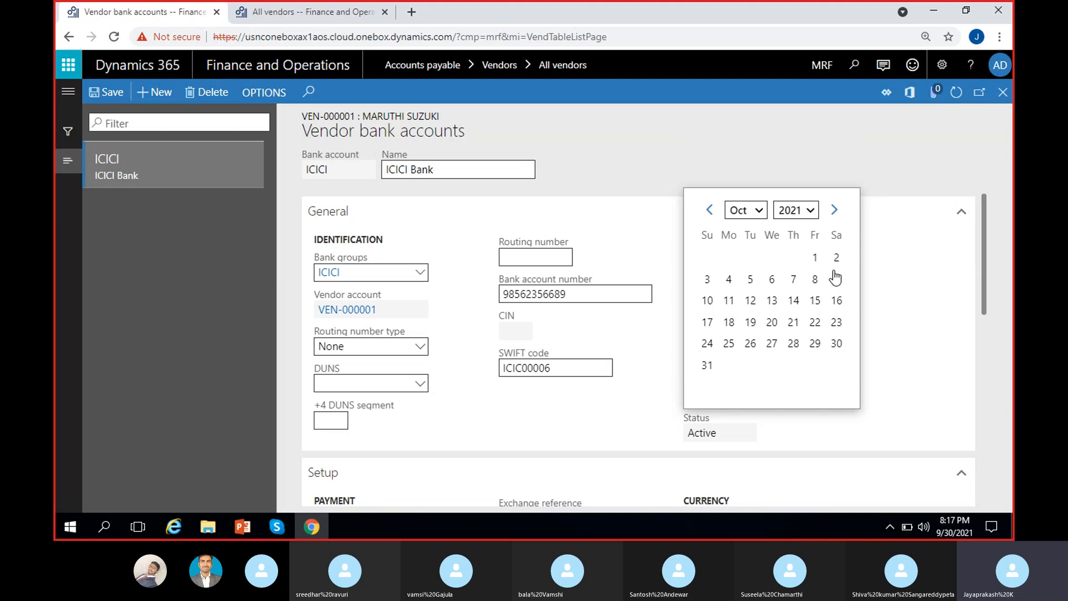
{"action": "left_click", "coordinate": [707, 365]}
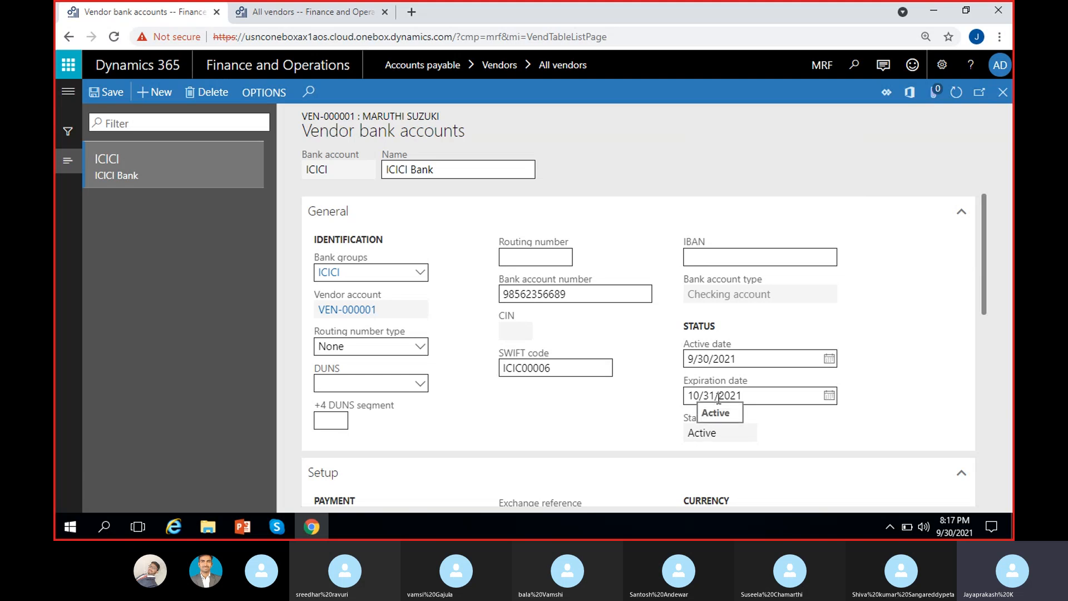
{"action": "left_click_drag", "start_coordinate": [689, 433], "coordinate": [790, 438]}
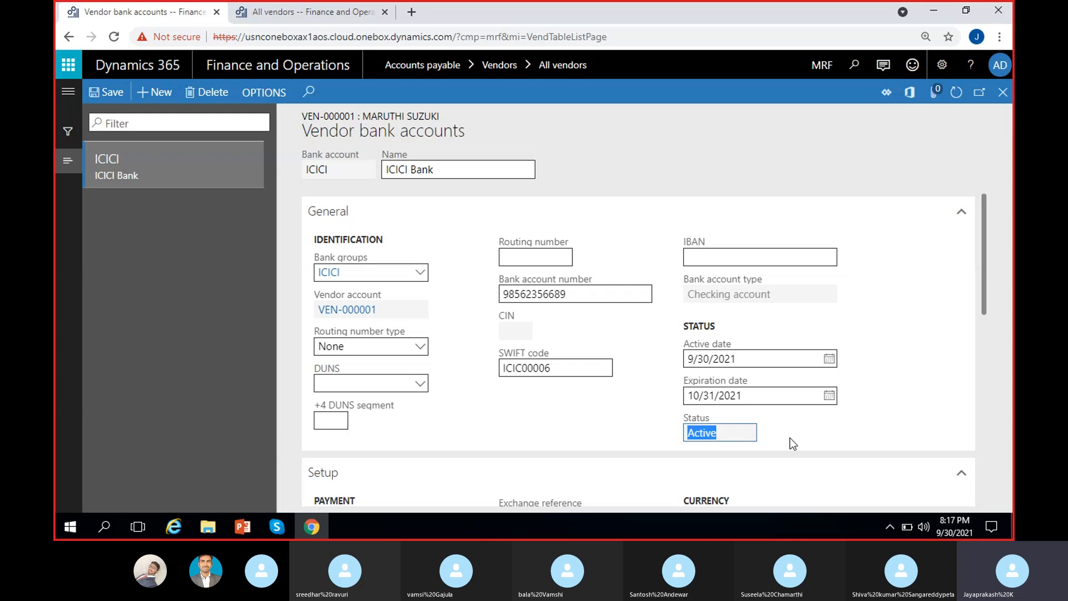
{"action": "left_click", "coordinate": [790, 438]}
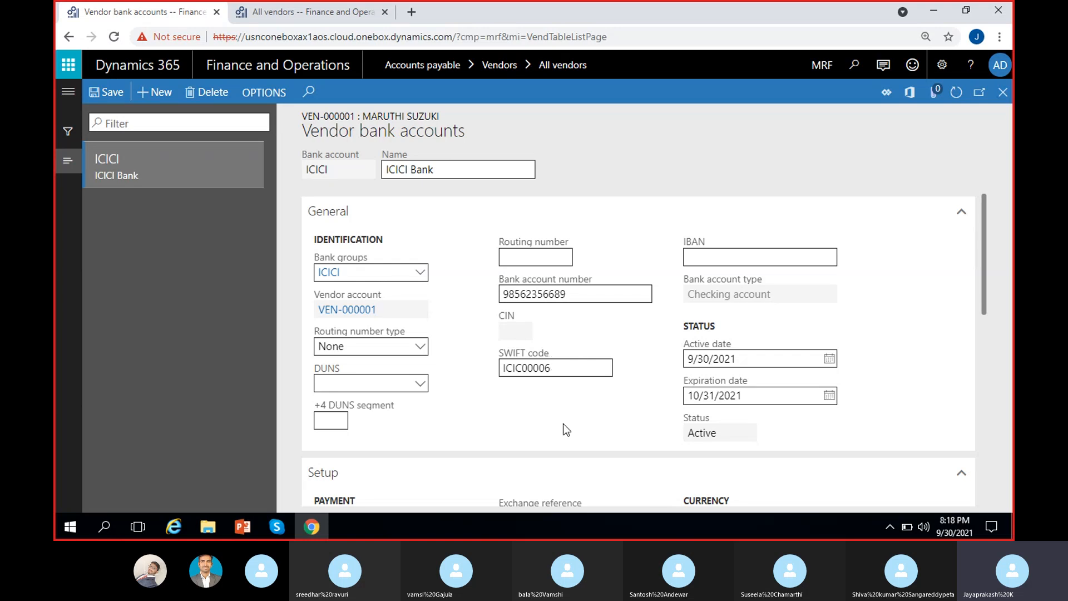
{"action": "left_click", "coordinate": [718, 431]}
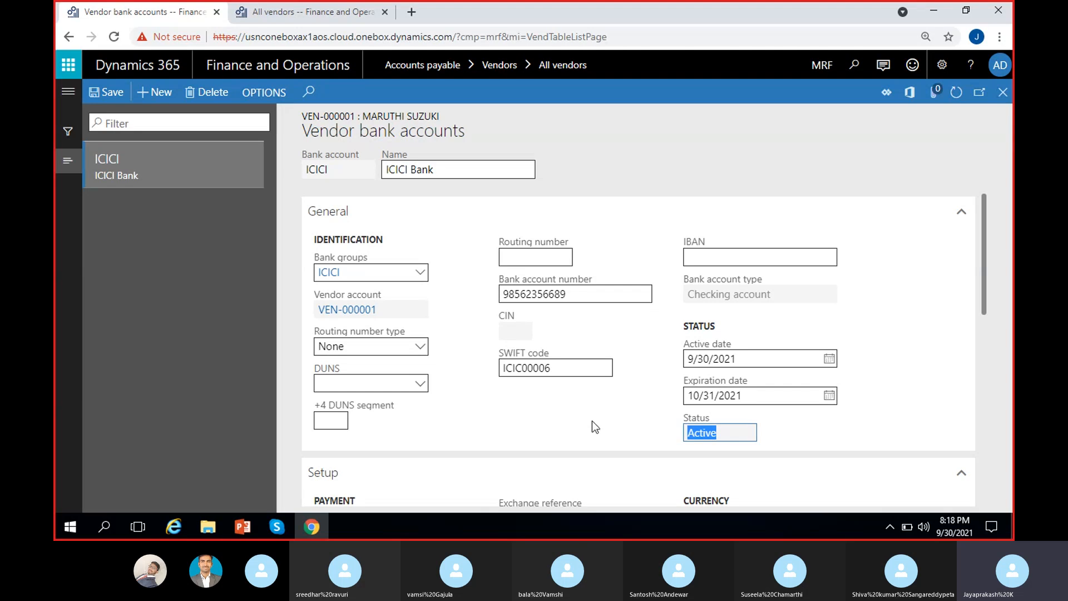
{"action": "left_click", "coordinate": [286, 352]}
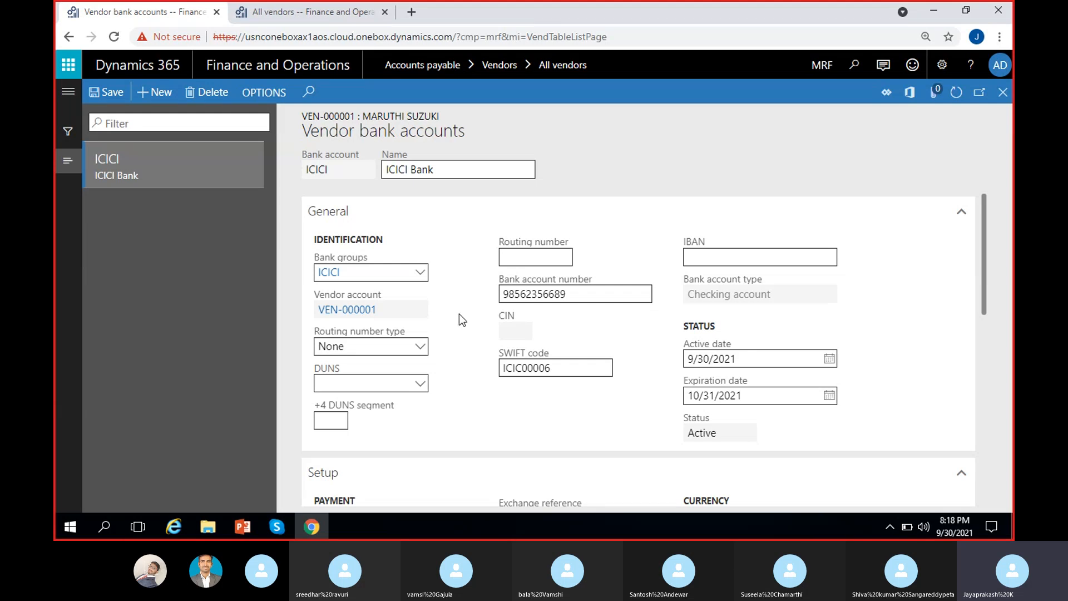
{"action": "scroll", "coordinate": [459, 316], "scroll_direction": "down", "scroll_amount": 4}
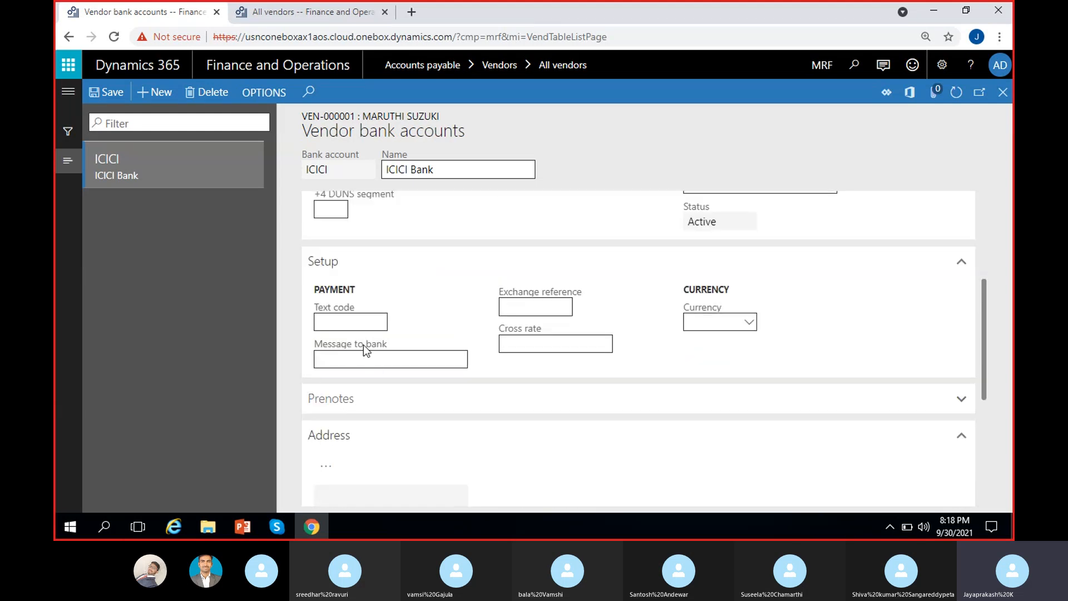
{"action": "left_click", "coordinate": [346, 323]}
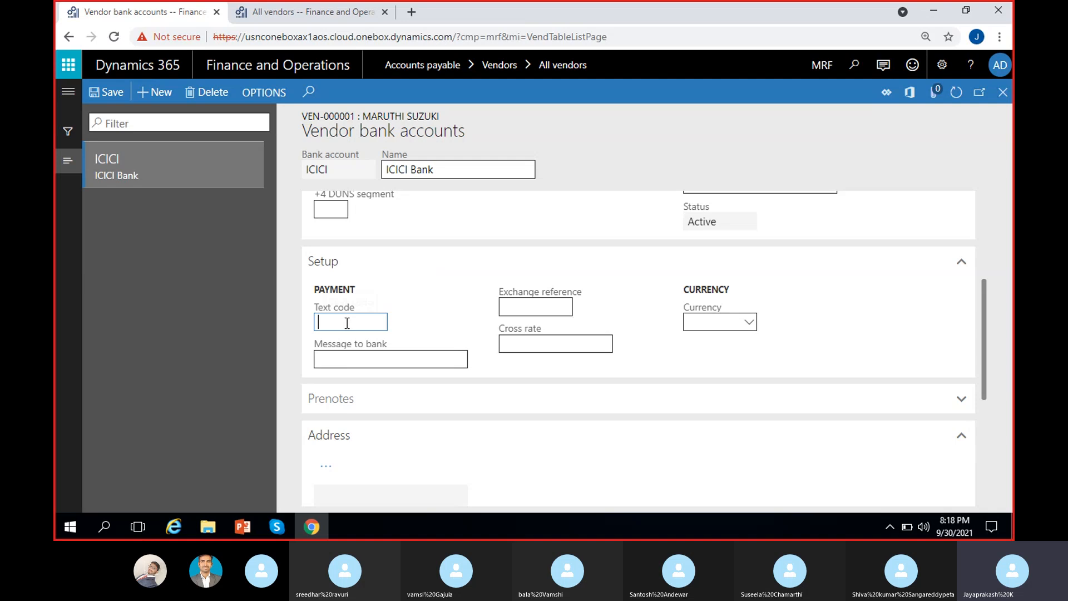
{"action": "left_click", "coordinate": [412, 361]}
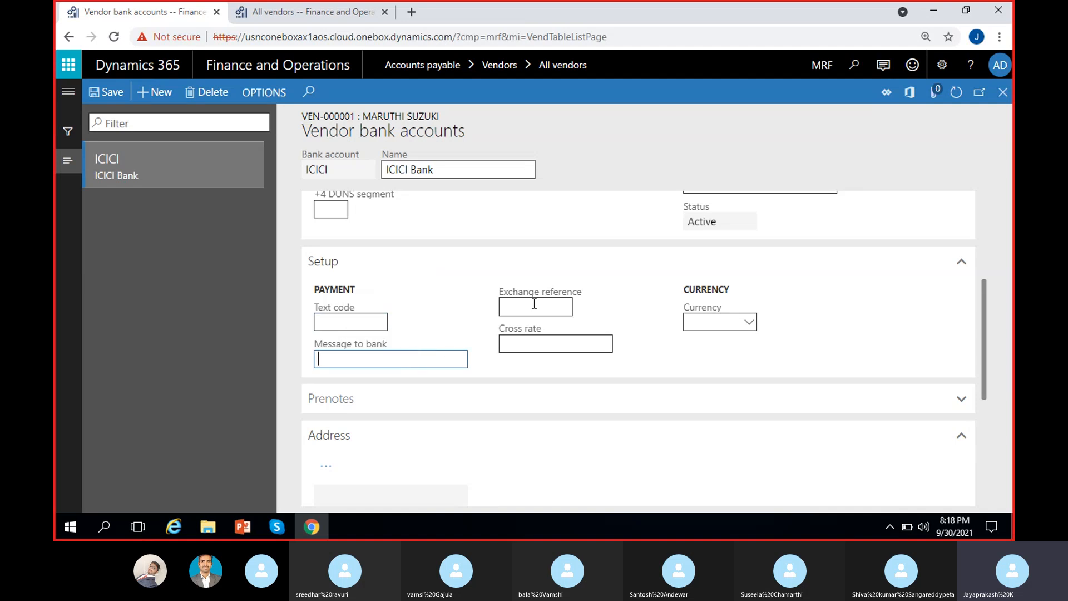
{"action": "left_click", "coordinate": [555, 305]}
{"action": "left_click", "coordinate": [557, 345]}
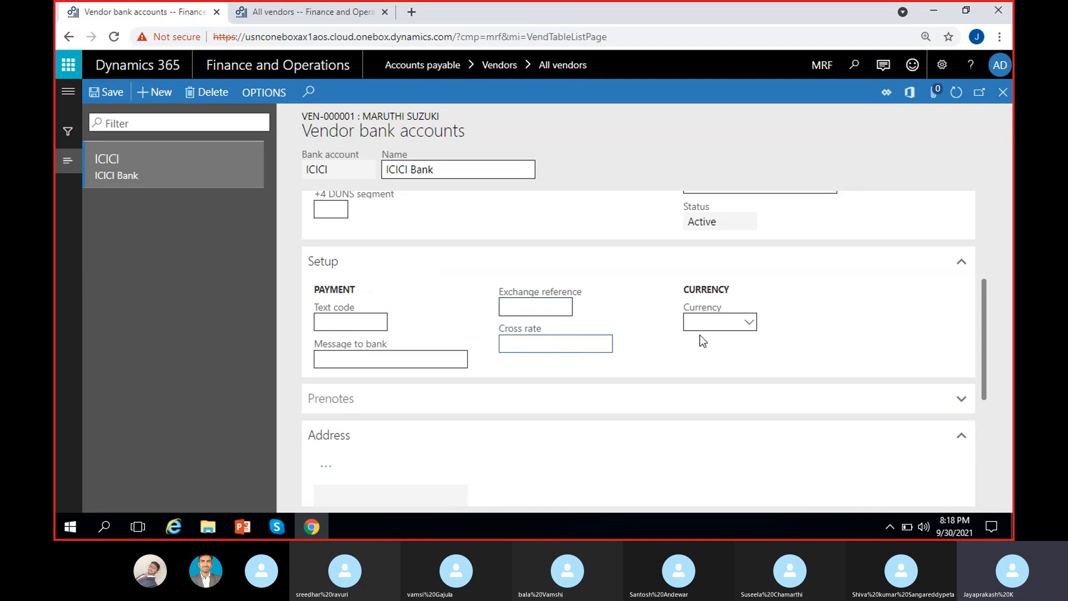
{"action": "left_click", "coordinate": [746, 321]}
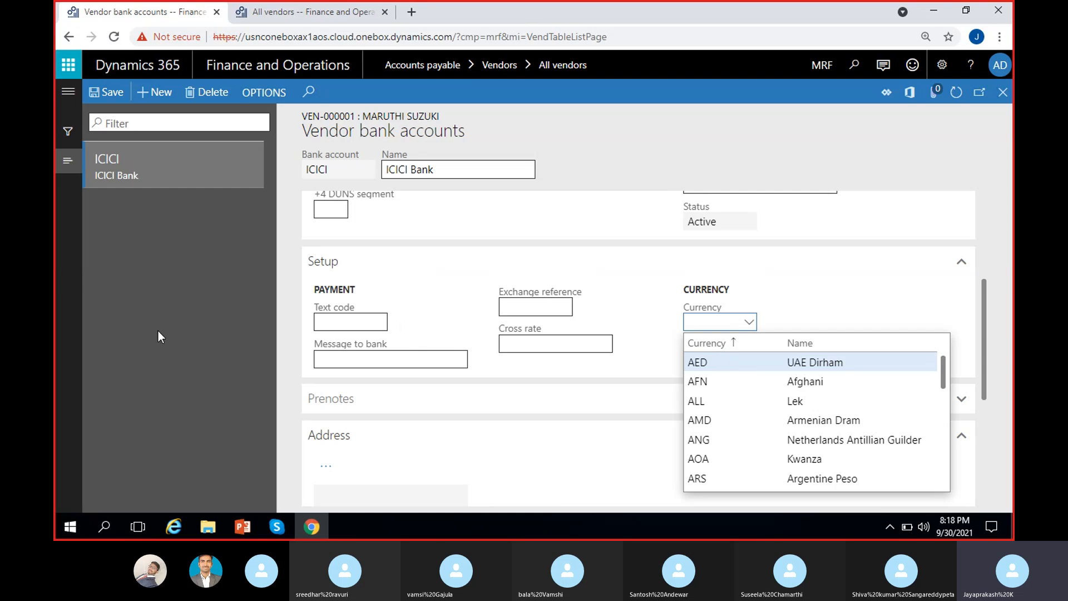
{"action": "left_click", "coordinate": [174, 301]}
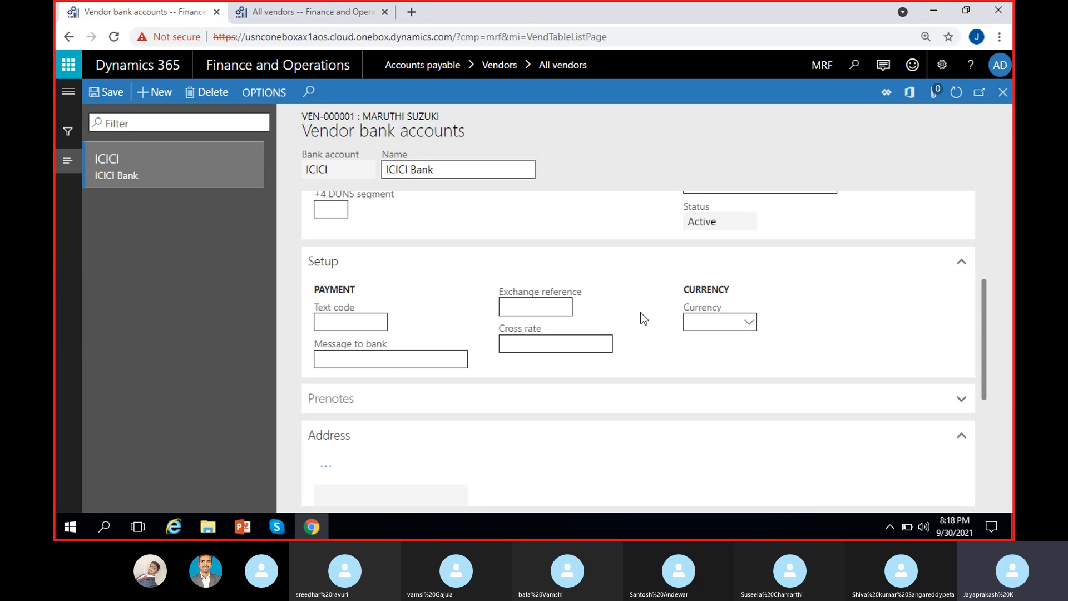
{"action": "left_click", "coordinate": [407, 408]}
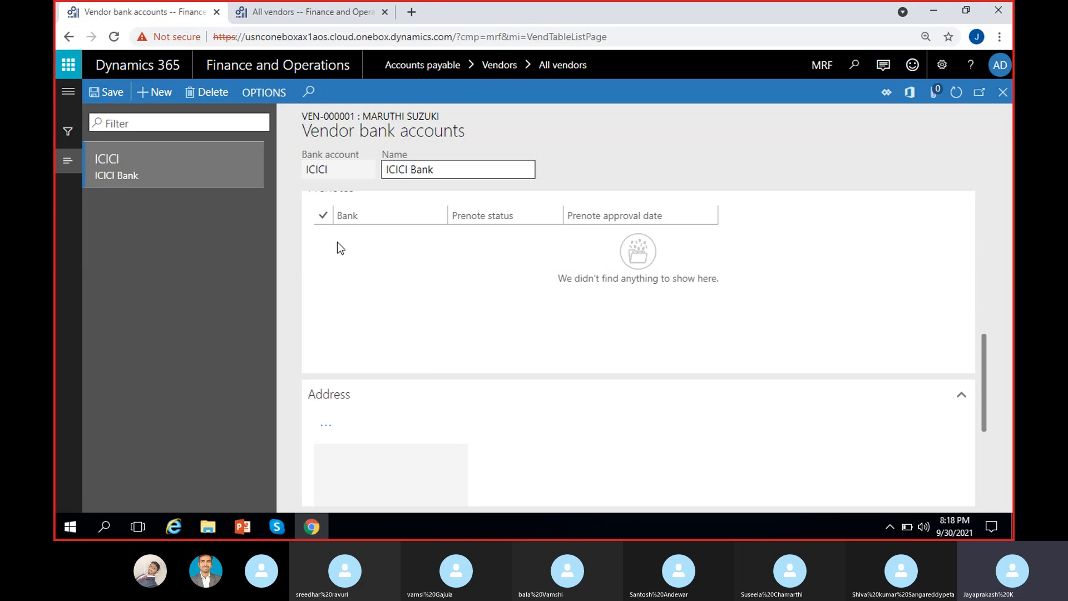
{"action": "left_click", "coordinate": [323, 215]}
{"action": "scroll", "coordinate": [377, 399], "scroll_direction": "down", "scroll_amount": 3}
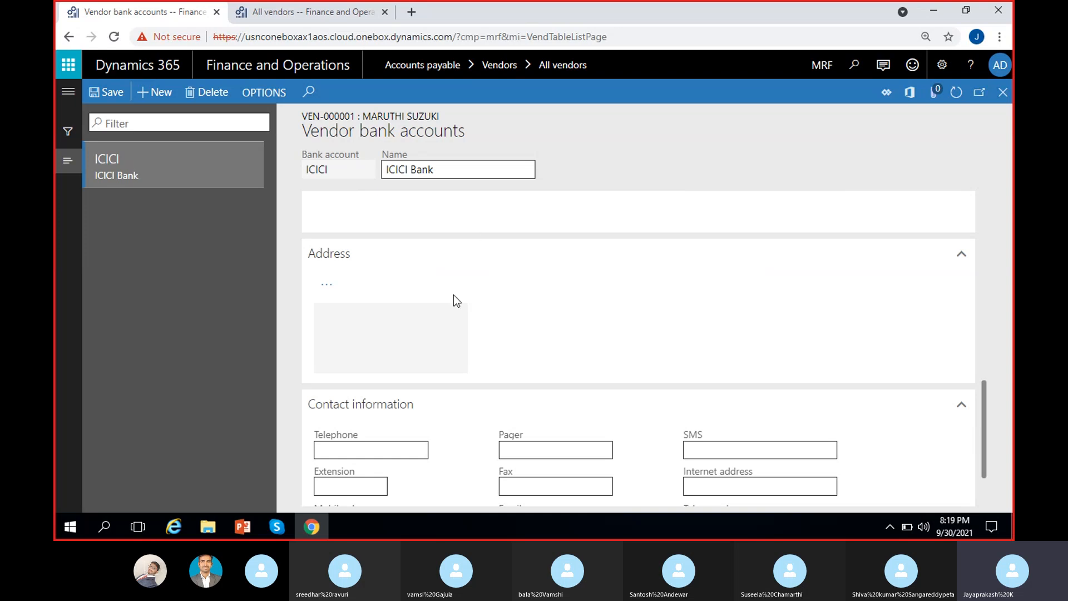
{"action": "scroll", "coordinate": [459, 300], "scroll_direction": "down", "scroll_amount": 1}
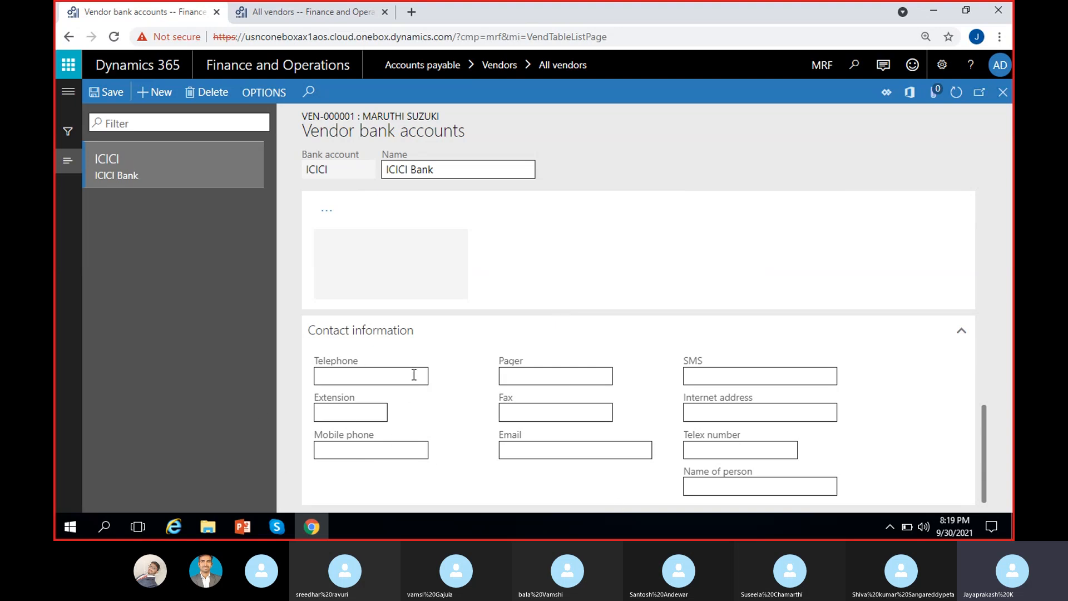
{"action": "left_click", "coordinate": [364, 379]}
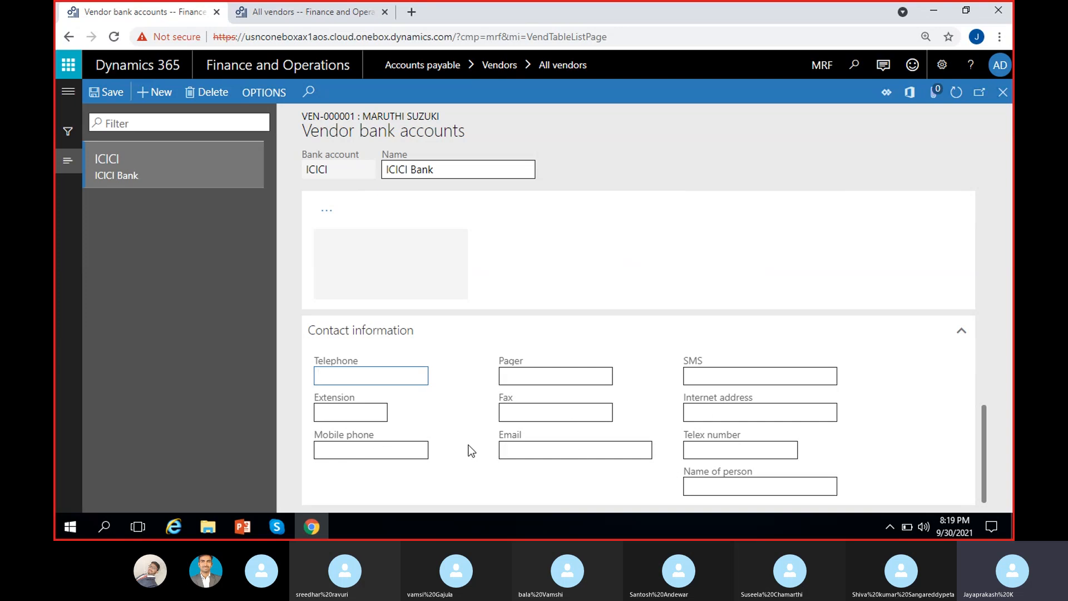
{"action": "left_click", "coordinate": [468, 415]}
{"action": "scroll", "coordinate": [467, 415], "scroll_direction": "up", "scroll_amount": 1}
{"action": "scroll", "coordinate": [468, 415], "scroll_direction": "down", "scroll_amount": 1}
{"action": "scroll", "coordinate": [469, 422], "scroll_direction": "up", "scroll_amount": 10}
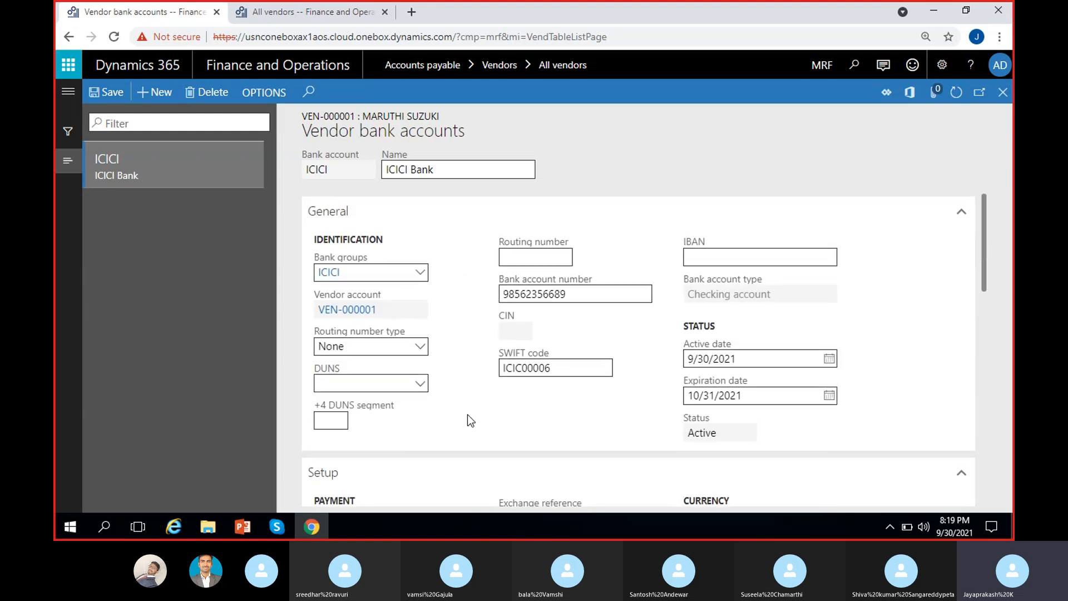
Step: Save the bank account and select ICICI as VEN-000001's payment bank account
{"action": "left_click", "coordinate": [105, 92]}
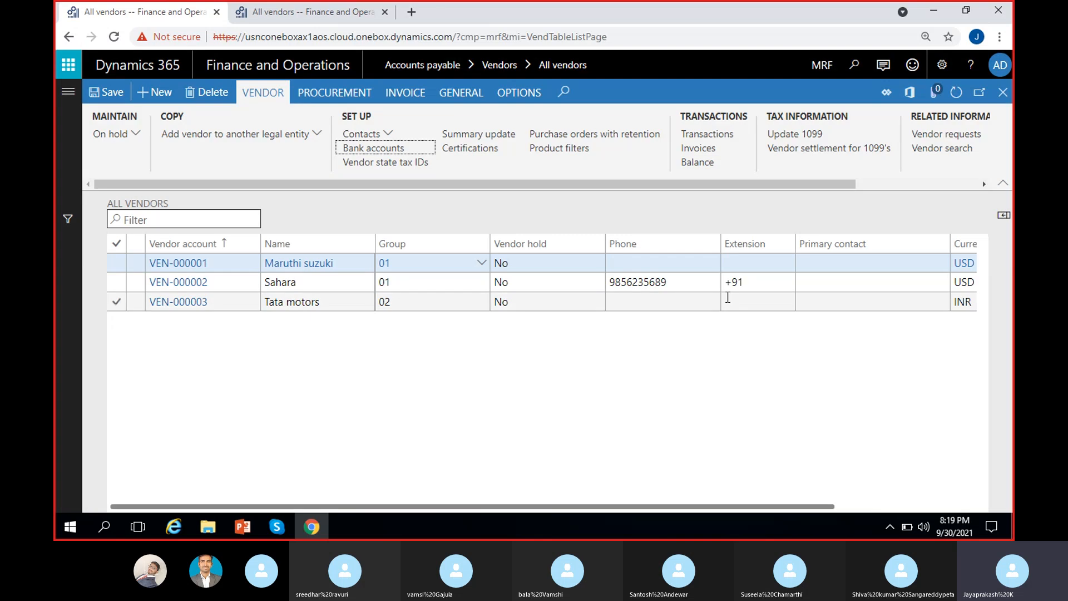
{"action": "left_click", "coordinate": [177, 266]}
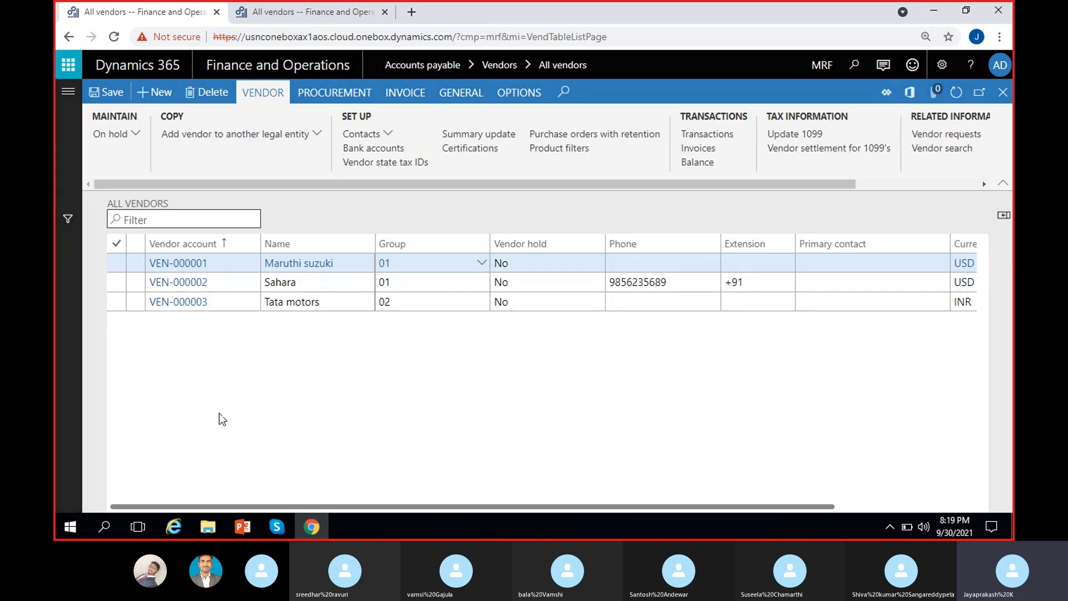
{"action": "scroll", "coordinate": [472, 429], "scroll_direction": "down", "scroll_amount": 10}
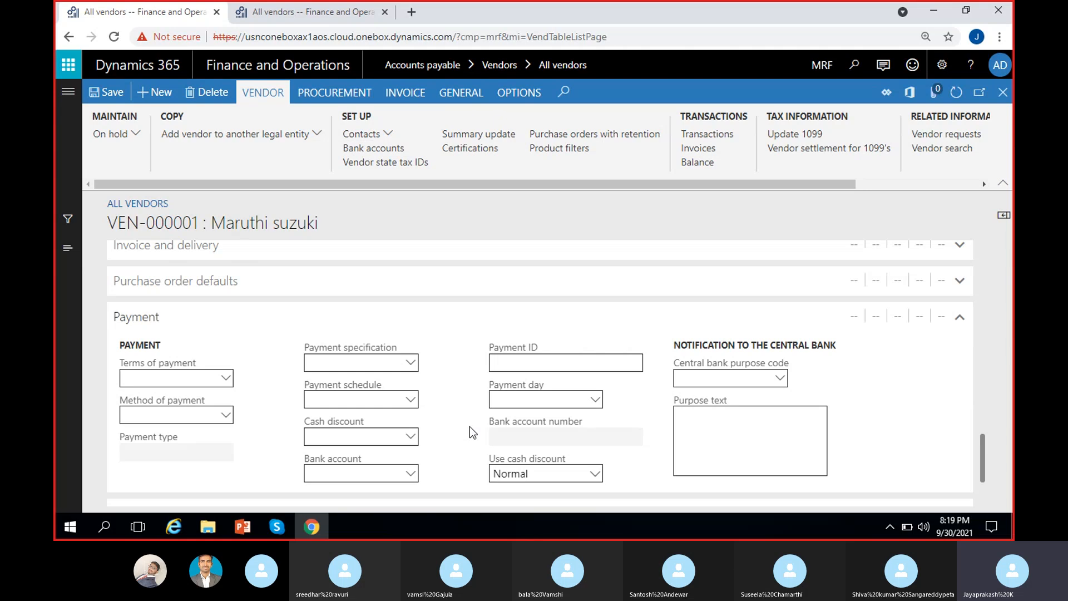
{"action": "left_click", "coordinate": [412, 477]}
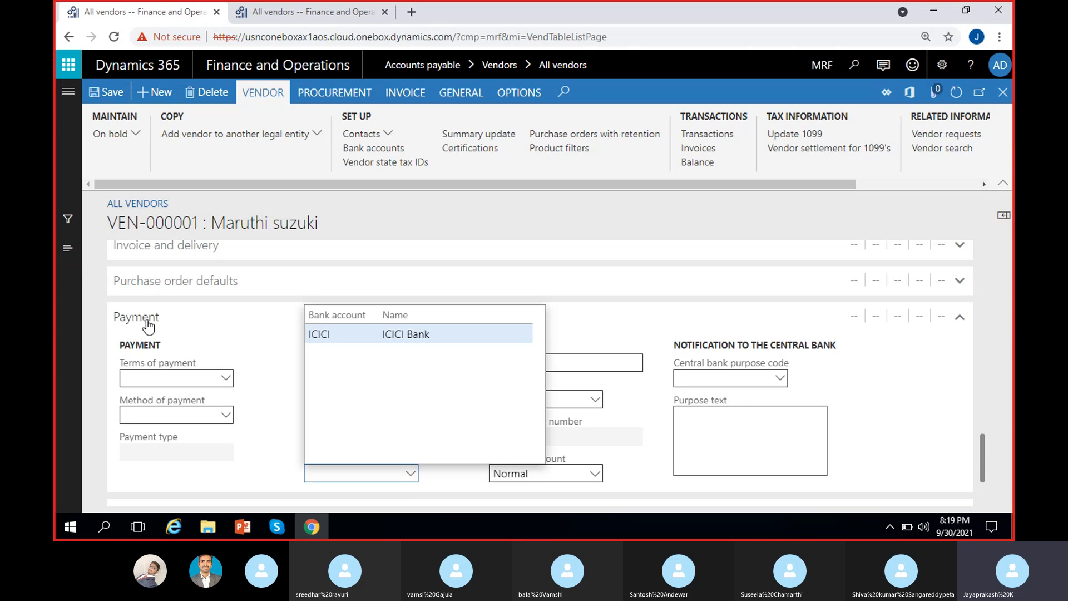
{"action": "left_click", "coordinate": [239, 470]}
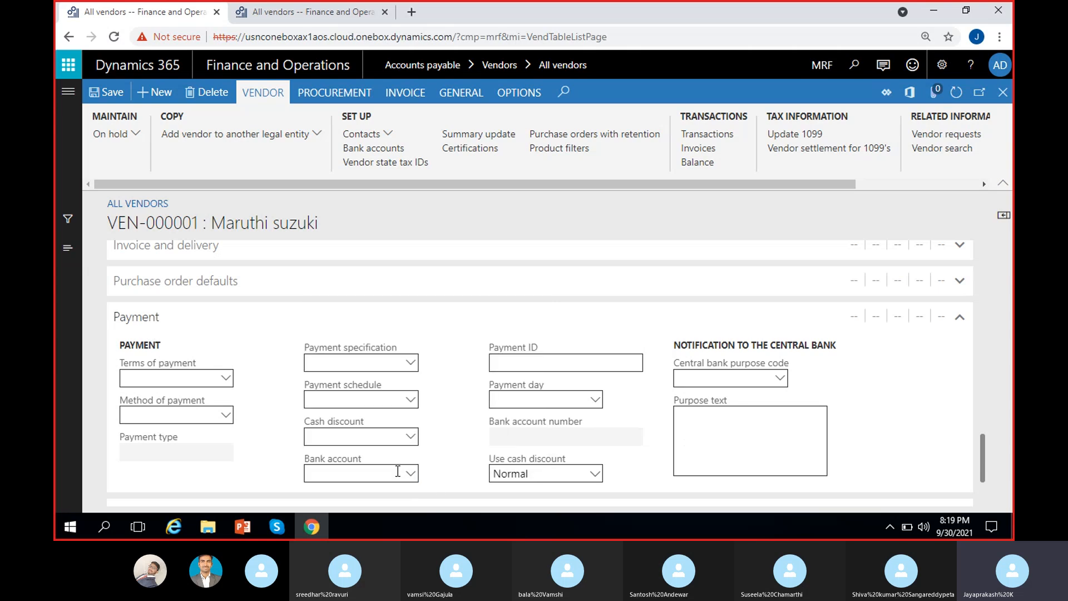
{"action": "key", "text": "alt+Down"}
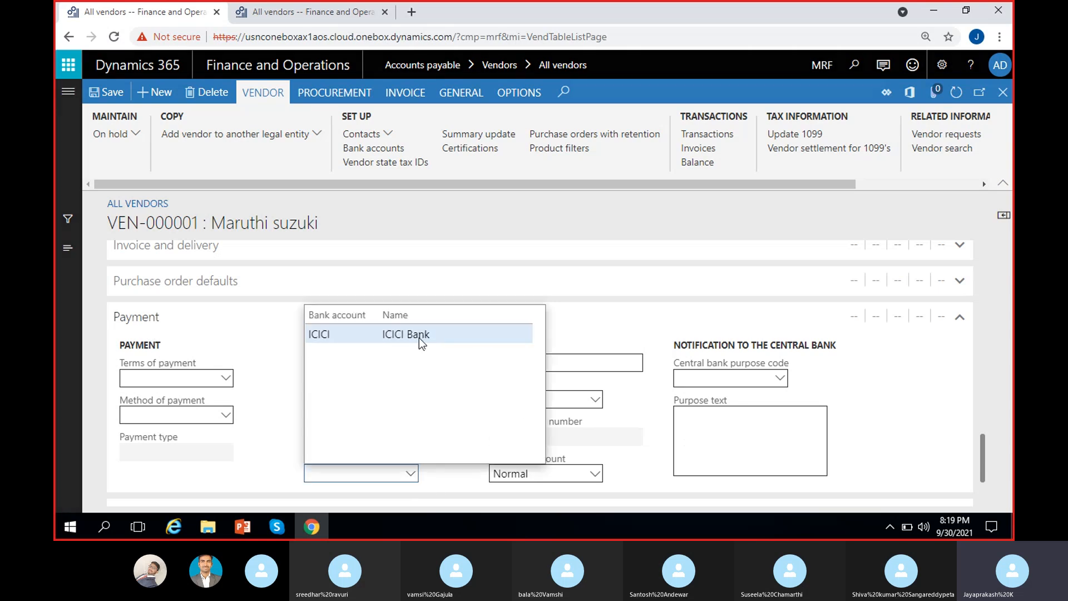
{"action": "left_click", "coordinate": [419, 337]}
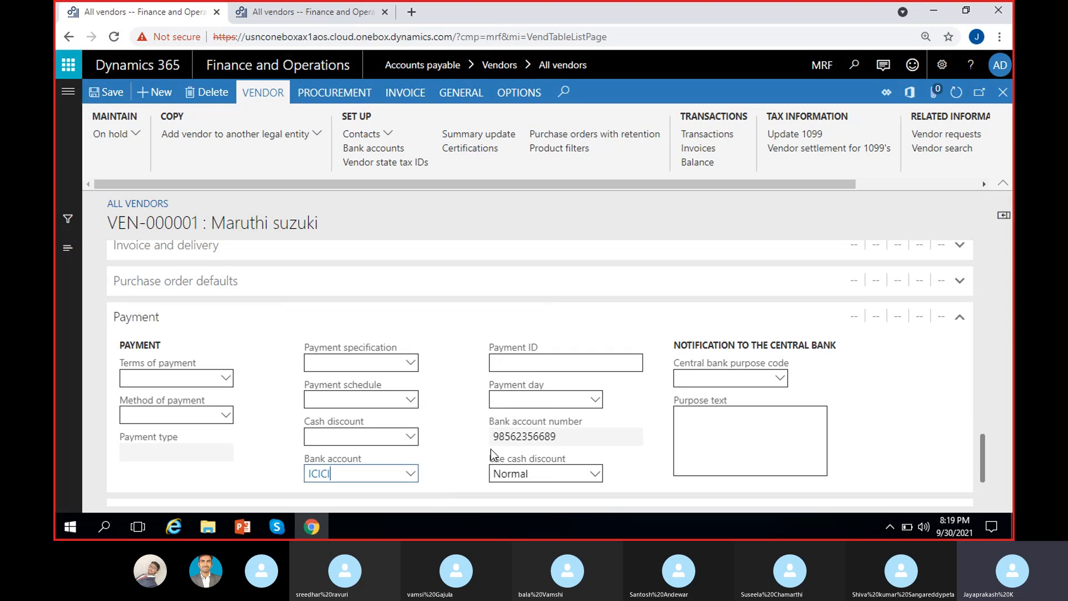
{"action": "left_click_drag", "start_coordinate": [561, 437], "coordinate": [448, 459]}
{"action": "left_click", "coordinate": [446, 446]}
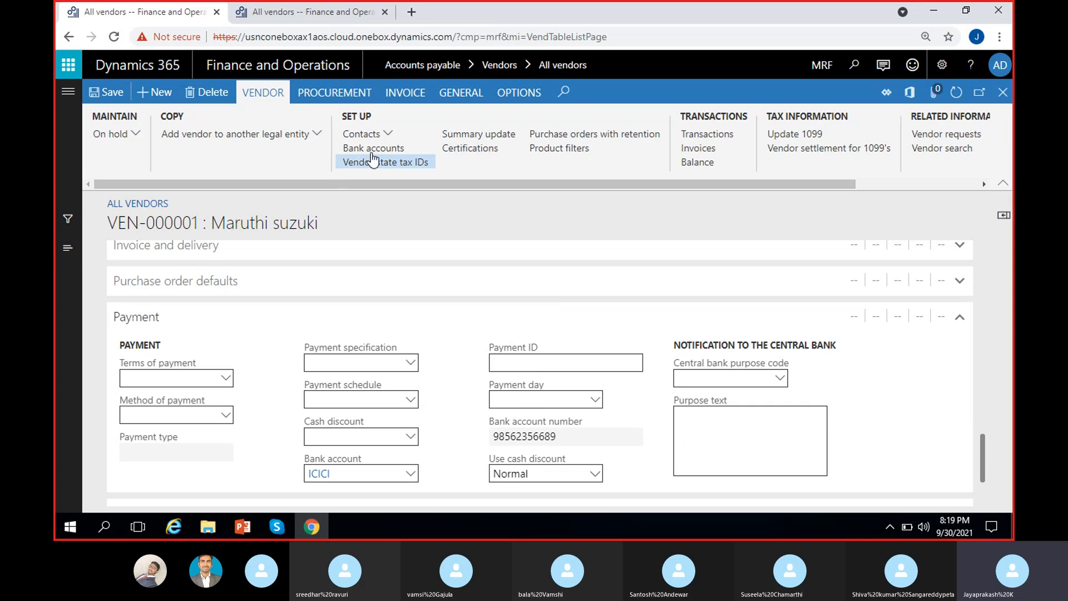
{"action": "left_click", "coordinate": [410, 473]}
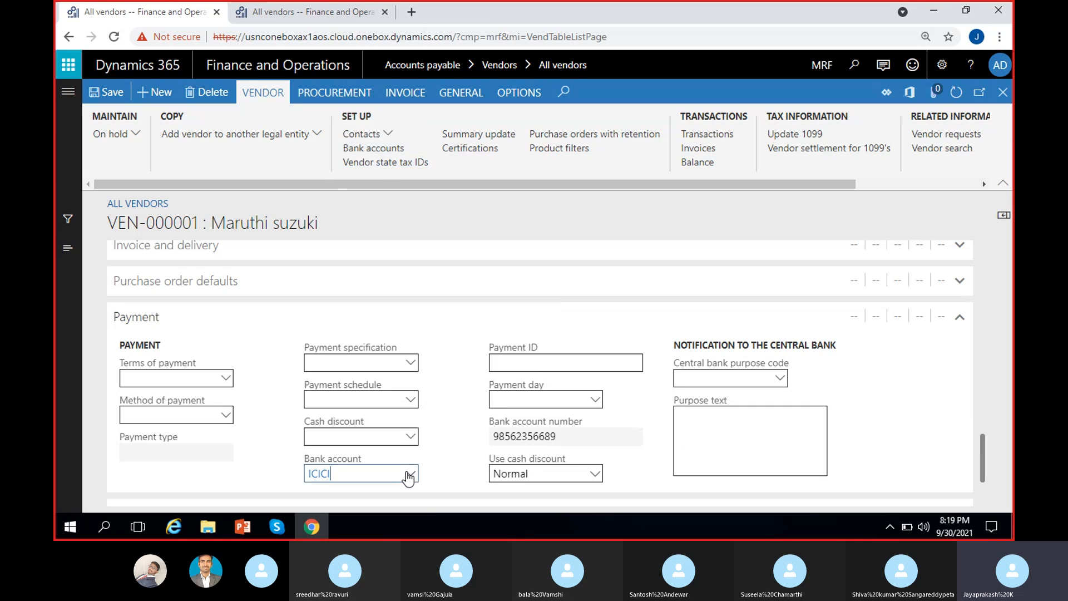
{"action": "left_click", "coordinate": [274, 472]}
{"action": "left_click_drag", "start_coordinate": [583, 433], "coordinate": [435, 446]}
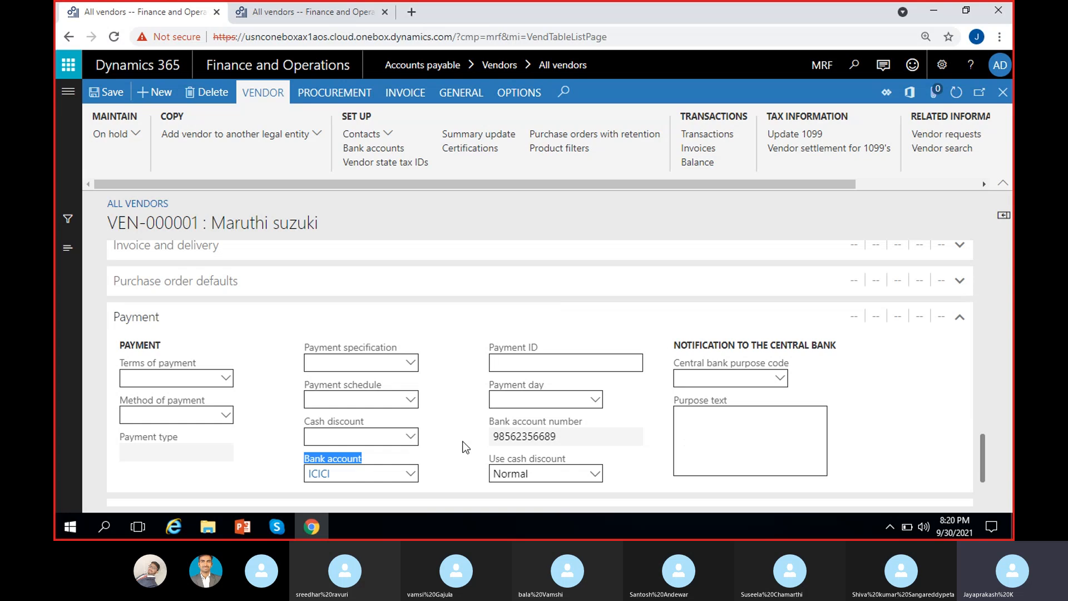
{"action": "left_click_drag", "start_coordinate": [577, 436], "coordinate": [456, 431]}
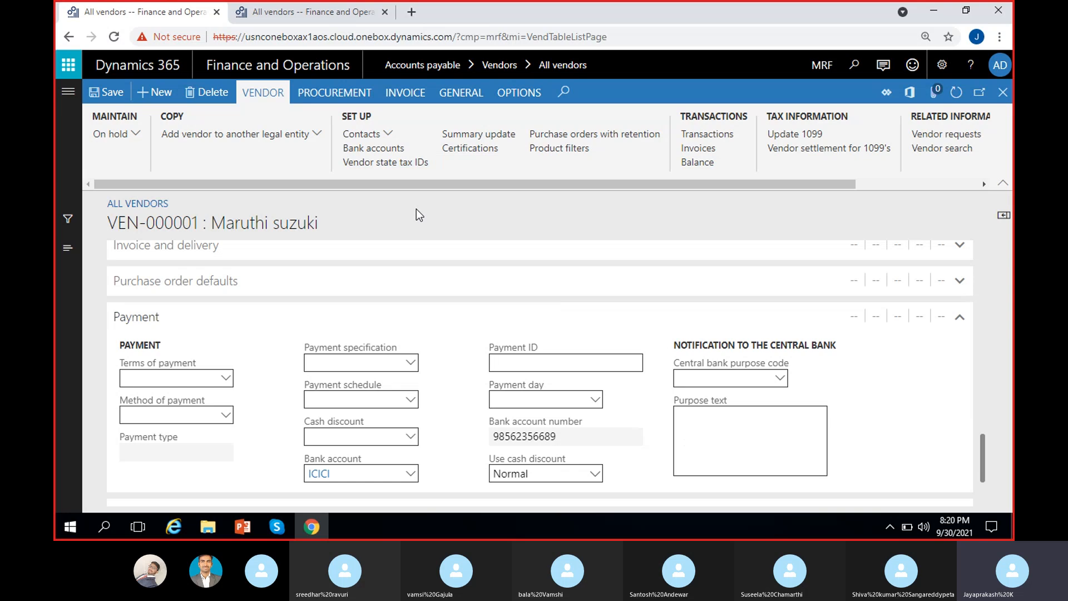
{"action": "left_click", "coordinate": [389, 137]}
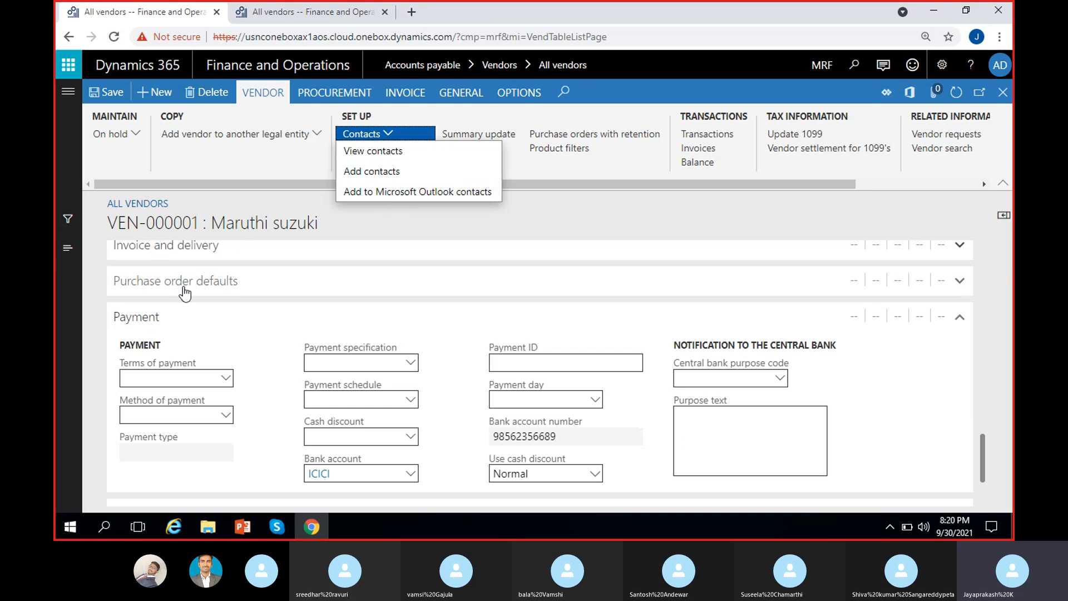
{"action": "scroll", "coordinate": [262, 317], "scroll_direction": "up", "scroll_amount": 10}
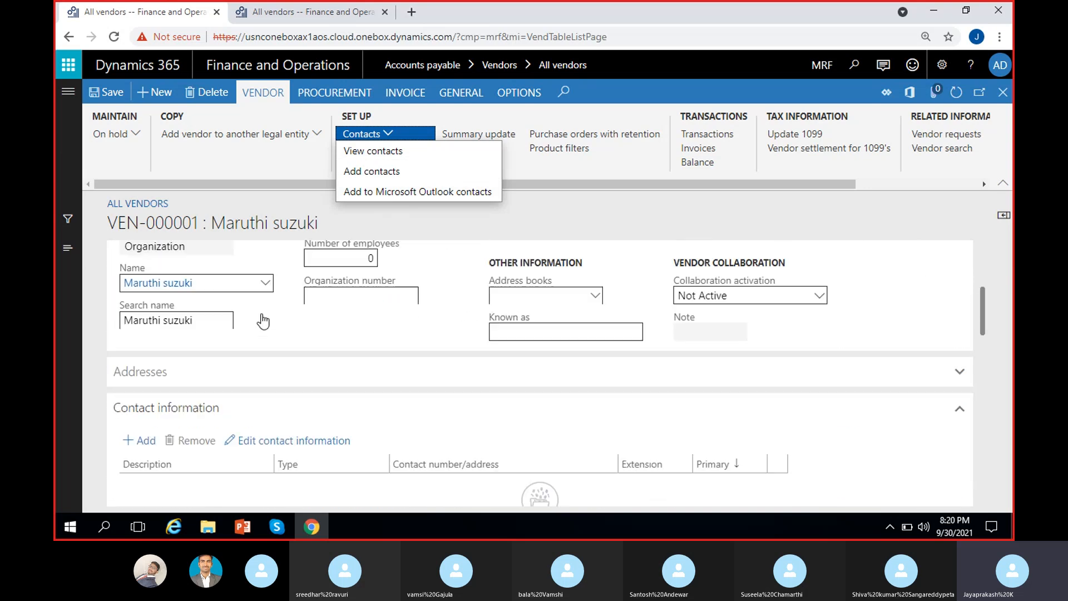
{"action": "scroll", "coordinate": [208, 362], "scroll_direction": "down", "scroll_amount": 3}
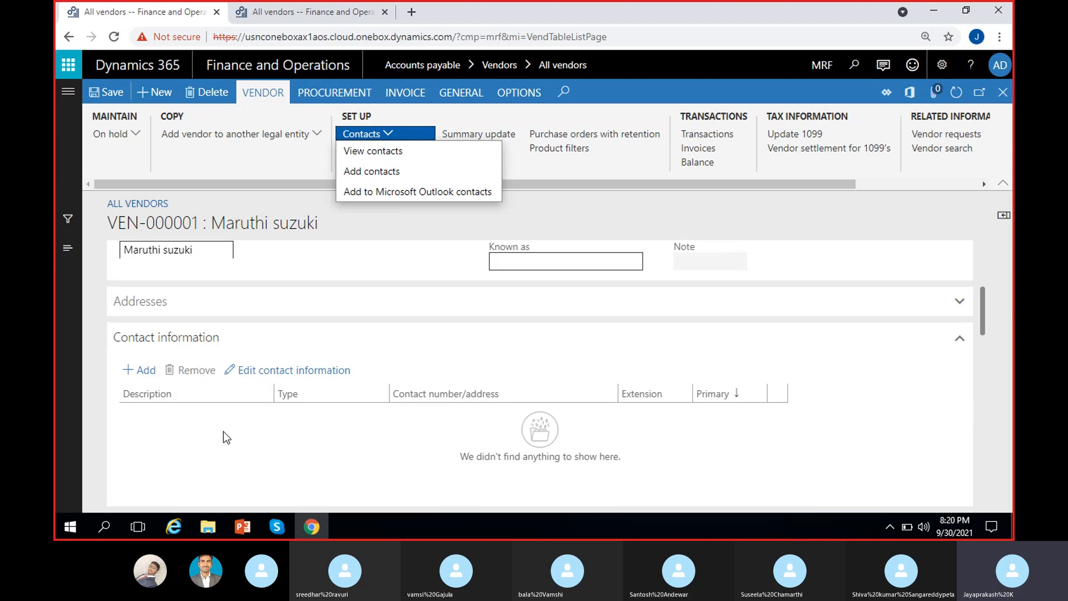
{"action": "left_click", "coordinate": [479, 218]}
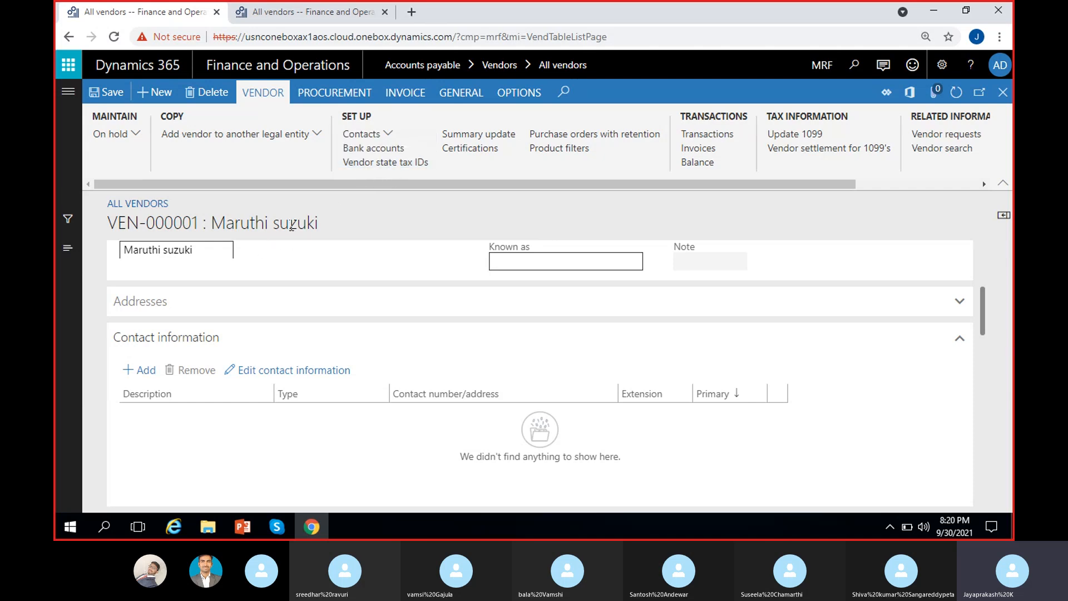
Step: Open VEN-000001's state tax IDs, look through the state list, and close the page unchanged
{"action": "left_click", "coordinate": [401, 162]}
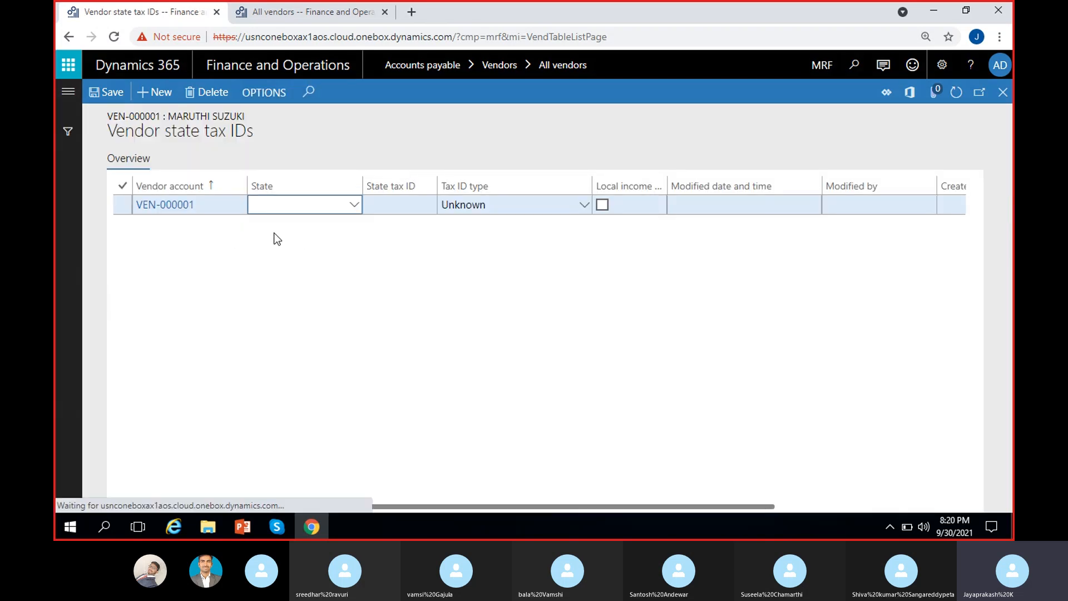
{"action": "left_click", "coordinate": [353, 206]}
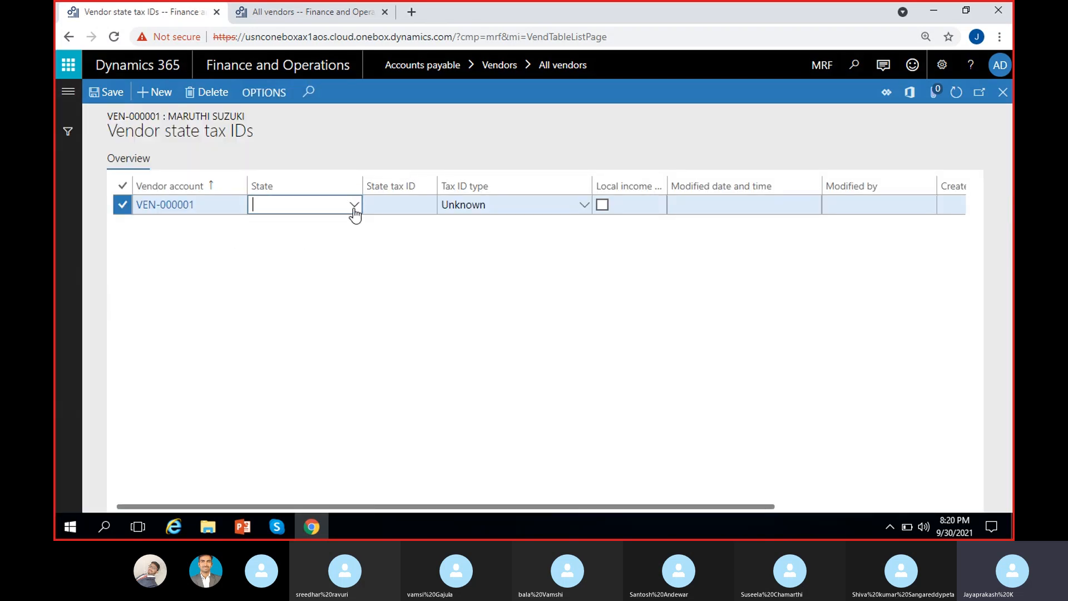
{"action": "left_click", "coordinate": [590, 289]}
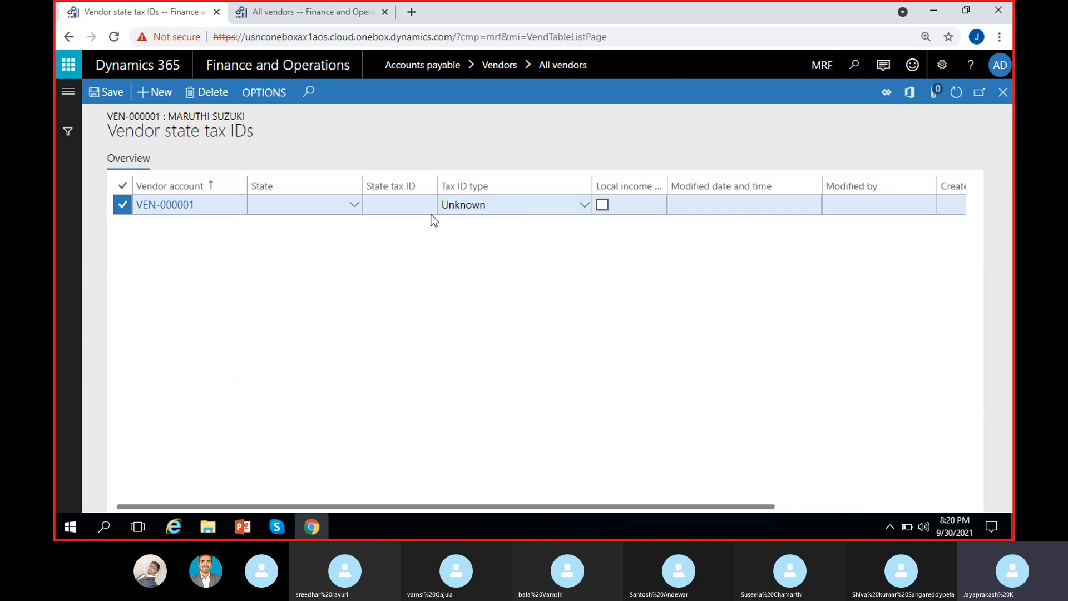
{"action": "left_click", "coordinate": [405, 202]}
{"action": "left_click", "coordinate": [521, 255]}
{"action": "left_click", "coordinate": [753, 203]}
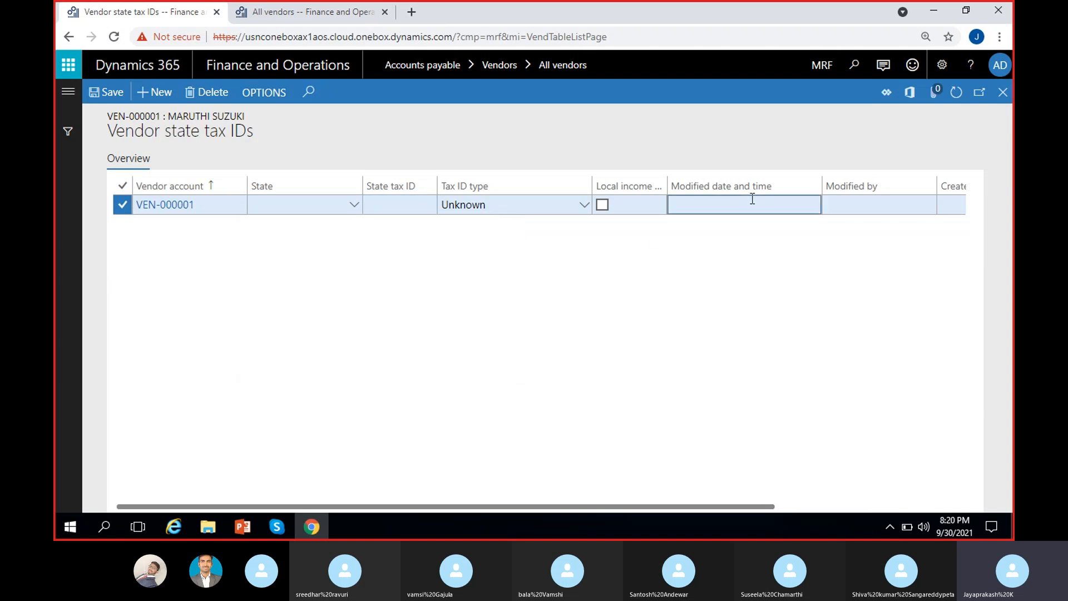
{"action": "scroll", "coordinate": [288, 298], "scroll_direction": "left", "scroll_amount": 4}
{"action": "left_click", "coordinate": [1003, 92]}
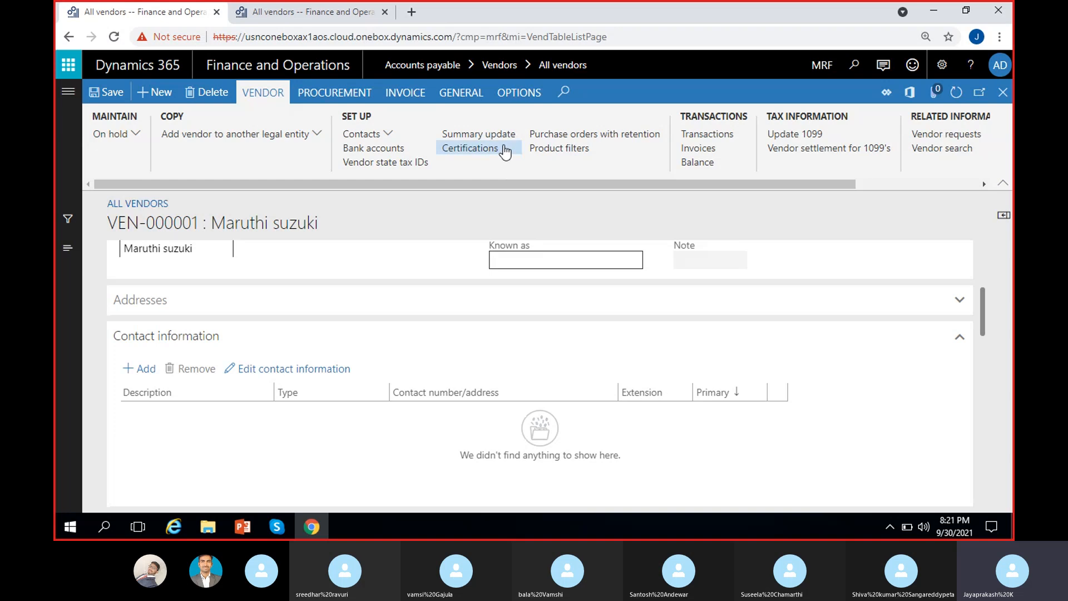
Step: Scroll the Vendor ribbon to the Registration group and open Registration IDs for Maruthi suzuki
{"action": "left_click_drag", "start_coordinate": [532, 184], "coordinate": [565, 184]}
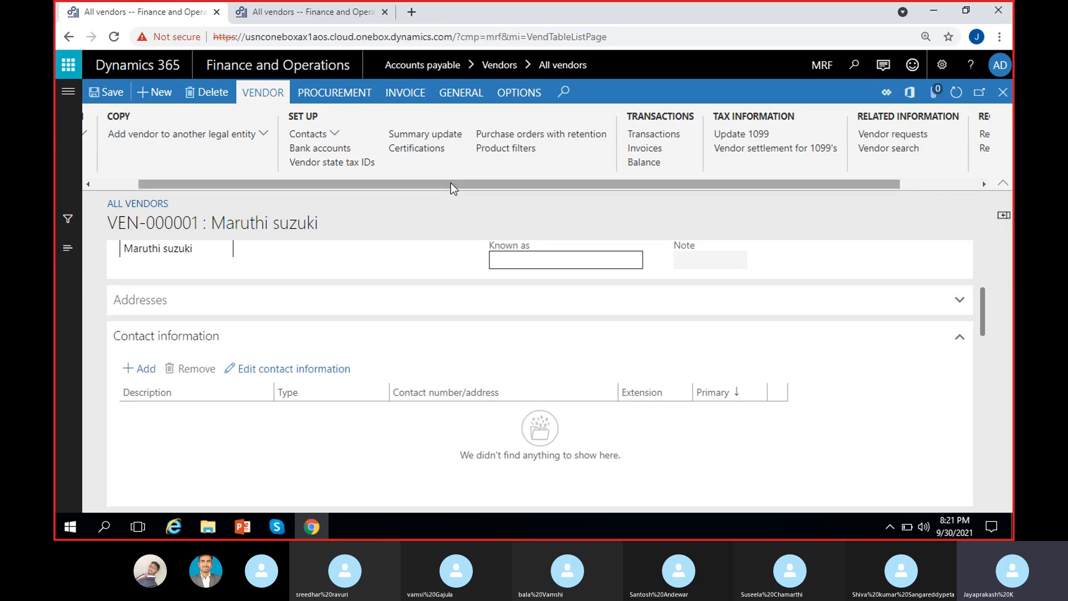
{"action": "left_click_drag", "start_coordinate": [451, 182], "coordinate": [546, 185]}
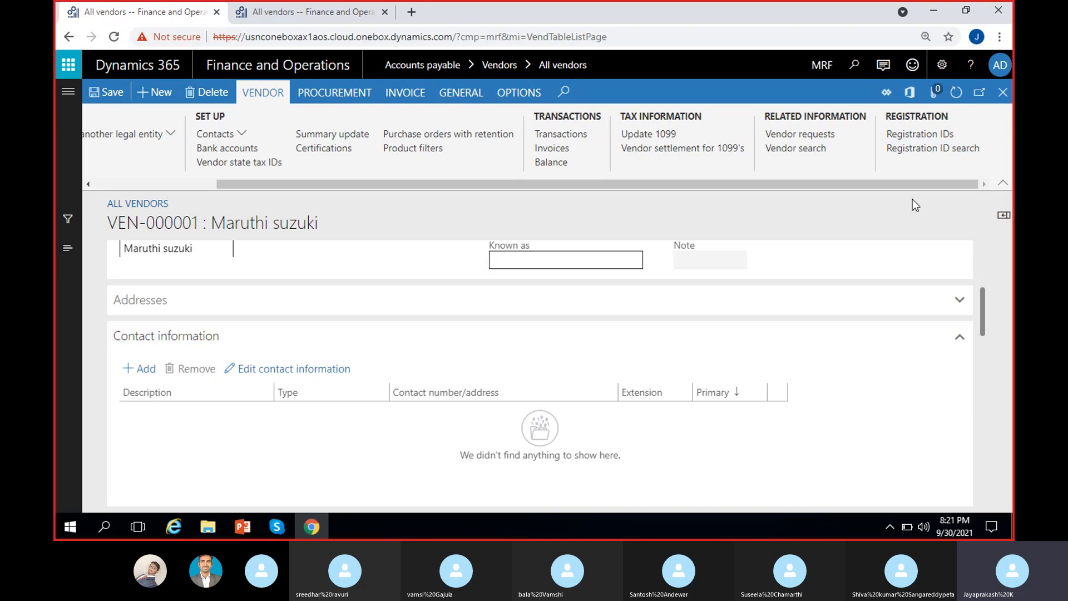
{"action": "left_click", "coordinate": [910, 136]}
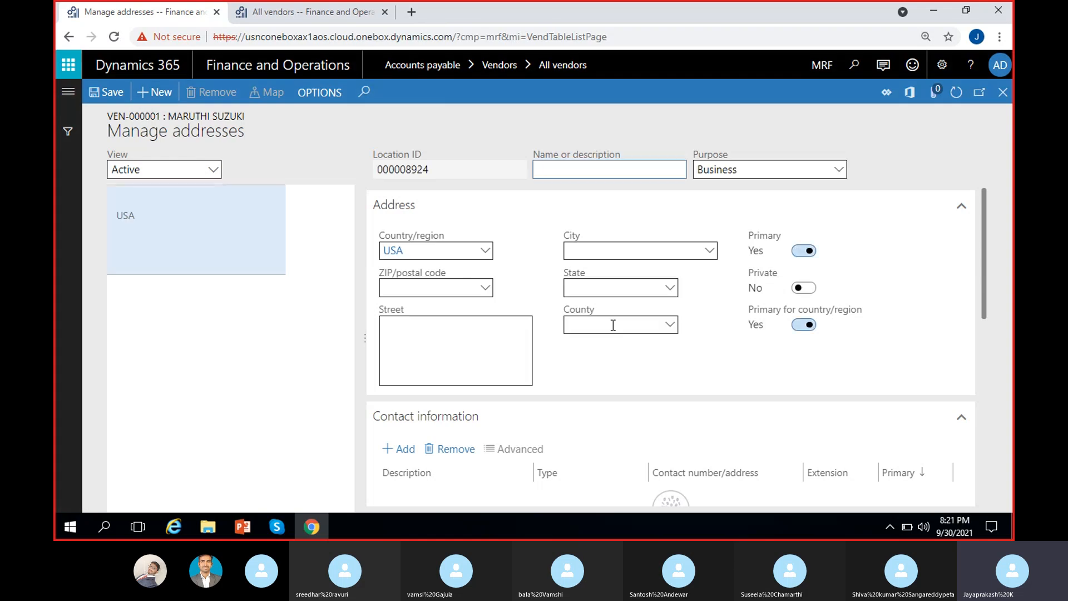
Step: Expand the USA address's General details and enter 'Test' as its name or description
{"action": "scroll", "coordinate": [638, 364], "scroll_direction": "down", "scroll_amount": 4}
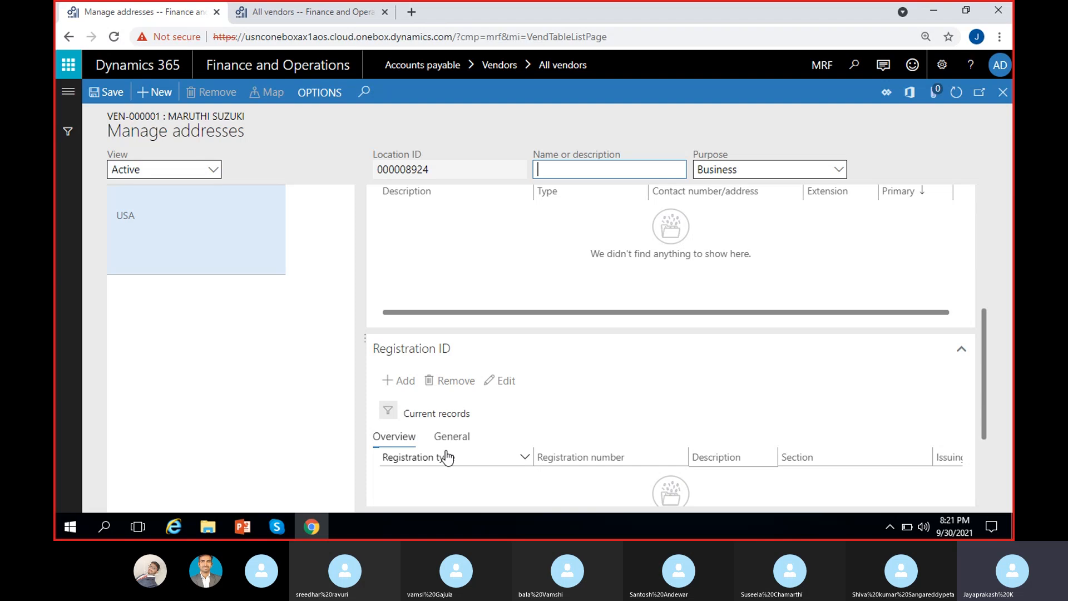
{"action": "scroll", "coordinate": [412, 370], "scroll_direction": "down", "scroll_amount": 2}
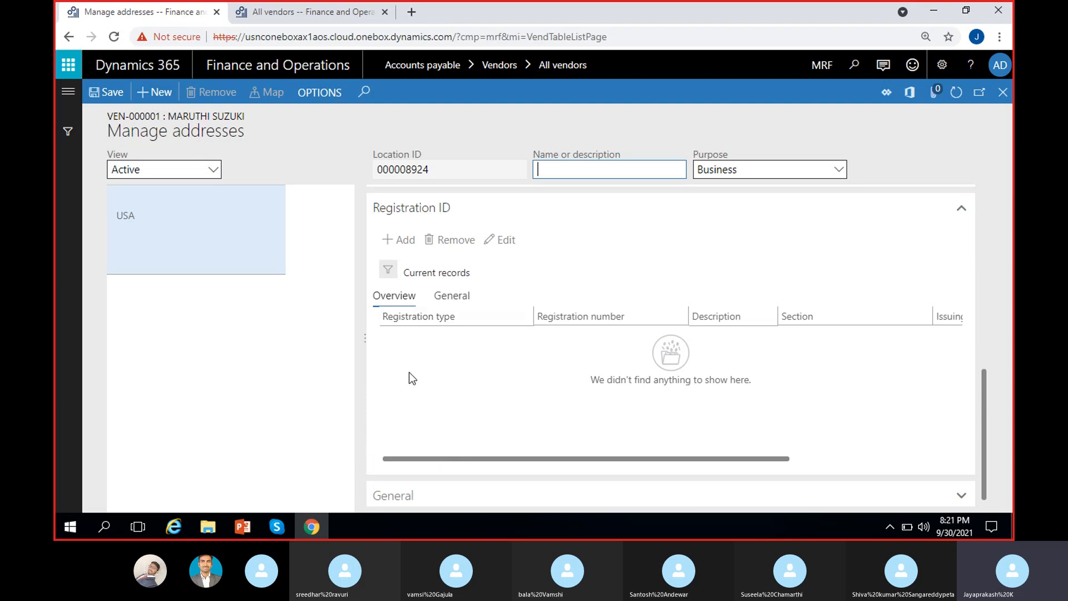
{"action": "scroll", "coordinate": [436, 414], "scroll_direction": "right", "scroll_amount": 5}
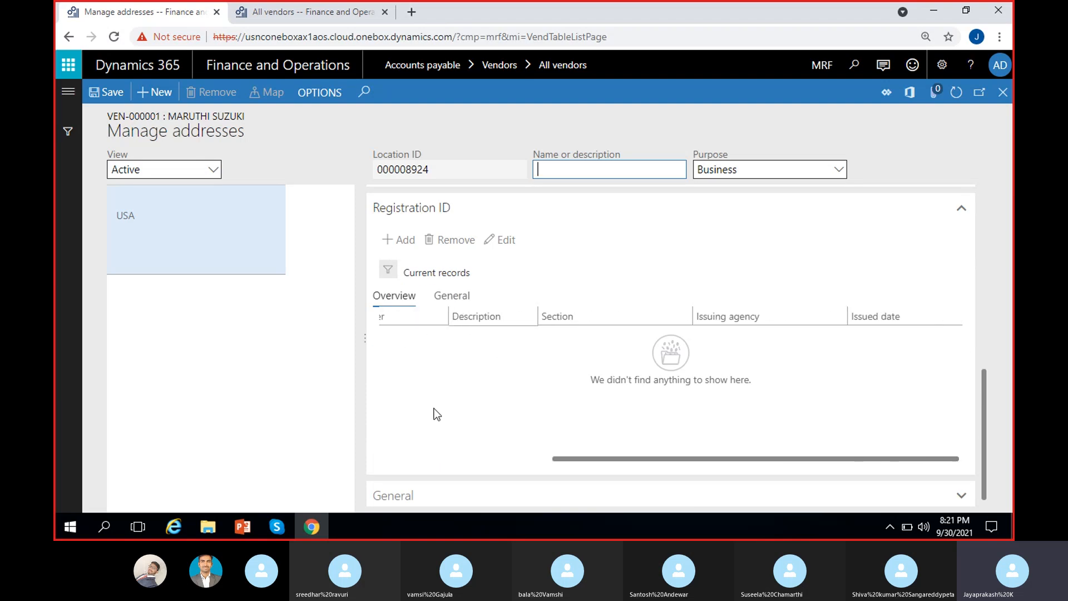
{"action": "scroll", "coordinate": [437, 415], "scroll_direction": "left", "scroll_amount": 5}
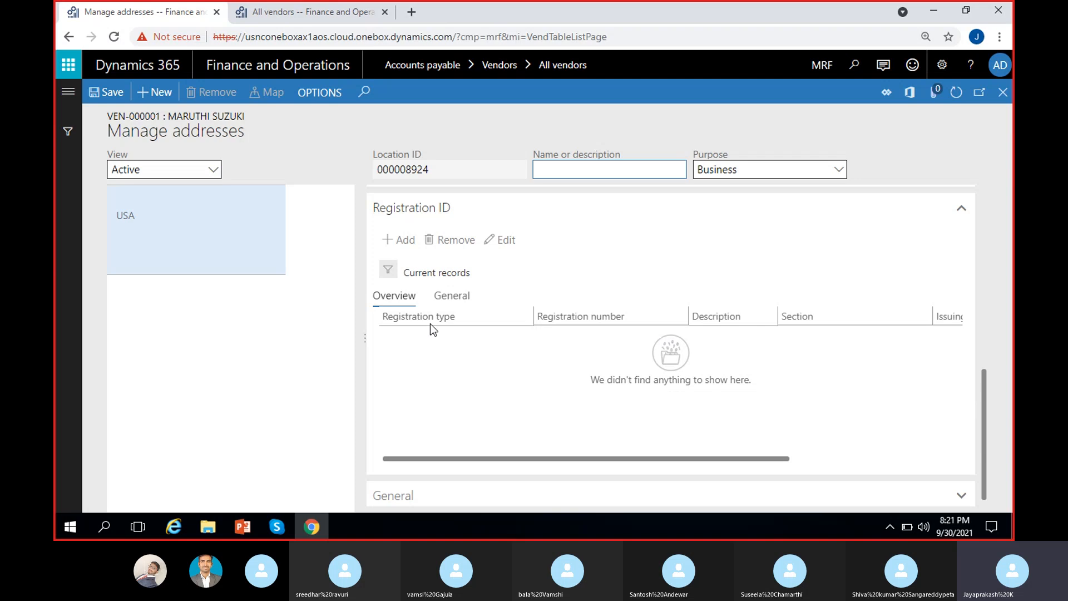
{"action": "left_click", "coordinate": [466, 495]}
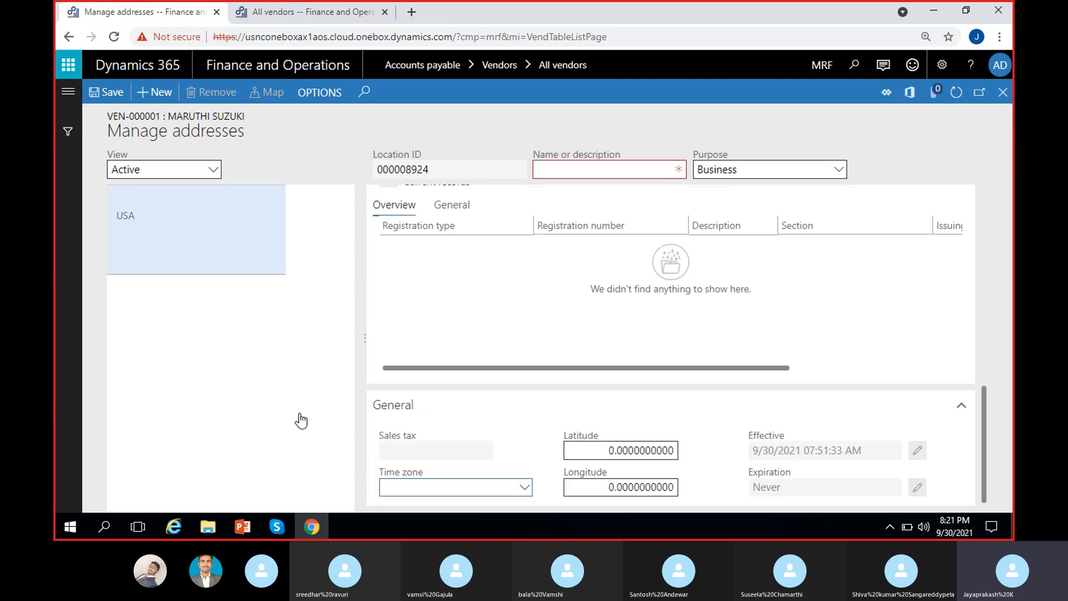
{"action": "scroll", "coordinate": [403, 378], "scroll_direction": "up", "scroll_amount": 10}
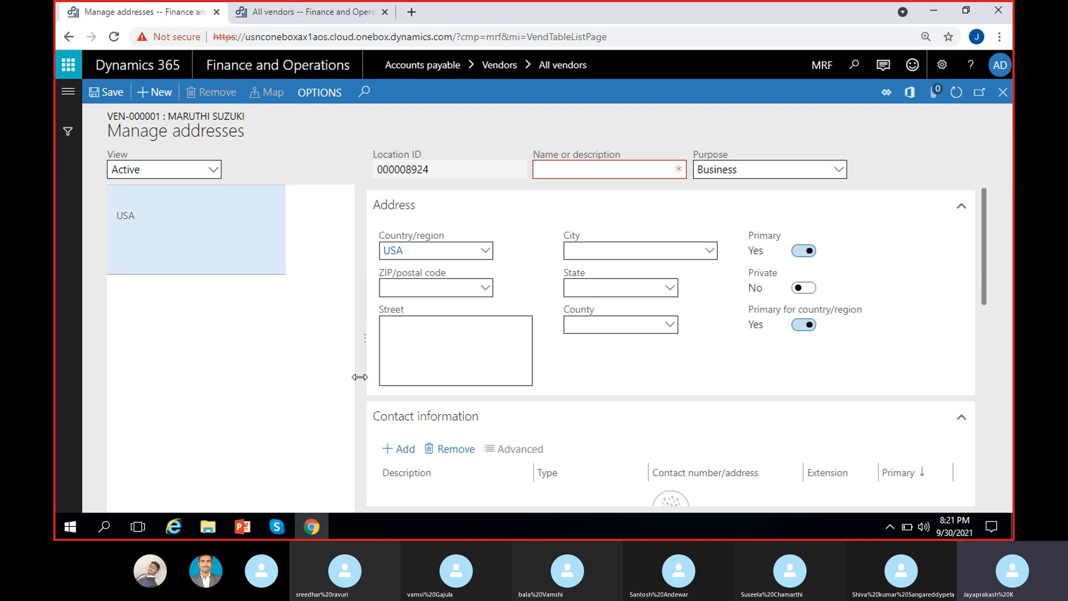
{"action": "scroll", "coordinate": [405, 436], "scroll_direction": "down", "scroll_amount": 3}
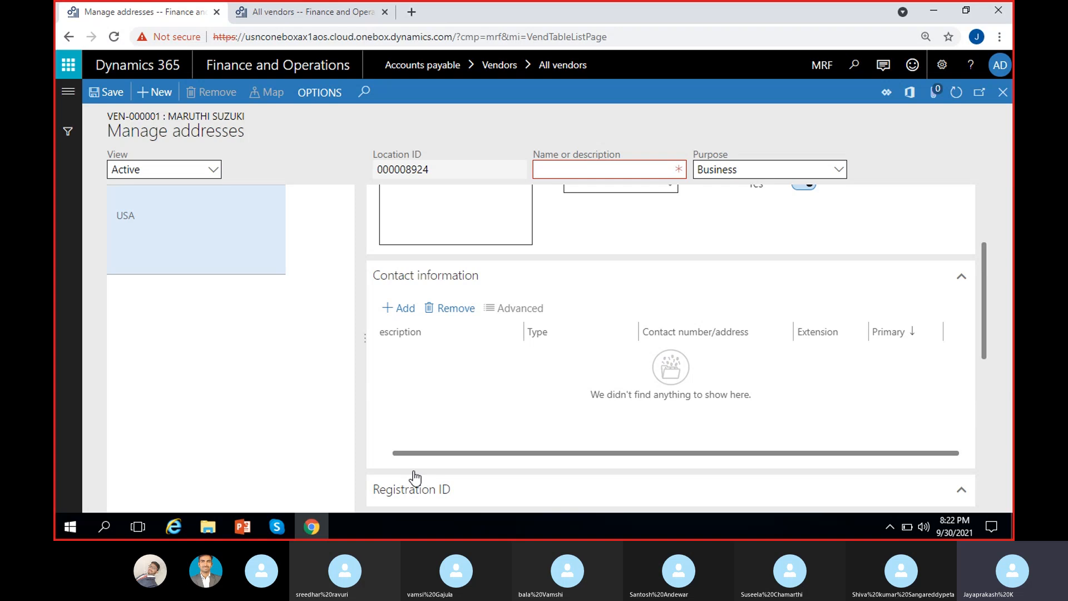
{"action": "scroll", "coordinate": [487, 486], "scroll_direction": "down", "scroll_amount": 3}
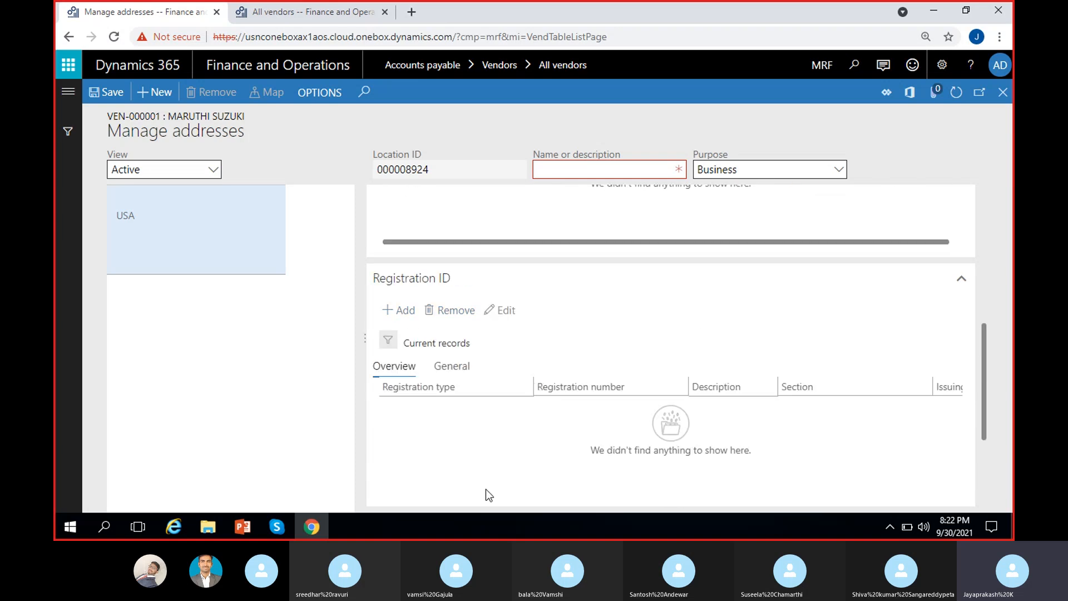
{"action": "left_click", "coordinate": [578, 177]}
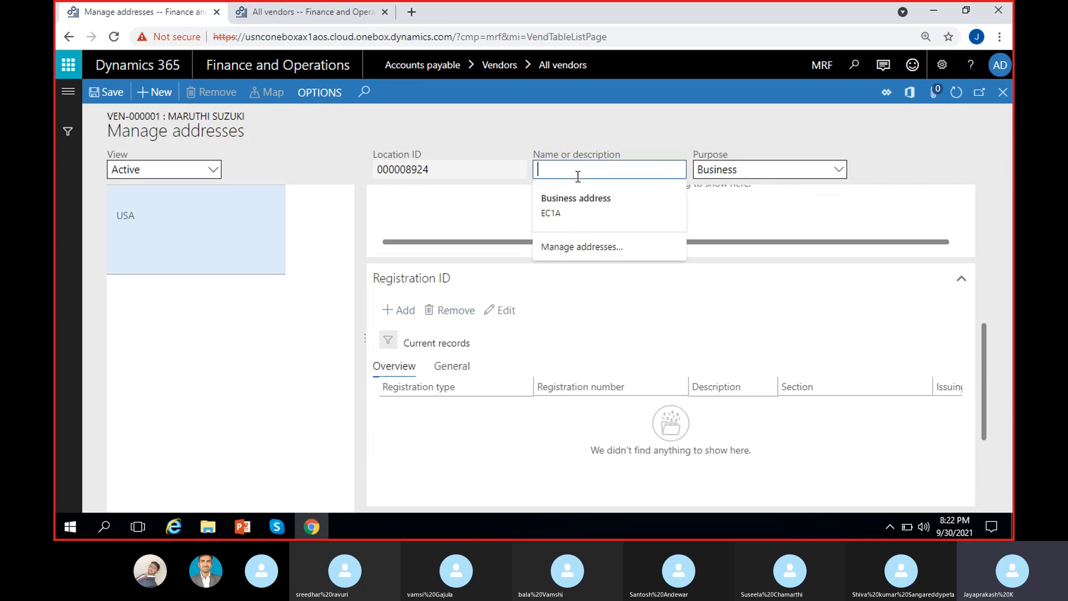
{"action": "type", "text": "Test"}
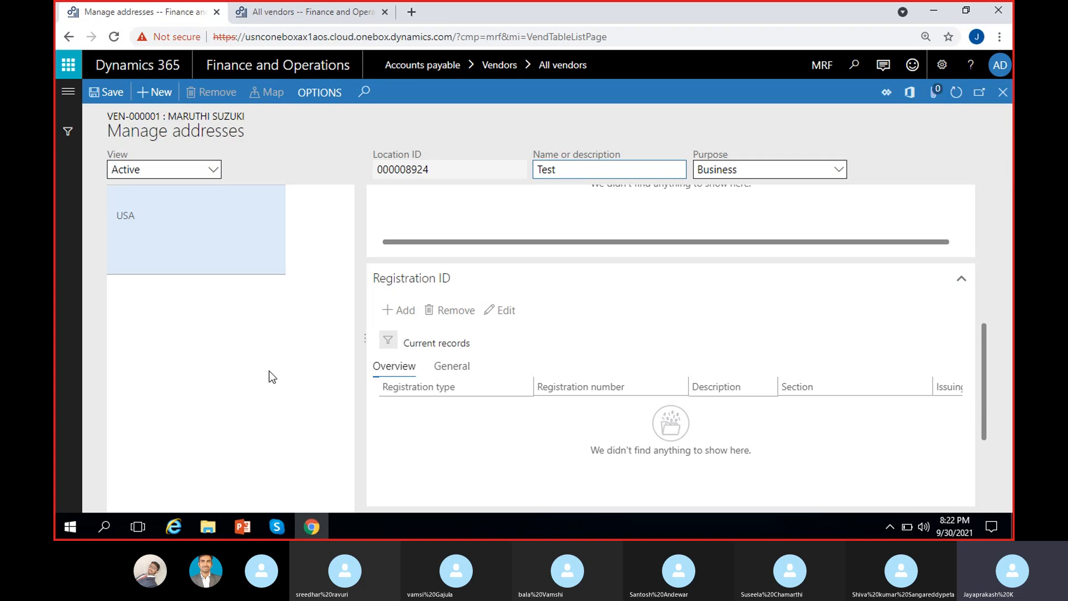
{"action": "left_click", "coordinate": [271, 376]}
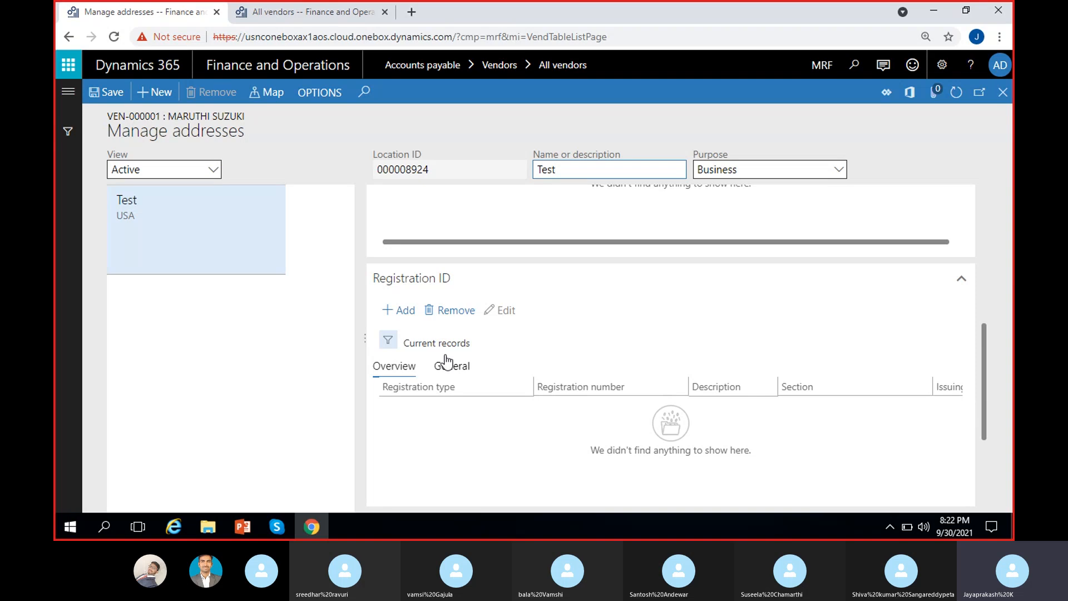
Step: Add a Federal code registration ID with number 85652365 and description CA
{"action": "left_click", "coordinate": [413, 311]}
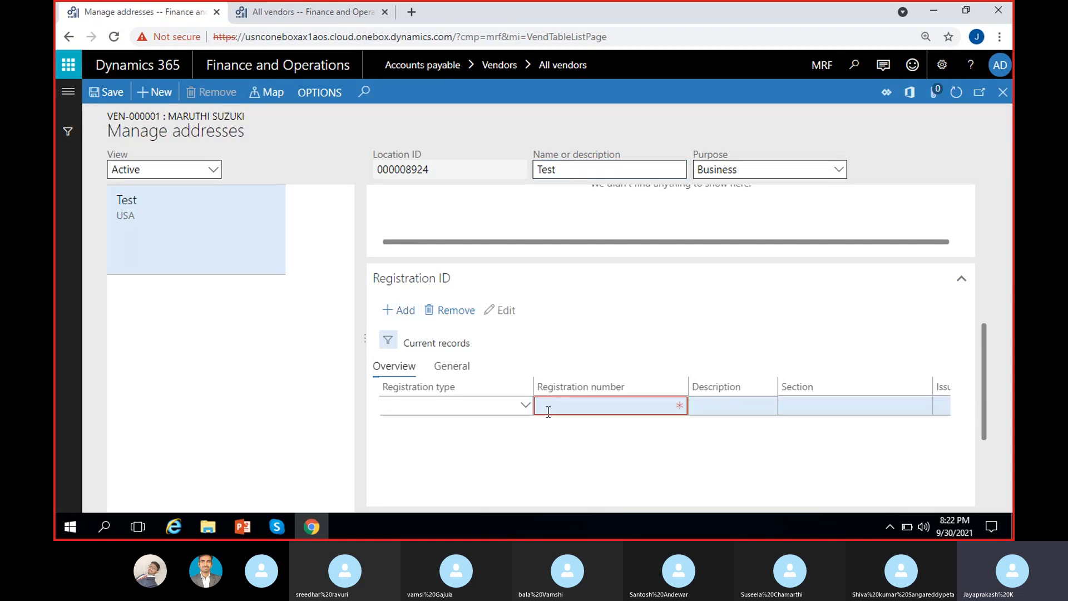
{"action": "left_click", "coordinate": [526, 406]}
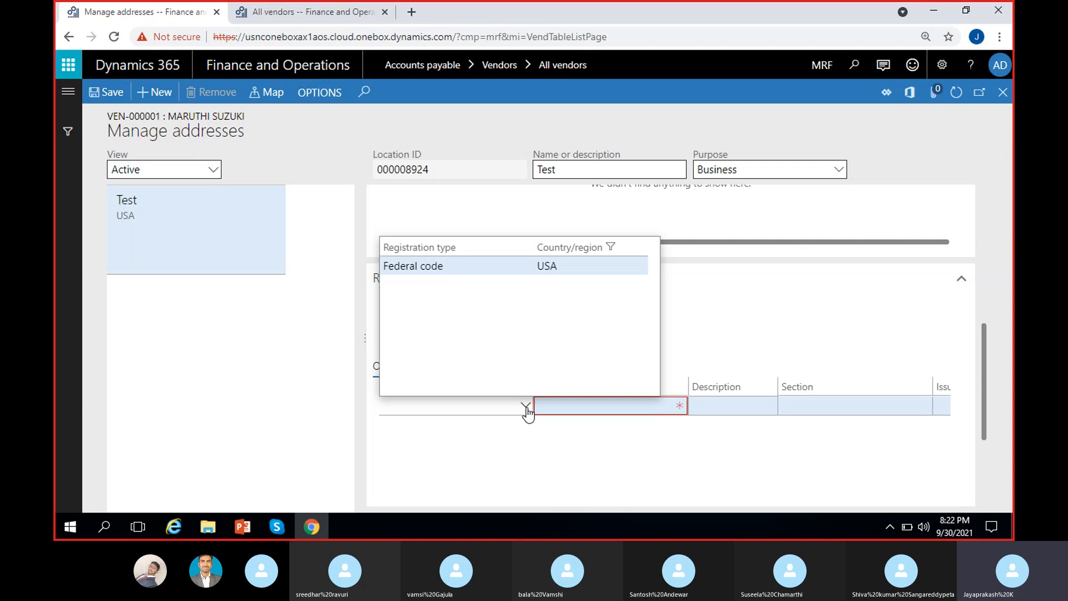
{"action": "right_click", "coordinate": [528, 411]}
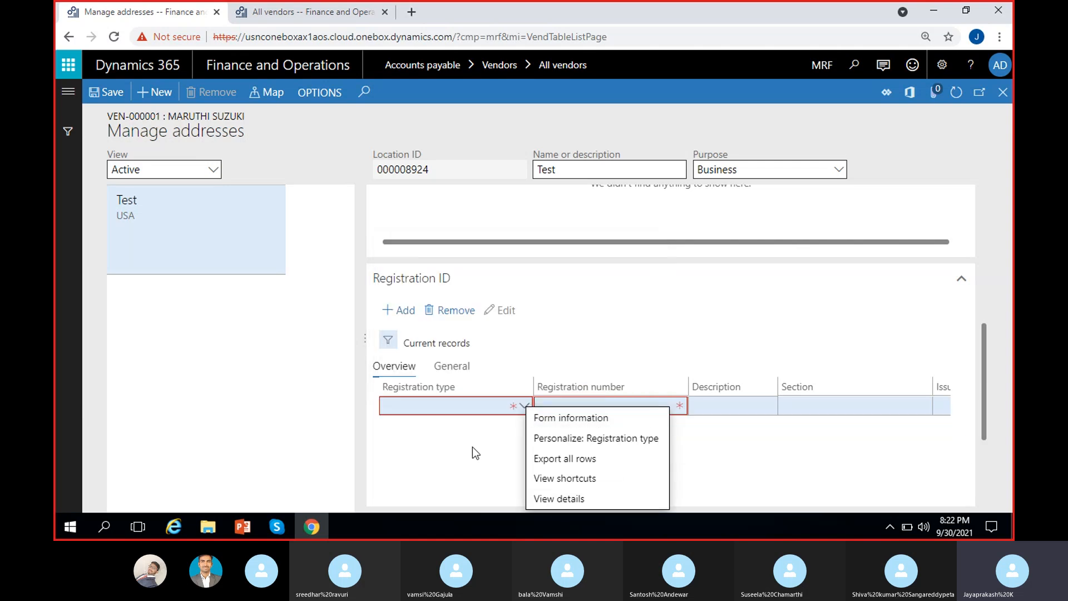
{"action": "left_click", "coordinate": [473, 447]}
{"action": "left_click", "coordinate": [524, 407]}
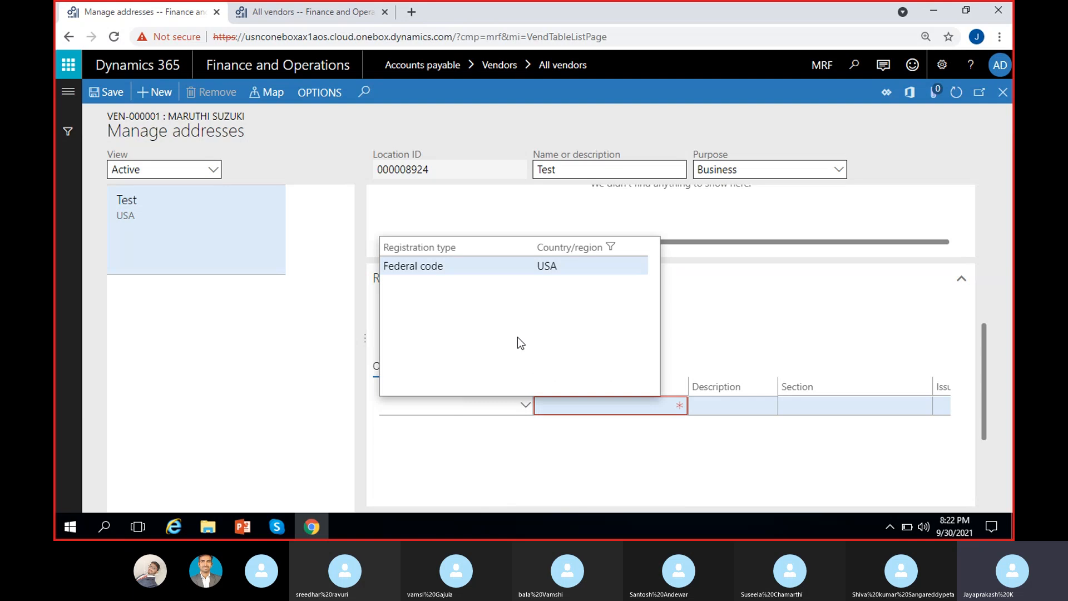
{"action": "left_click", "coordinate": [492, 269]}
{"action": "left_click", "coordinate": [679, 408]}
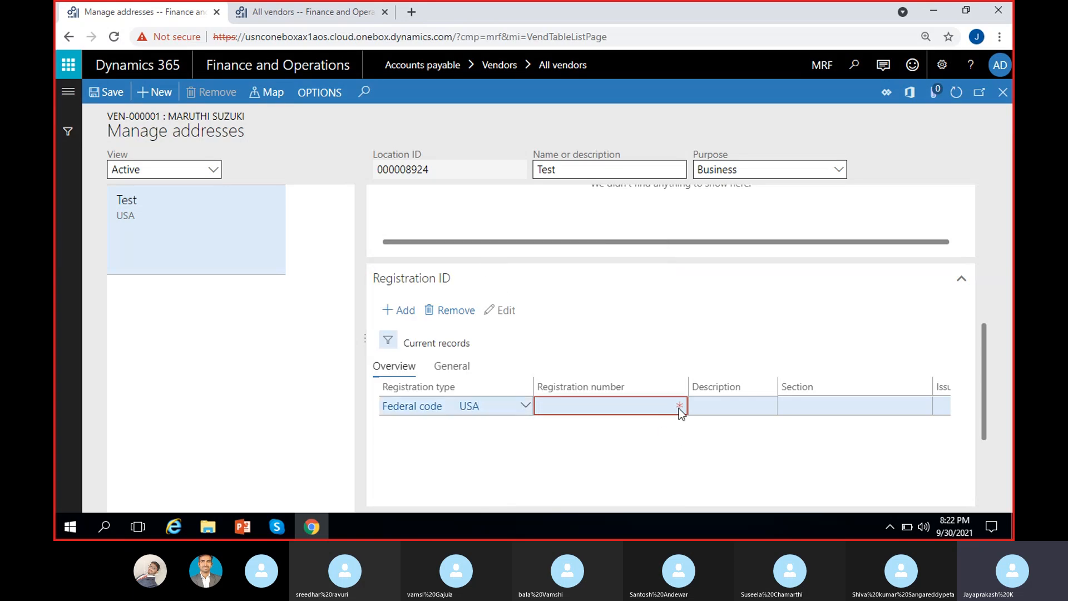
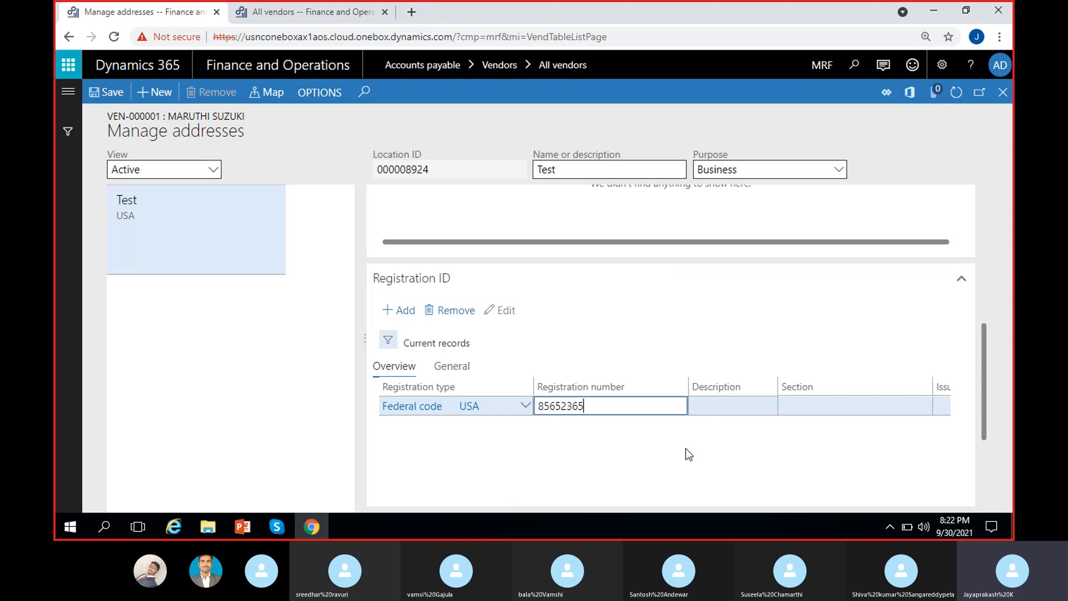
{"action": "key", "text": "Tab"}
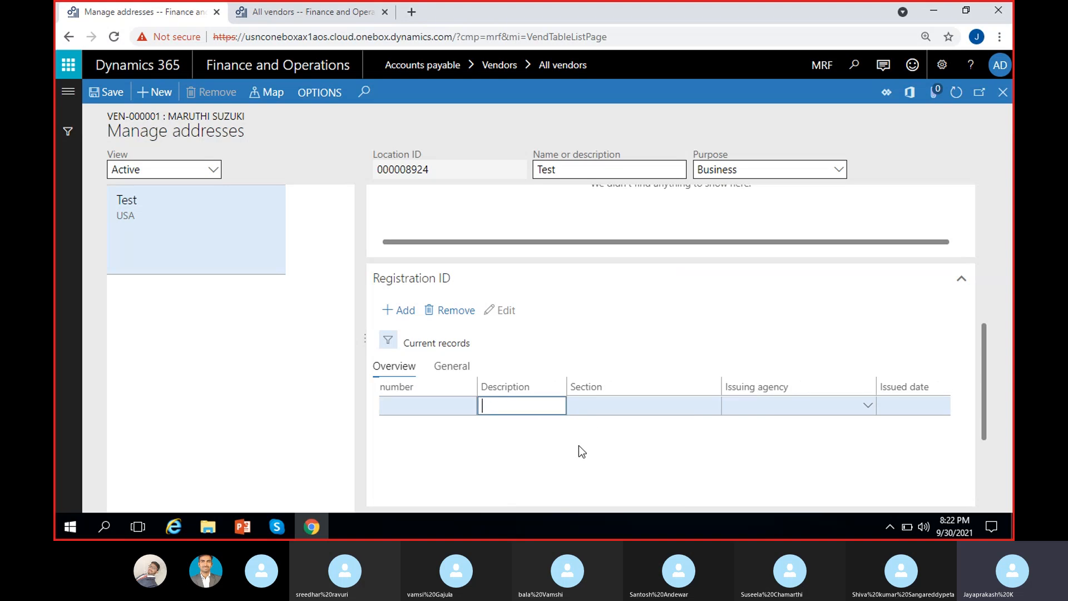
Step: Check the section, agency and issued date fields, then remove the Federal code entry and close the page
{"action": "left_click", "coordinate": [605, 410]}
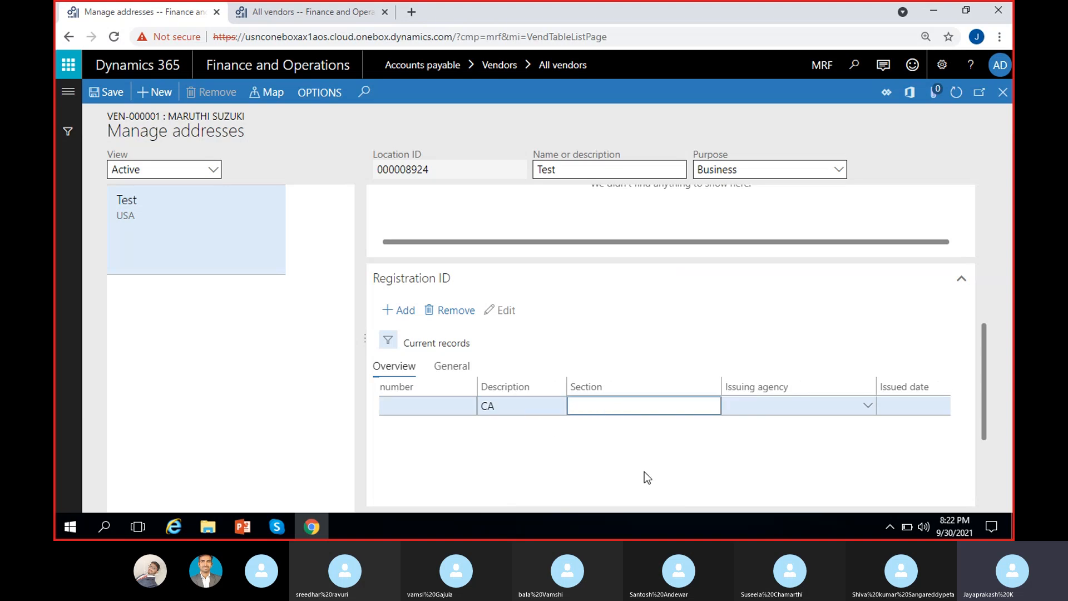
{"action": "left_click", "coordinate": [773, 409]}
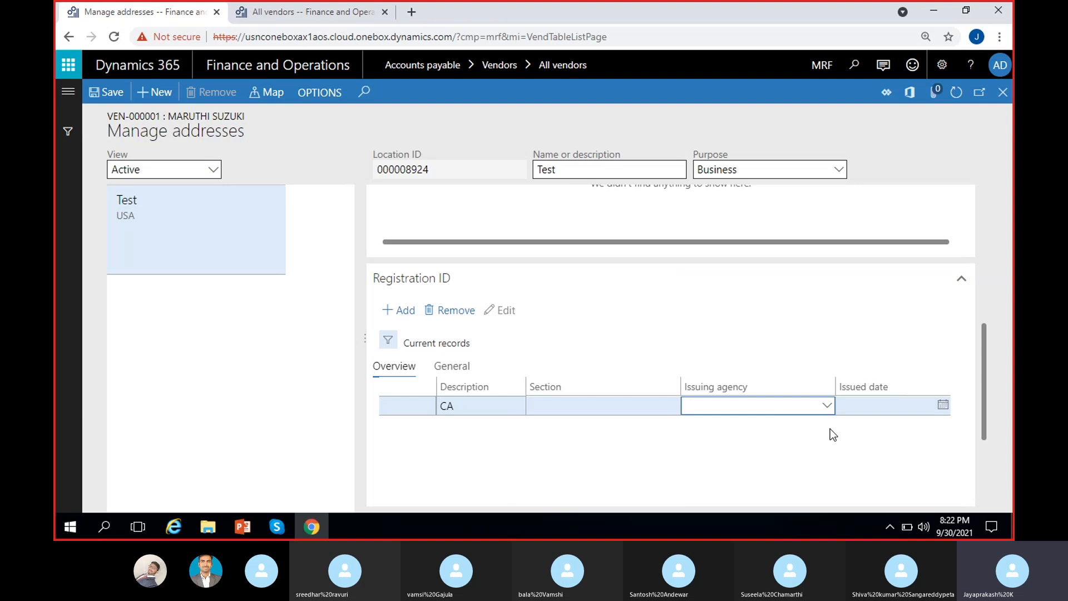
{"action": "left_click", "coordinate": [943, 405]}
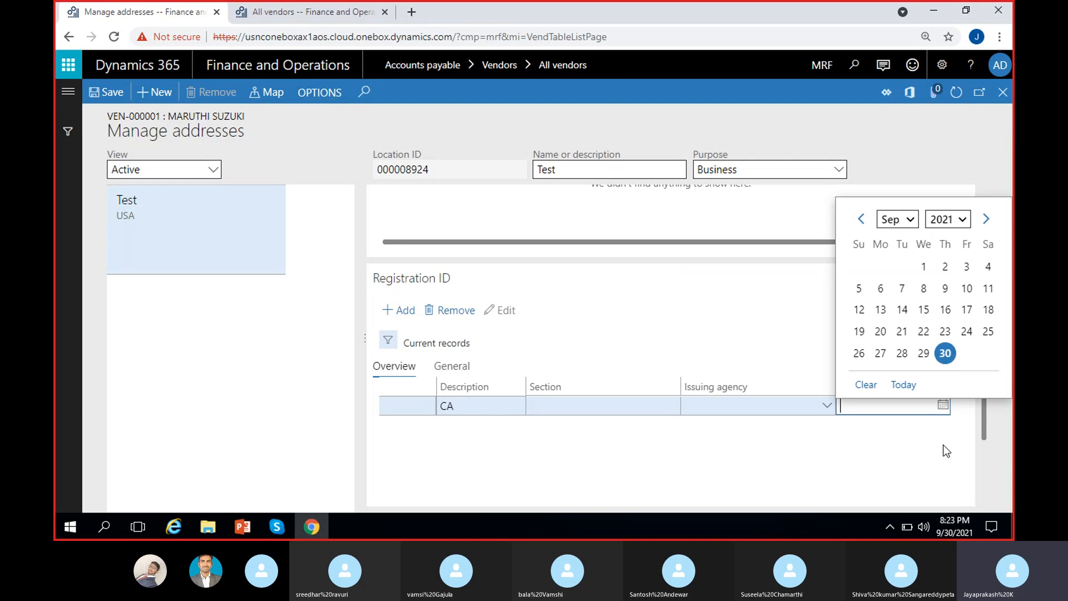
{"action": "left_click", "coordinate": [860, 455]}
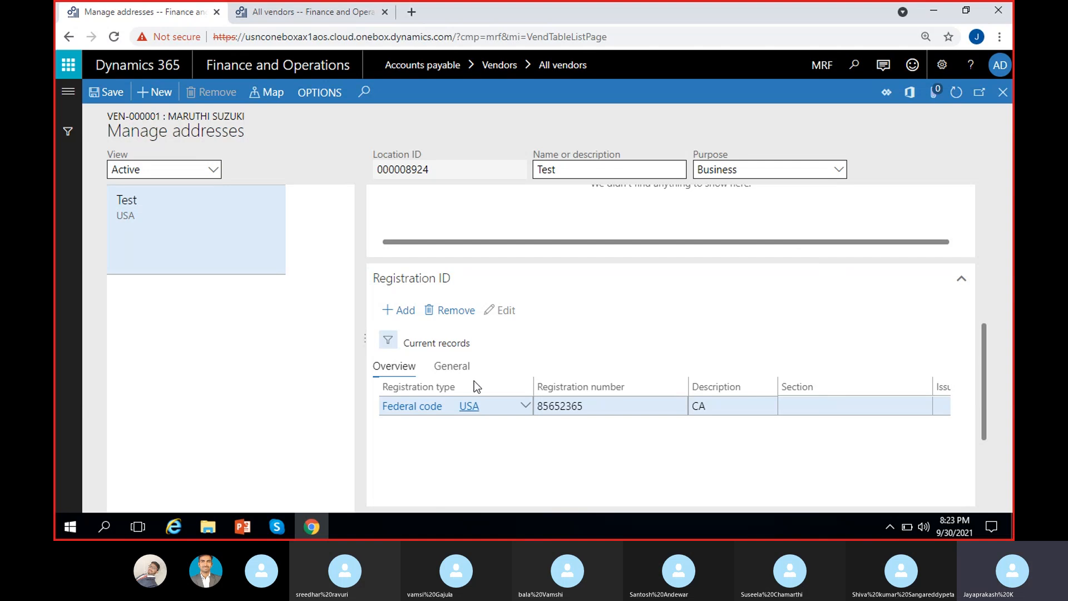
{"action": "left_click", "coordinate": [445, 310]}
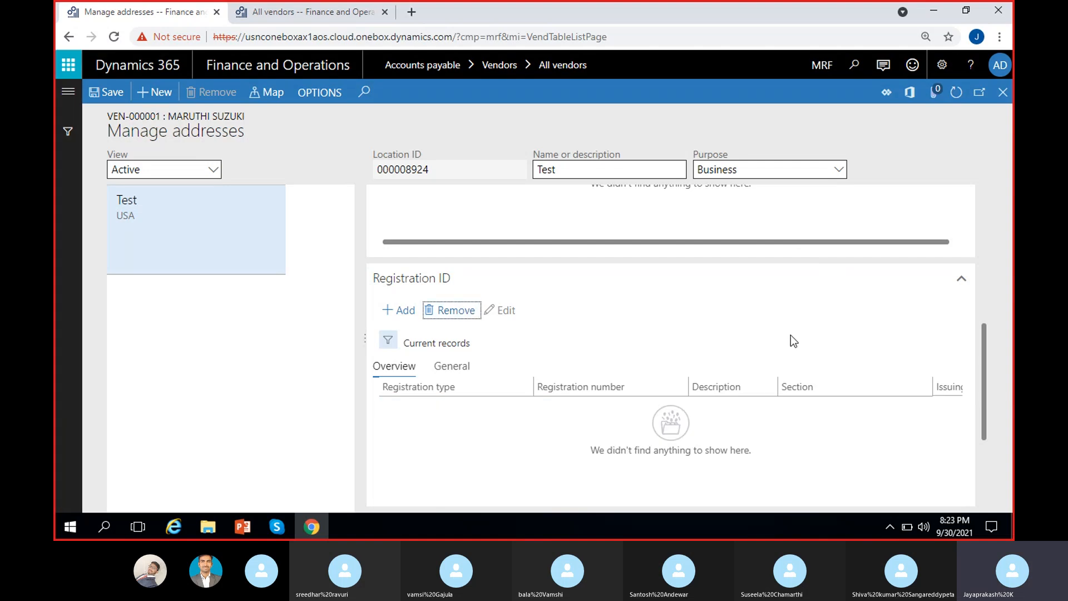
{"action": "left_click", "coordinate": [1003, 92]}
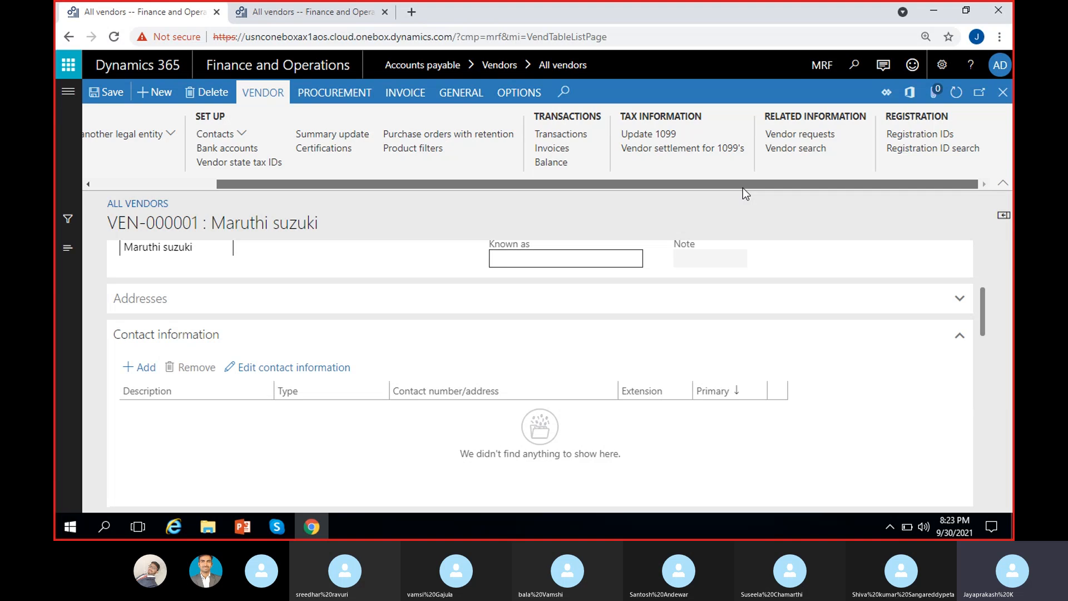
{"action": "left_click_drag", "start_coordinate": [743, 188], "coordinate": [727, 190]}
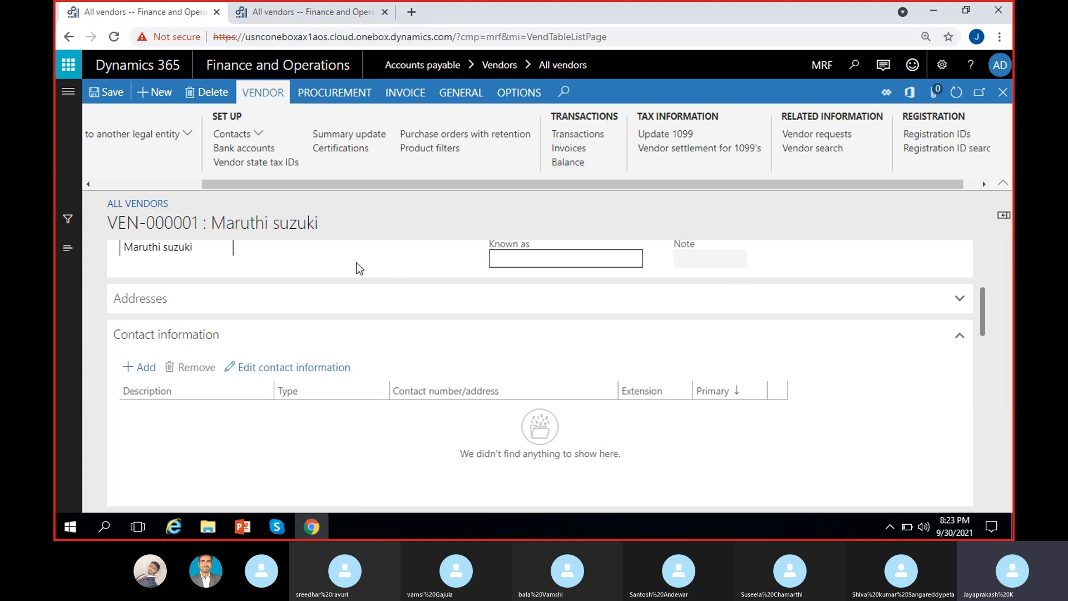
{"action": "left_click_drag", "start_coordinate": [329, 230], "coordinate": [209, 234]}
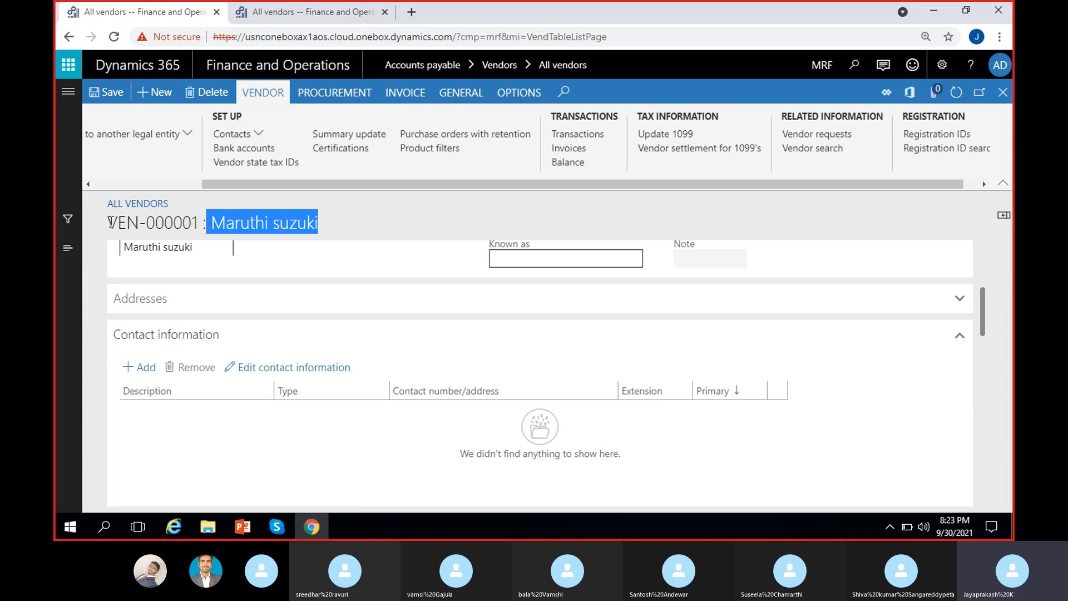
{"action": "left_click_drag", "start_coordinate": [108, 222], "coordinate": [320, 218]}
{"action": "left_click", "coordinate": [400, 211]}
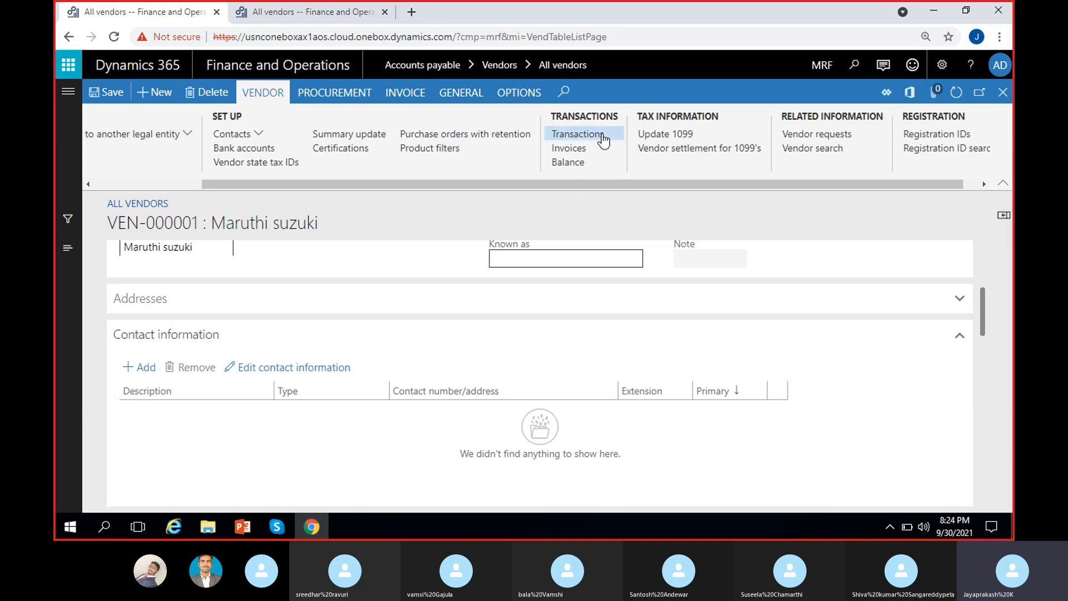
{"action": "left_click", "coordinate": [585, 135]}
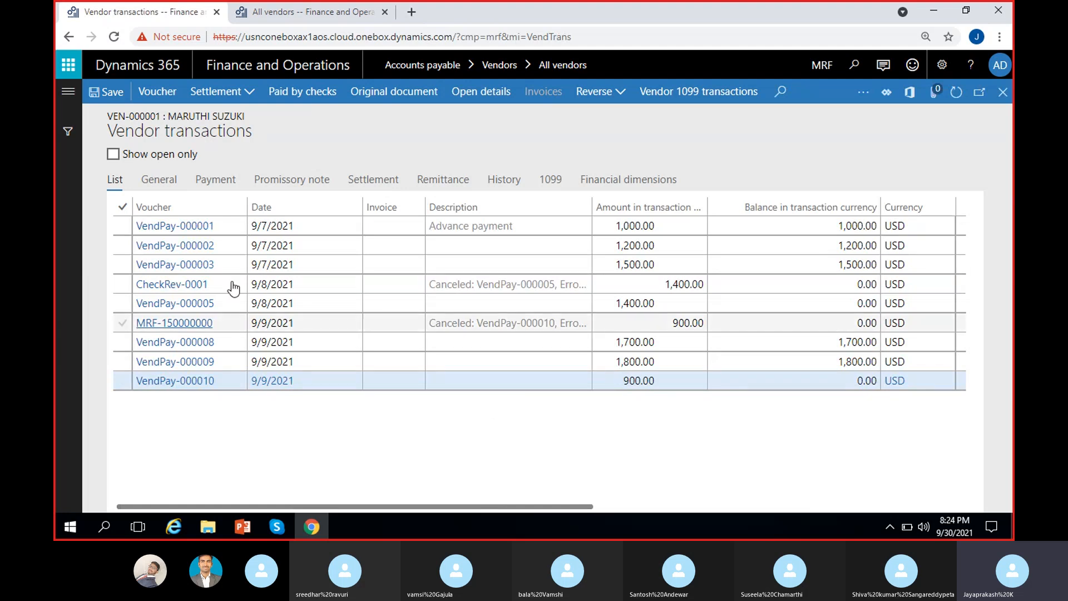
{"action": "left_click", "coordinate": [294, 228]}
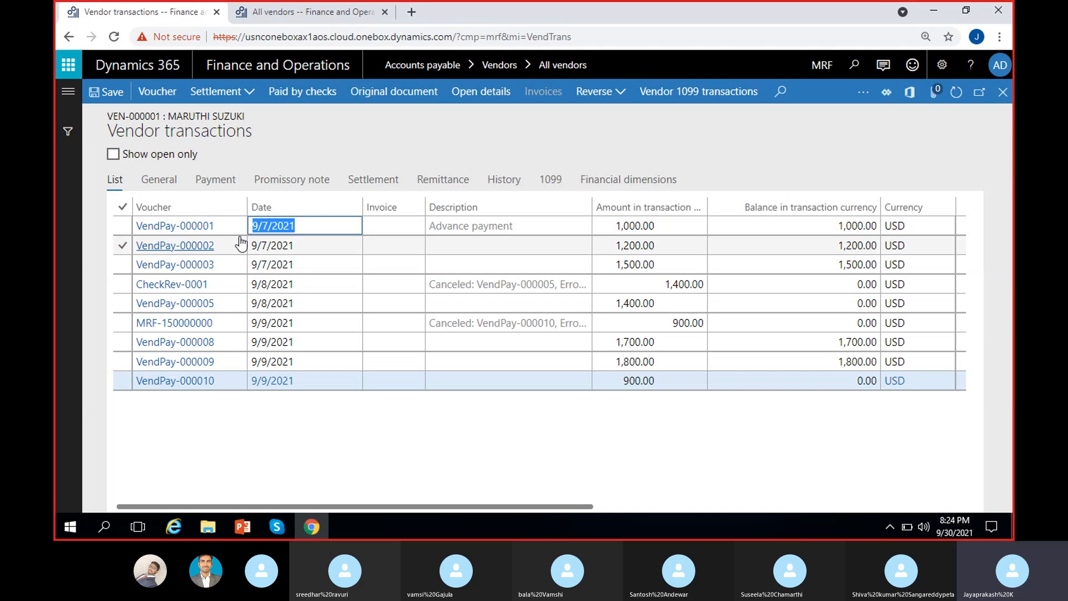
{"action": "left_click", "coordinate": [288, 244]}
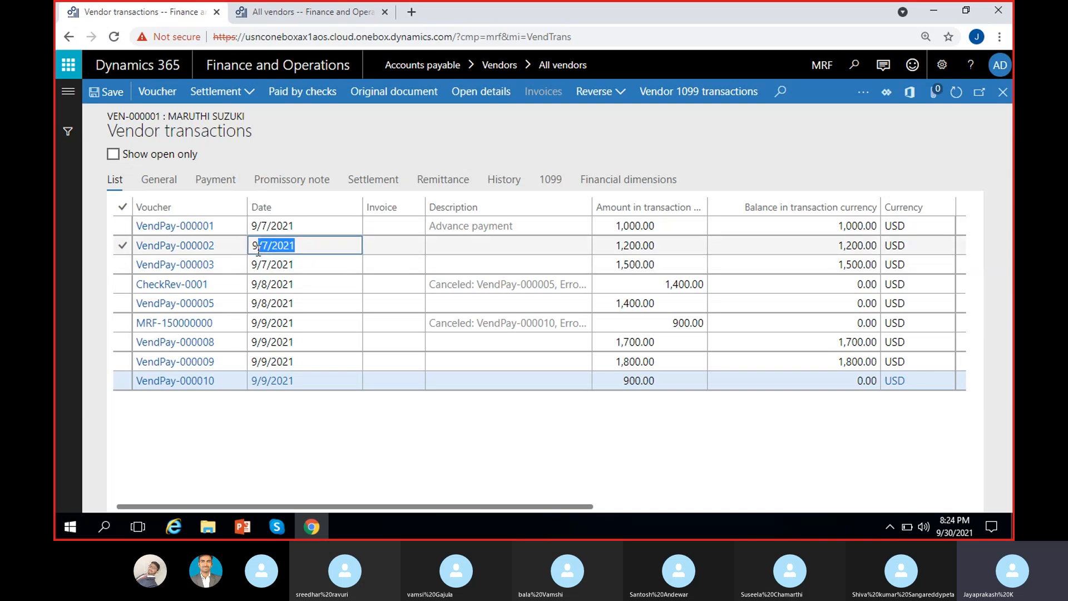
{"action": "left_click", "coordinate": [303, 285]}
{"action": "left_click", "coordinate": [305, 303]}
{"action": "left_click", "coordinate": [282, 323]}
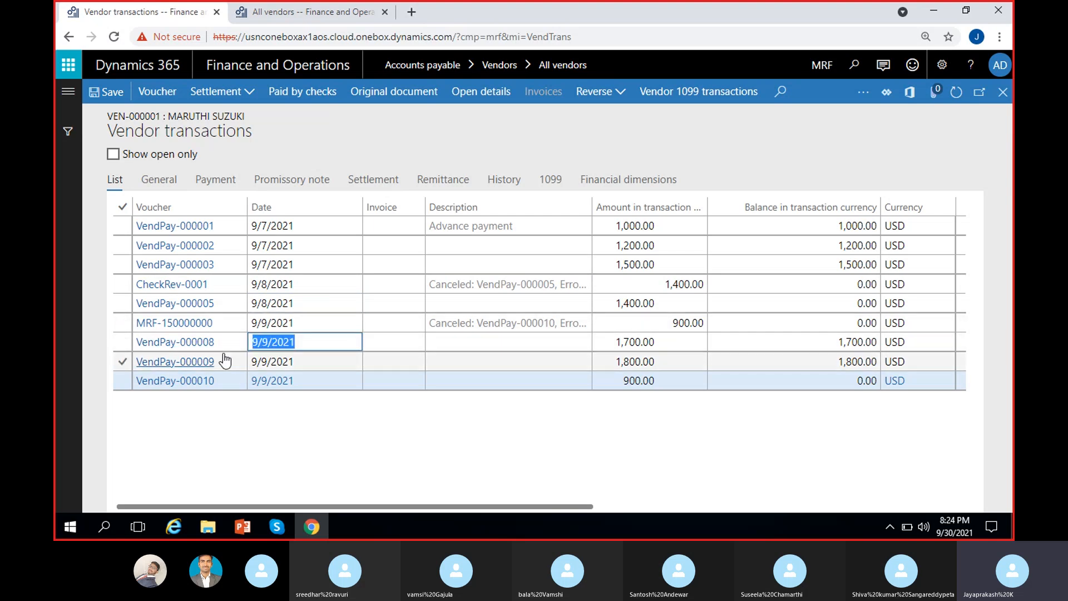
{"action": "left_click", "coordinate": [293, 361]}
{"action": "left_click", "coordinate": [376, 409]}
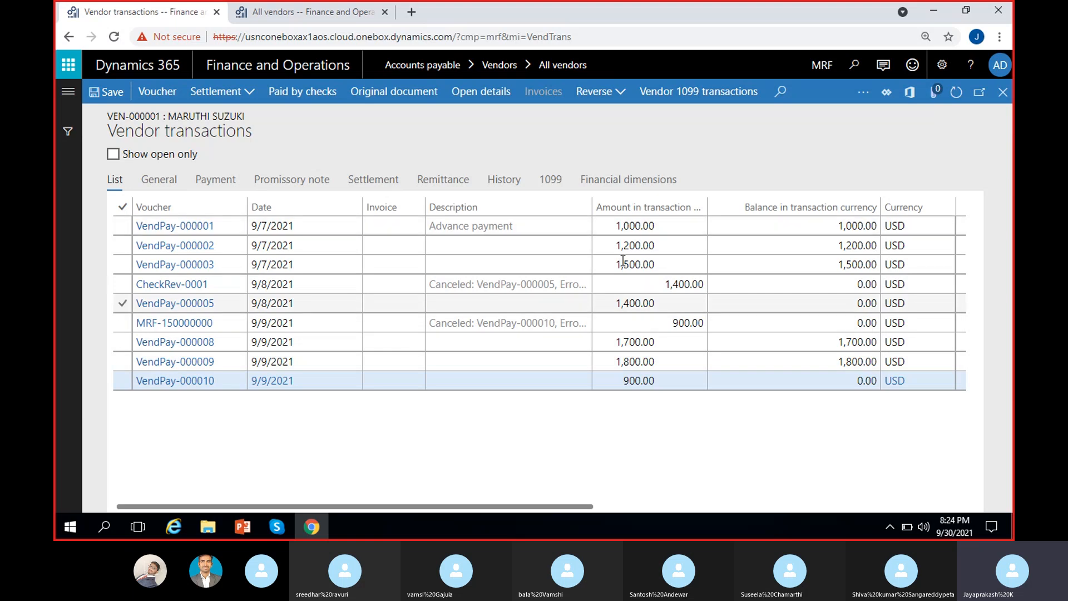
{"action": "left_click", "coordinate": [668, 283]}
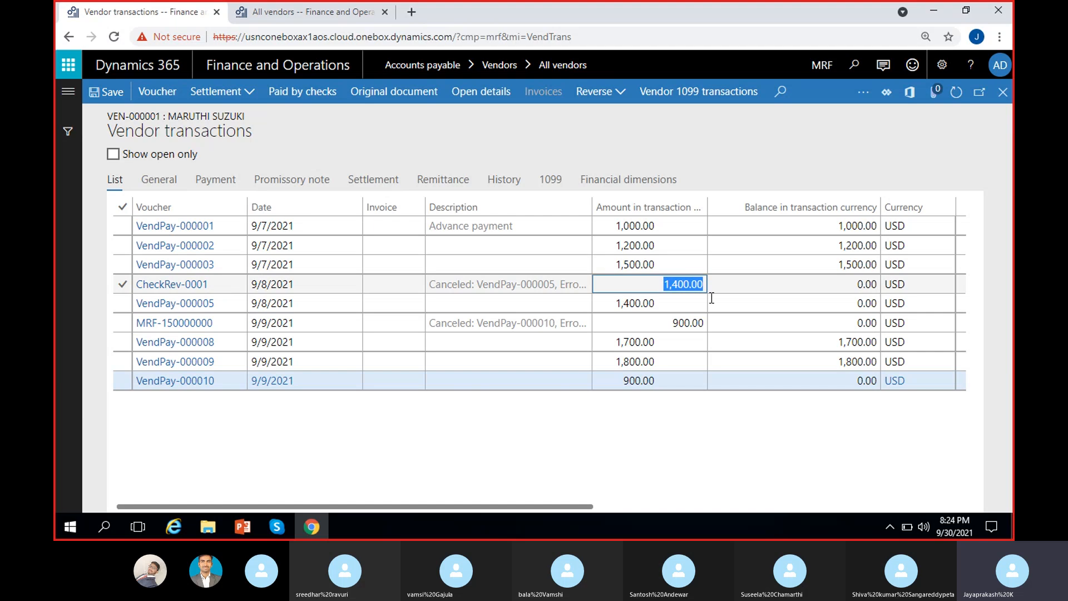
{"action": "left_click_drag", "start_coordinate": [665, 326], "coordinate": [734, 319]}
{"action": "left_click", "coordinate": [694, 418]}
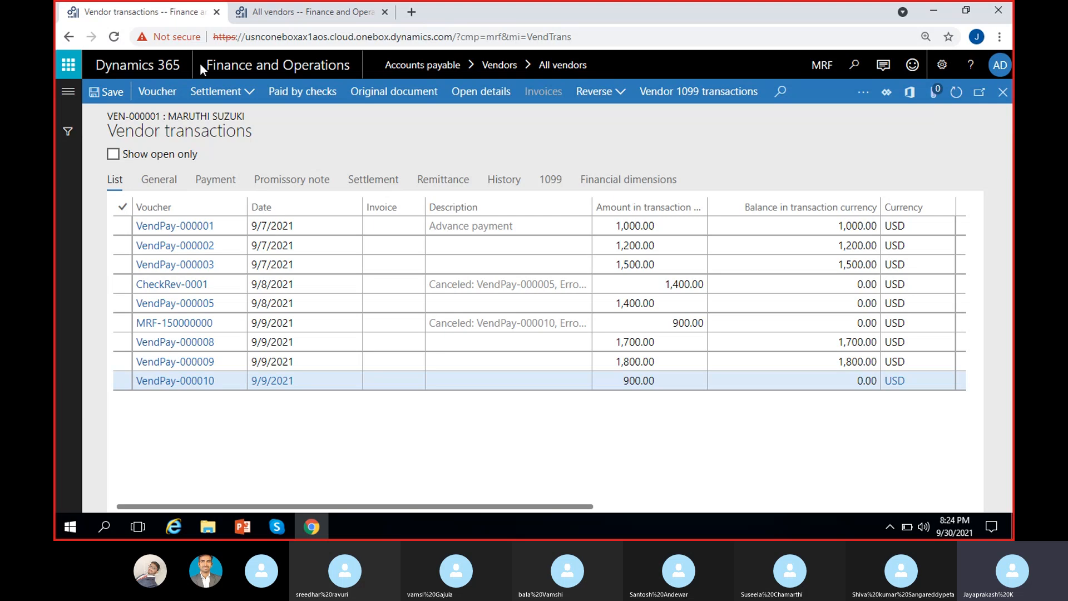
{"action": "left_click", "coordinate": [1003, 92]}
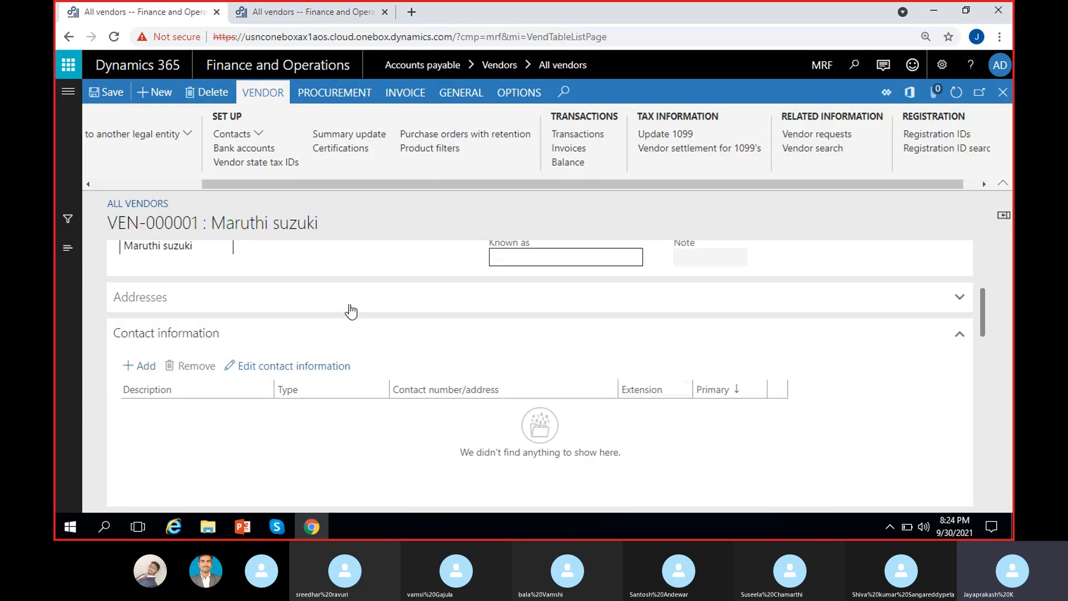
Step: Open the Balance summary from Transactions and inspect the 7,200.00 USD vendor balance
{"action": "left_click", "coordinate": [569, 162]}
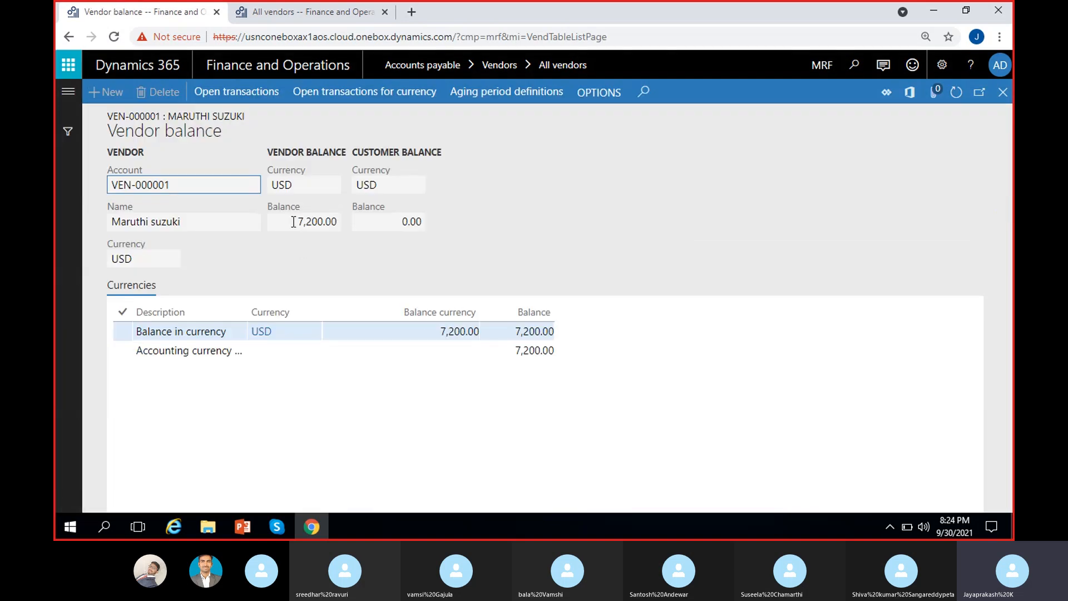
{"action": "left_click", "coordinate": [293, 222]}
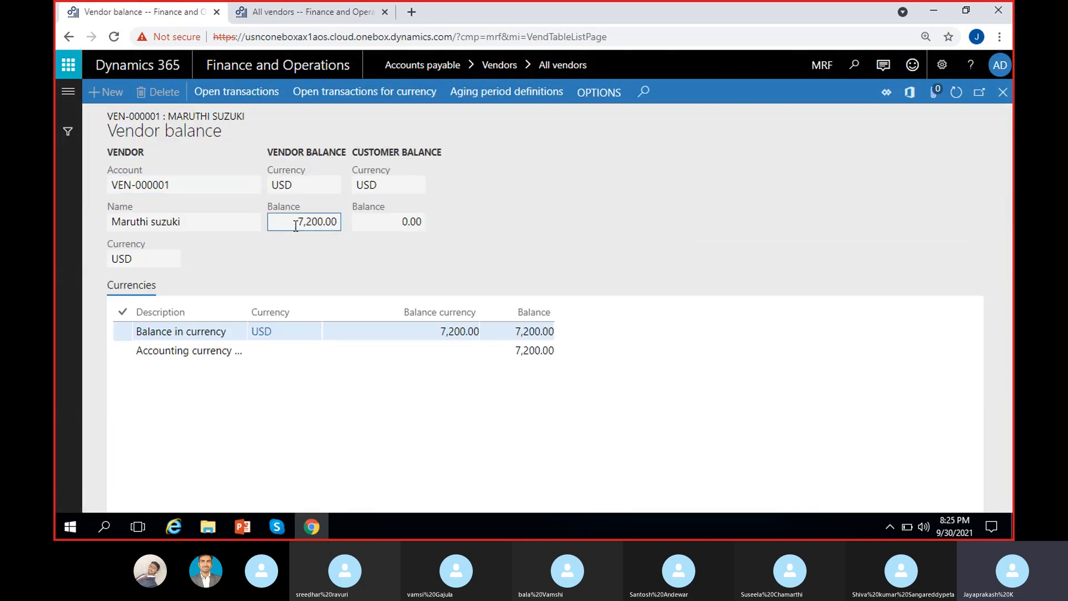
{"action": "left_click", "coordinate": [525, 245]}
{"action": "left_click", "coordinate": [292, 222]}
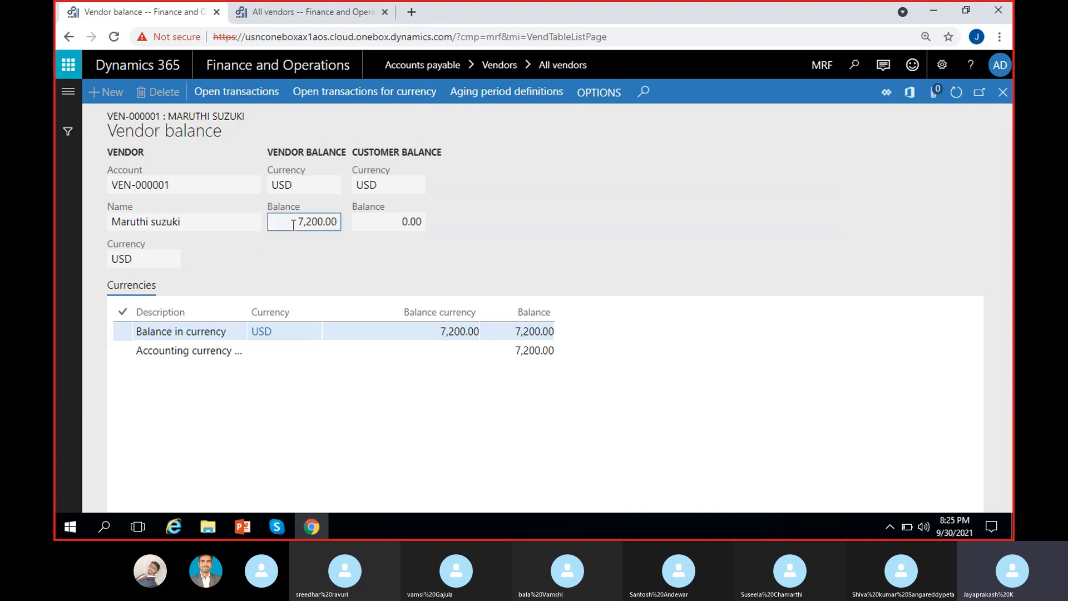
{"action": "left_click", "coordinate": [371, 239]}
{"action": "left_click_drag", "start_coordinate": [298, 223], "coordinate": [352, 257]}
Step: Close the balance page, view and close the empty Invoice journal, and return to General details
{"action": "left_click", "coordinate": [1003, 92]}
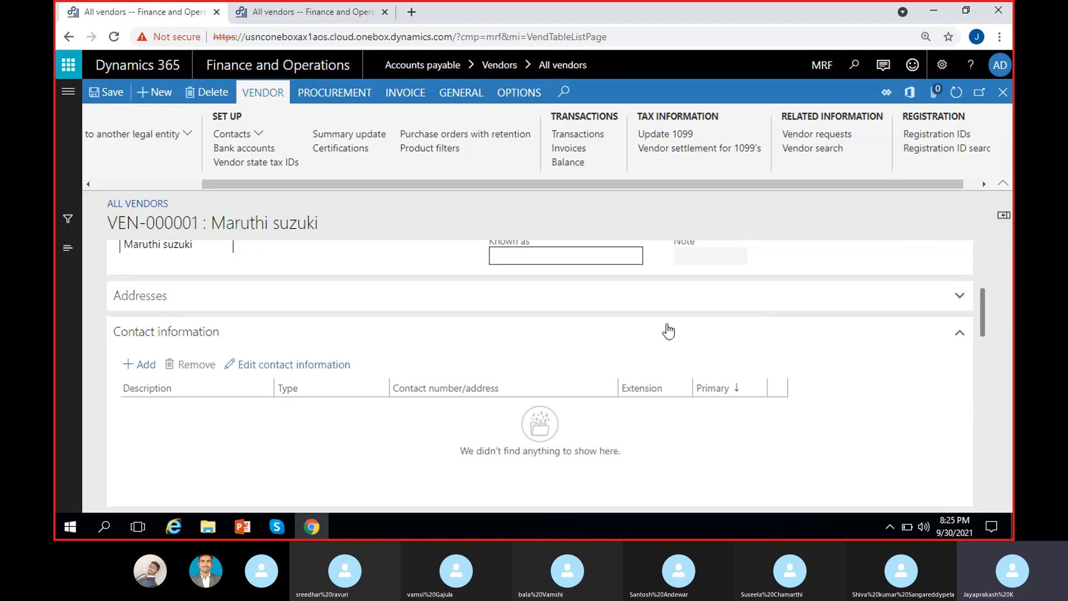
{"action": "left_click", "coordinate": [582, 151]}
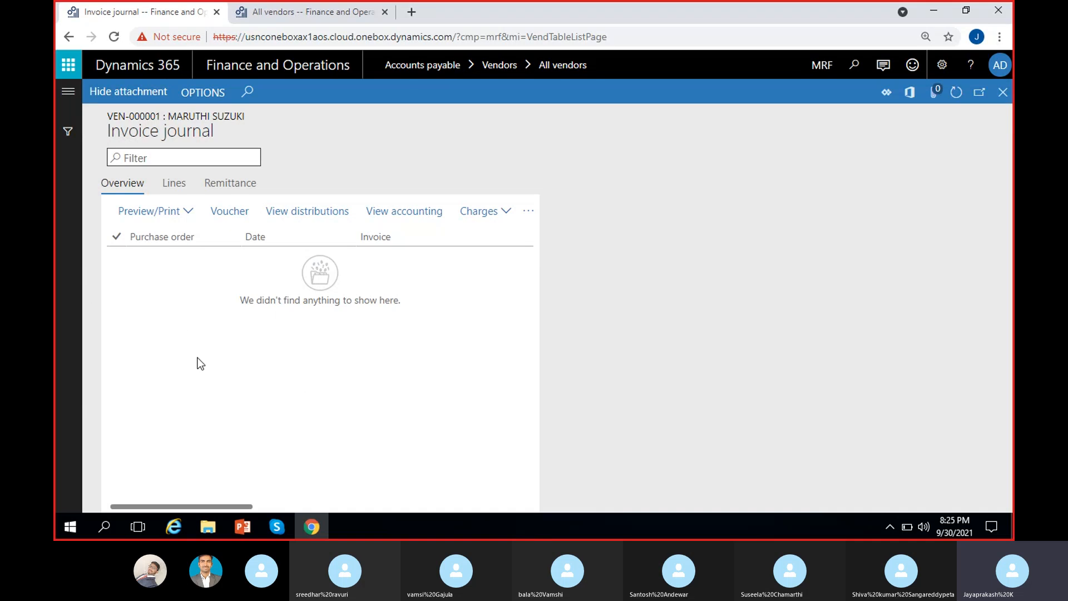
{"action": "left_click", "coordinate": [994, 102]}
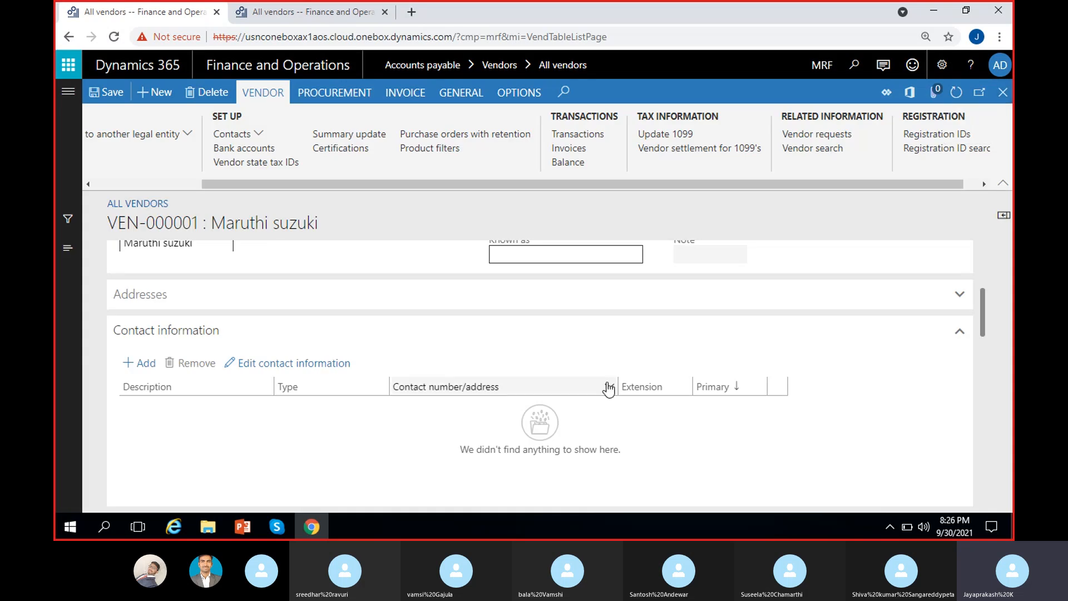
{"action": "scroll", "coordinate": [608, 386], "scroll_direction": "up", "scroll_amount": 3}
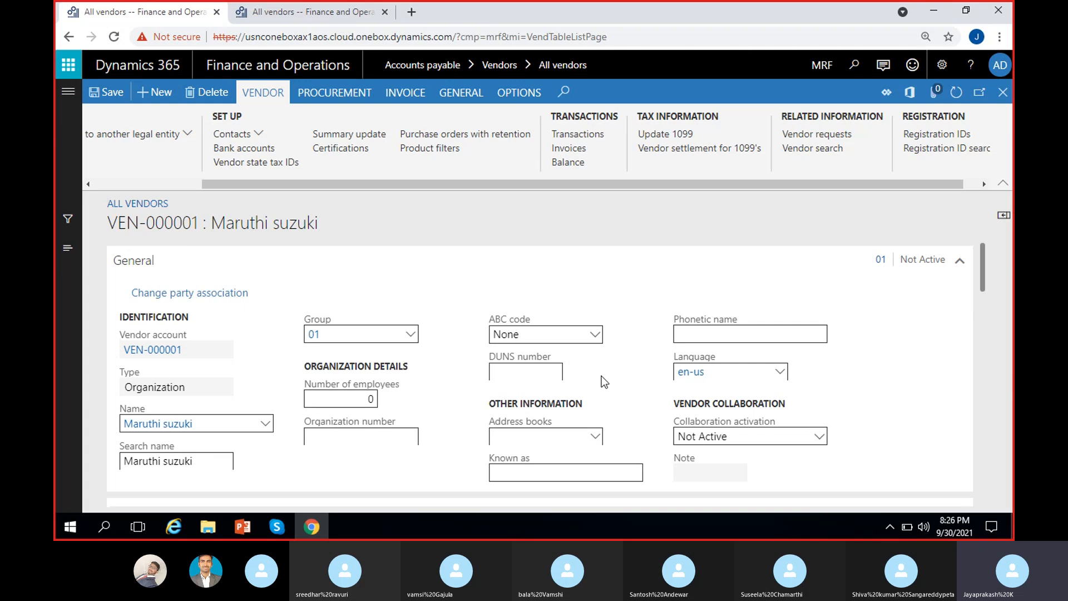
Step: Browse the Procurement ribbon actions, including the Agreements list, scrolling across to see the rest
{"action": "left_click", "coordinate": [345, 96]}
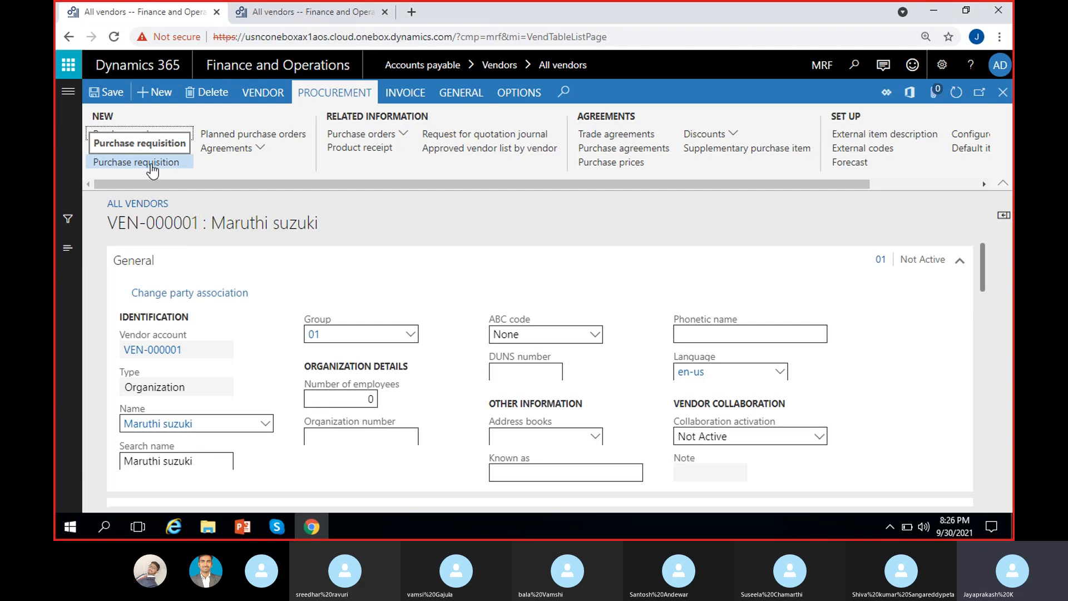
{"action": "left_click", "coordinate": [262, 150]}
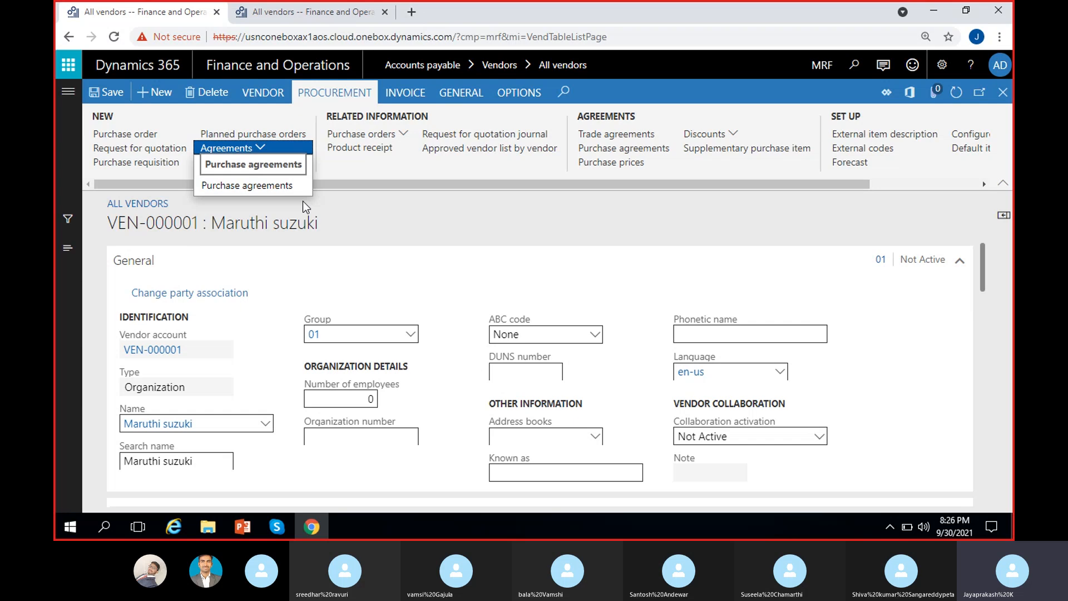
{"action": "left_click", "coordinate": [382, 206]}
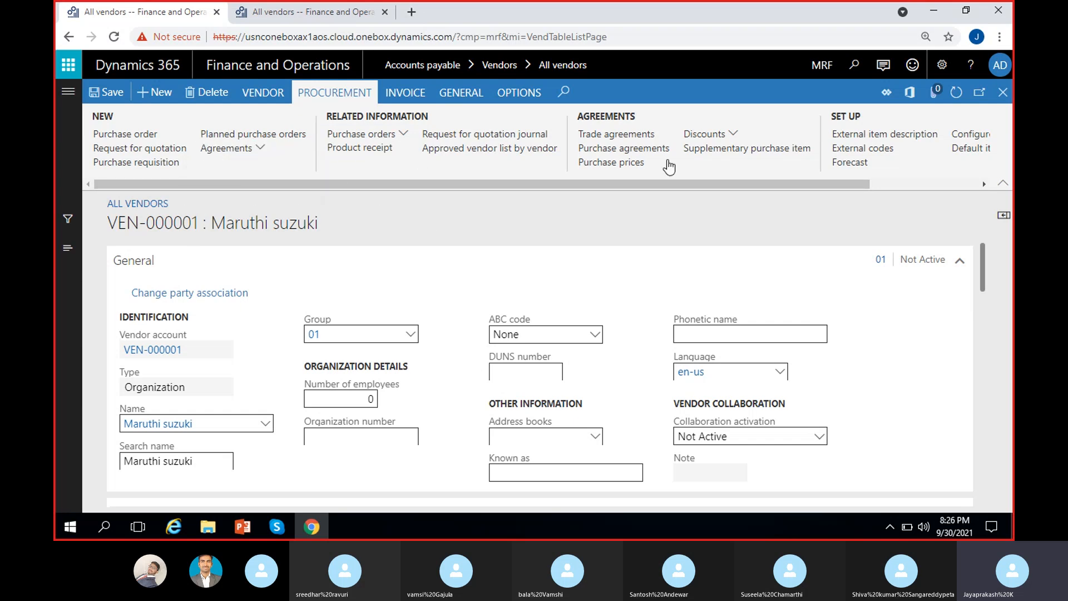
{"action": "left_click_drag", "start_coordinate": [673, 184], "coordinate": [806, 189]}
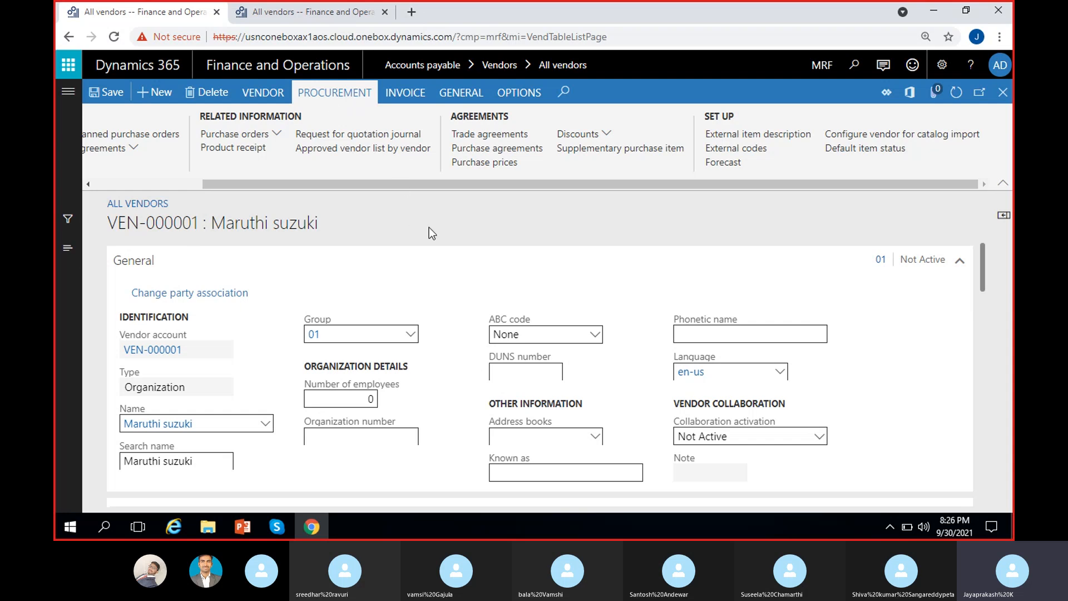
Step: Open the Payment journal and name new batch MRF-000060 VendPayJou (Vendor payment journal)
{"action": "left_click", "coordinate": [406, 93]}
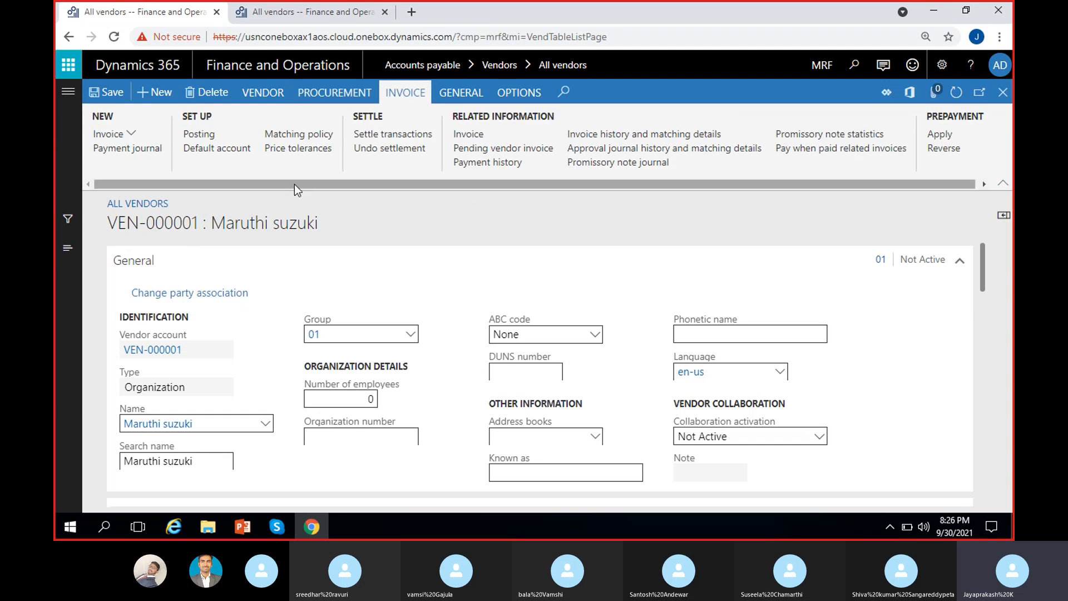
{"action": "left_click", "coordinate": [140, 152]}
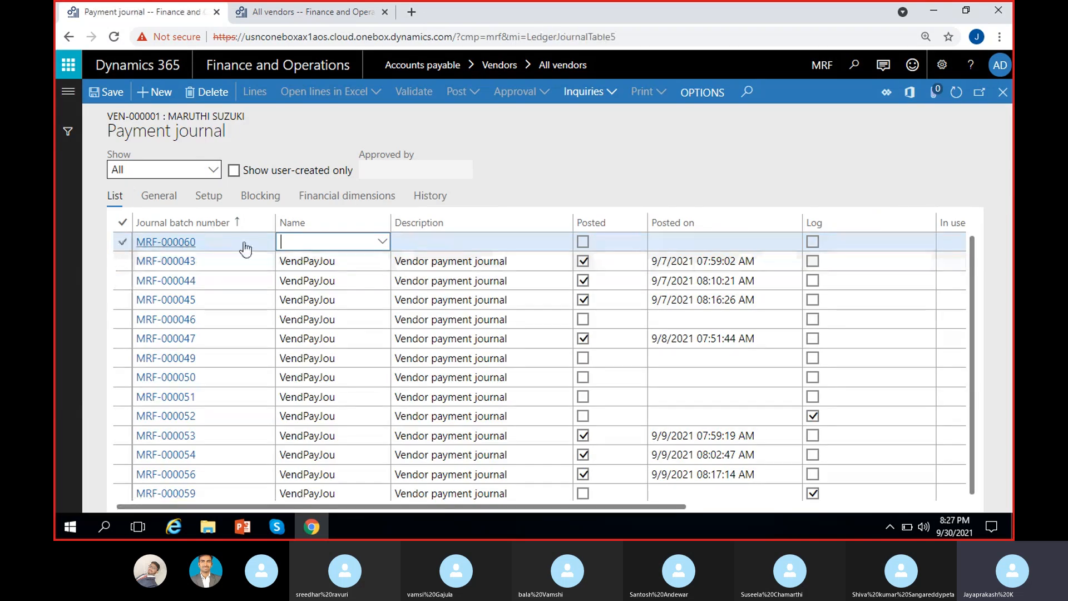
{"action": "left_click", "coordinate": [441, 244]}
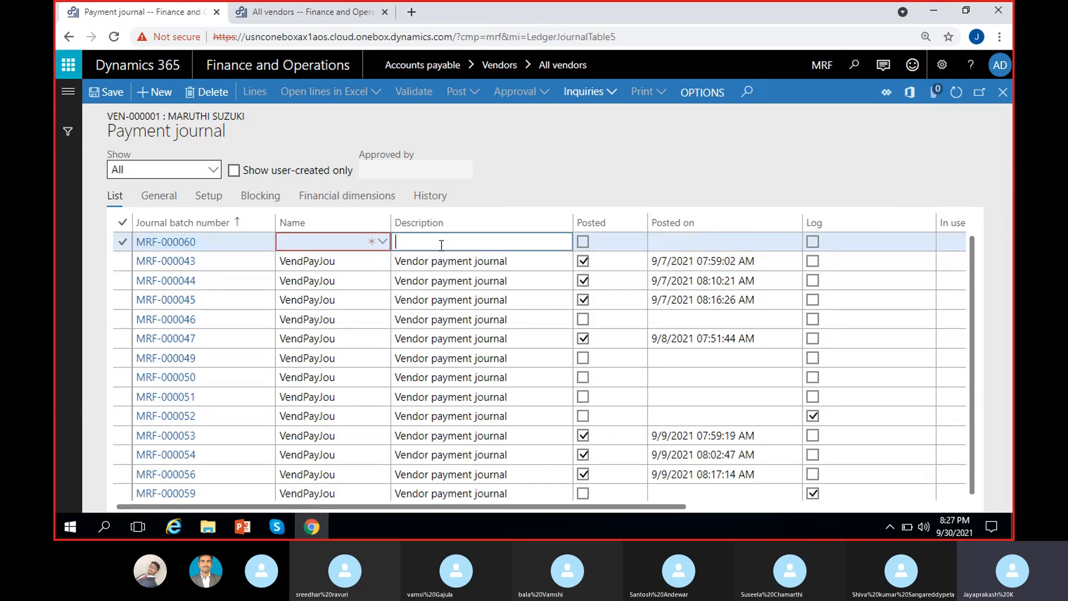
{"action": "left_click", "coordinate": [361, 241]}
{"action": "left_click", "coordinate": [383, 243]}
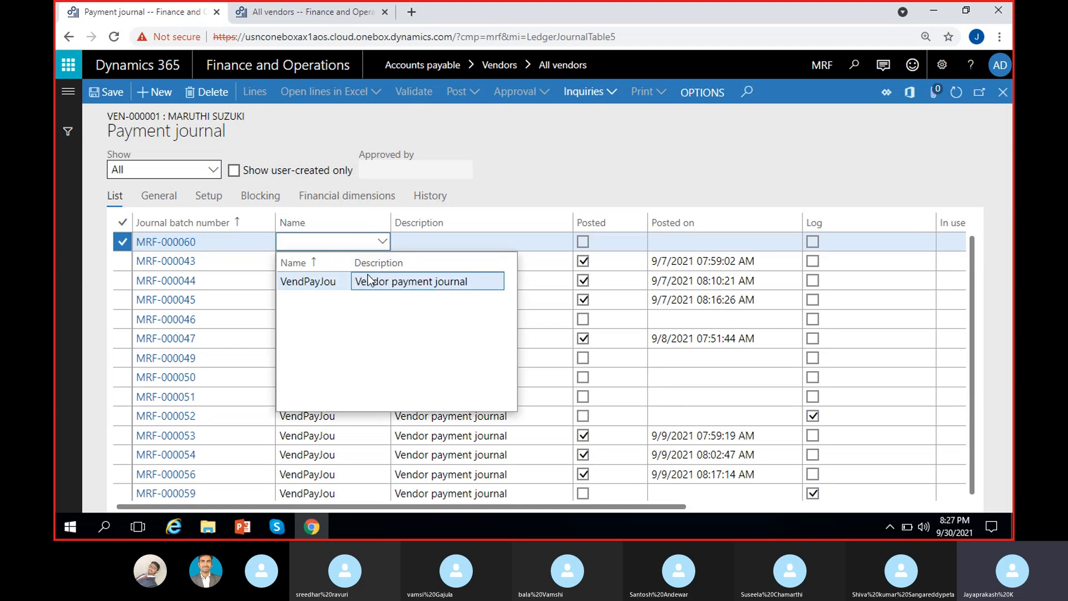
{"action": "left_click", "coordinate": [397, 282]}
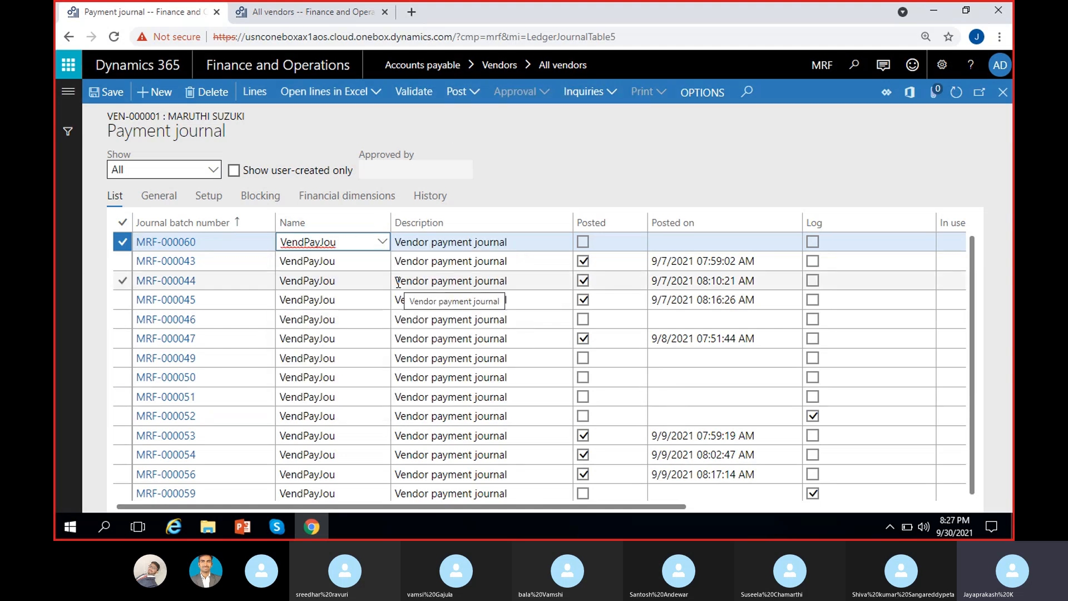
{"action": "left_click", "coordinate": [551, 168]}
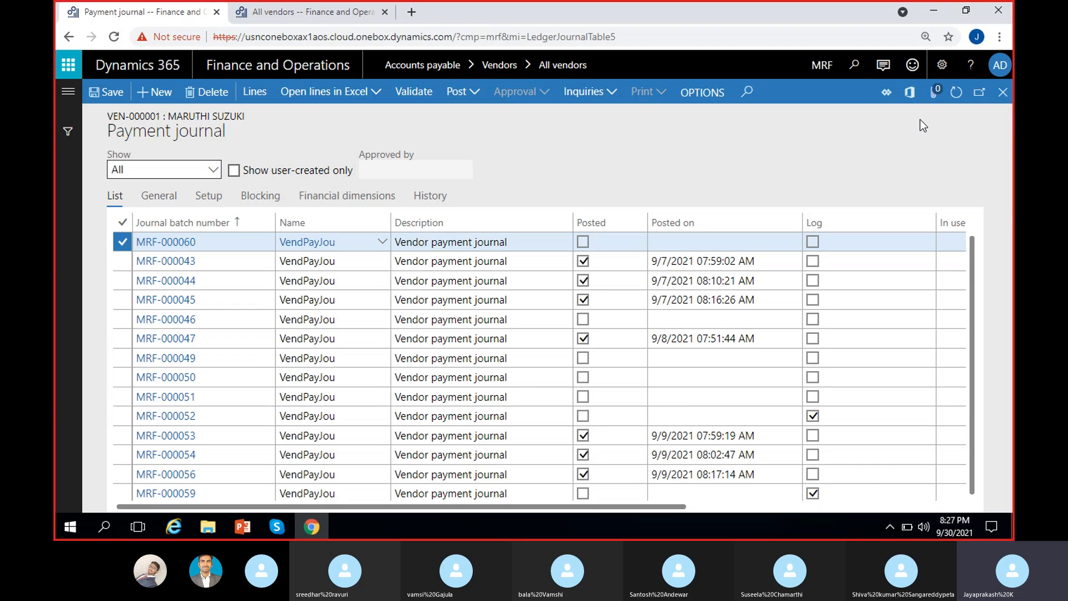
Step: Close the Payment journal page to return to vendor VEN-000001
{"action": "left_click", "coordinate": [1003, 92]}
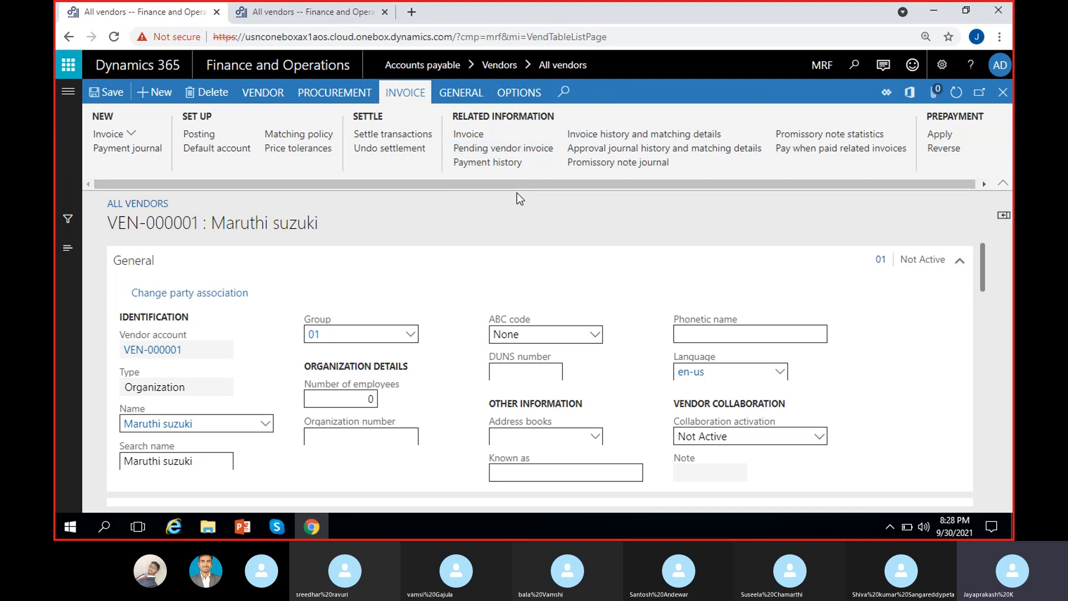
Step: Scroll the Invoice ribbon, open Reverse prepayment application, and close the empty page
{"action": "left_click_drag", "start_coordinate": [507, 185], "coordinate": [556, 187]}
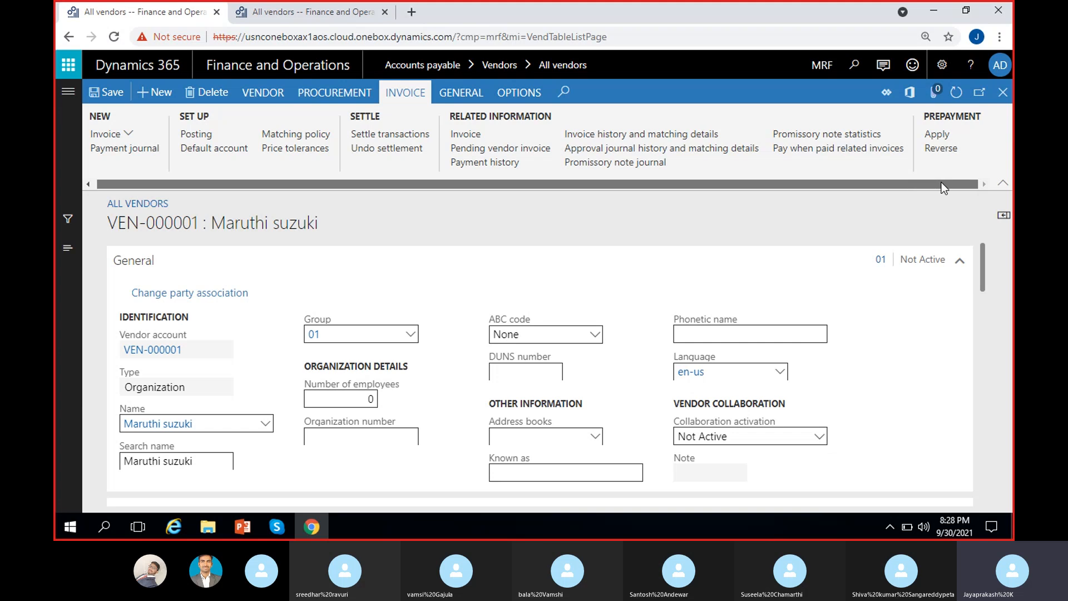
{"action": "left_click_drag", "start_coordinate": [961, 159], "coordinate": [953, 158]}
{"action": "left_click", "coordinate": [916, 163]}
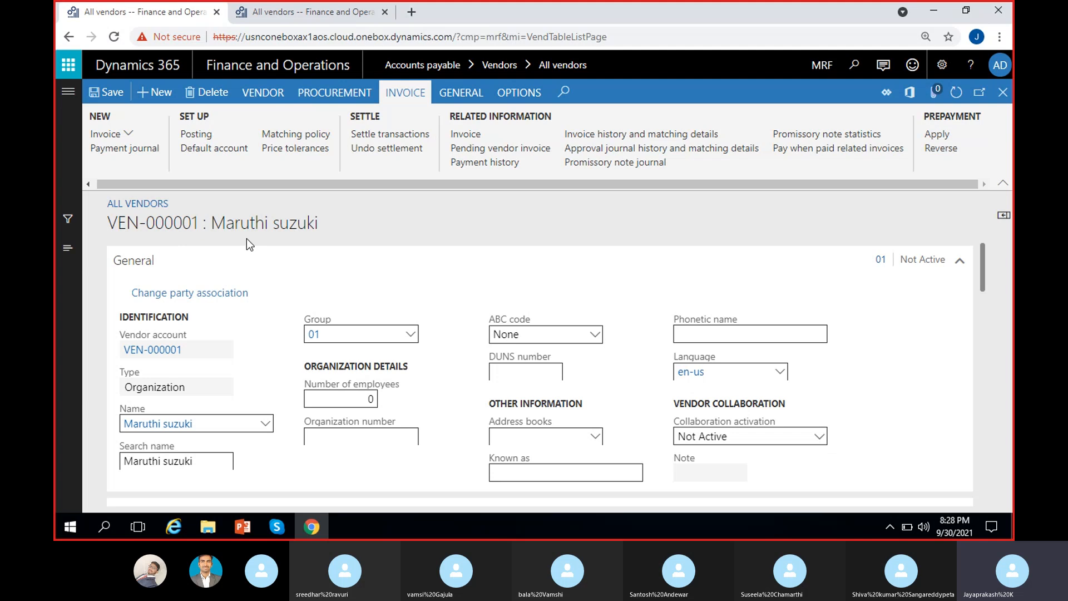
{"action": "left_click", "coordinate": [950, 149]}
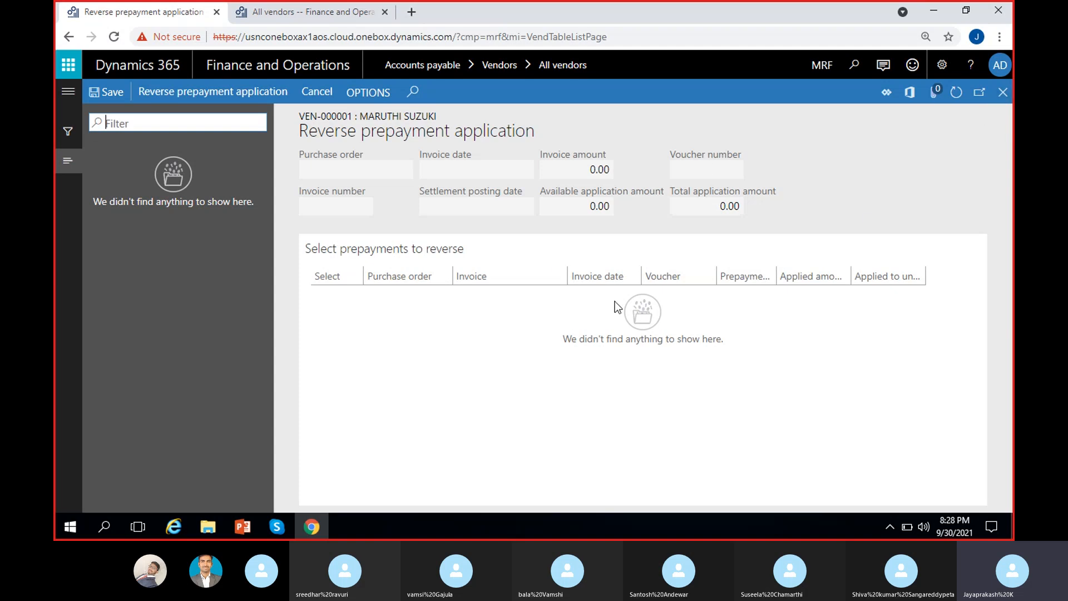
{"action": "left_click", "coordinate": [1003, 92]}
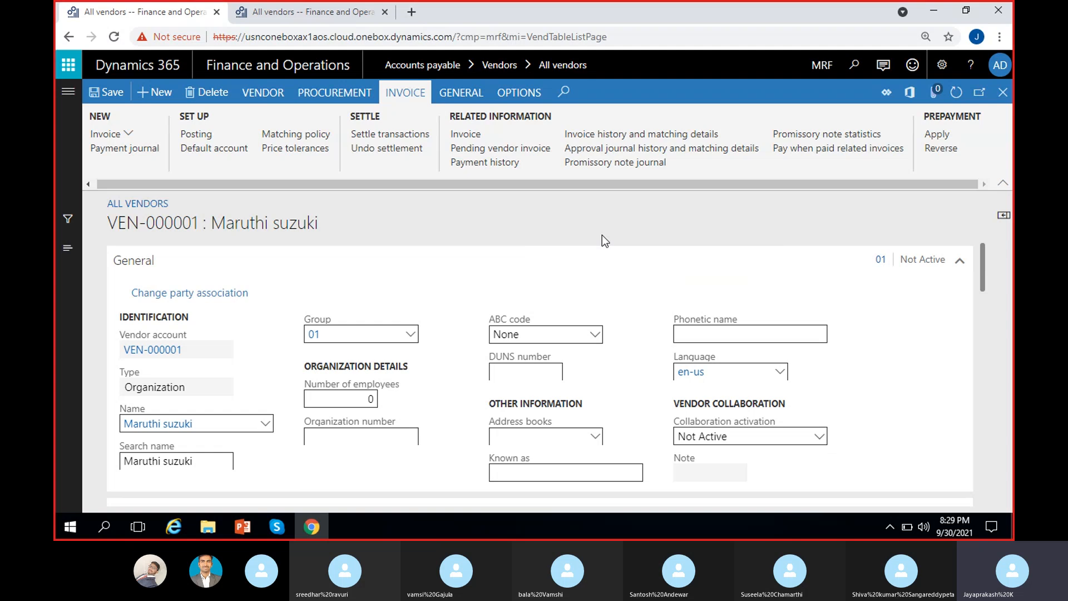
Step: Show the General ribbon actions such as activities, cases, campaigns and period statistics
{"action": "left_click", "coordinate": [461, 95]}
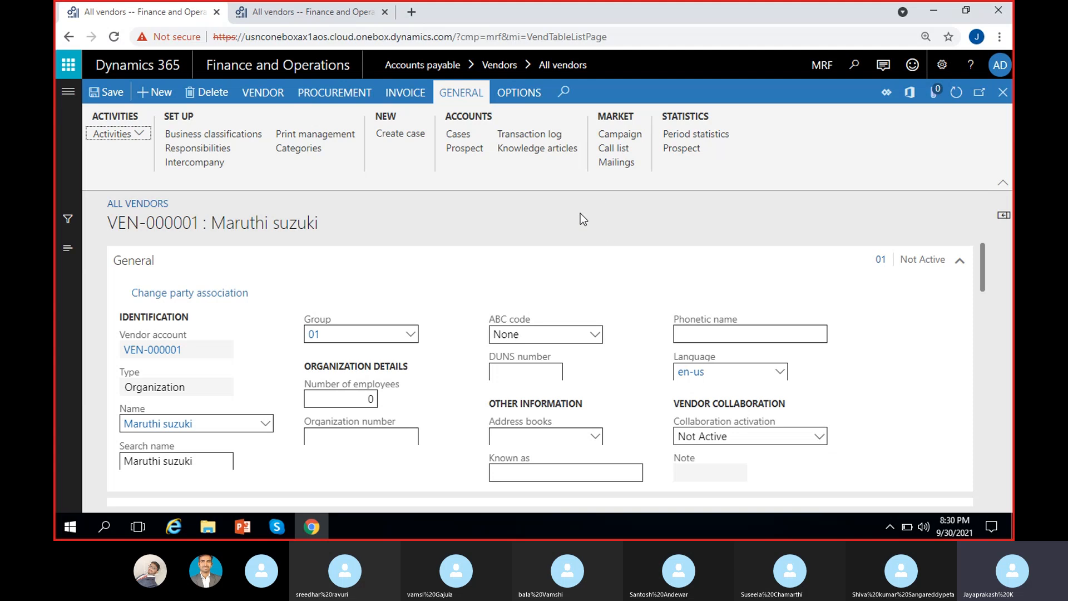
Step: Return to the Vendor ribbon and close the VEN-000001 record
{"action": "scroll", "coordinate": [469, 446], "scroll_direction": "down", "scroll_amount": 5}
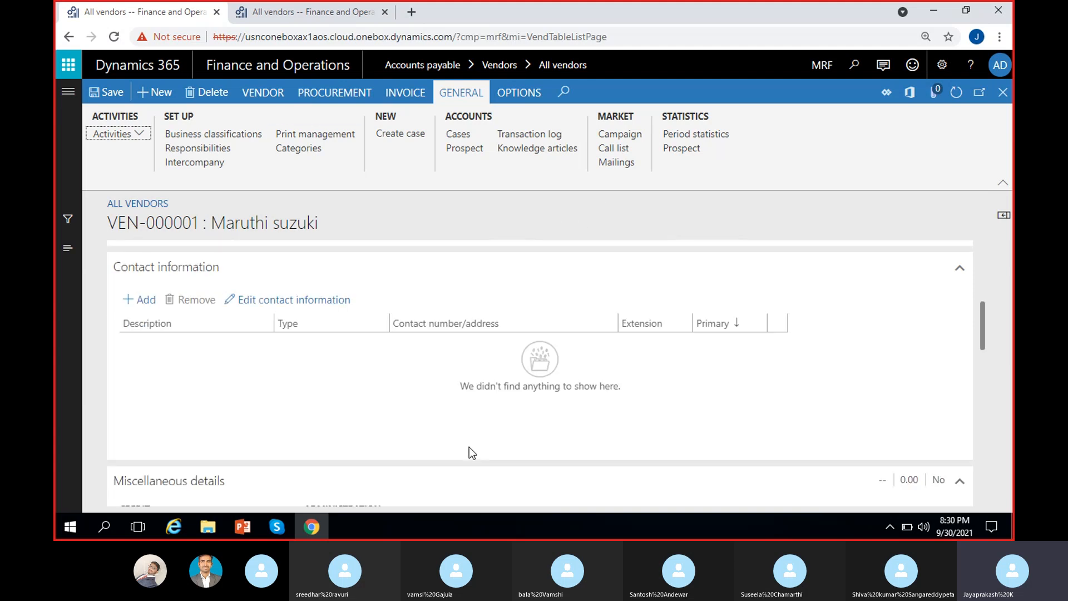
{"action": "scroll", "coordinate": [469, 446], "scroll_direction": "up", "scroll_amount": 5}
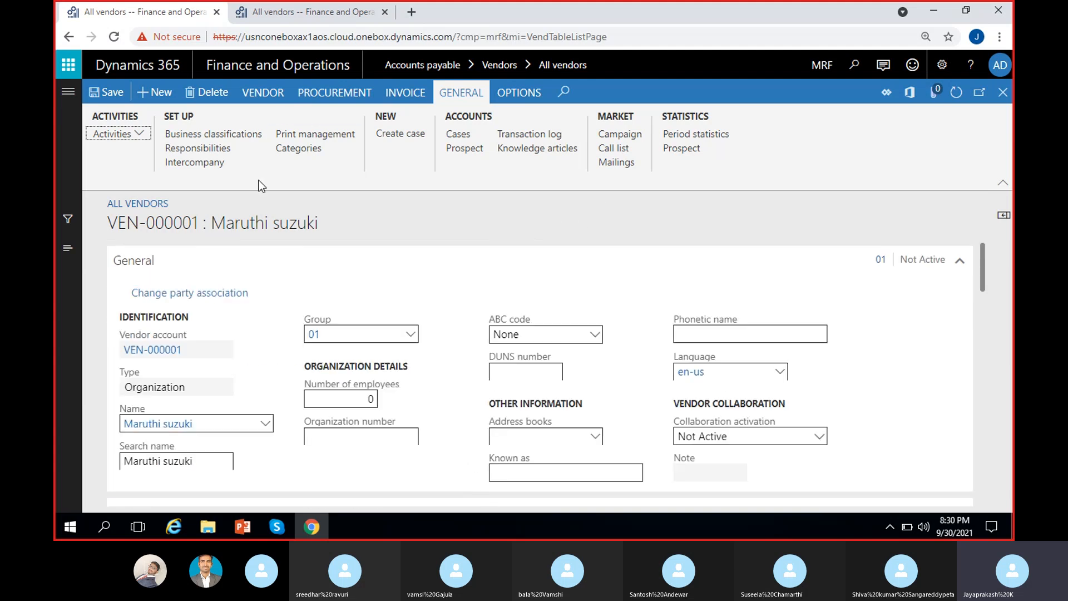
{"action": "left_click", "coordinate": [263, 93]}
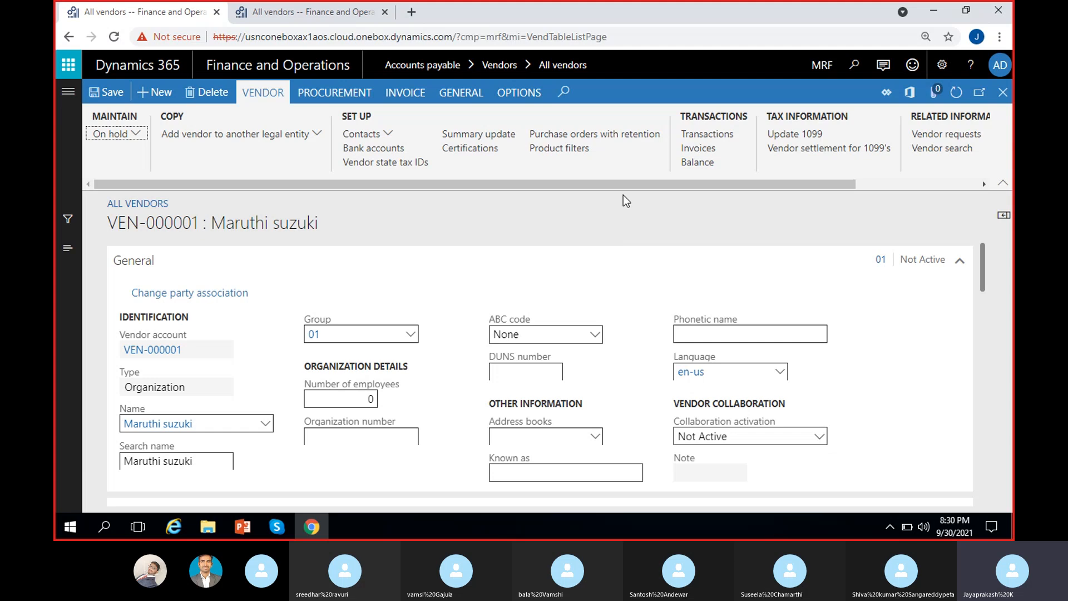
{"action": "left_click", "coordinate": [1004, 93]}
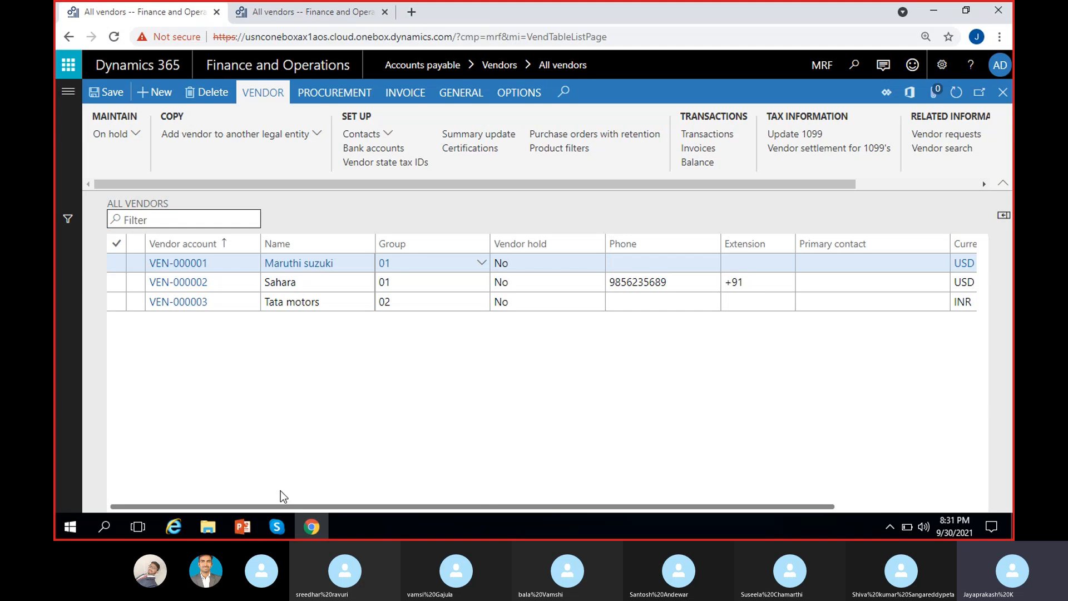
Step: Open the MS Dynamics 8 PM notes from the Documents folder in File Explorer
{"action": "left_click", "coordinate": [216, 523]}
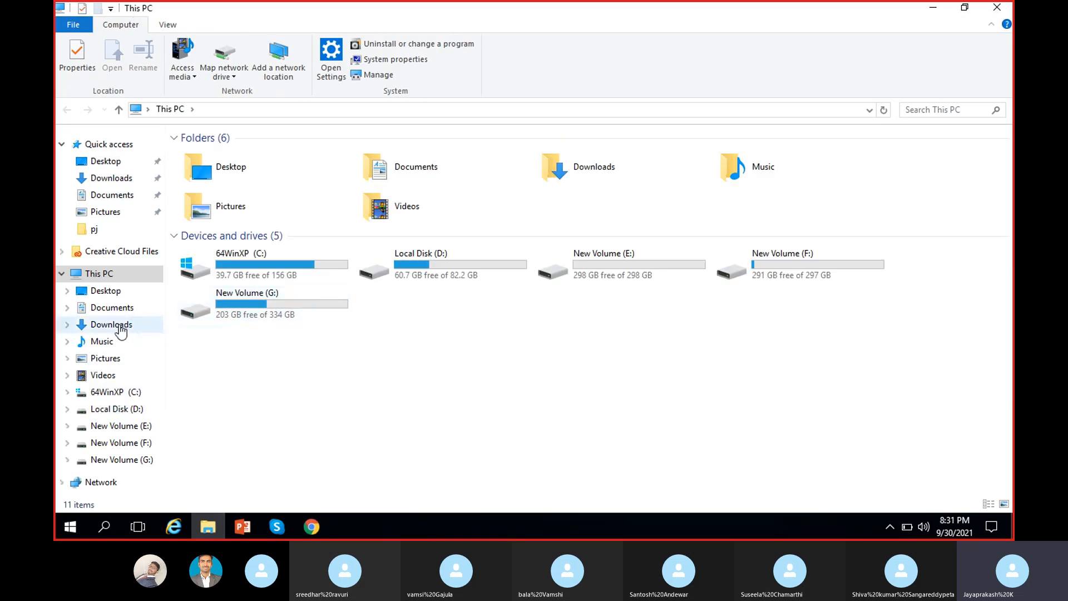
{"action": "left_click", "coordinate": [124, 328]}
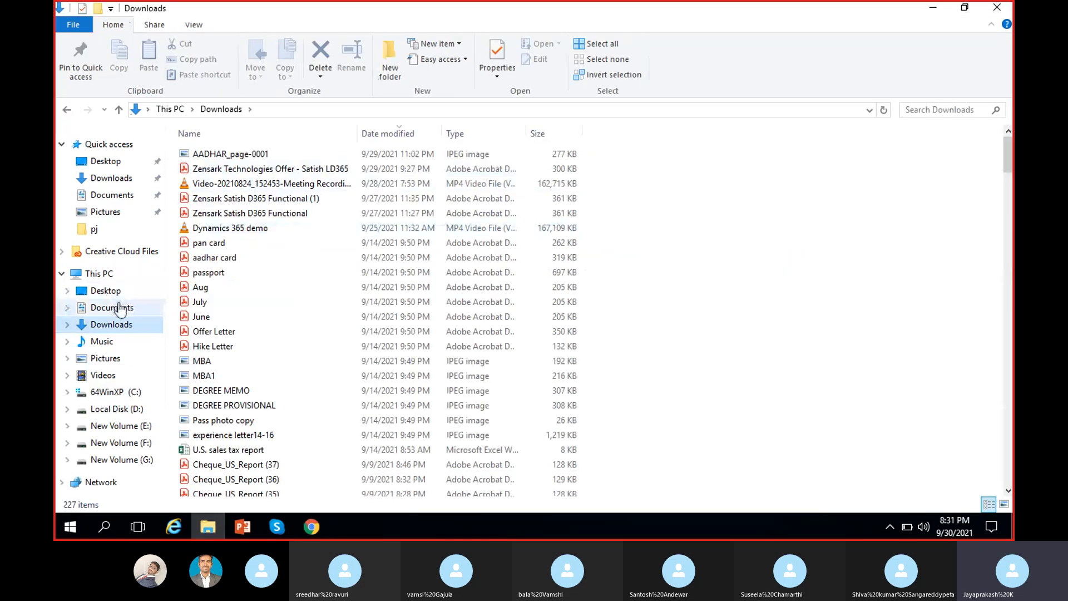
{"action": "left_click", "coordinate": [124, 306]}
{"action": "left_click", "coordinate": [264, 156]}
{"action": "double_click", "coordinate": [264, 155]}
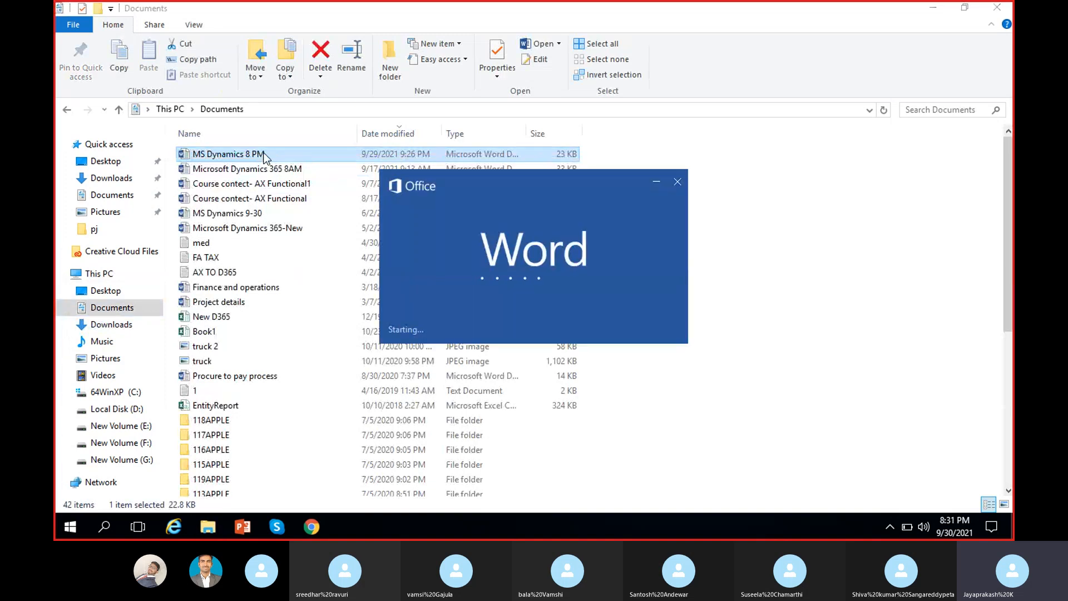
Step: Scroll down the notes and place the cursor after the v-3 Tata-2 line
{"action": "scroll", "coordinate": [1001, 61], "scroll_direction": "down", "scroll_amount": 6}
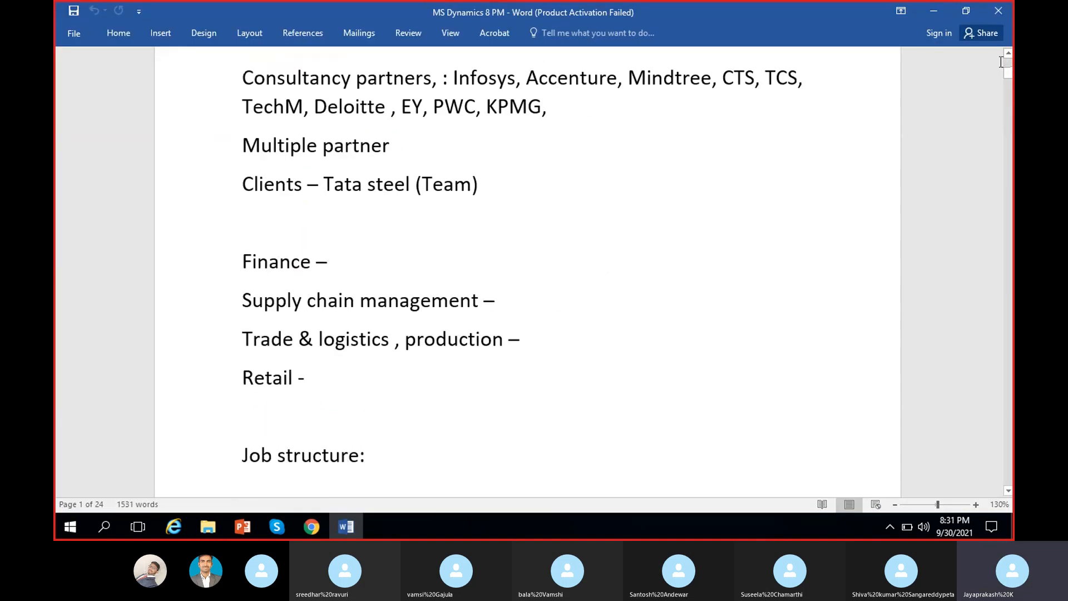
{"action": "left_click_drag", "start_coordinate": [1001, 61], "coordinate": [1007, 336]}
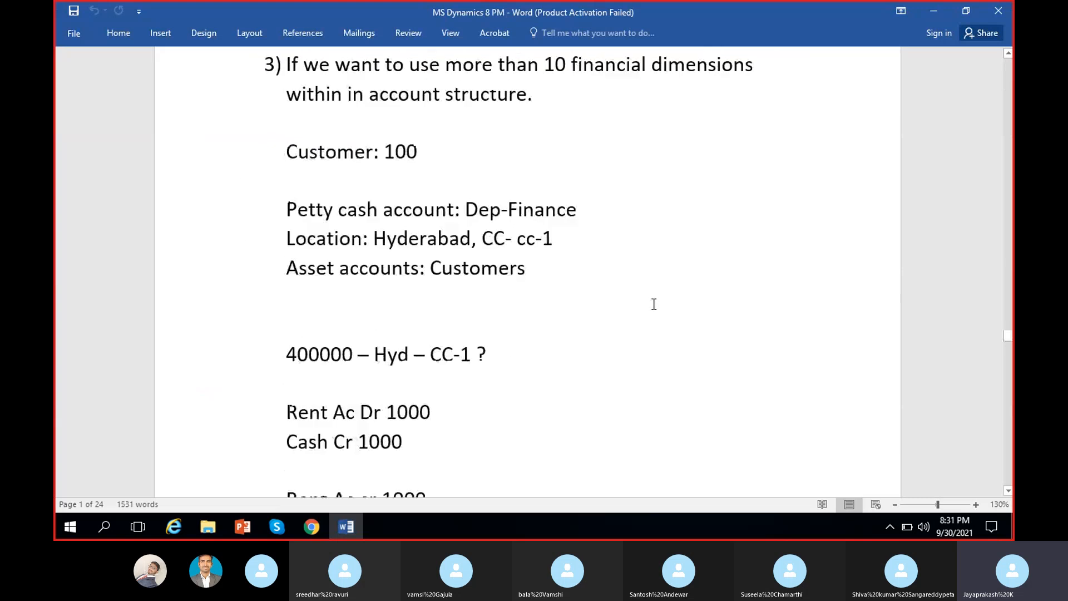
{"action": "scroll", "coordinate": [655, 317], "scroll_direction": "down", "scroll_amount": 15}
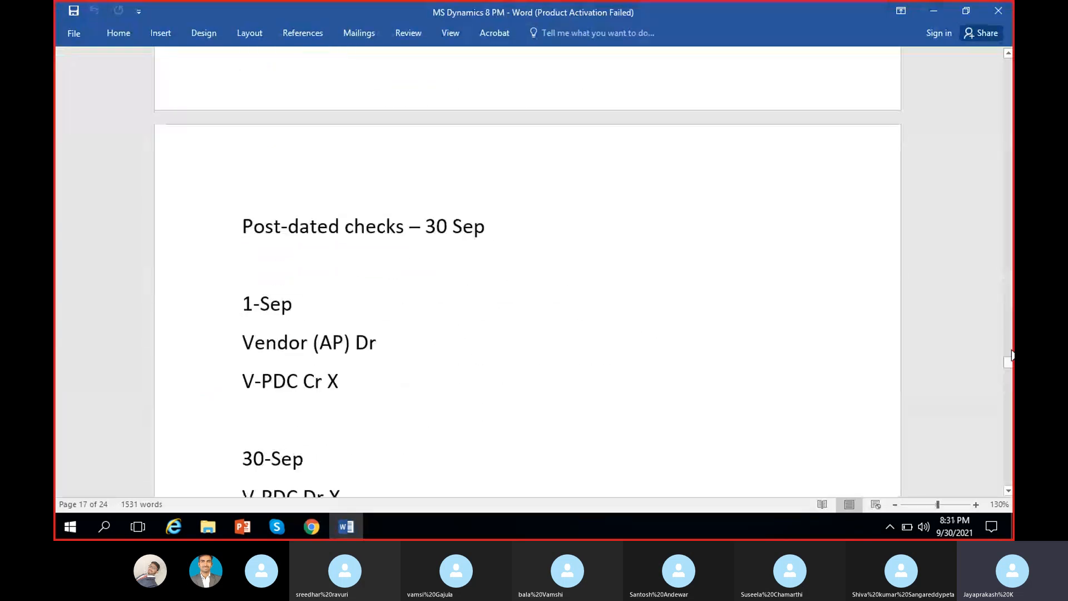
{"action": "left_click_drag", "start_coordinate": [1008, 362], "coordinate": [1009, 460]}
{"action": "left_click", "coordinate": [538, 439]}
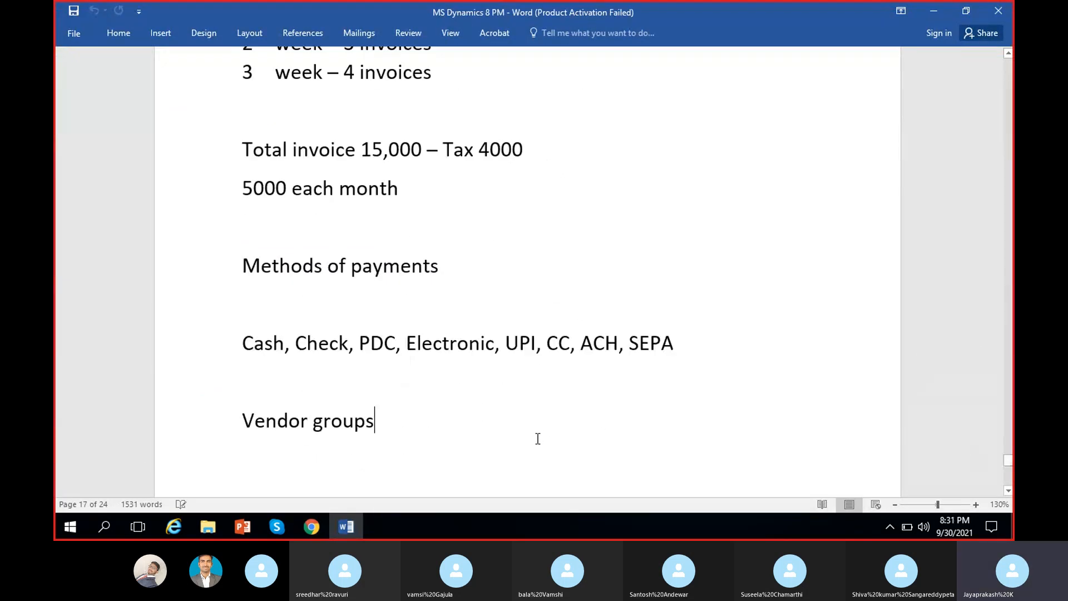
{"action": "scroll", "coordinate": [534, 426], "scroll_direction": "down", "scroll_amount": 10}
{"action": "left_click", "coordinate": [479, 282]}
{"action": "scroll", "coordinate": [445, 263], "scroll_direction": "up", "scroll_amount": 2}
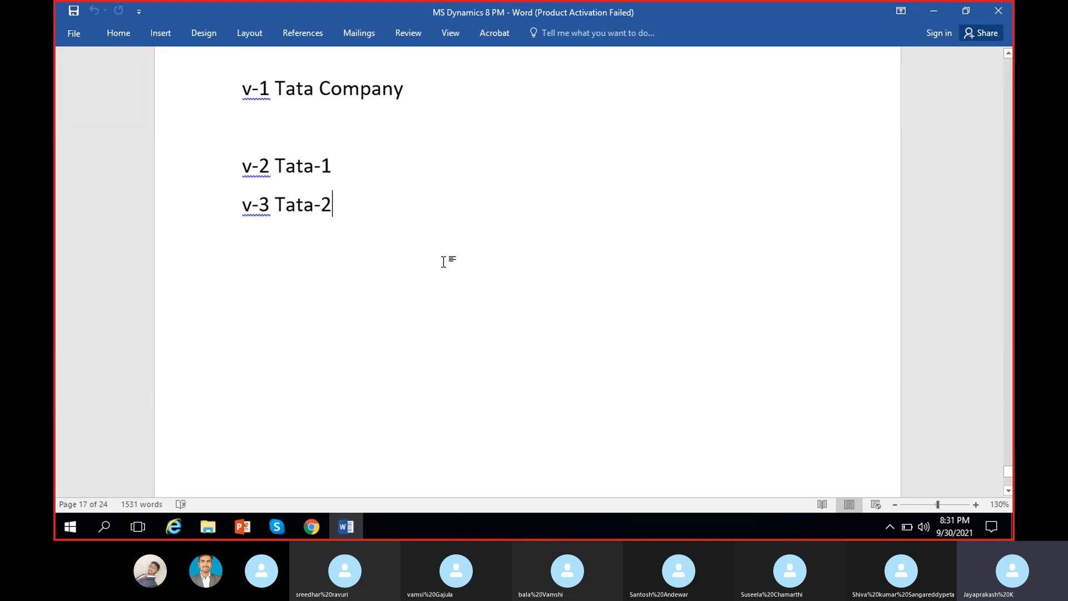
Step: Add an underlined 'Posting profile:' heading below v-3 Tata-2, with blank lines beneath
{"action": "key", "text": "Return"}
{"action": "key", "text": "Return"}
{"action": "type", "text": "Po"}
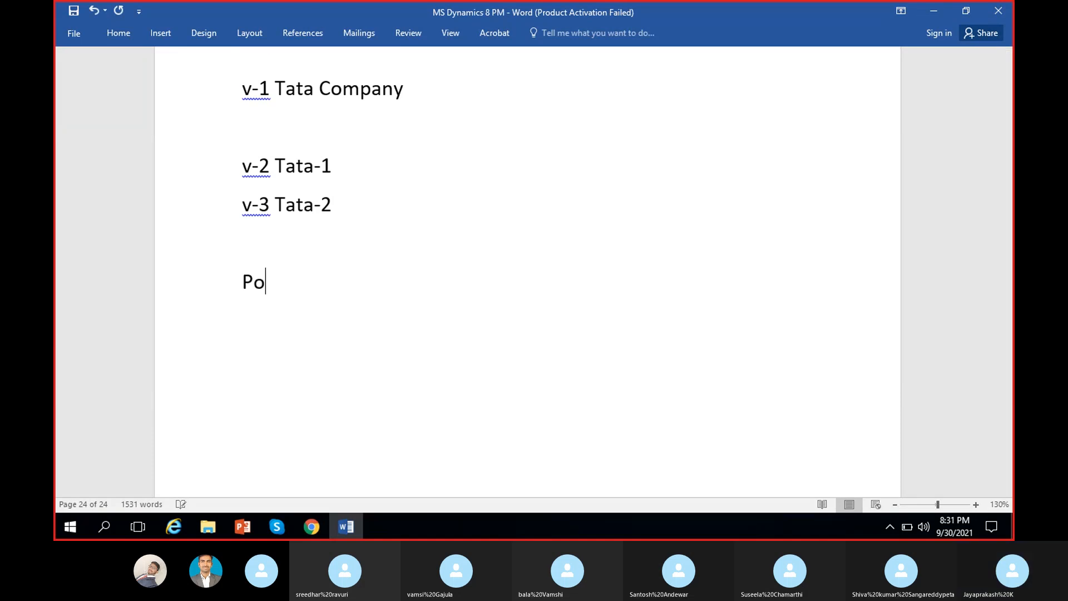
{"action": "type", "text": "sting pr"}
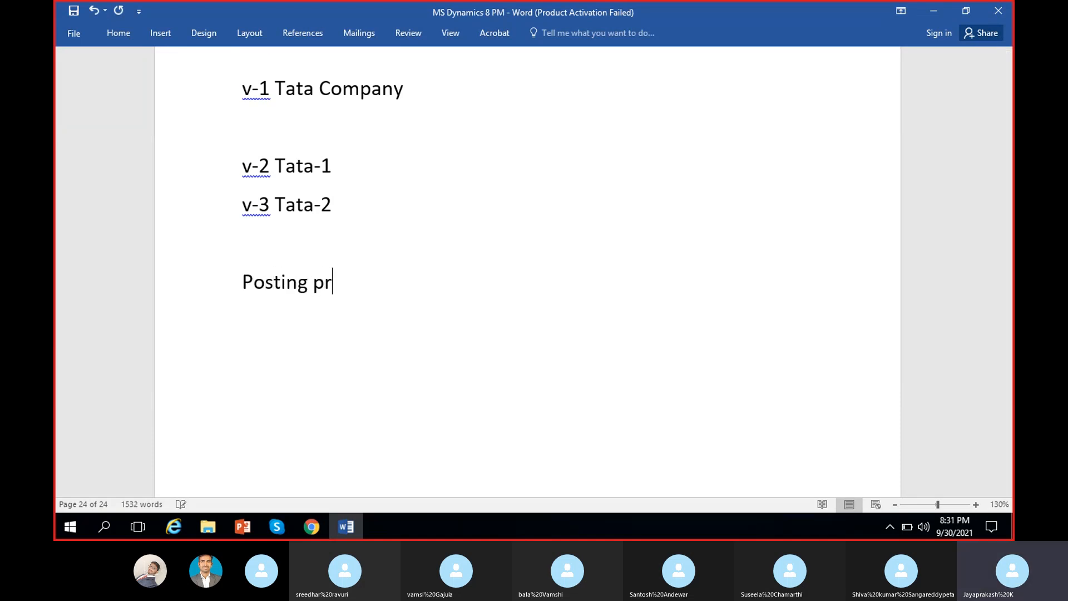
{"action": "type", "text": "ofile:"}
{"action": "left_click_drag", "start_coordinate": [242, 282], "coordinate": [384, 282]}
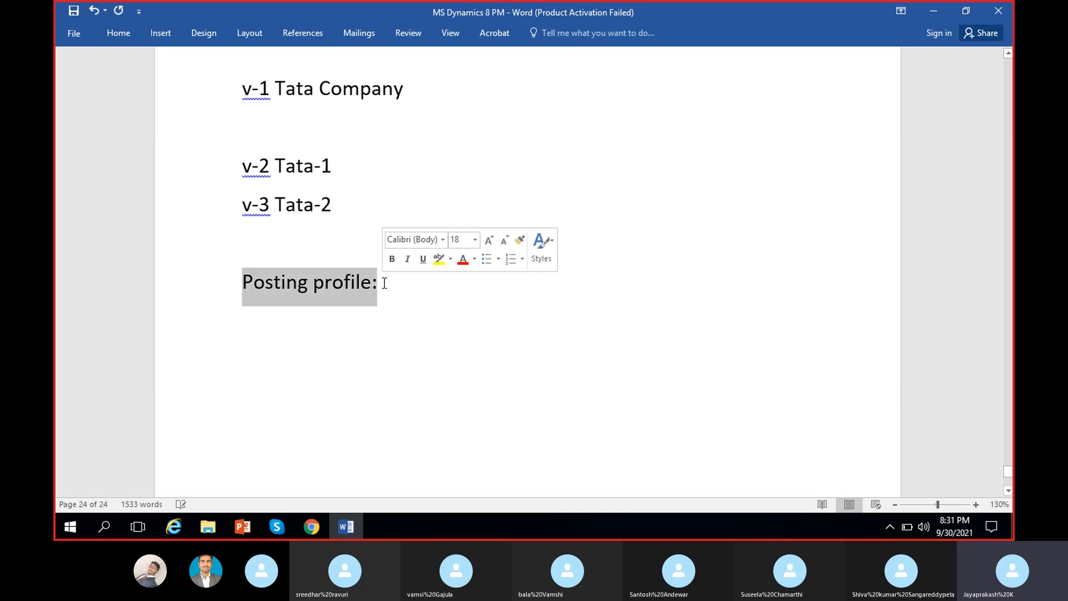
{"action": "key", "text": "ctrl+u"}
{"action": "left_click", "coordinate": [412, 282]}
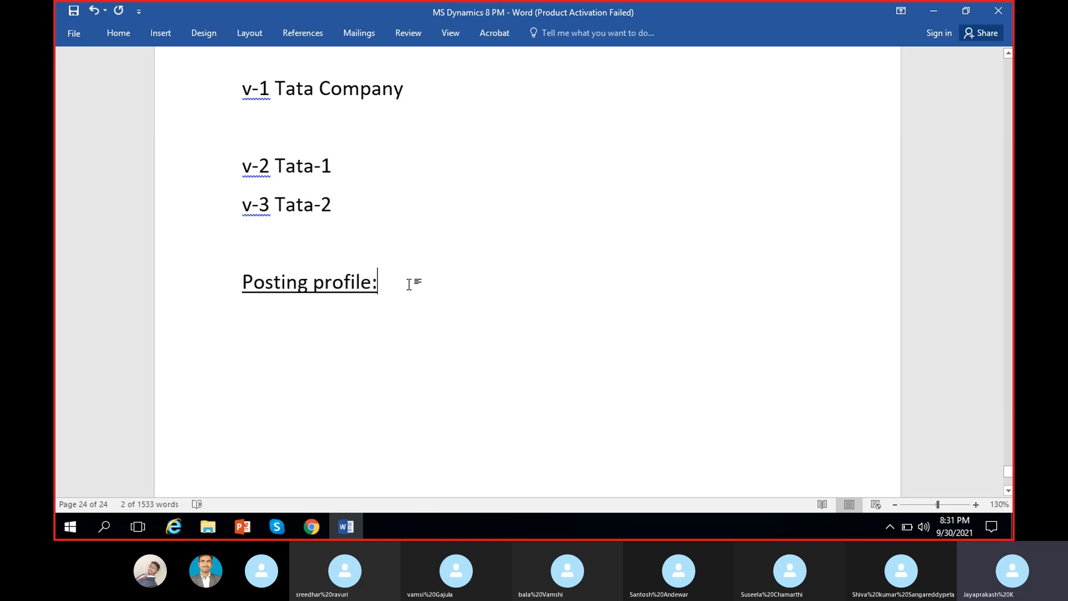
{"action": "key", "text": "Return"}
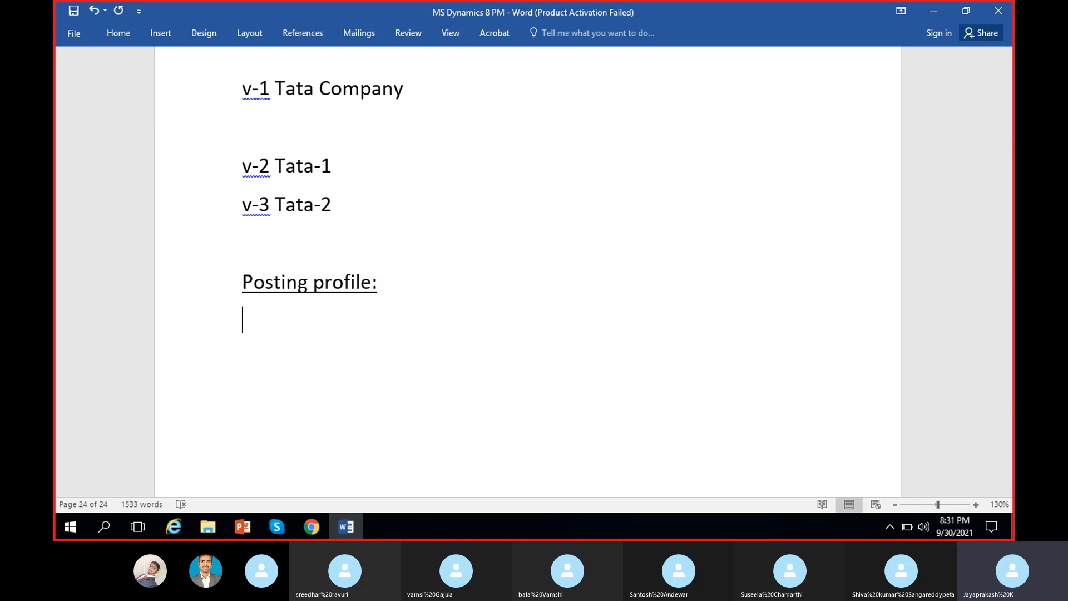
{"action": "key", "text": "Return"}
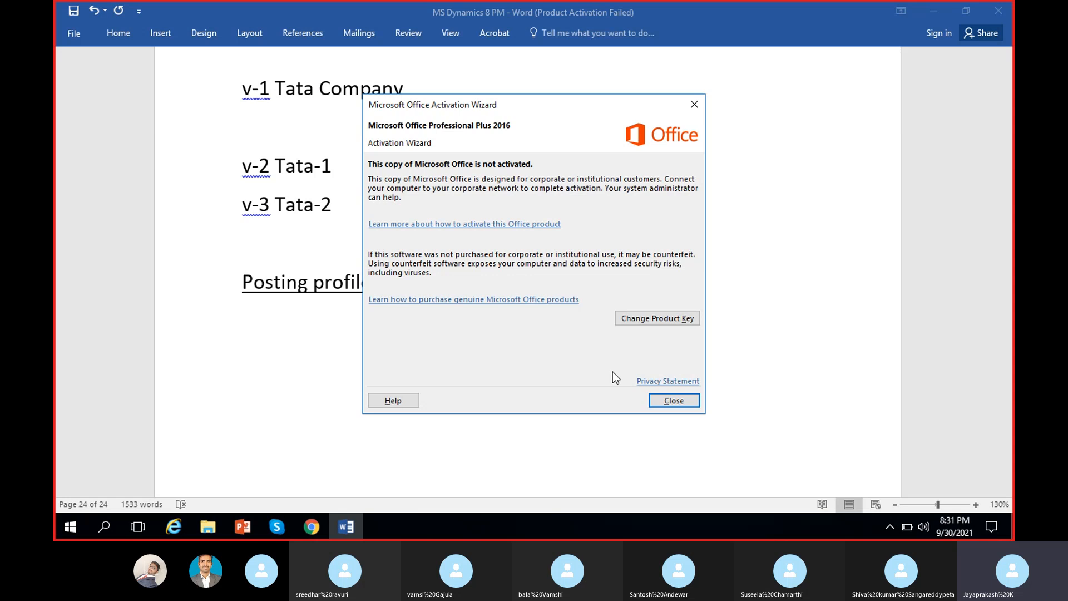
Step: Dismiss the Office activation notice and begin the definition 'Posting profile is a co…'
{"action": "left_click", "coordinate": [674, 401]}
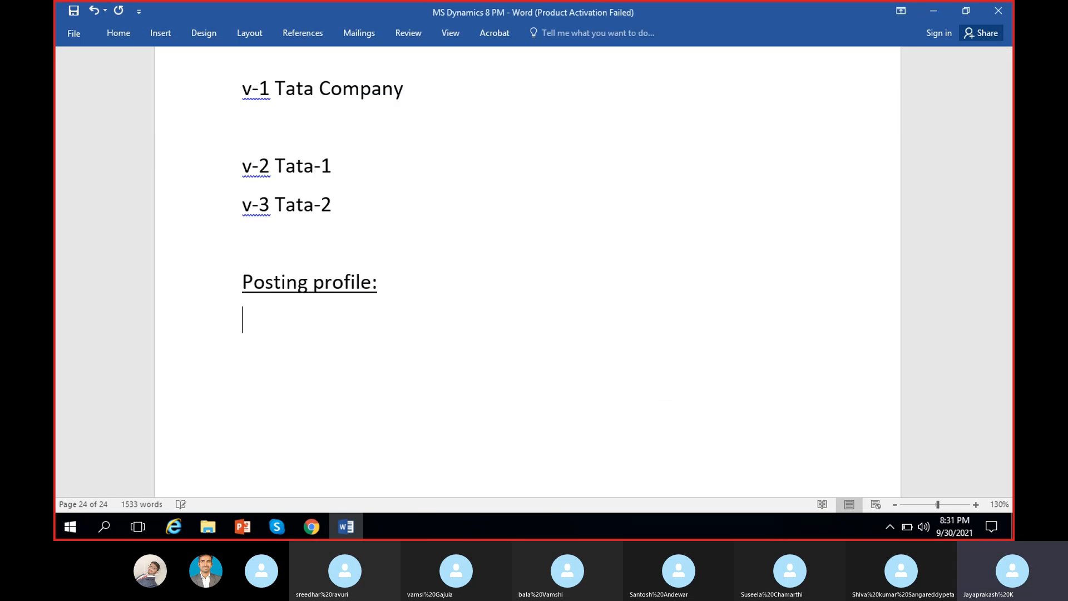
{"action": "key", "text": "BackSpace"}
{"action": "type", "text": "P"}
{"action": "key", "text": "BackSpace"}
{"action": "type", "text": "Posting "}
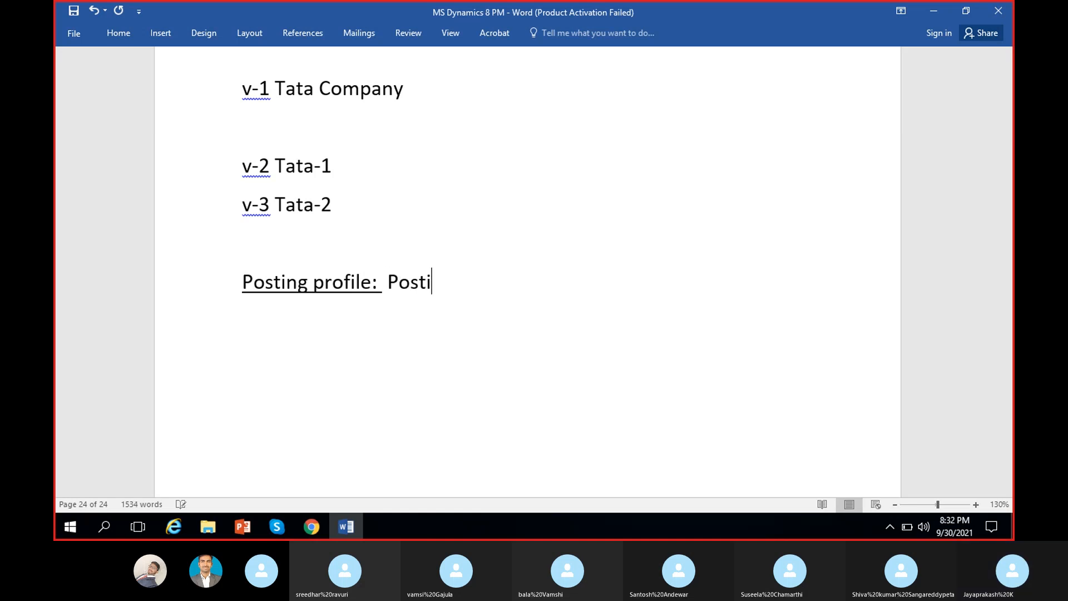
{"action": "type", "text": "profile "}
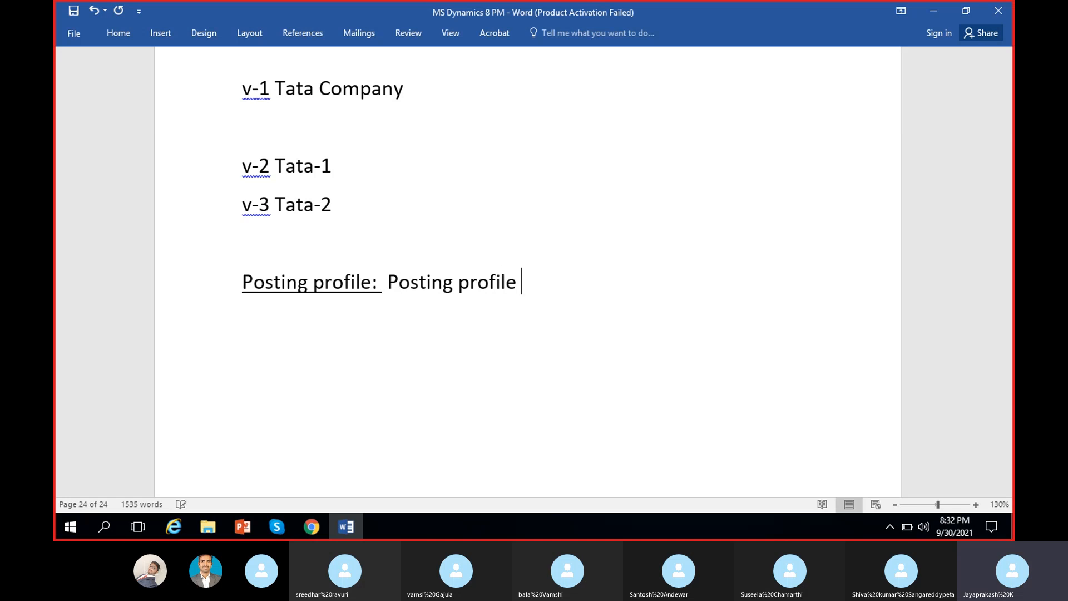
{"action": "type", "text": "is an ar"}
{"action": "key", "text": "BackSpace"}
{"action": "key", "text": "BackSpace"}
{"action": "key", "text": "BackSpace"}
{"action": "key", "text": "BackSpace"}
{"action": "key", "text": "BackSpace"}
{"action": "type", "text": "a con"}
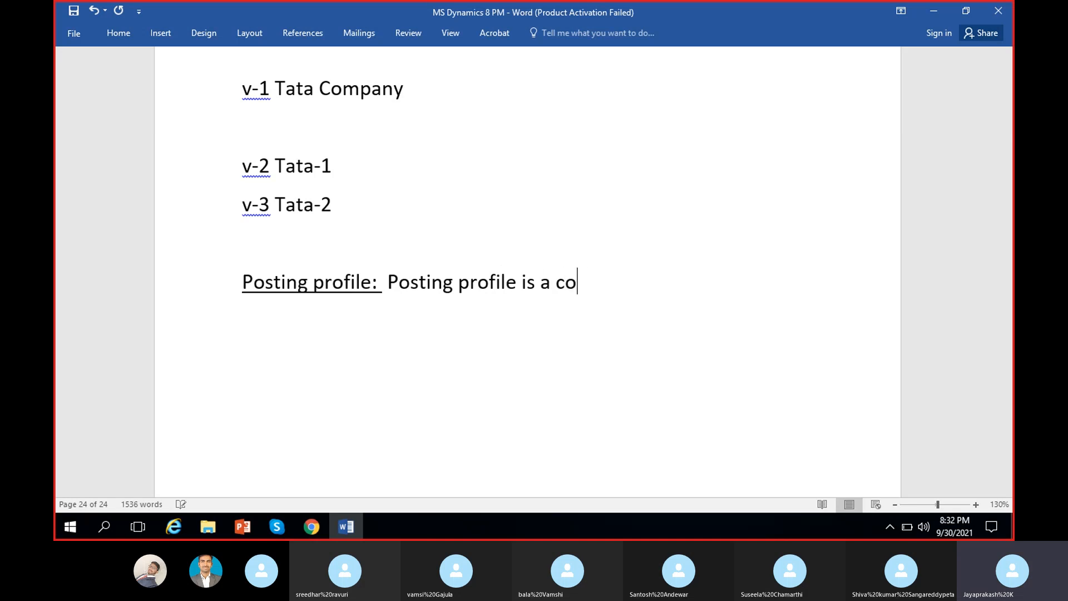
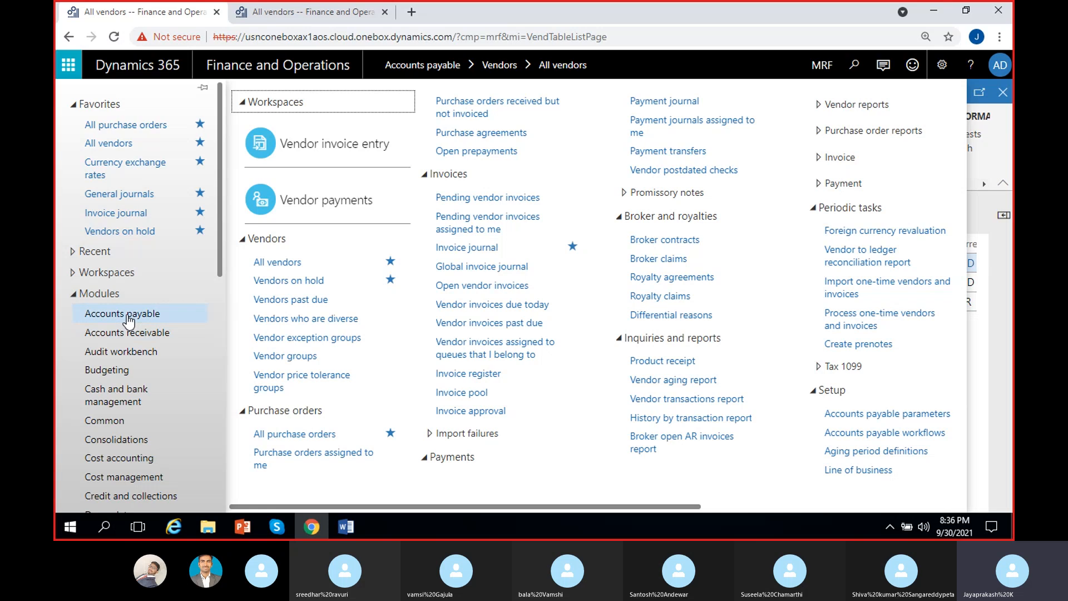
Step: Open Accounts payable > Setup > Vendor posting profiles
{"action": "left_click_drag", "start_coordinate": [592, 506], "coordinate": [855, 507]}
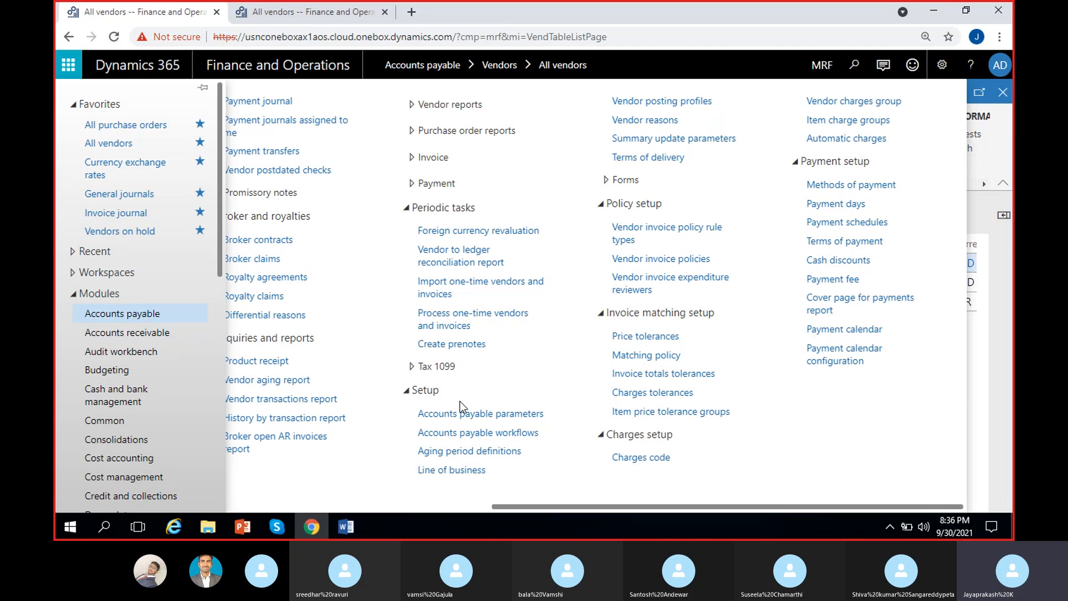
{"action": "left_click", "coordinate": [666, 103]}
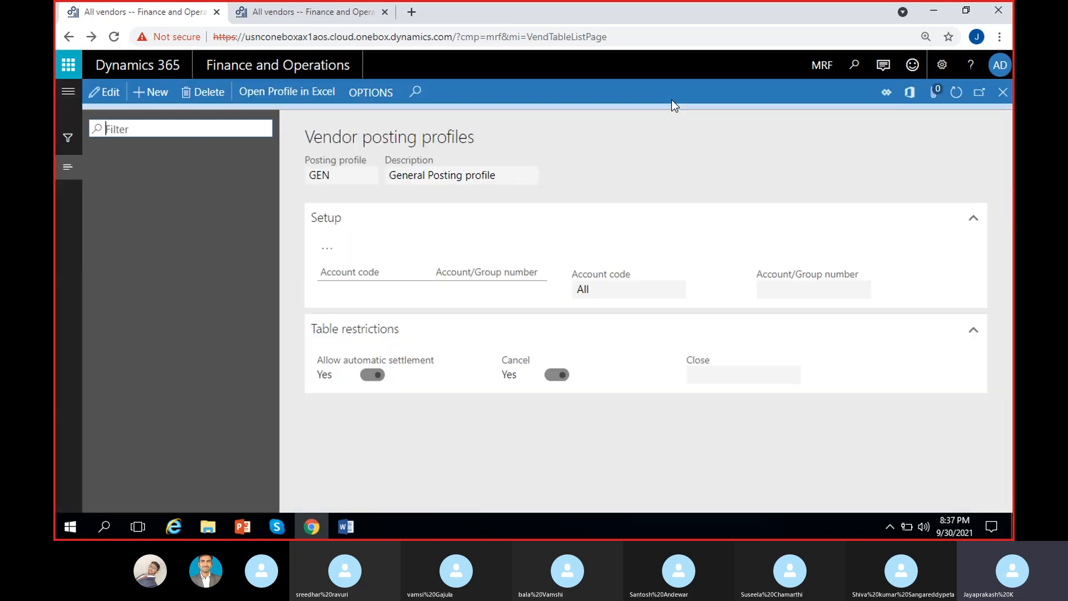
Step: Put the GEN profile into edit mode, try deleting it, and dismiss the cannot-delete warning
{"action": "left_click", "coordinate": [1003, 114]}
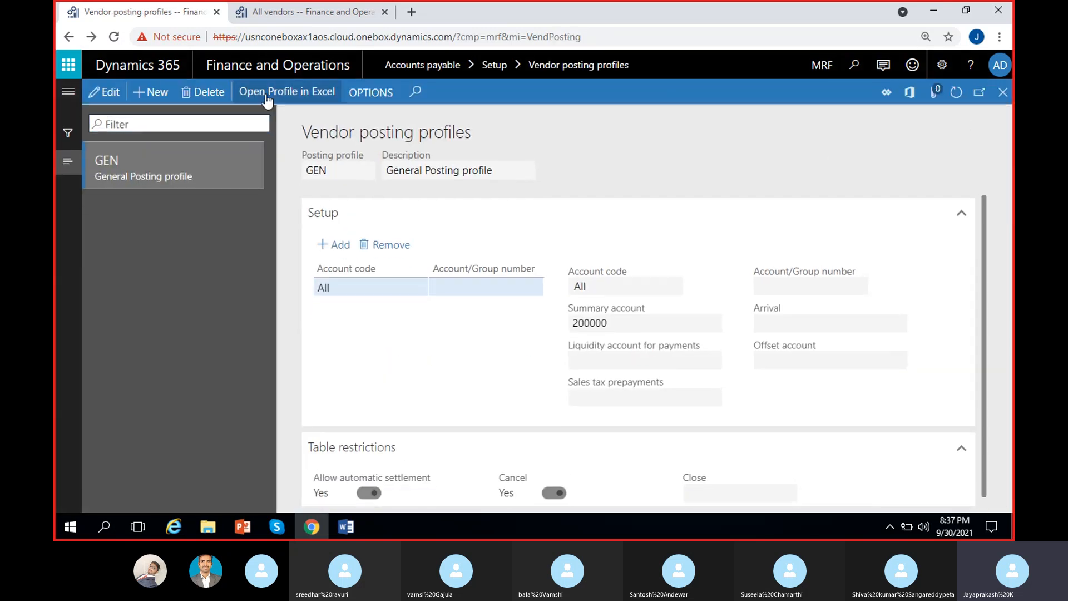
{"action": "left_click", "coordinate": [105, 91]}
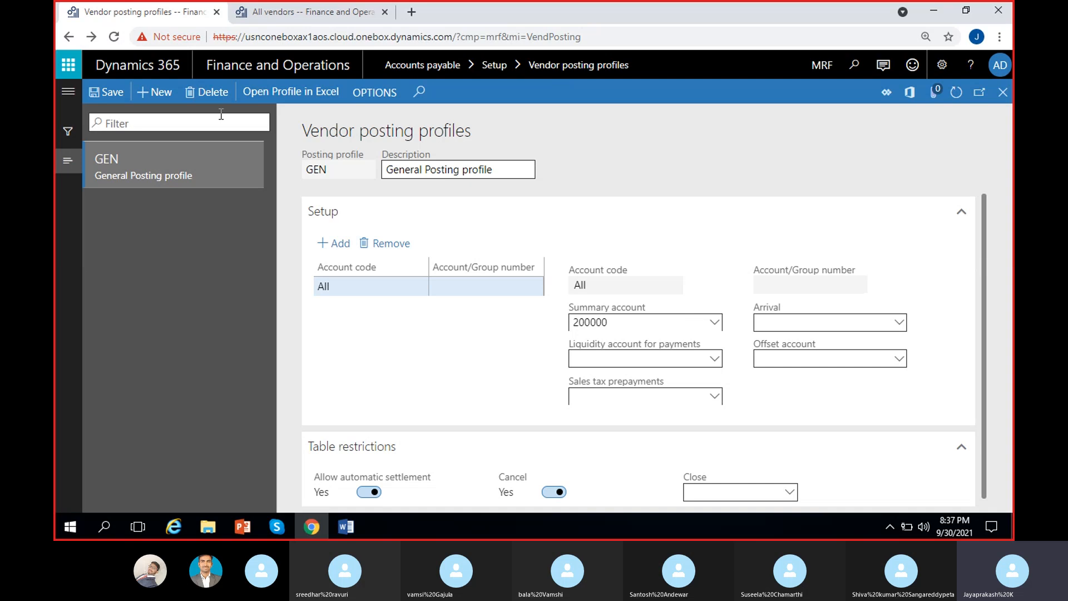
{"action": "left_click", "coordinate": [214, 94]}
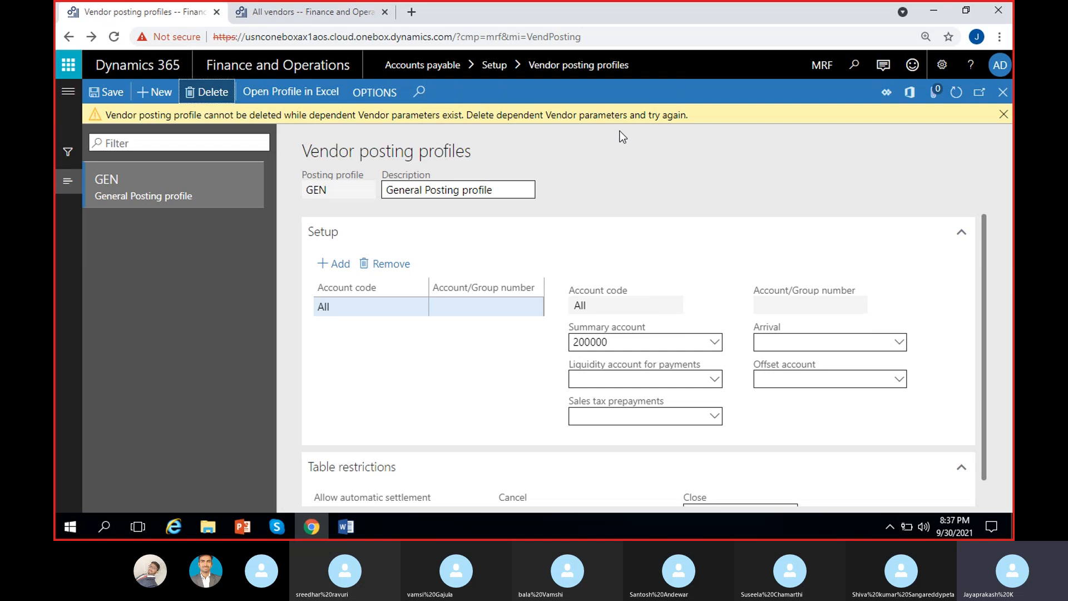
{"action": "left_click", "coordinate": [1003, 116]}
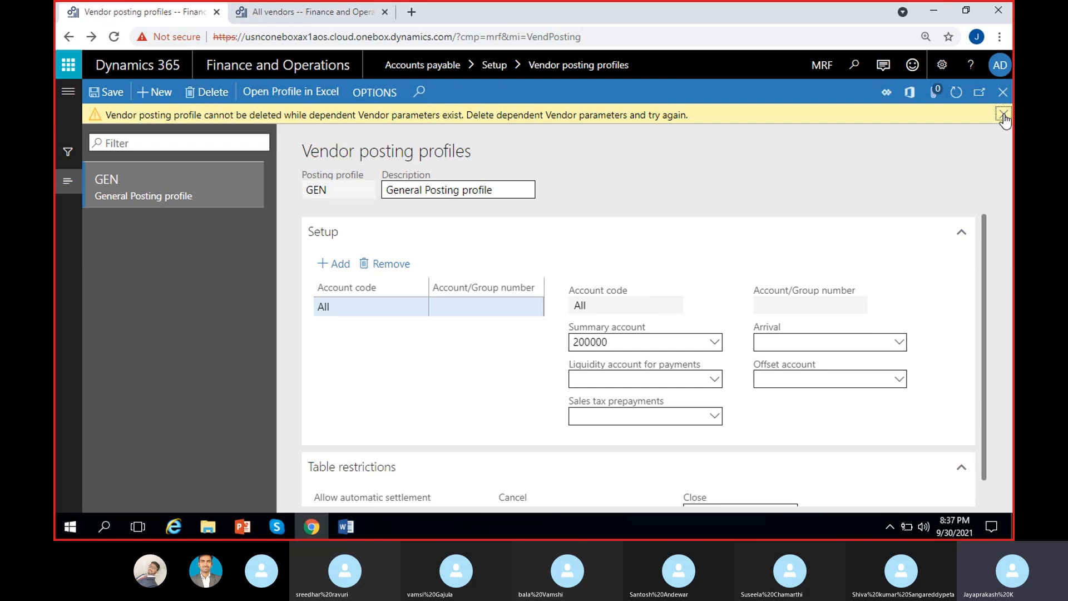
Step: Duplicate the browser tab and make GEN editable there, reviewing its code and description
{"action": "right_click", "coordinate": [170, 18]}
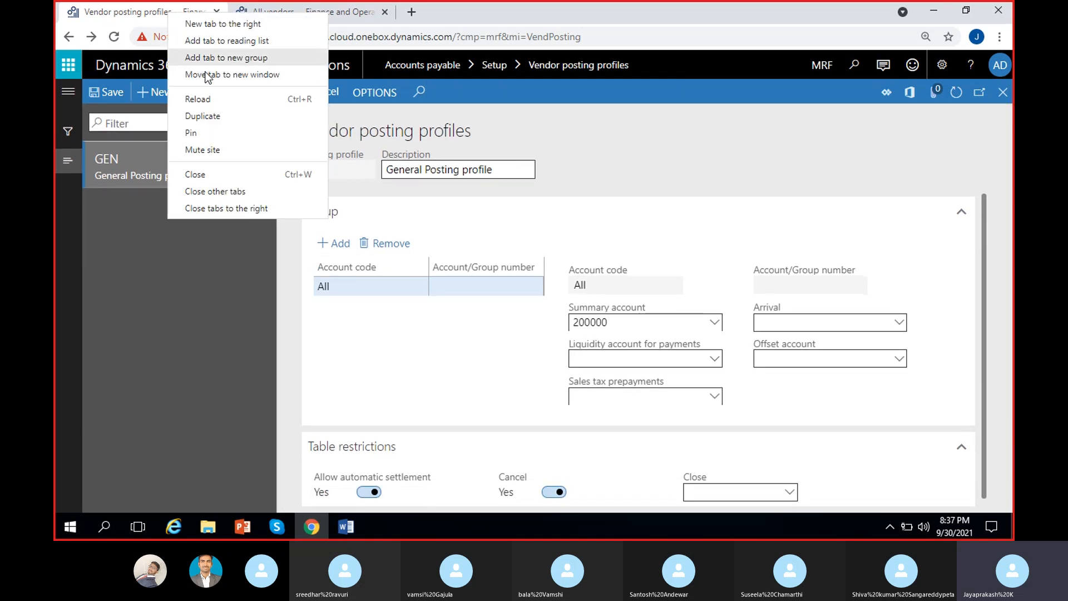
{"action": "left_click", "coordinate": [211, 116]}
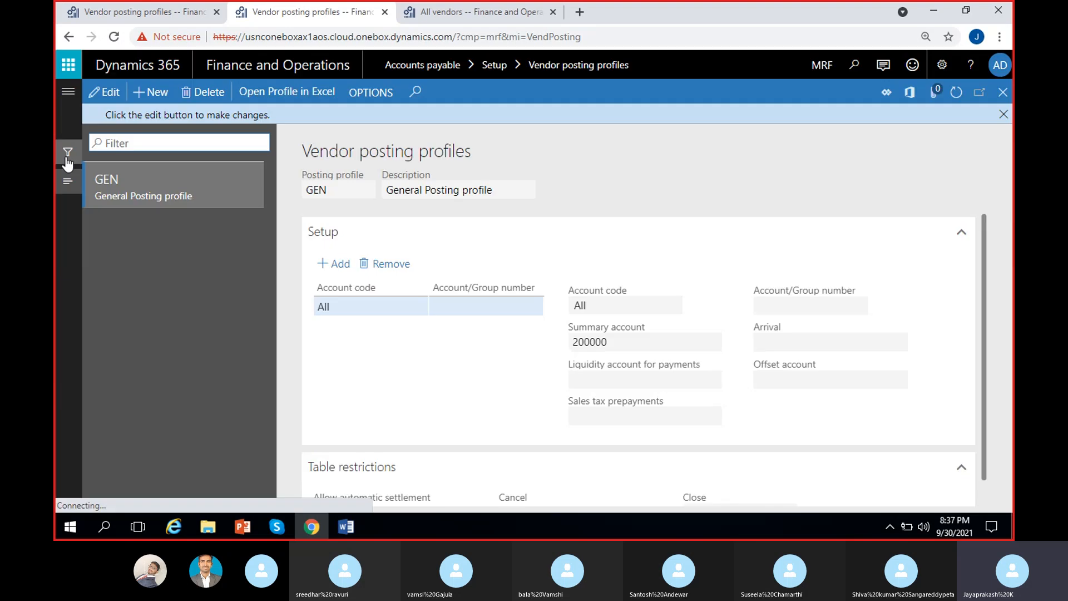
{"action": "left_click", "coordinate": [68, 91]}
{"action": "left_click", "coordinate": [605, 185]}
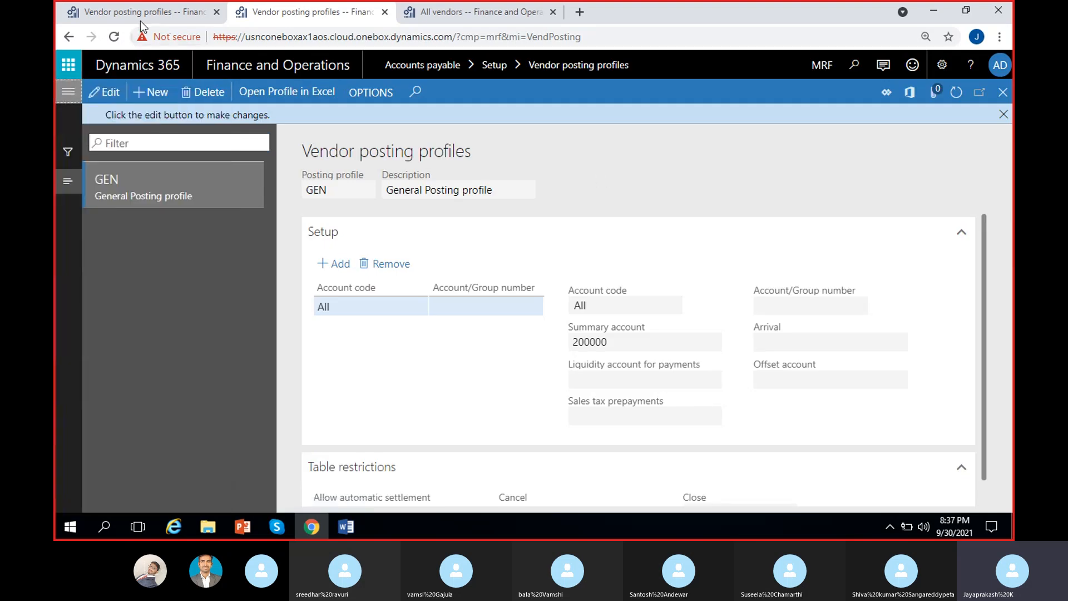
{"action": "left_click", "coordinate": [97, 92]}
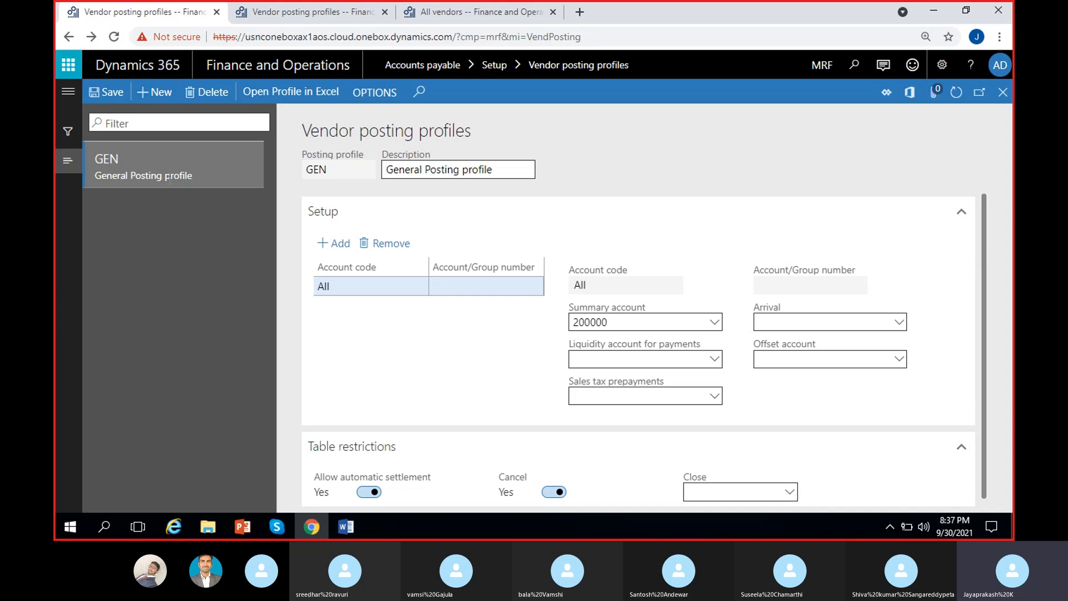
{"action": "left_click_drag", "start_coordinate": [335, 169], "coordinate": [257, 177]}
{"action": "left_click", "coordinate": [385, 184]}
{"action": "left_click_drag", "start_coordinate": [528, 169], "coordinate": [384, 170]}
{"action": "left_click", "coordinate": [714, 168]}
Step: Delete GEN's All setup line and add a new line with account code Table
{"action": "left_click", "coordinate": [394, 243]}
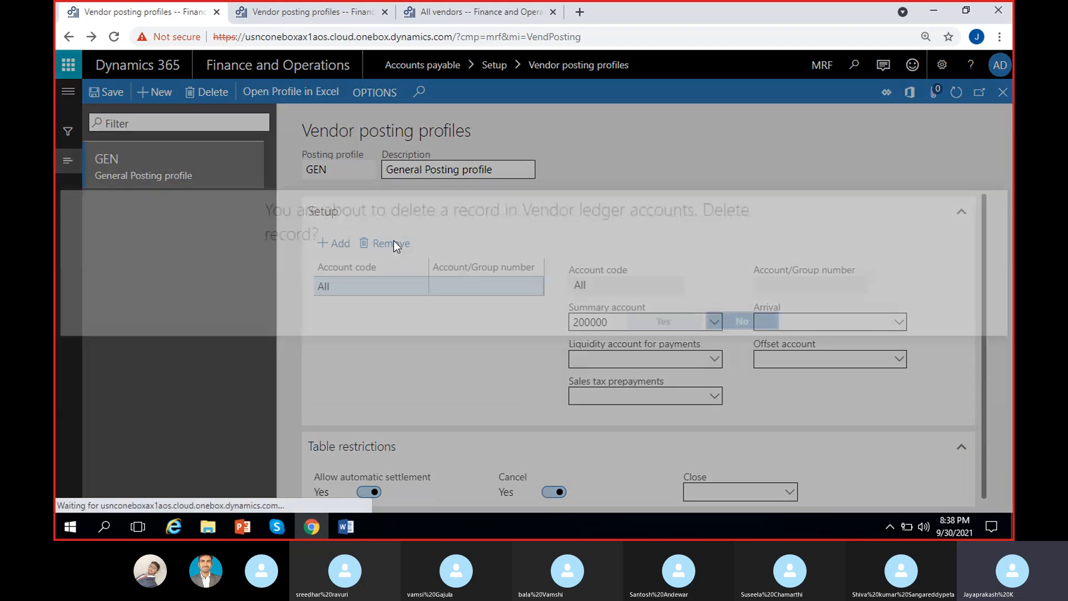
{"action": "left_click", "coordinate": [663, 322]}
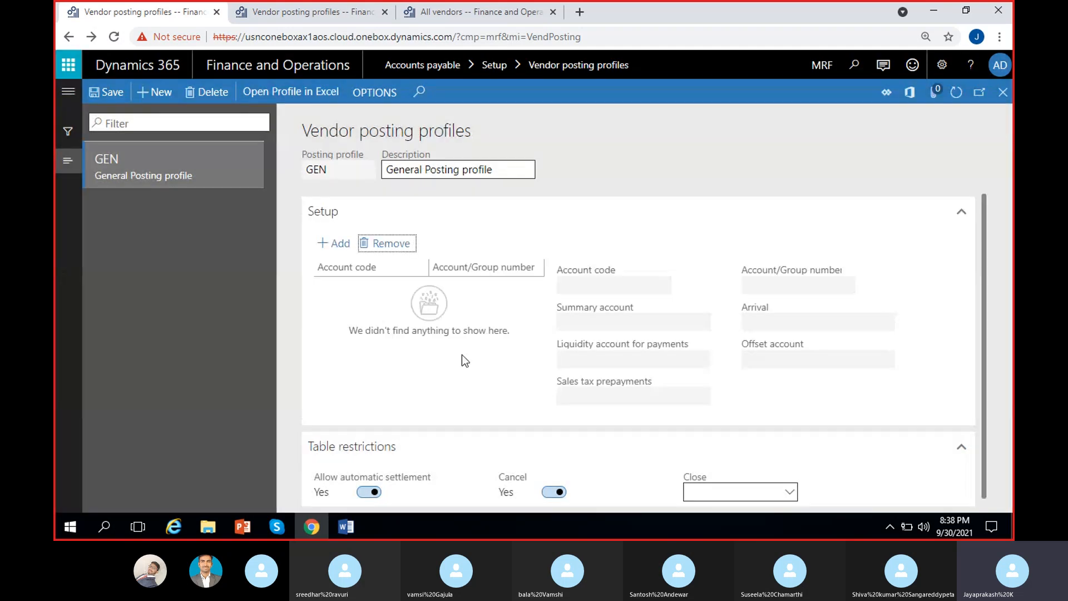
{"action": "left_click", "coordinate": [340, 249]}
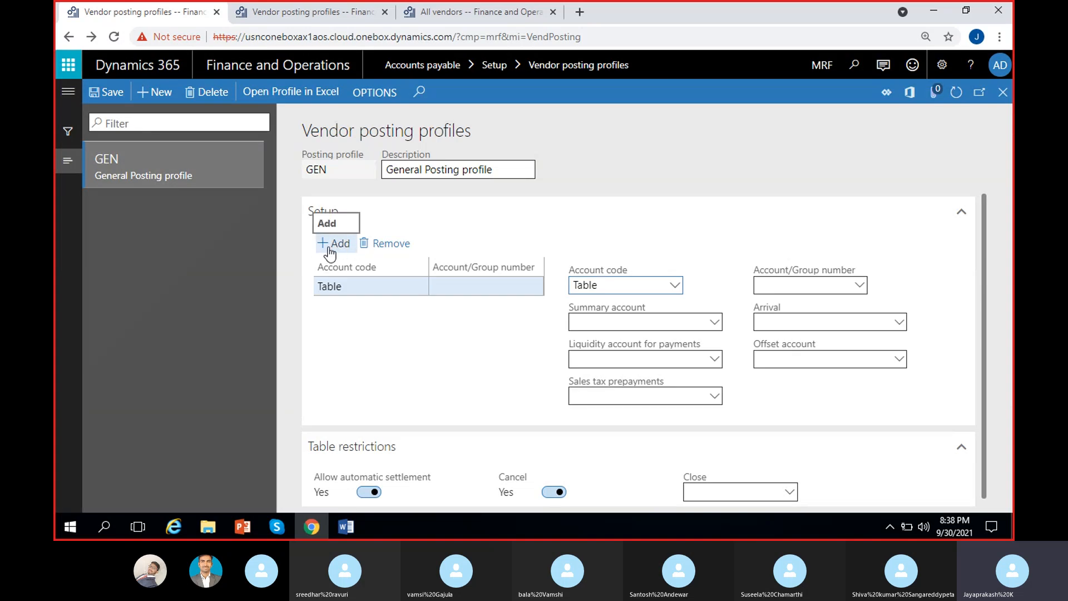
{"action": "left_click", "coordinate": [674, 286]}
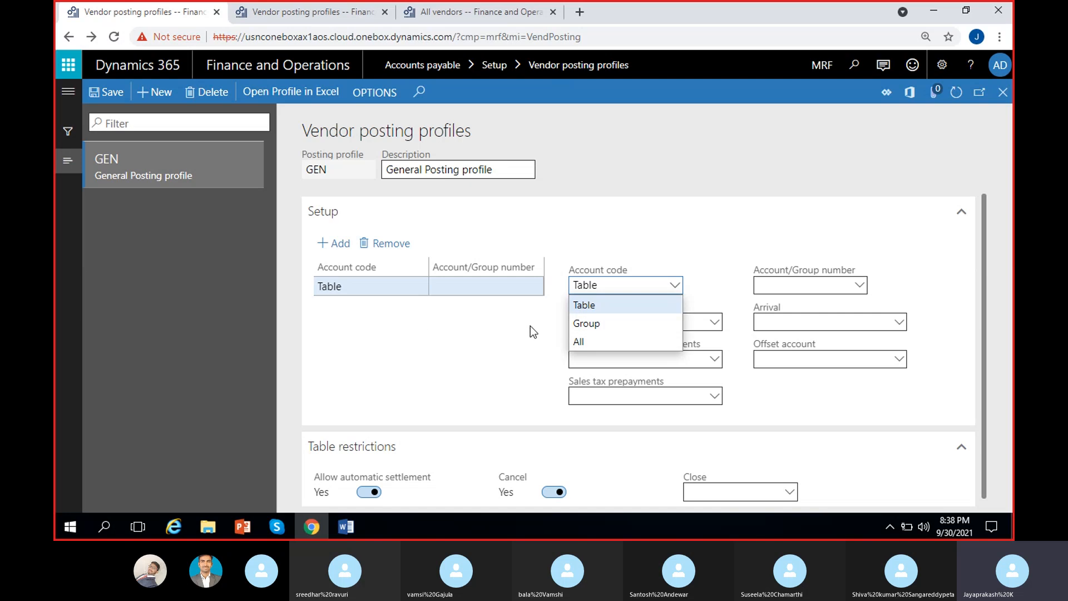
{"action": "left_click", "coordinate": [597, 301]}
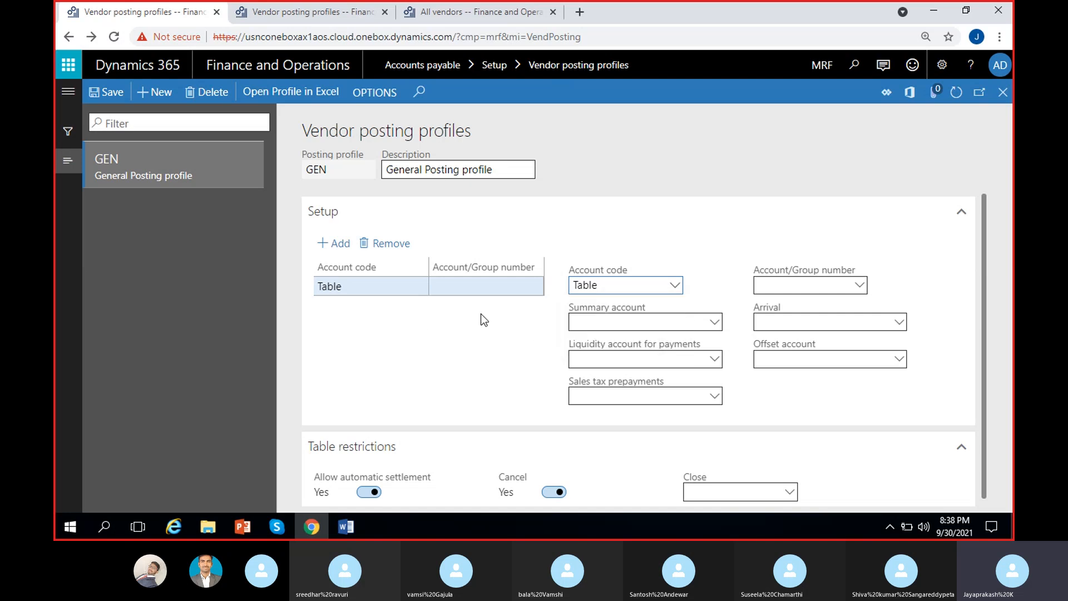
Step: Assign vendor VEN-000001 to the new Table line, leaving the summary account empty
{"action": "left_click", "coordinate": [859, 287]}
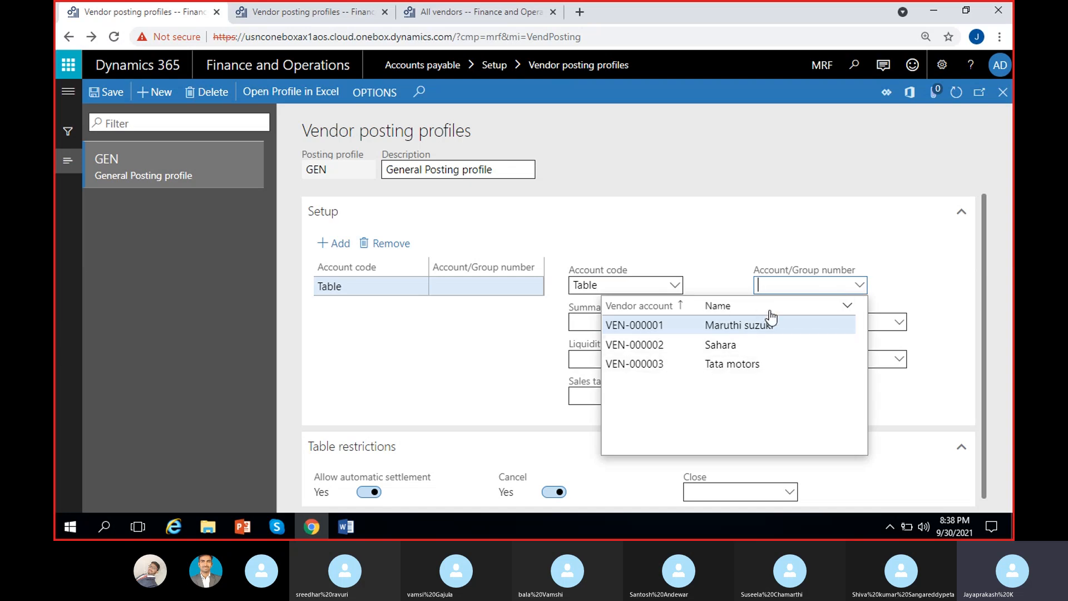
{"action": "left_click", "coordinate": [733, 325]}
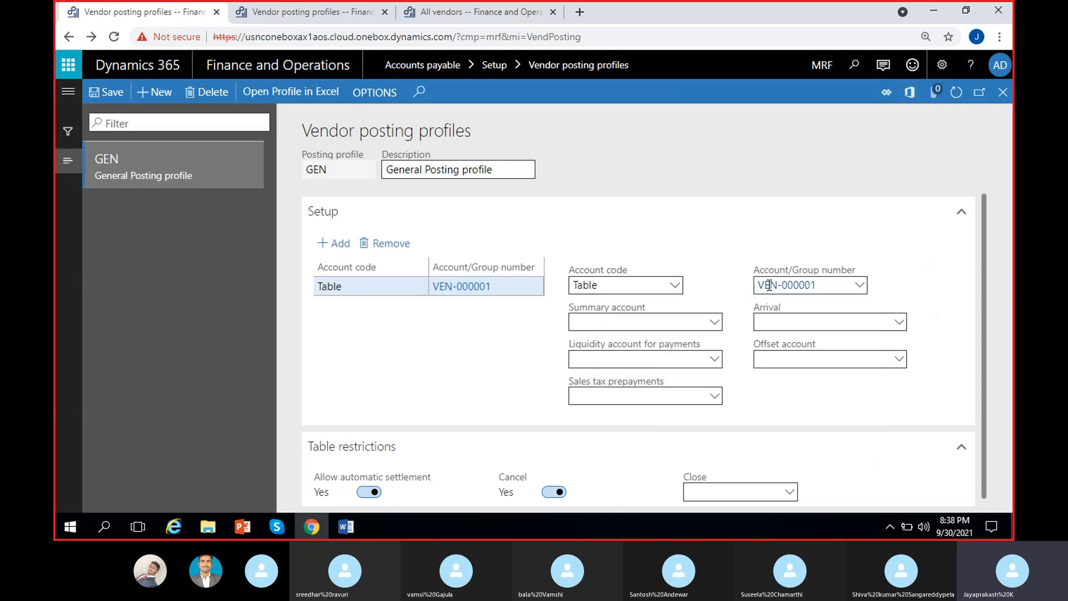
{"action": "left_click", "coordinate": [714, 322]}
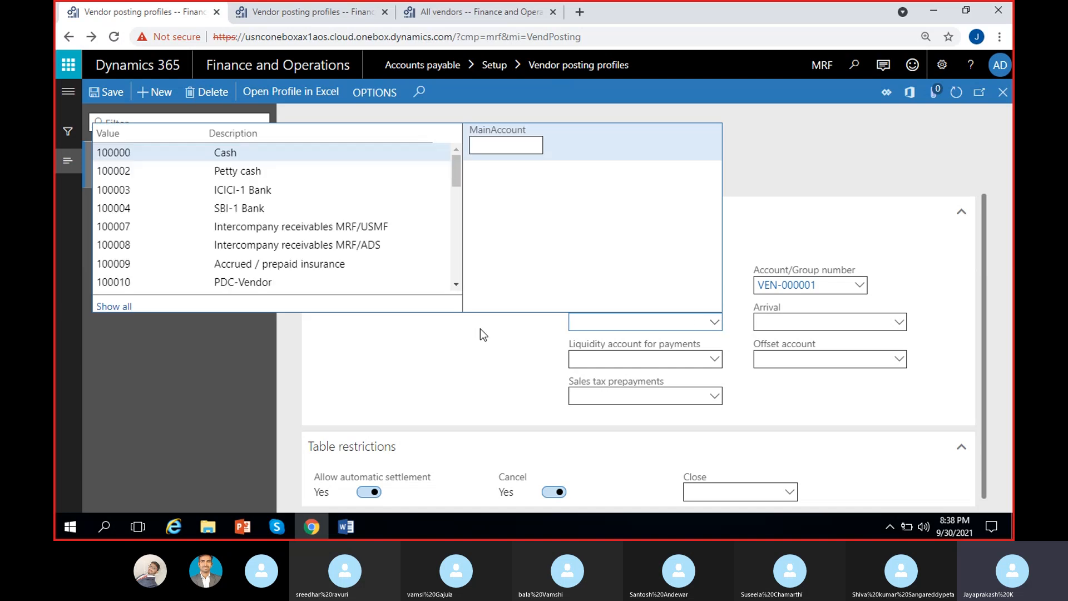
{"action": "left_click", "coordinate": [500, 329]}
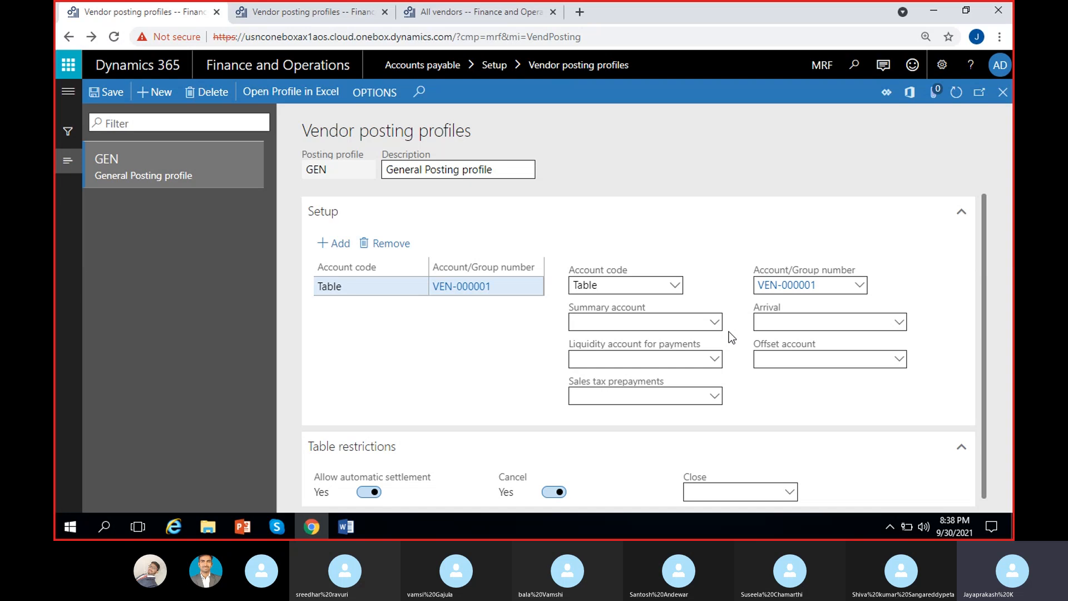
{"action": "left_click", "coordinate": [860, 286]}
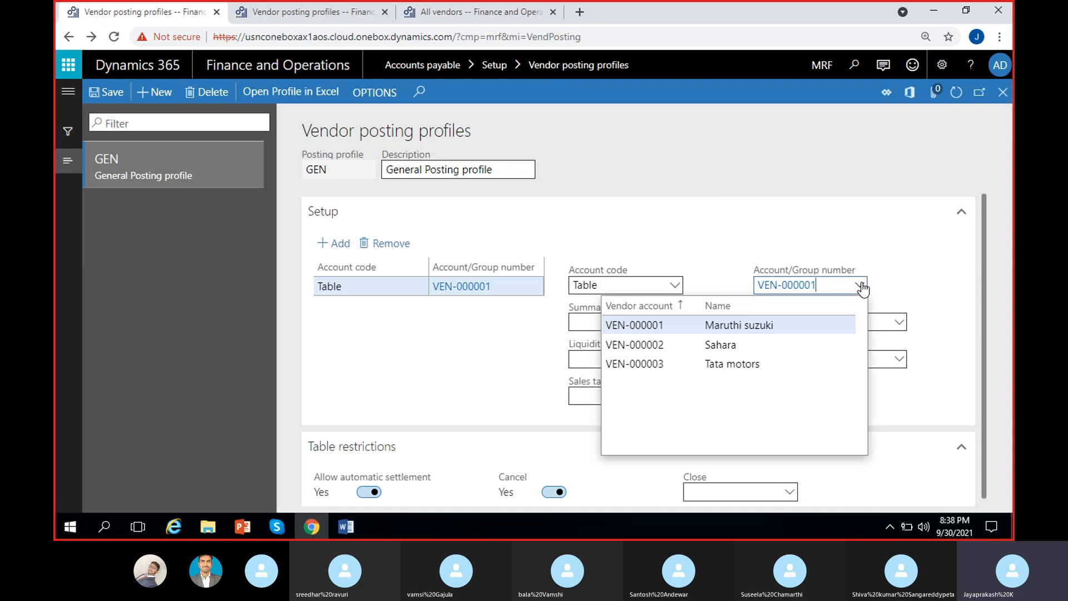
{"action": "left_click", "coordinate": [729, 256]}
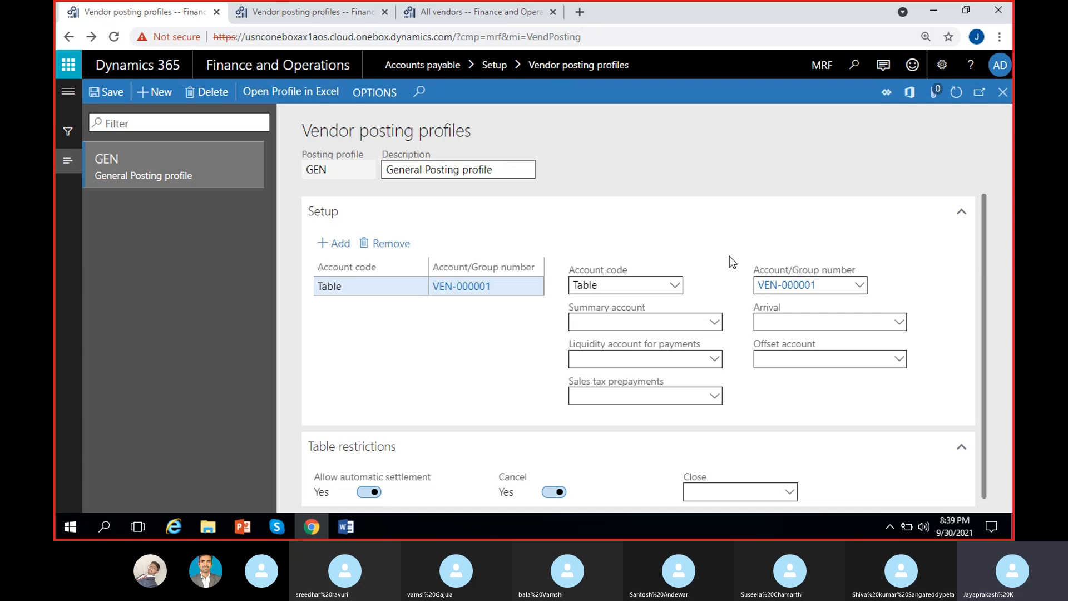
Step: Switch the line to account code Group, pick group 01, and set summary account 200000
{"action": "left_click", "coordinate": [675, 285]}
{"action": "left_click", "coordinate": [598, 325]}
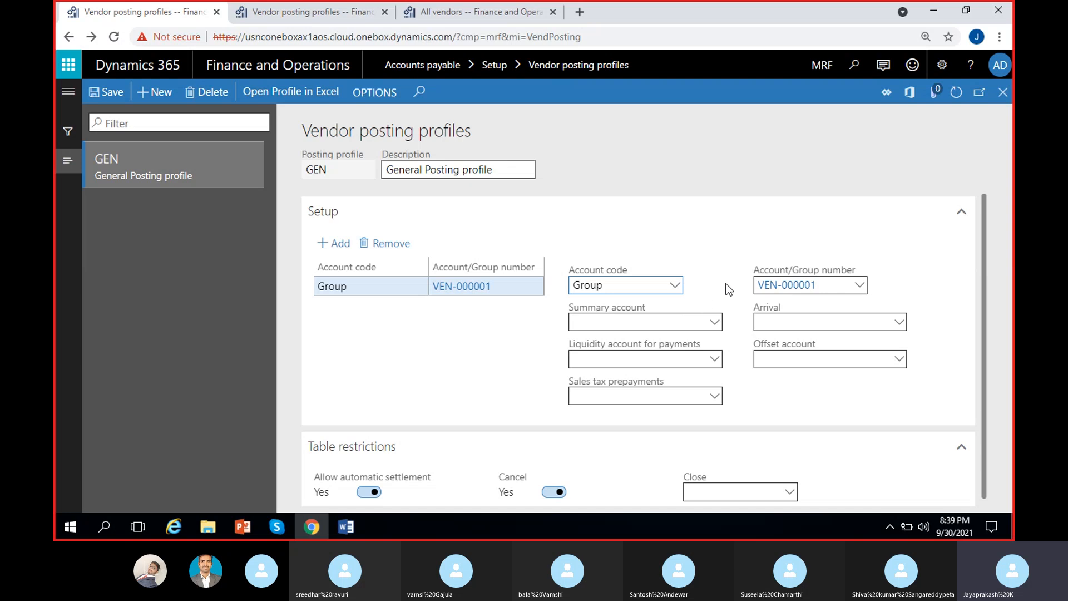
{"action": "left_click", "coordinate": [859, 285]}
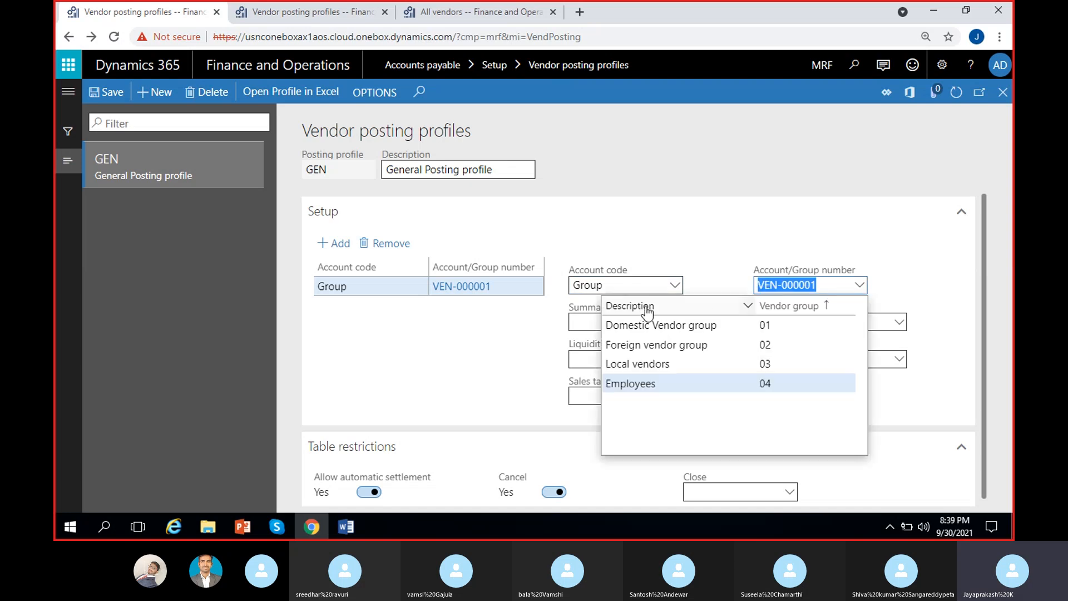
{"action": "key", "text": "BackSpace"}
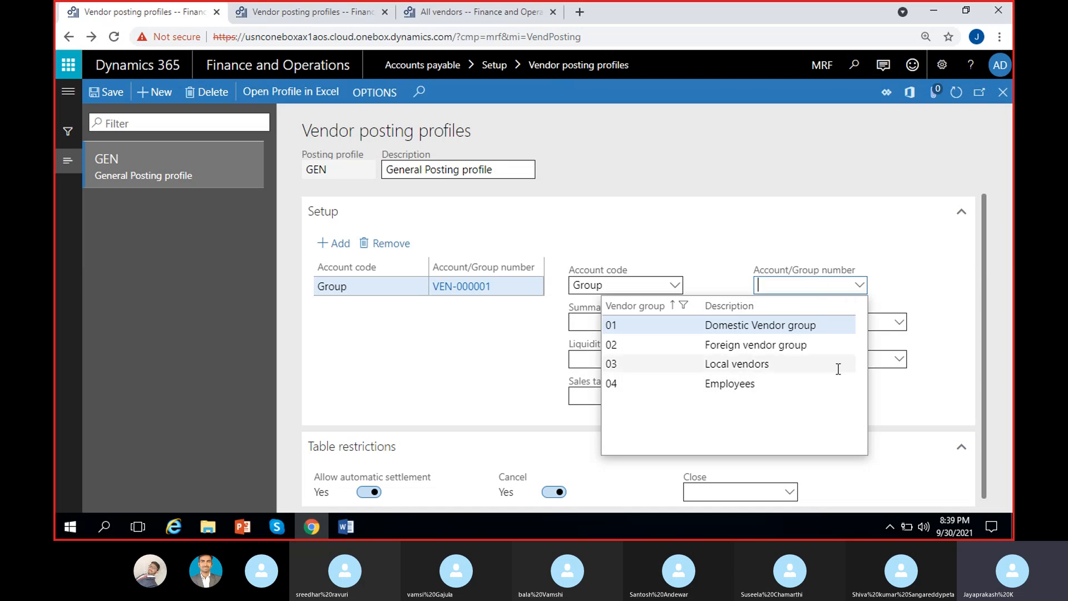
{"action": "left_click", "coordinate": [760, 329]}
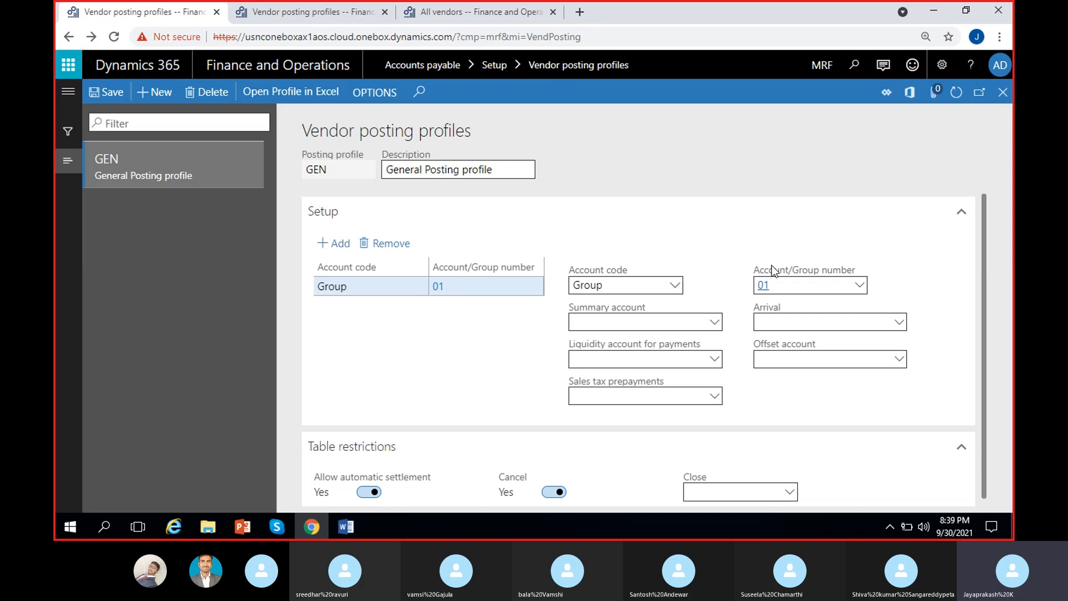
{"action": "left_click", "coordinate": [667, 327]}
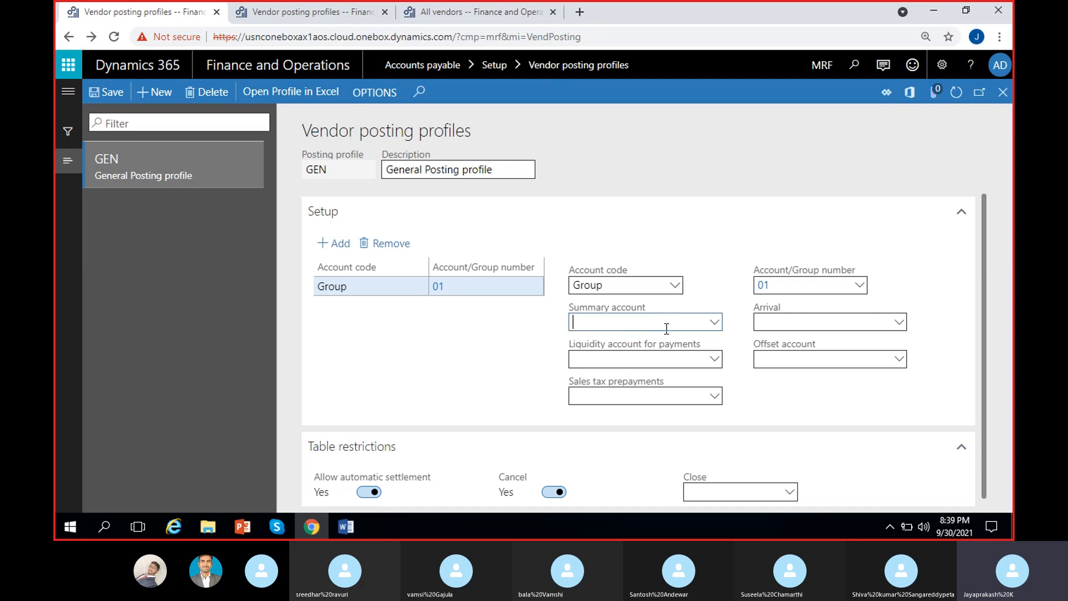
{"action": "left_click", "coordinate": [716, 323]}
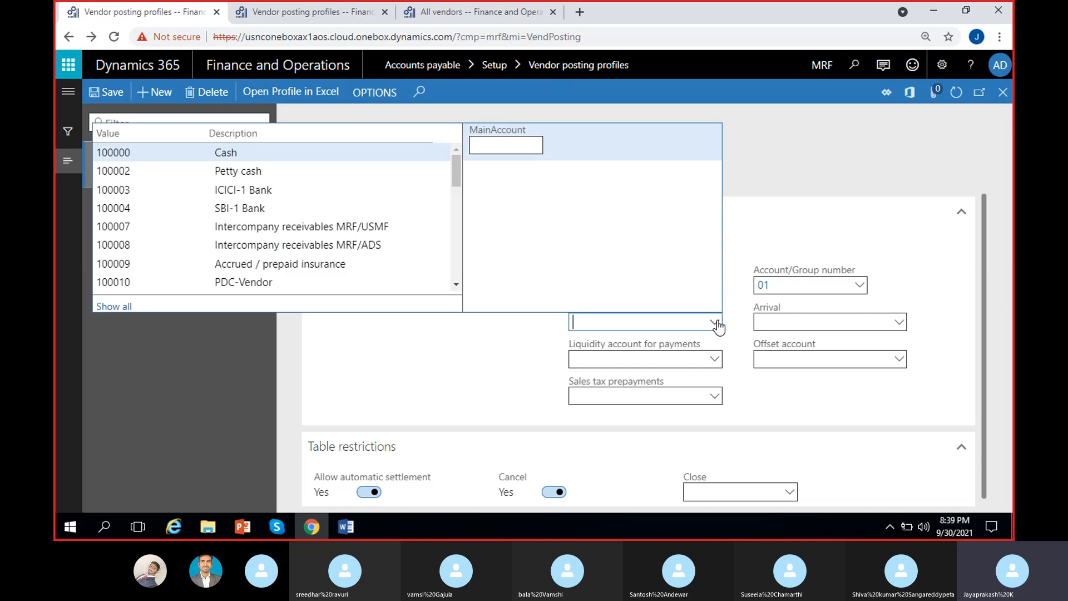
{"action": "type", "text": "200000"}
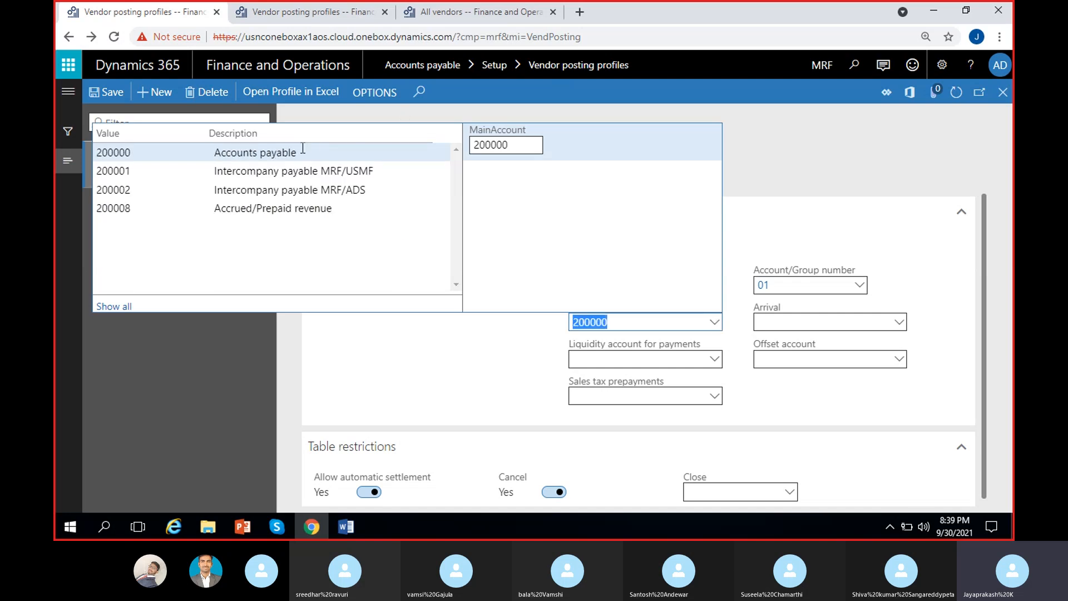
{"action": "left_click", "coordinate": [303, 152]}
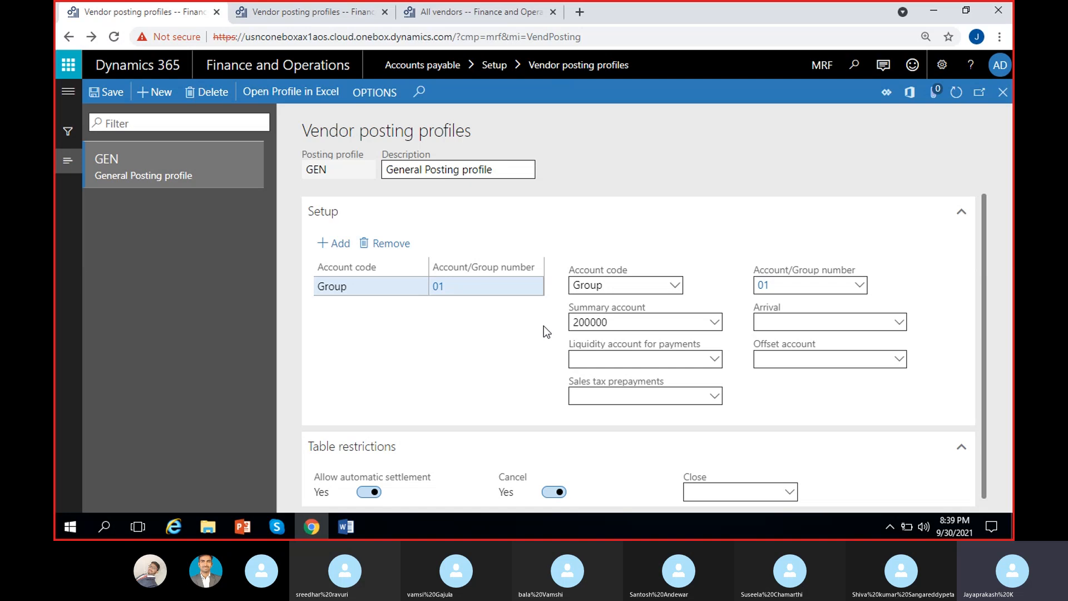
Step: Add a Group line for vendor group 02 with summary account 200008
{"action": "left_click", "coordinate": [340, 246]}
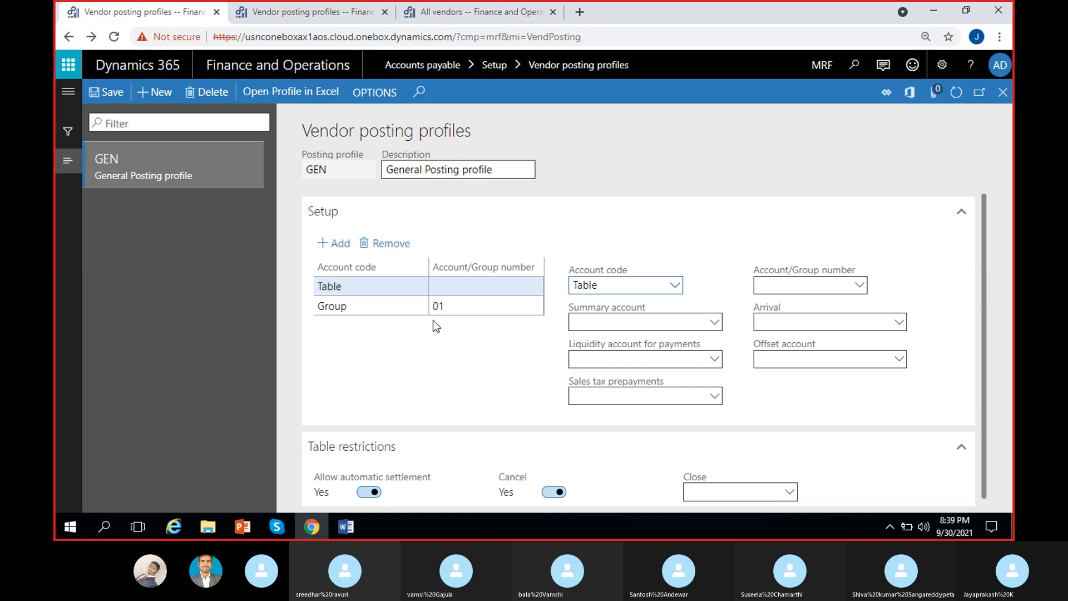
{"action": "left_click", "coordinate": [675, 285]}
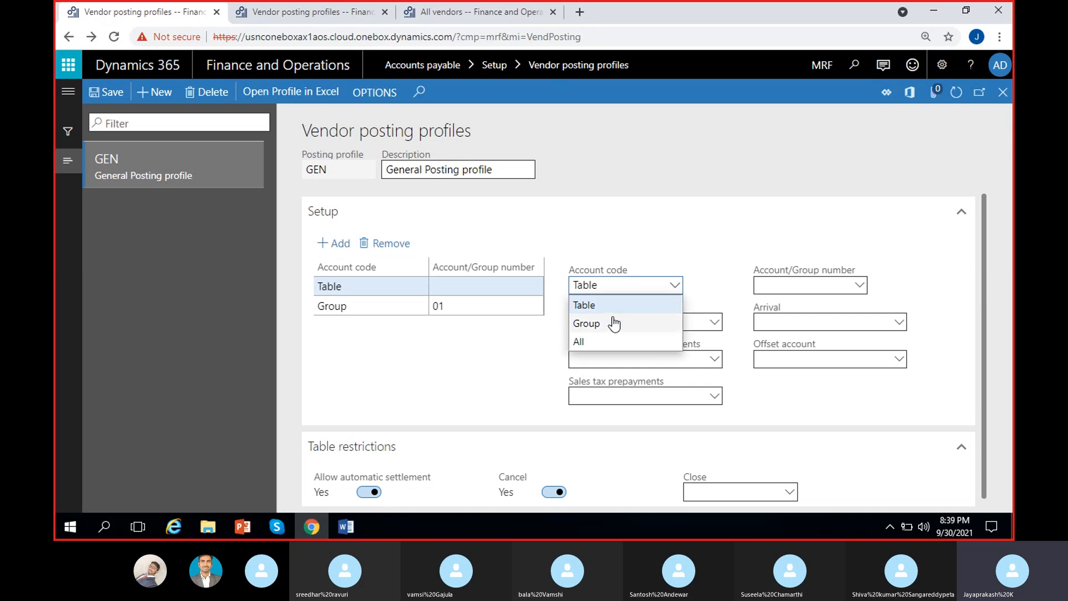
{"action": "left_click", "coordinate": [708, 291]}
{"action": "left_click", "coordinate": [808, 282]}
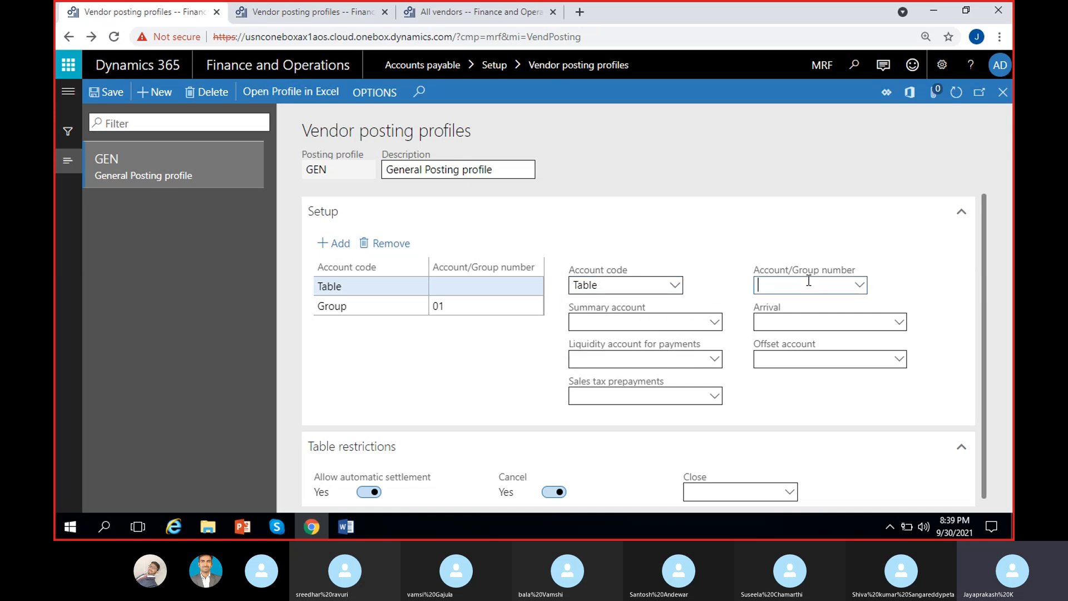
{"action": "left_click", "coordinate": [356, 288]}
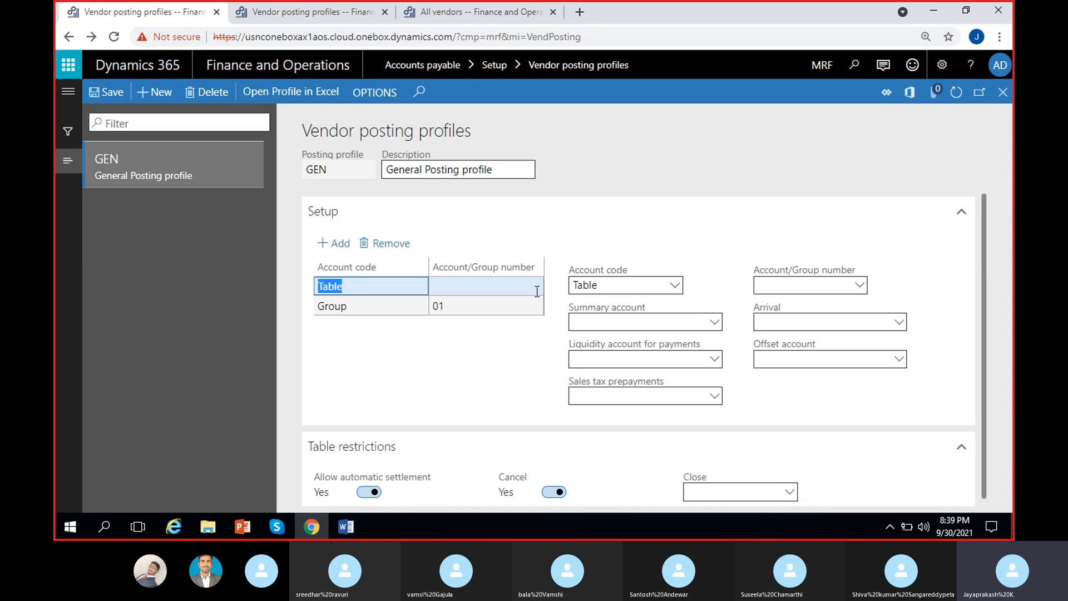
{"action": "left_click", "coordinate": [675, 285]}
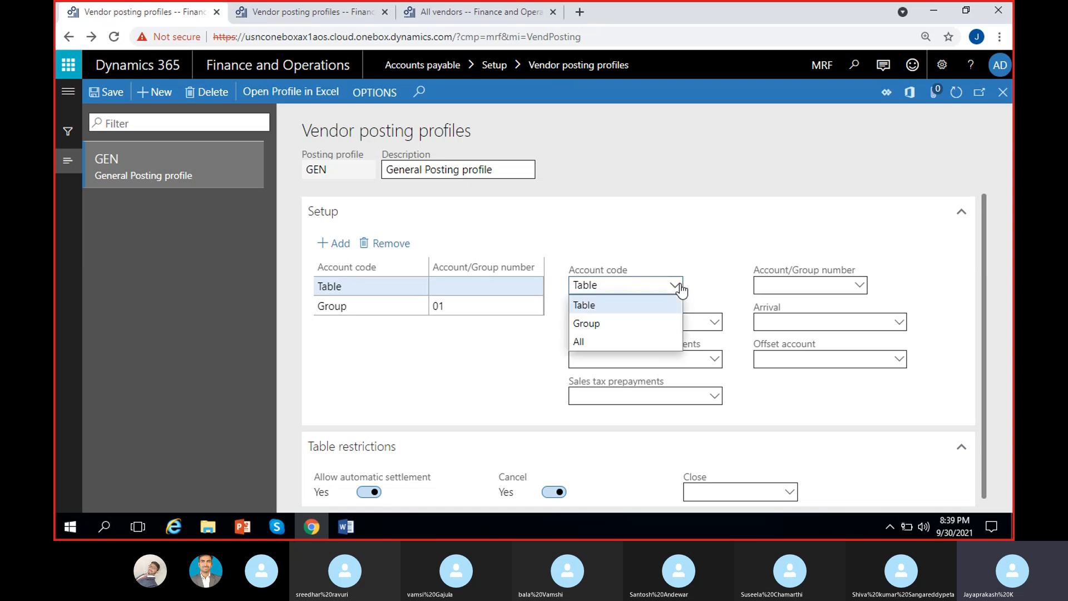
{"action": "left_click", "coordinate": [601, 322]}
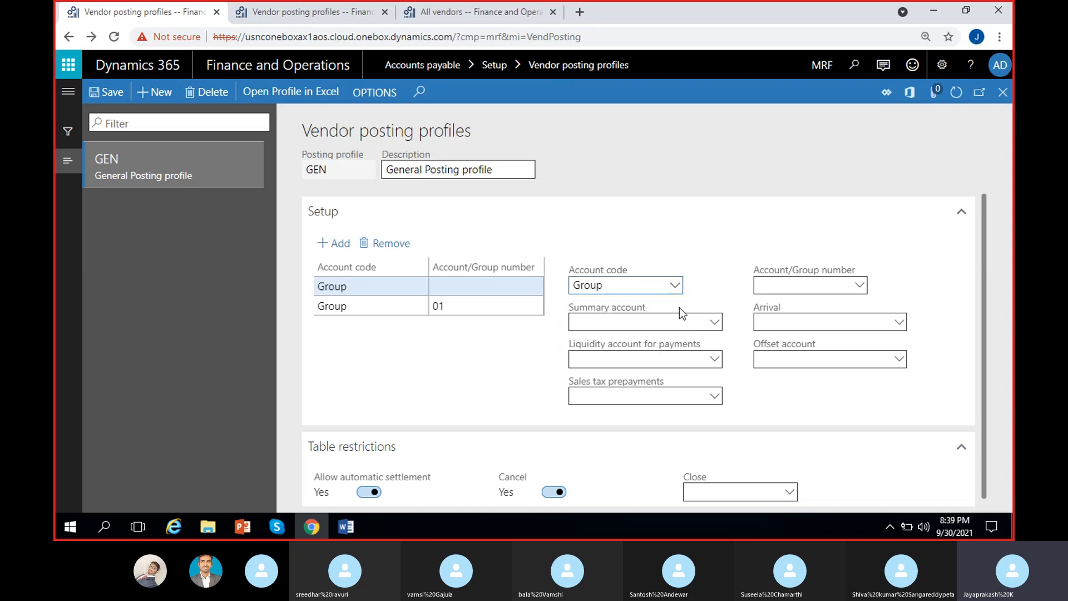
{"action": "left_click", "coordinate": [860, 286]}
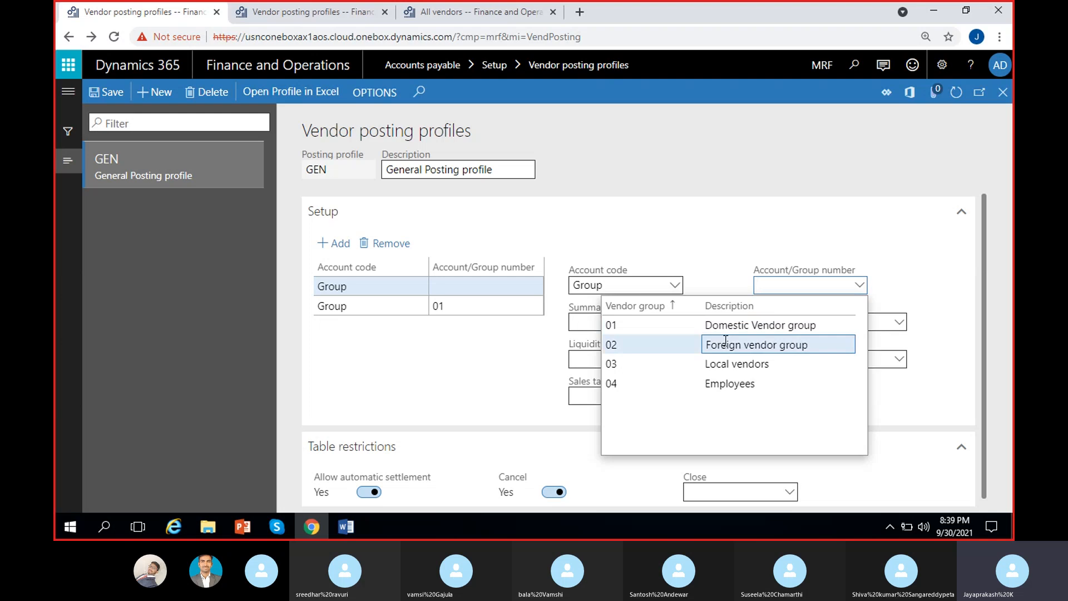
{"action": "left_click", "coordinate": [726, 341]}
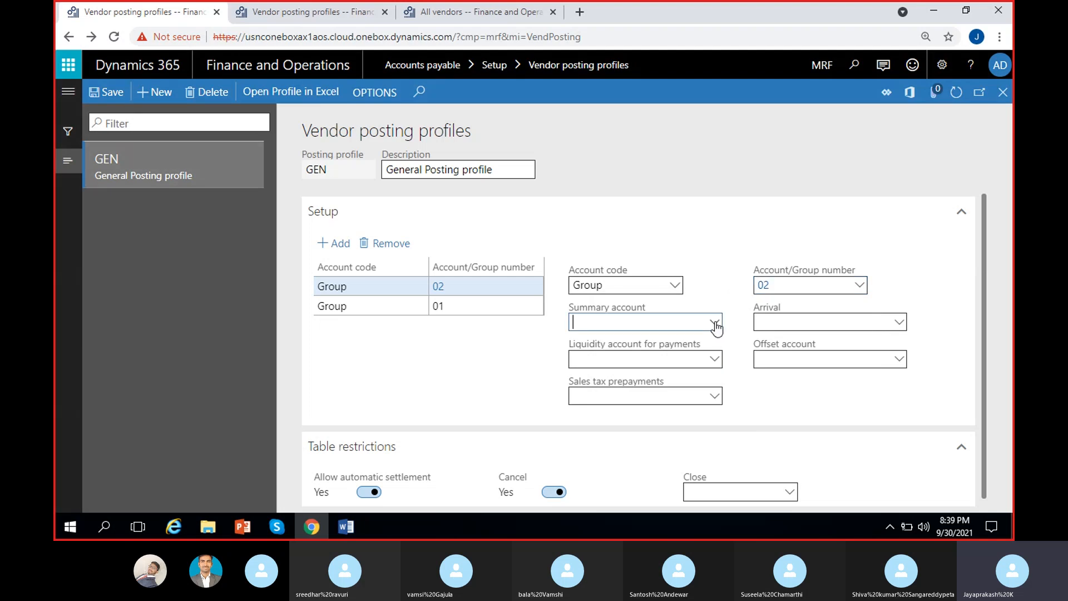
{"action": "left_click", "coordinate": [714, 323]}
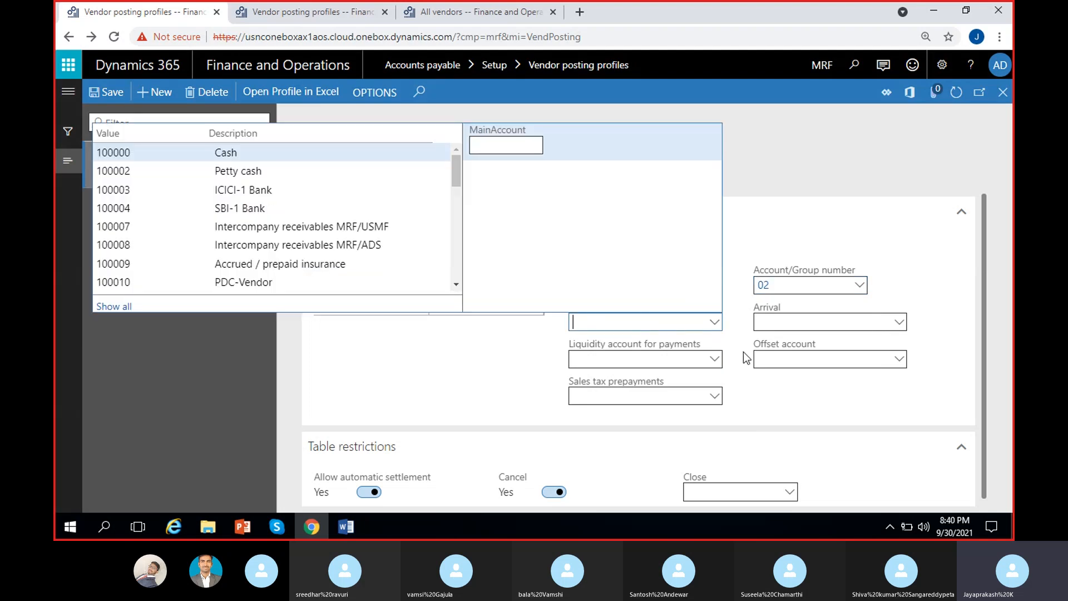
{"action": "type", "text": "200"}
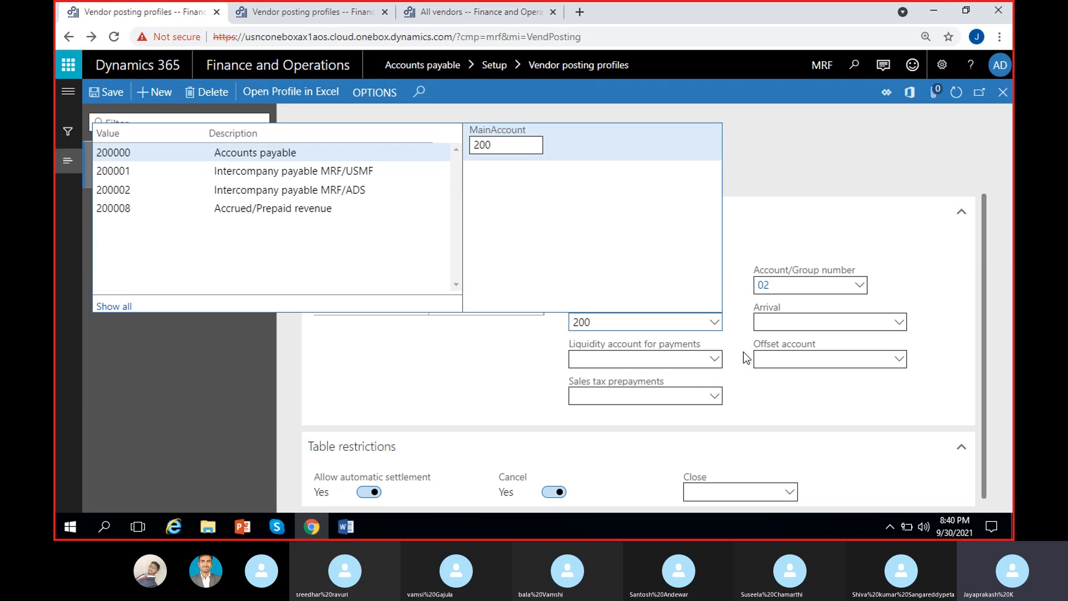
{"action": "left_click", "coordinate": [229, 208]}
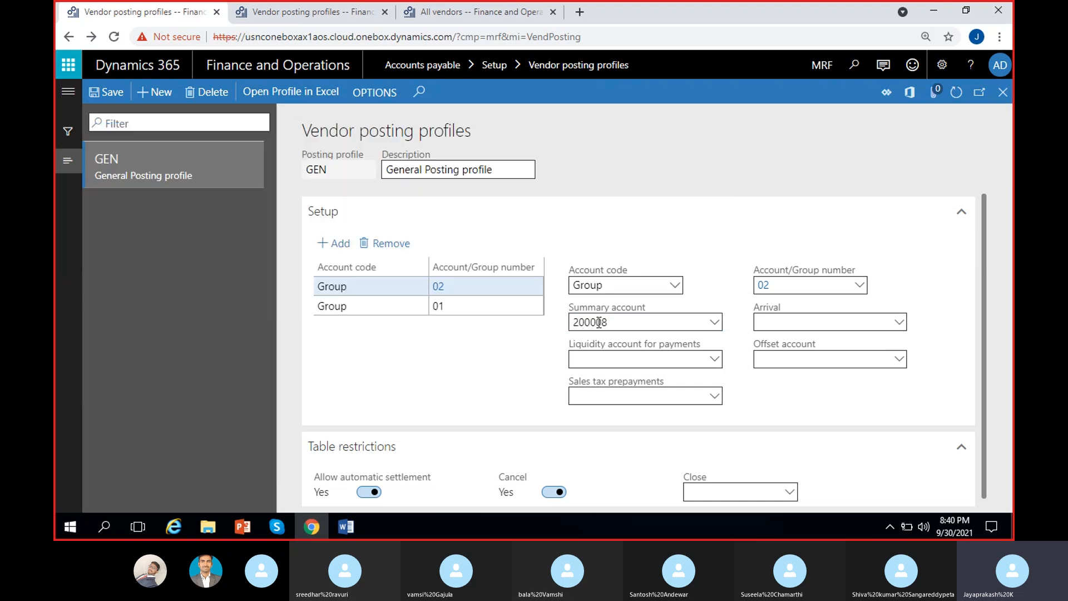
Step: Compare the Group 01 and Group 02 lines, then add another blank setup line
{"action": "left_click", "coordinate": [475, 308]}
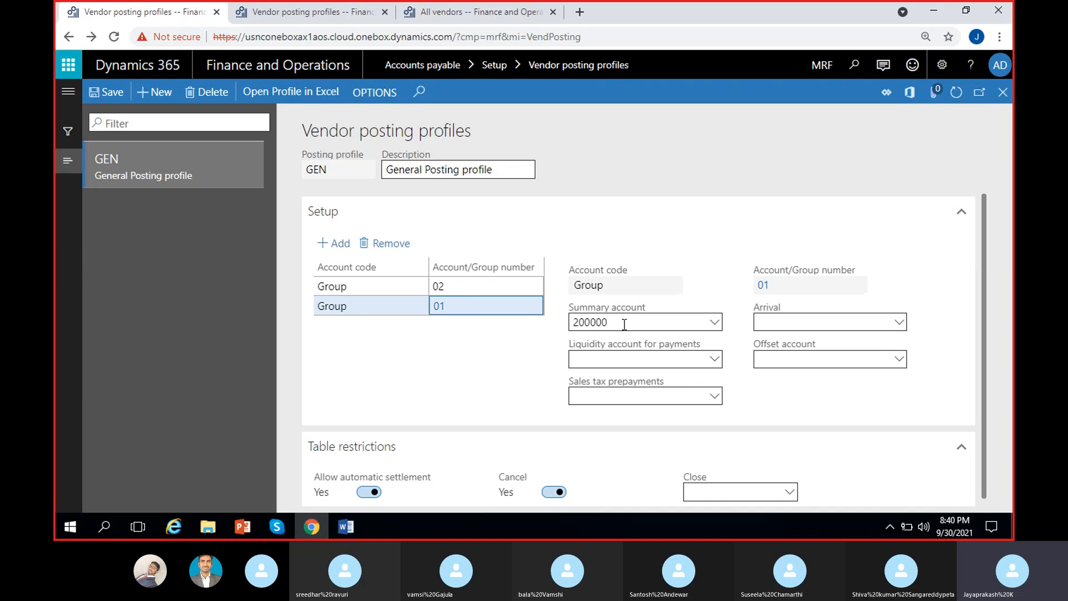
{"action": "left_click", "coordinate": [502, 286]}
{"action": "left_click_drag", "start_coordinate": [721, 295], "coordinate": [710, 266]}
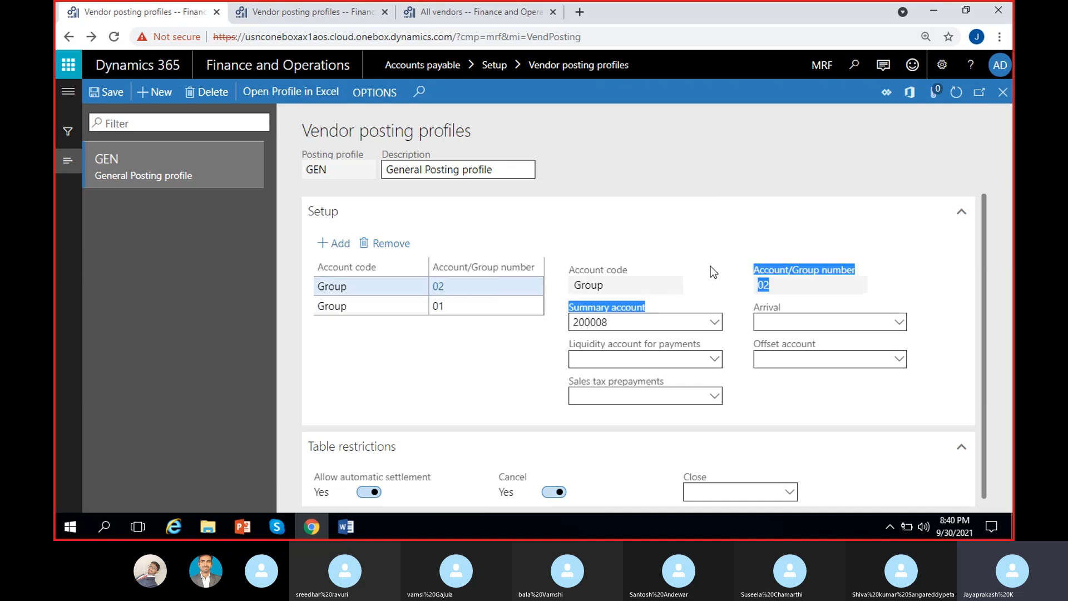
{"action": "left_click", "coordinate": [776, 265]}
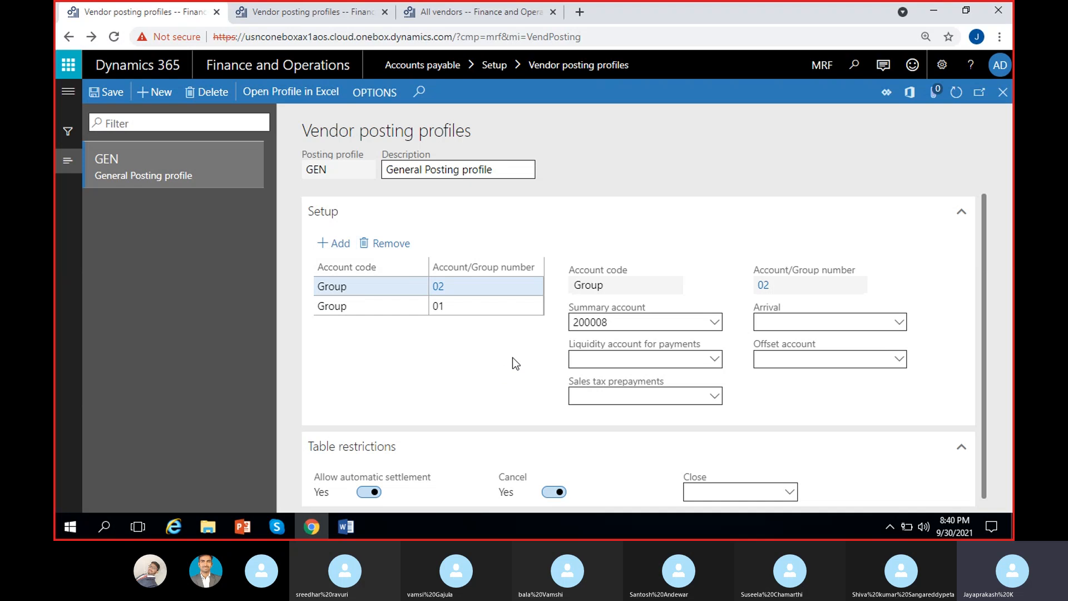
{"action": "left_click", "coordinate": [496, 306]}
{"action": "left_click", "coordinate": [503, 288]}
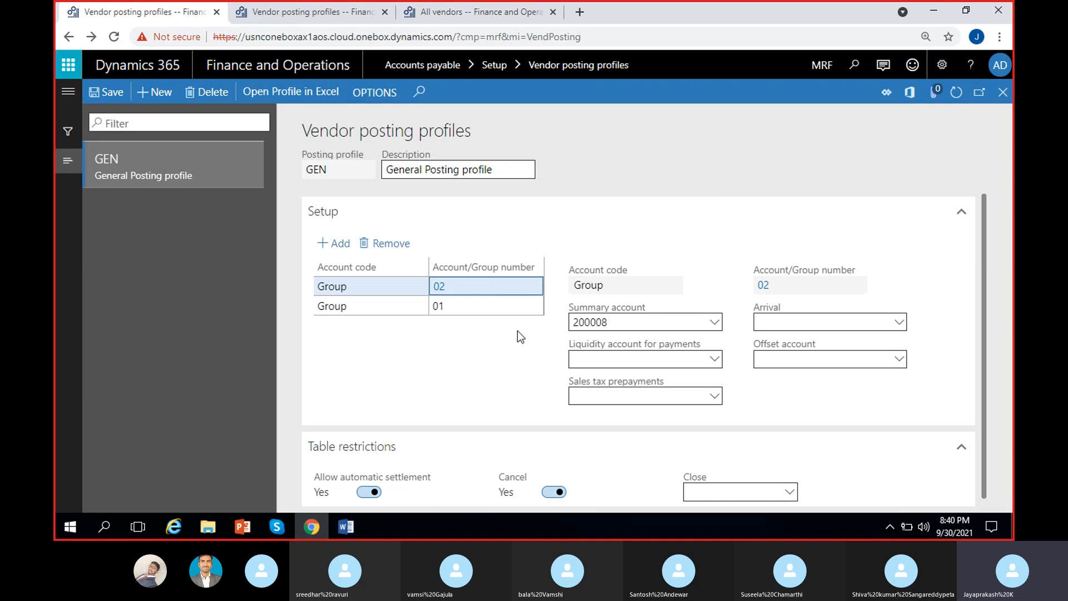
{"action": "left_click", "coordinate": [483, 306]}
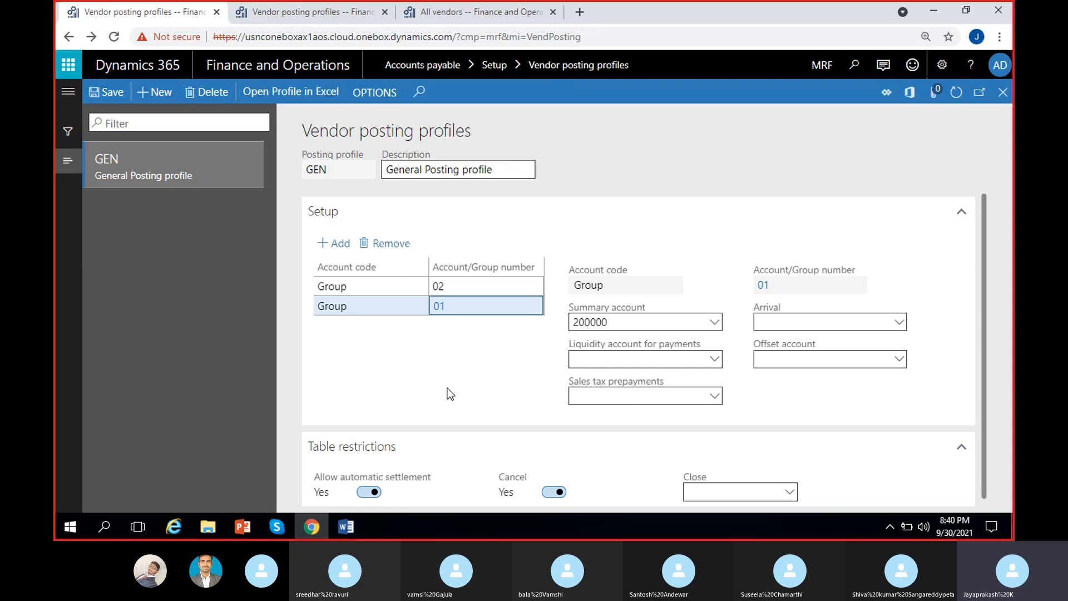
{"action": "left_click", "coordinate": [336, 243]}
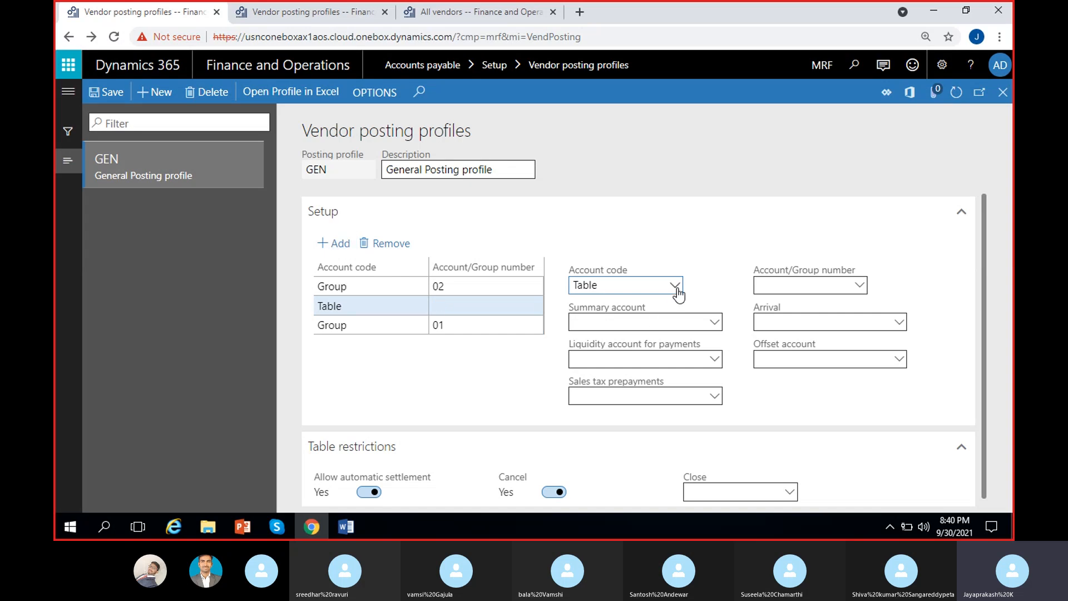
Step: Set the new line's account code to All with summary account 200001
{"action": "left_click", "coordinate": [675, 284]}
{"action": "left_click", "coordinate": [609, 340]}
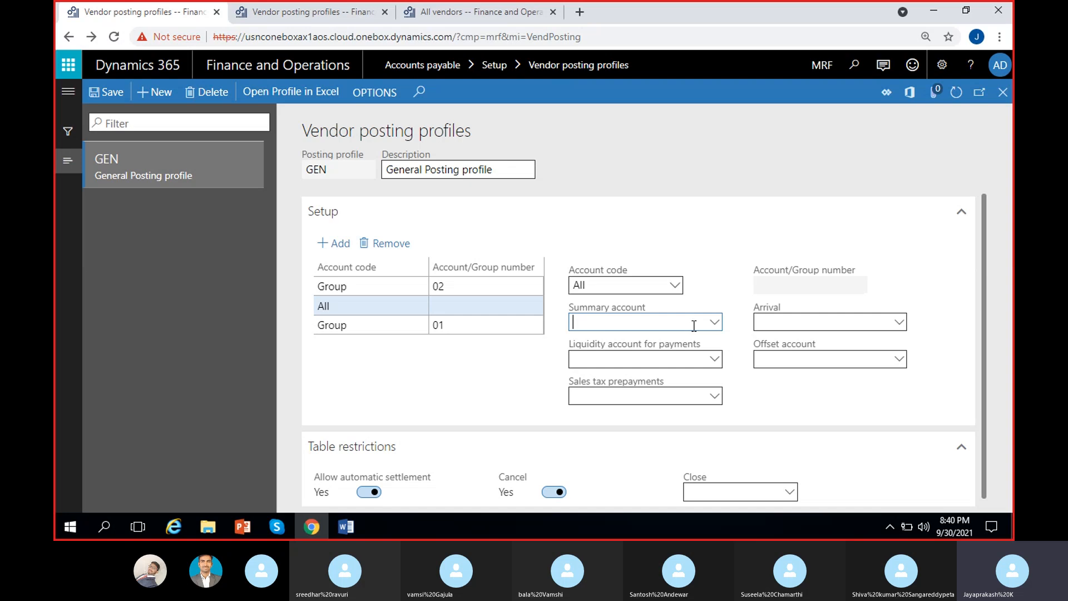
{"action": "left_click", "coordinate": [714, 323]}
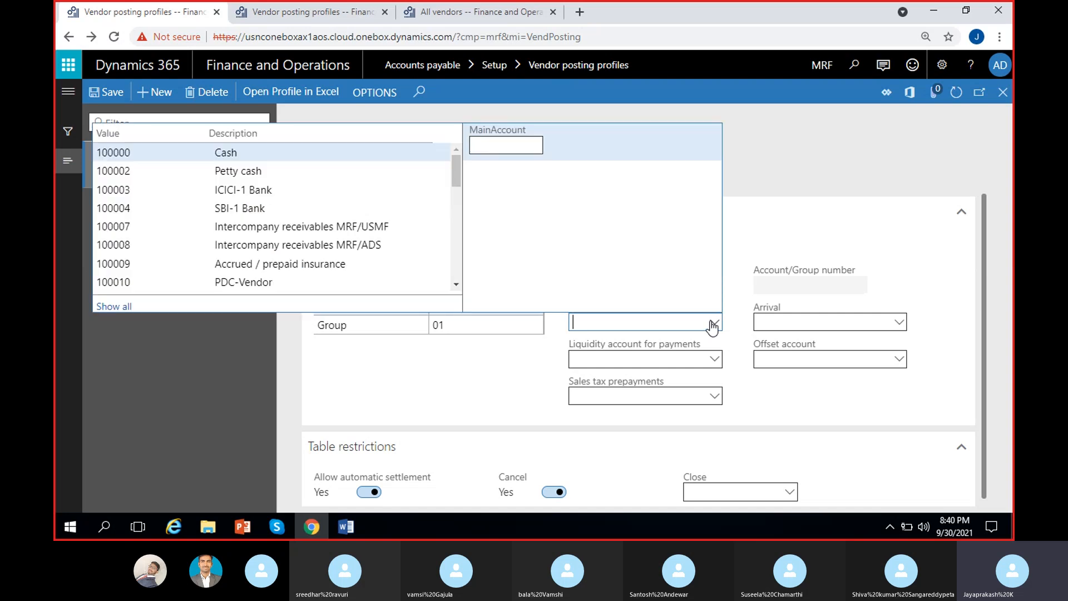
{"action": "type", "text": "2"}
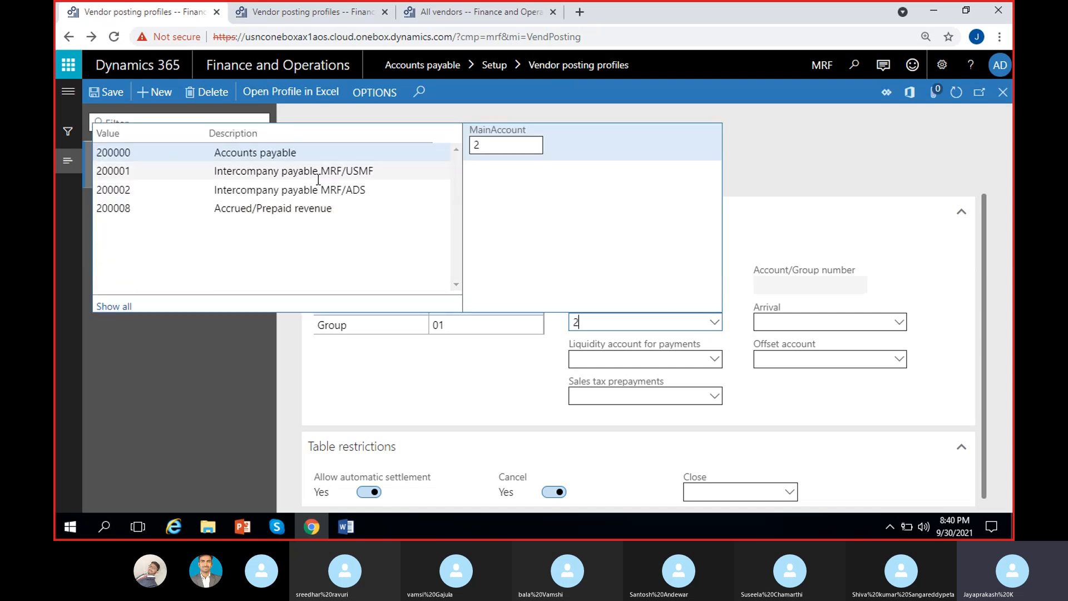
{"action": "left_click", "coordinate": [439, 172]}
{"action": "left_click", "coordinate": [697, 288]}
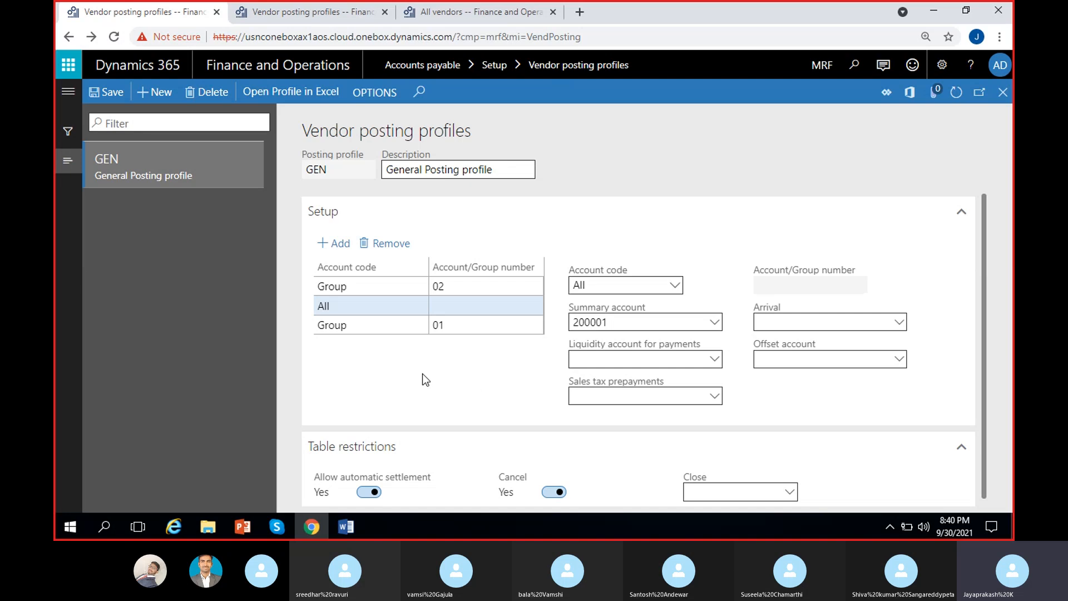
{"action": "left_click", "coordinate": [459, 306]}
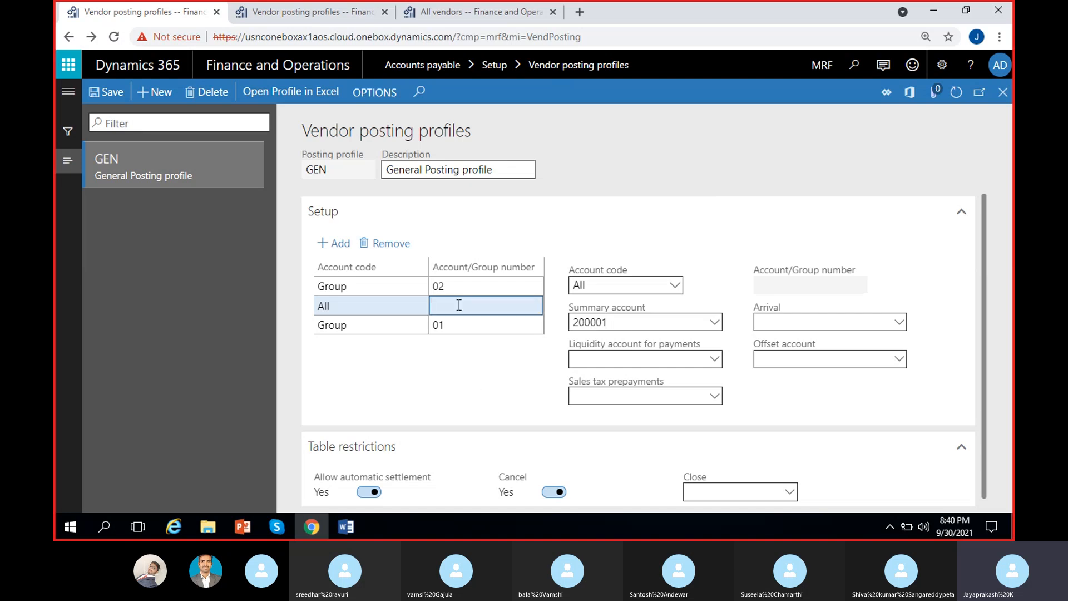
{"action": "left_click", "coordinate": [356, 308]}
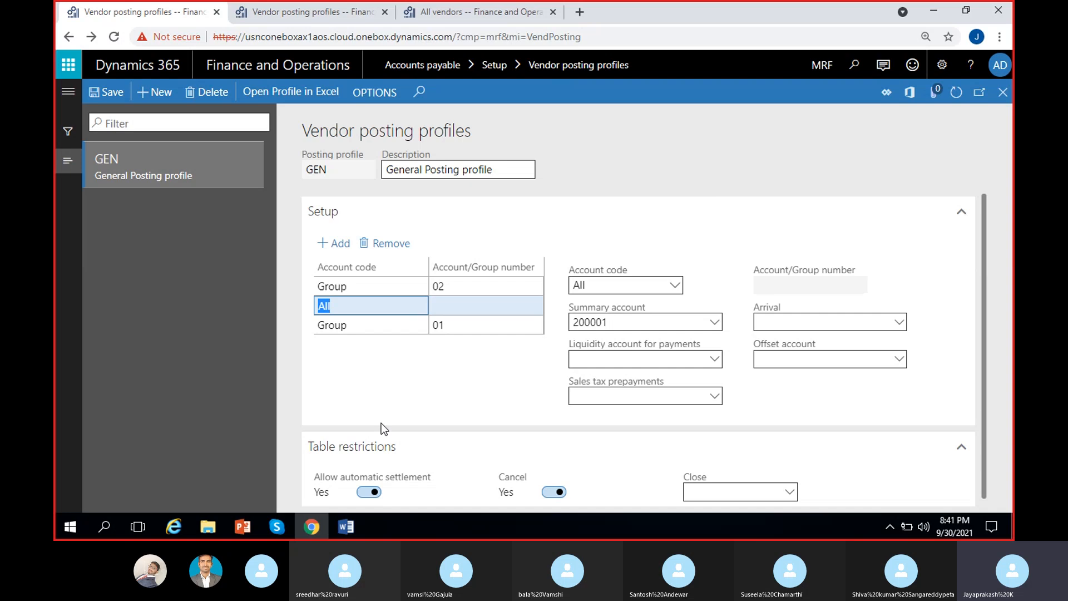
{"action": "left_click", "coordinate": [485, 322]}
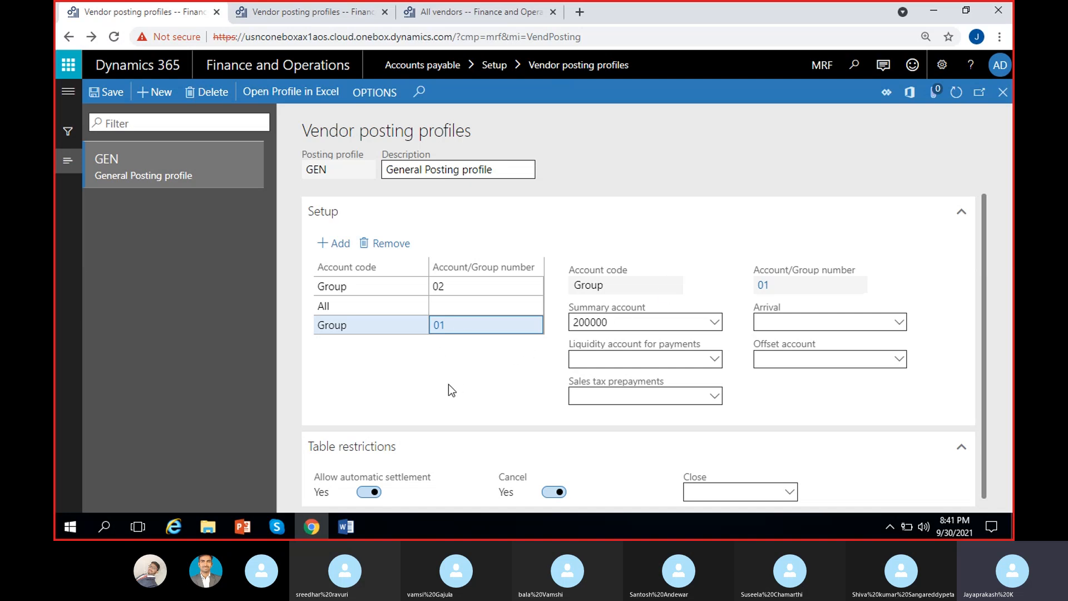
Step: Delete the Group 02, Group 01 and All setup lines, confirming each deletion
{"action": "left_click", "coordinate": [472, 287]}
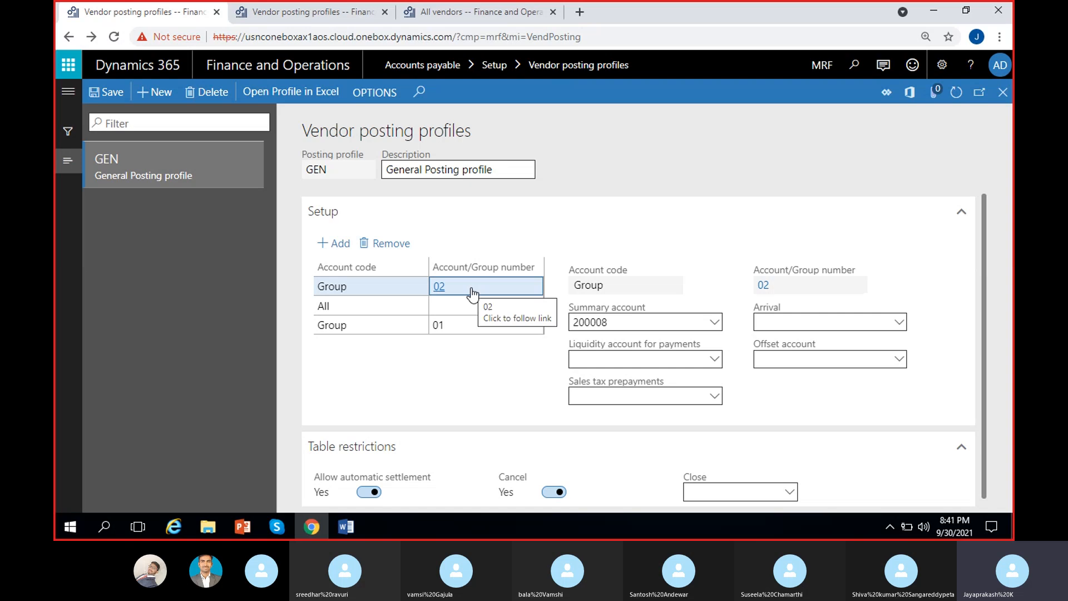
{"action": "left_click", "coordinate": [387, 243]}
{"action": "left_click", "coordinate": [659, 322]}
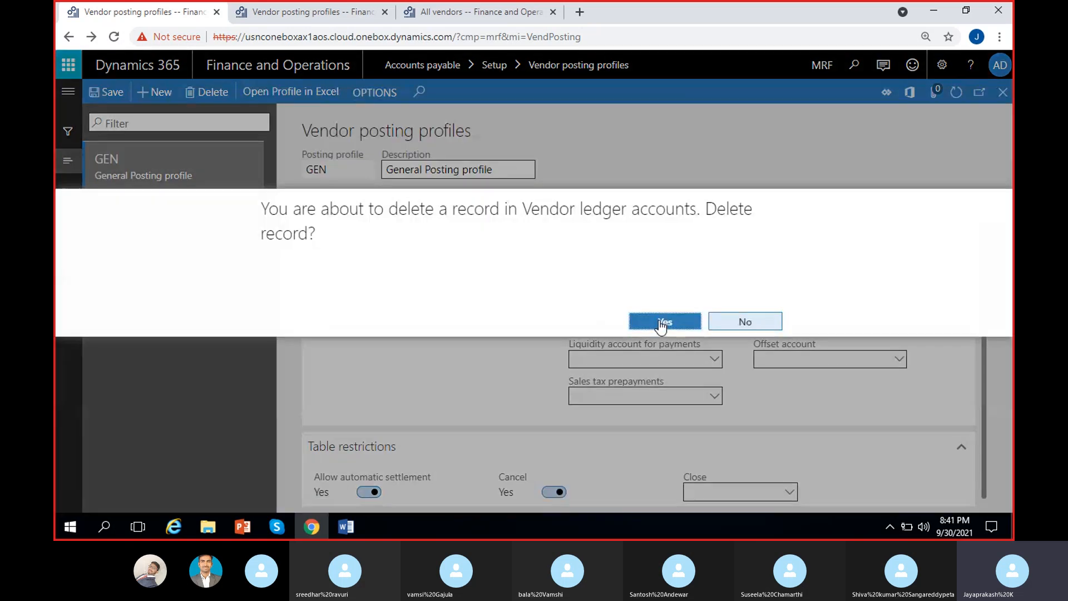
{"action": "left_click", "coordinate": [468, 306]}
{"action": "left_click", "coordinate": [396, 248]}
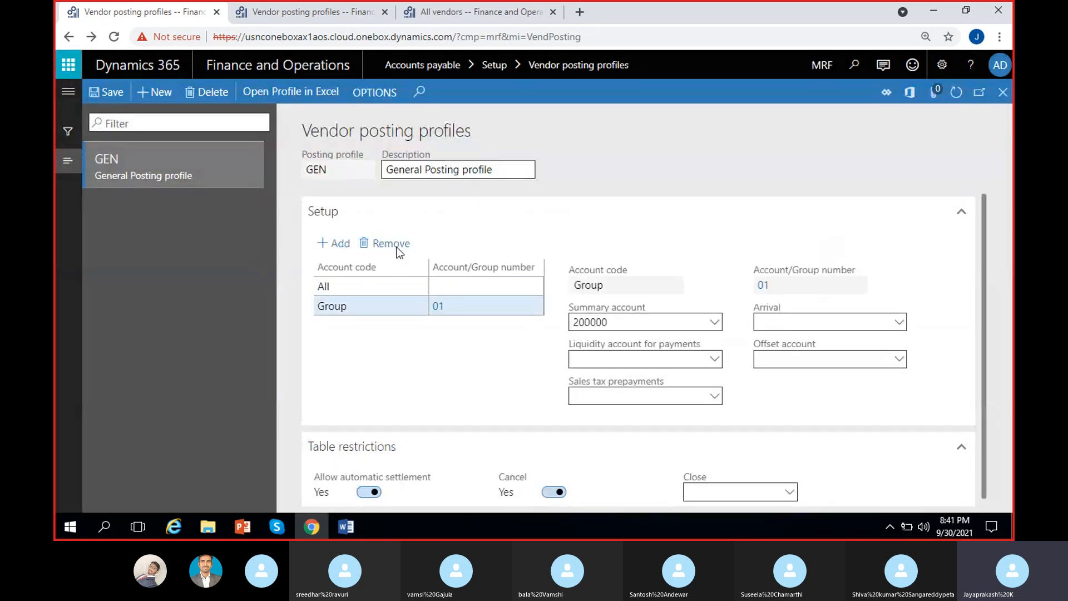
{"action": "left_click", "coordinate": [663, 323]}
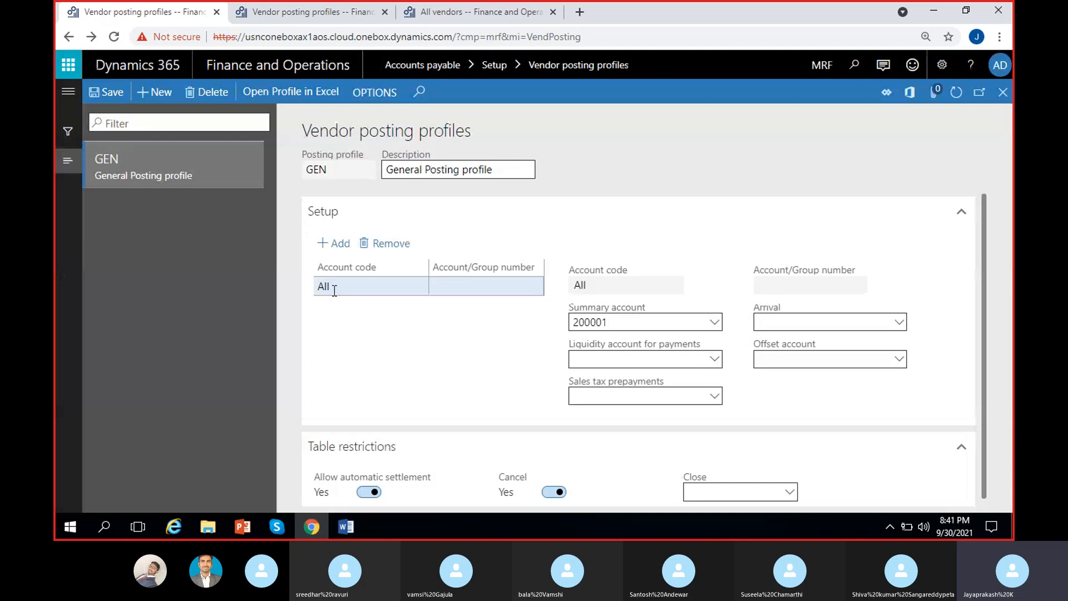
{"action": "left_click", "coordinate": [372, 291]}
{"action": "left_click", "coordinate": [402, 249]}
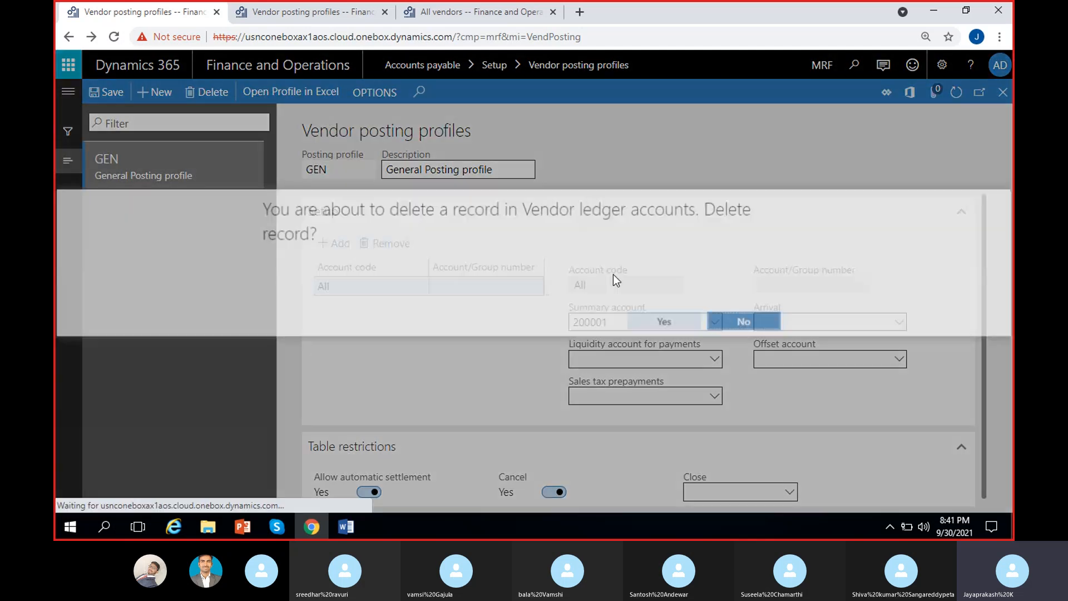
{"action": "left_click", "coordinate": [661, 323]}
Step: Add a fresh setup line with account code All
{"action": "left_click", "coordinate": [340, 245]}
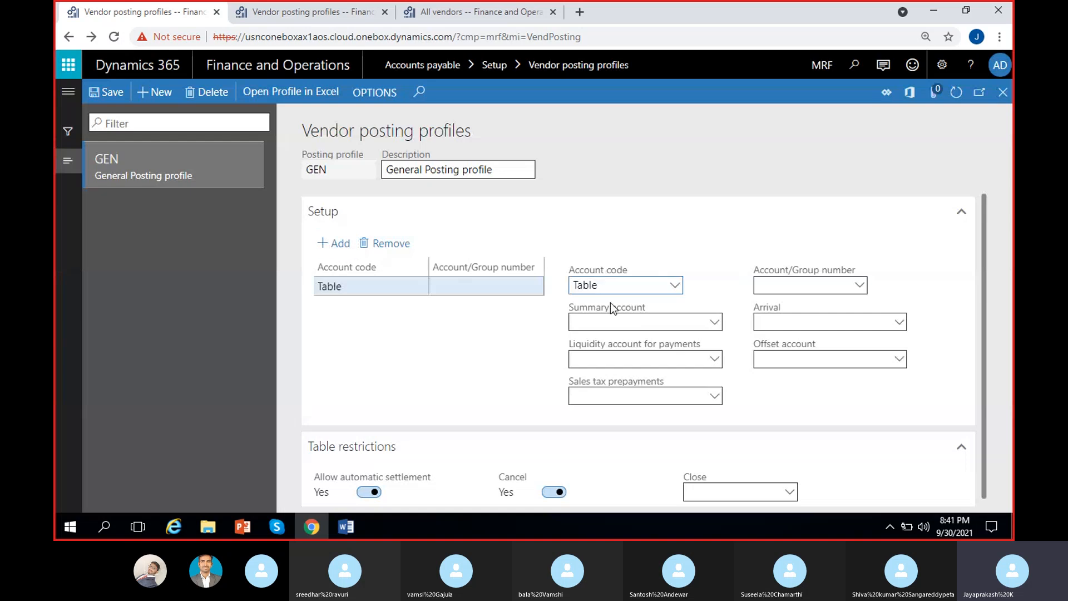
{"action": "left_click", "coordinate": [673, 286]}
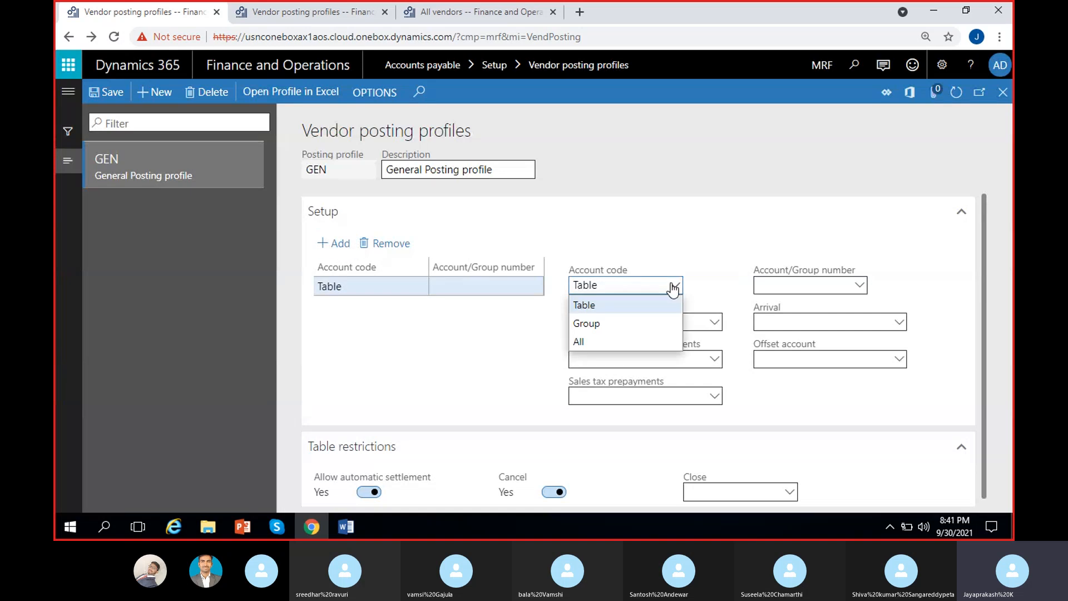
{"action": "left_click", "coordinate": [597, 346]}
{"action": "left_click", "coordinate": [827, 286]}
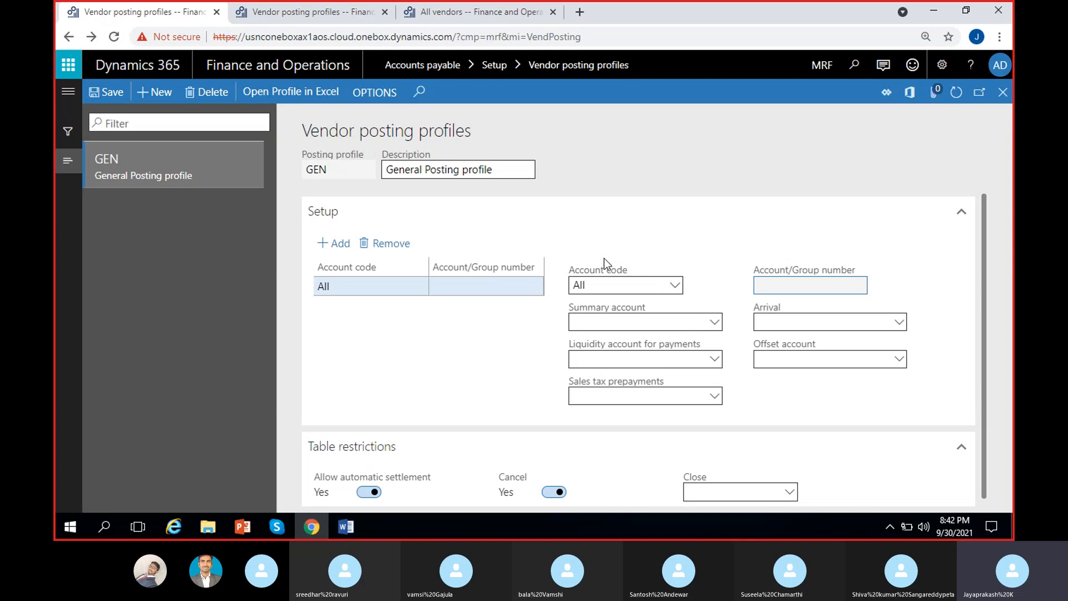
Step: Give the All line summary account 200000 Accounts payable
{"action": "left_click", "coordinate": [713, 326]}
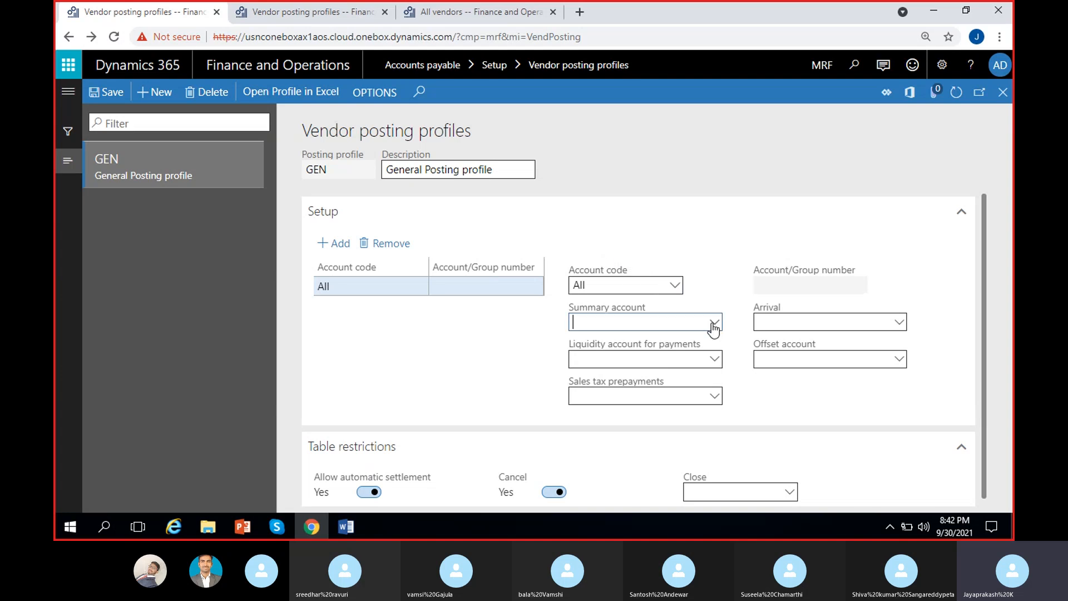
{"action": "type", "text": "2000"}
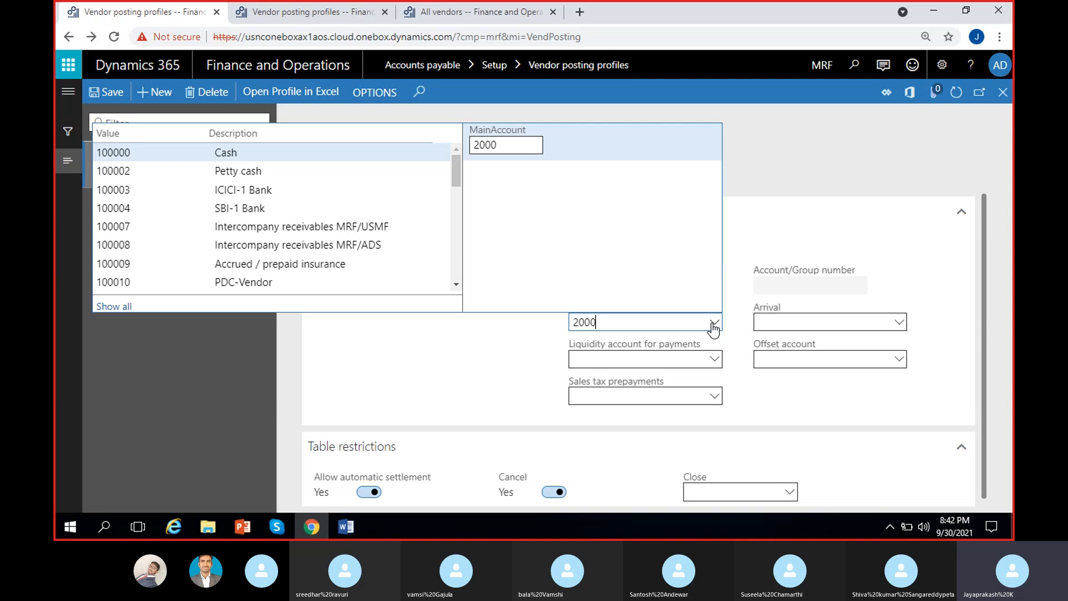
{"action": "left_click", "coordinate": [371, 176]}
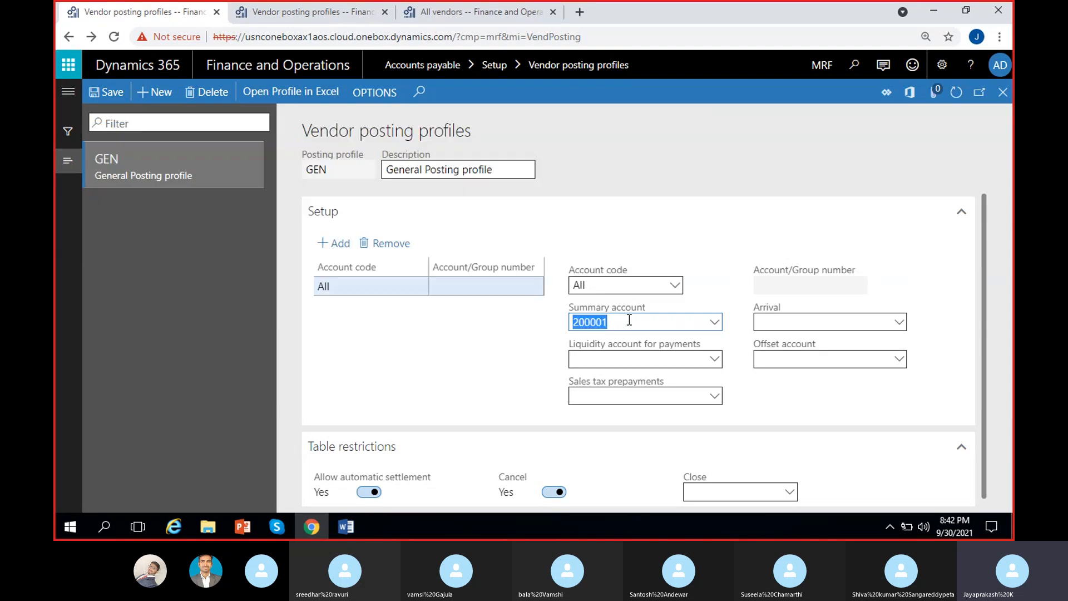
{"action": "type", "text": "0"}
{"action": "left_click", "coordinate": [714, 322]}
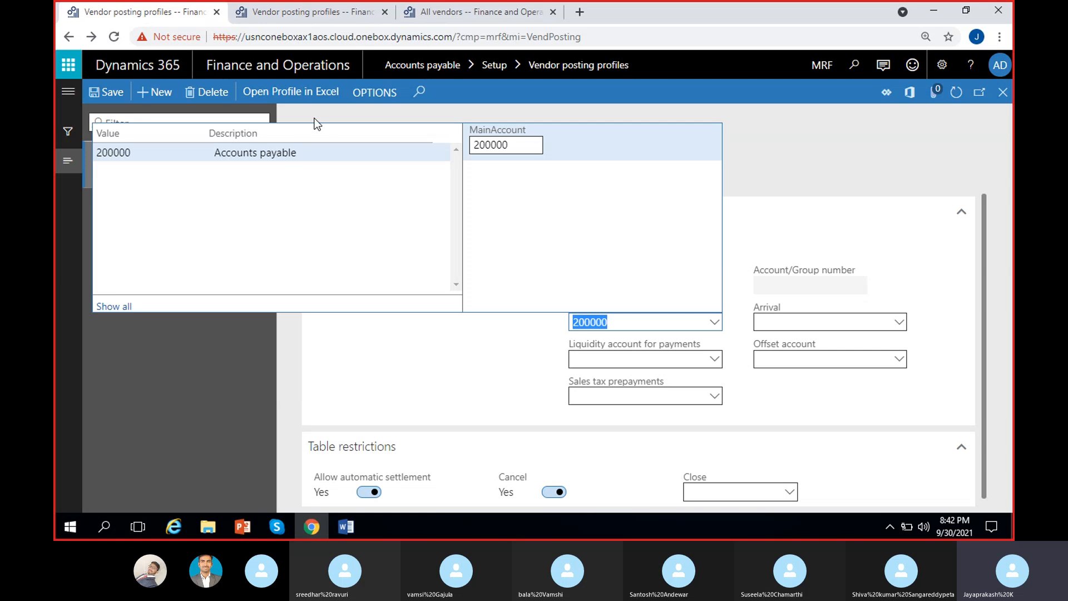
{"action": "left_click", "coordinate": [297, 148]}
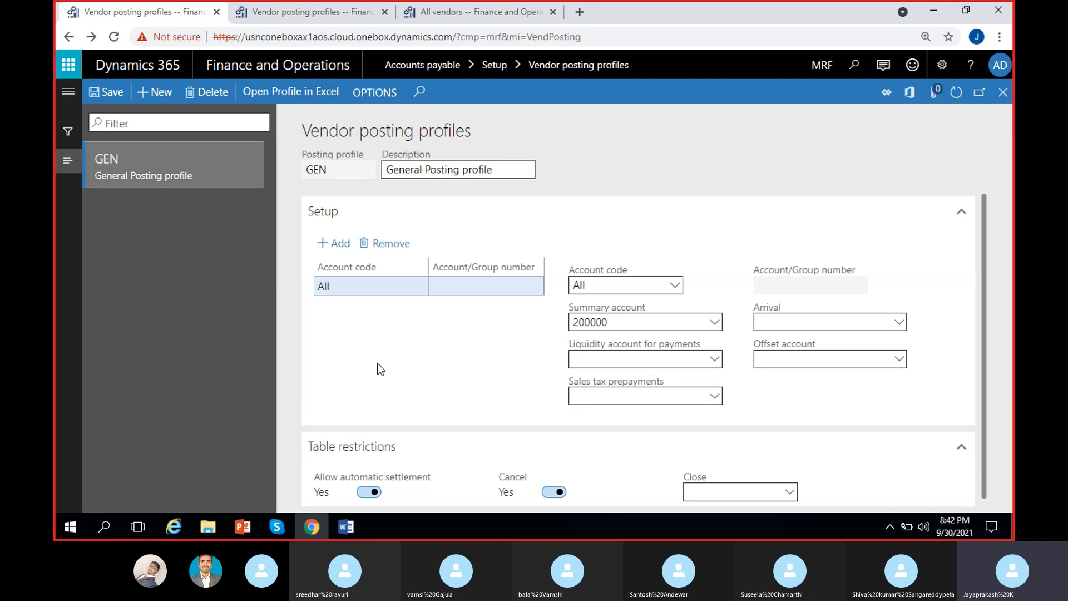
{"action": "left_click", "coordinate": [675, 286]}
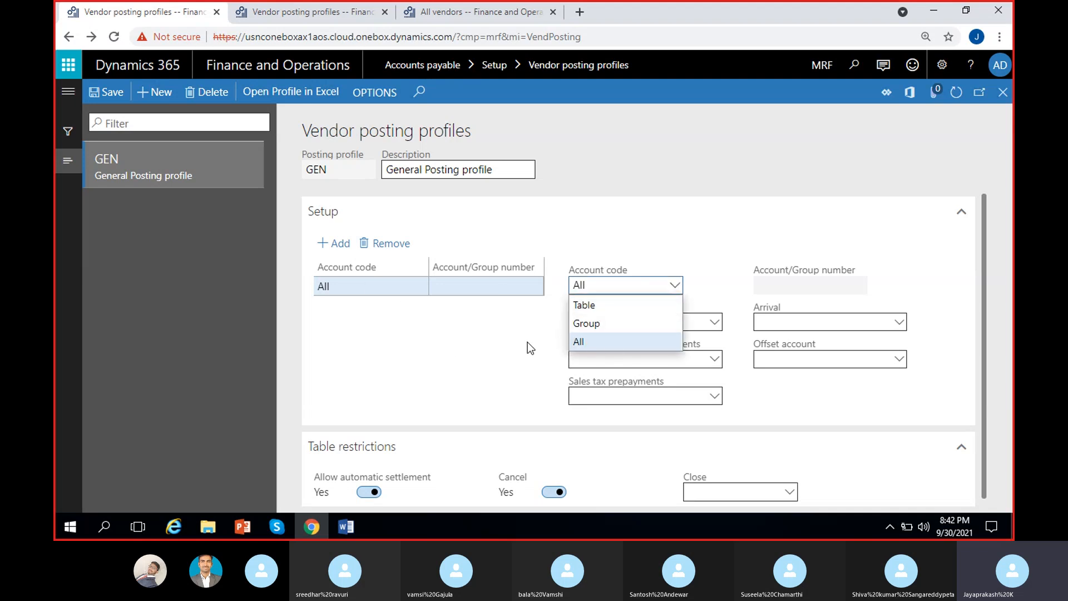
Step: Close the account code list, keeping All, and open the Liquidity account for payments lookup
{"action": "left_click", "coordinate": [542, 316]}
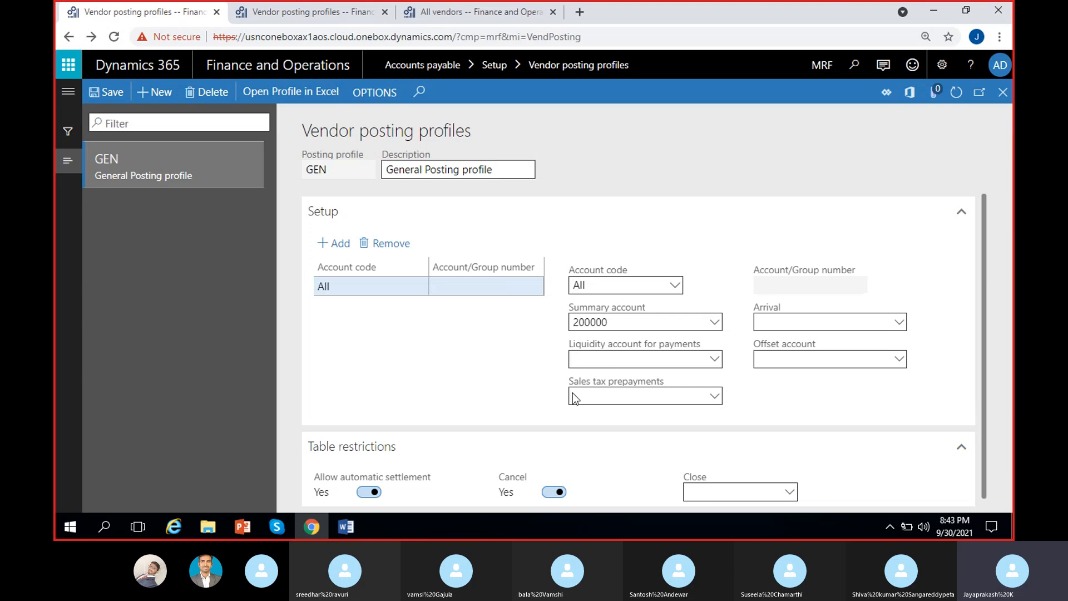
{"action": "left_click", "coordinate": [710, 361]}
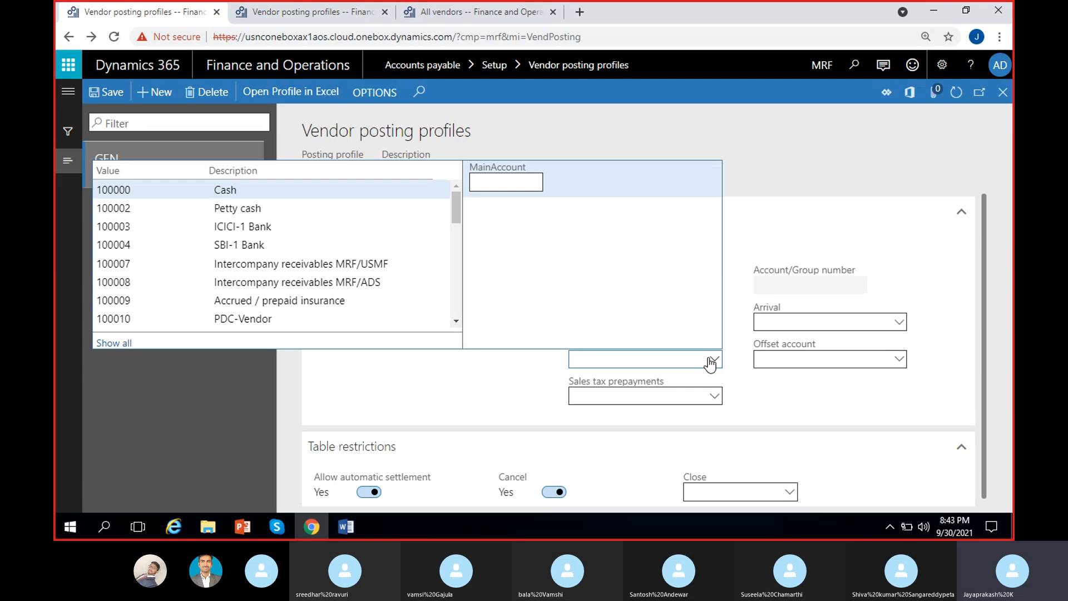
Step: Try liquidity account 100000 Cash, then clear it so the field stays empty
{"action": "left_click", "coordinate": [280, 189]}
{"action": "left_click", "coordinate": [514, 361]}
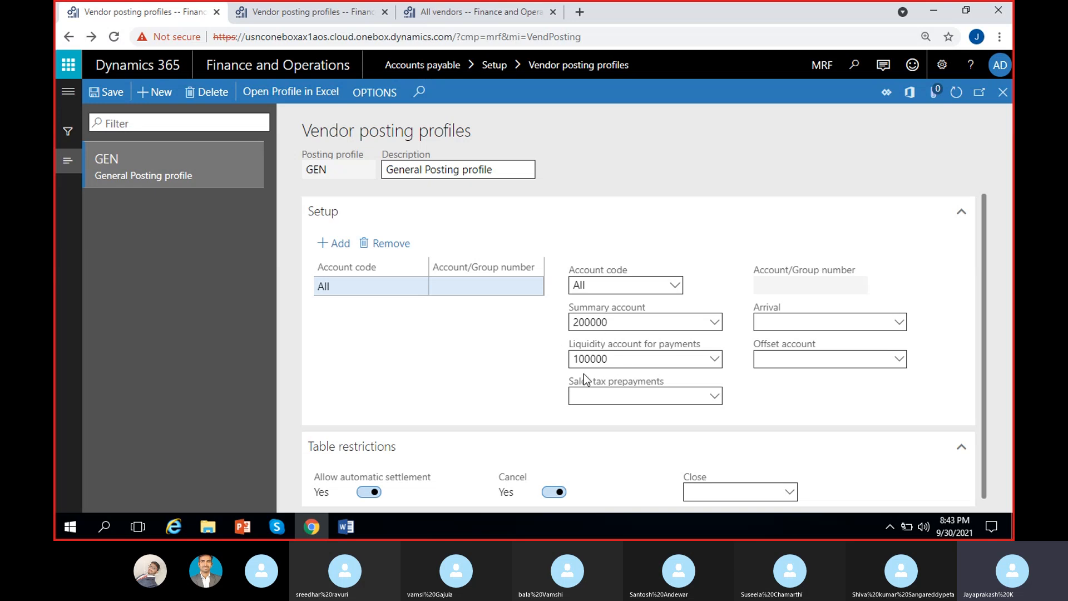
{"action": "left_click", "coordinate": [626, 358]}
{"action": "left_click", "coordinate": [550, 353]}
{"action": "left_click", "coordinate": [627, 325]}
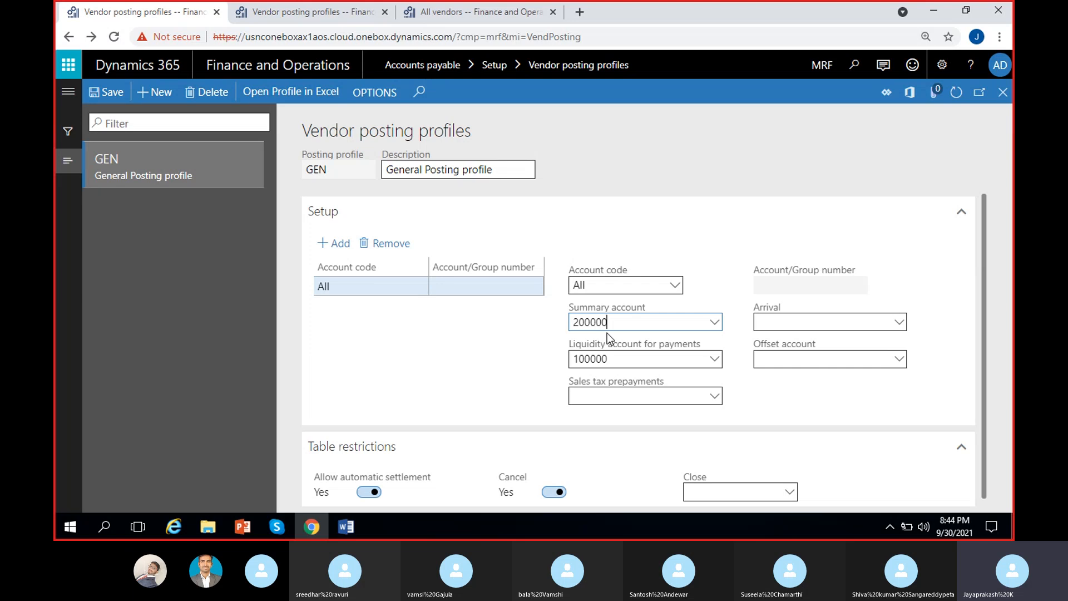
{"action": "left_click", "coordinate": [632, 358]}
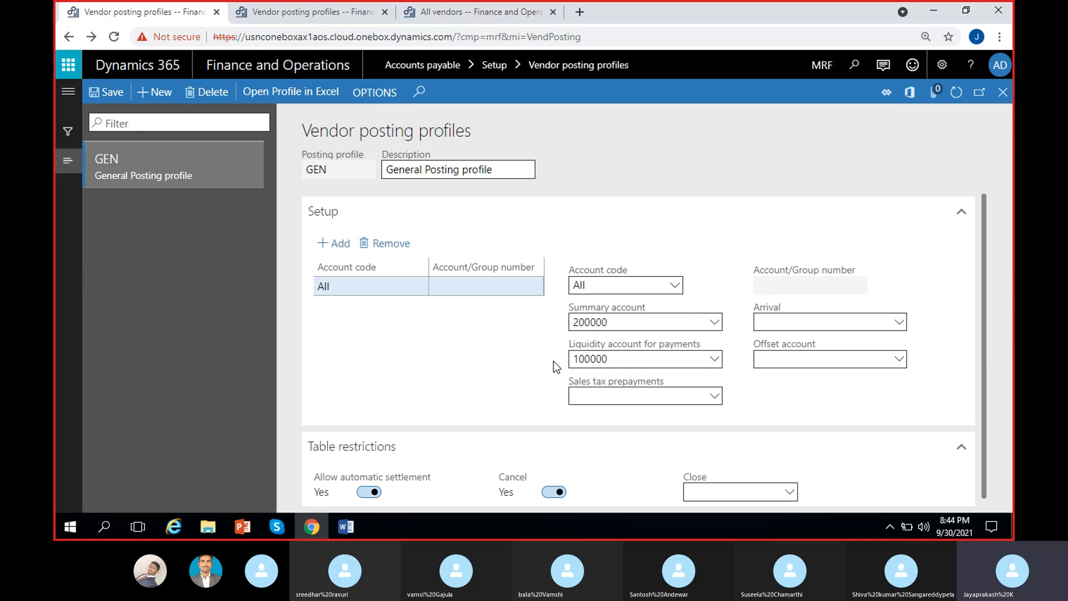
{"action": "left_click", "coordinate": [622, 358]}
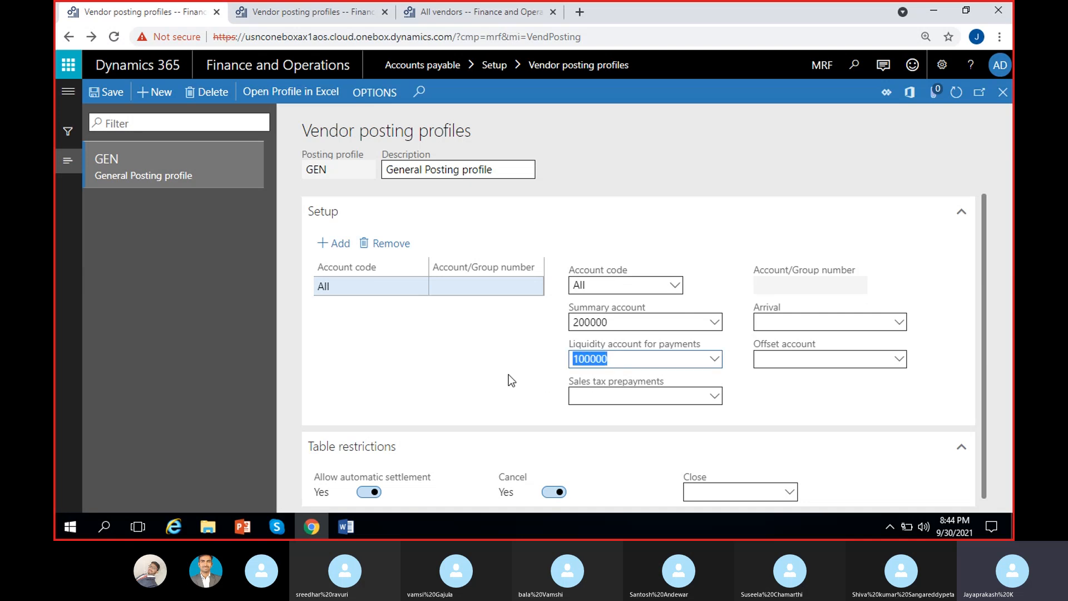
{"action": "key", "text": "BackSpace"}
{"action": "left_click", "coordinate": [548, 346]}
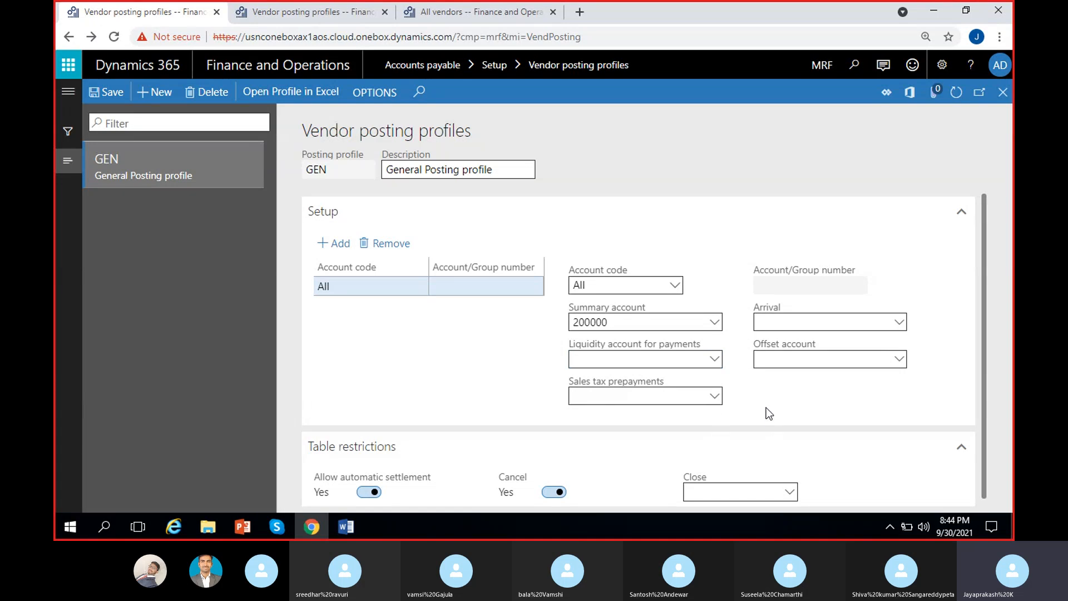
{"action": "left_click", "coordinate": [714, 398]}
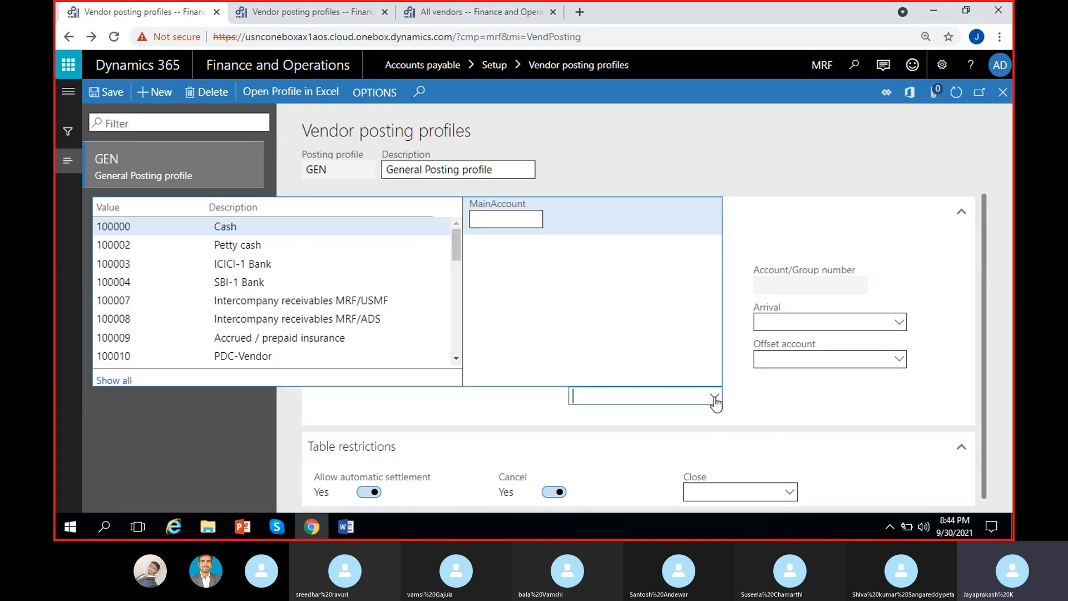
{"action": "left_click", "coordinate": [769, 399]}
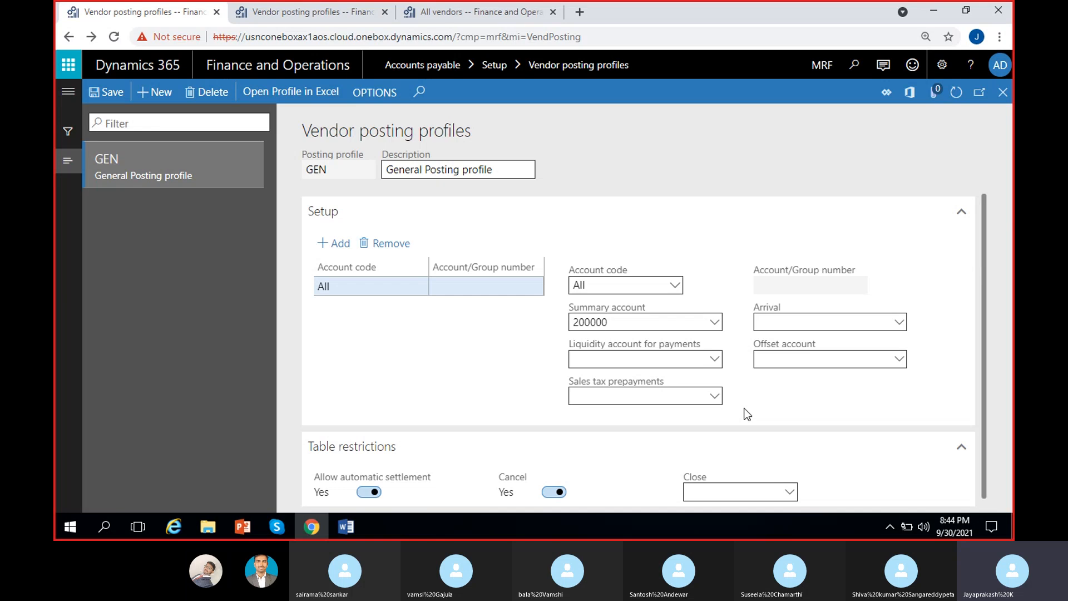
{"action": "left_click", "coordinate": [712, 399]}
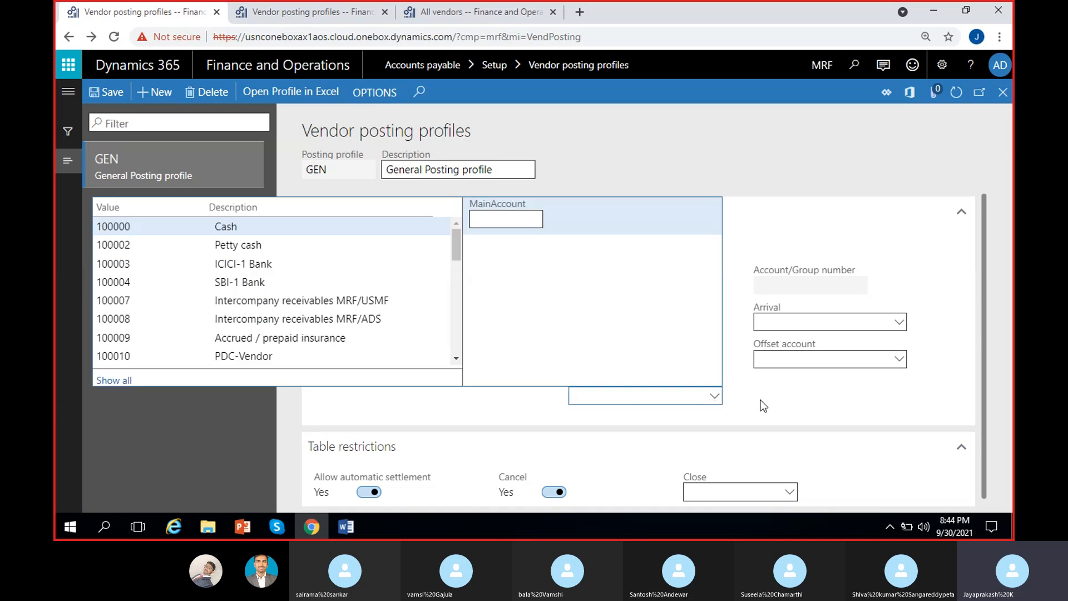
{"action": "left_click", "coordinate": [762, 402]}
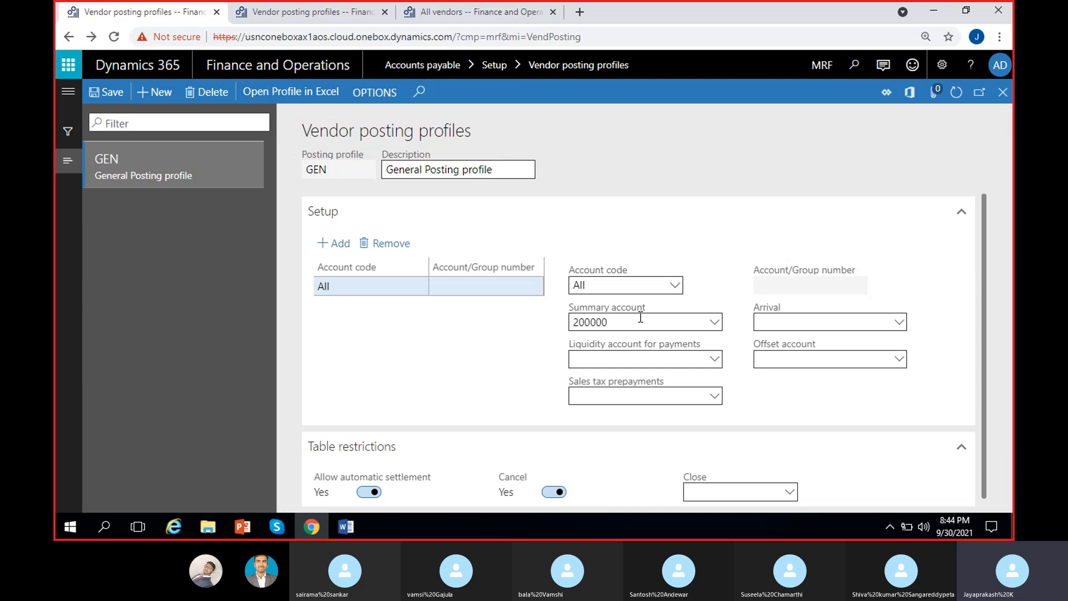
{"action": "left_click_drag", "start_coordinate": [619, 325], "coordinate": [579, 322]}
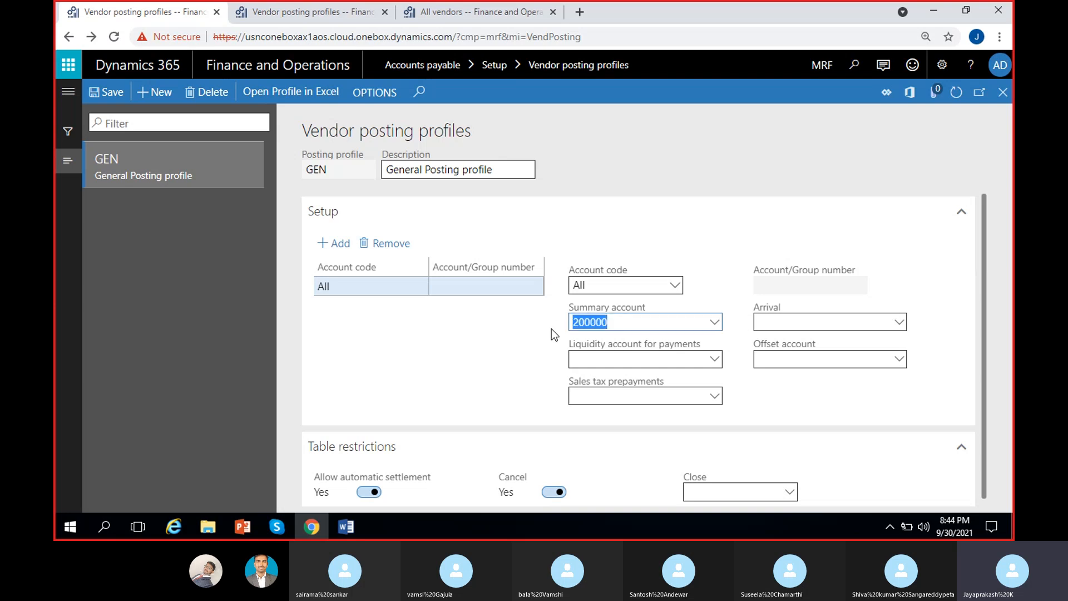
{"action": "left_click", "coordinate": [551, 324]}
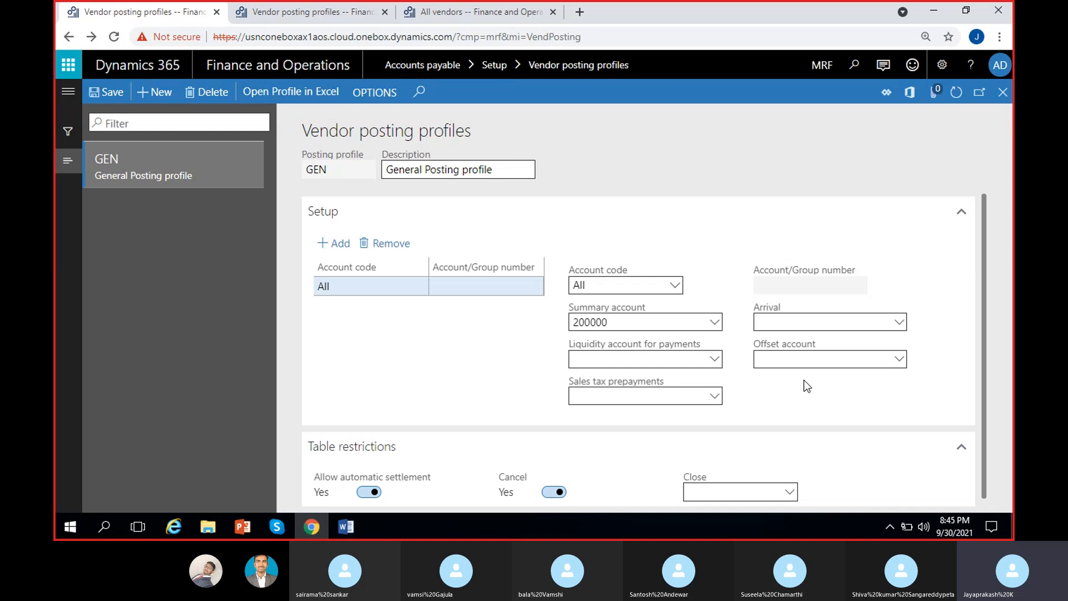
{"action": "left_click", "coordinate": [837, 318]}
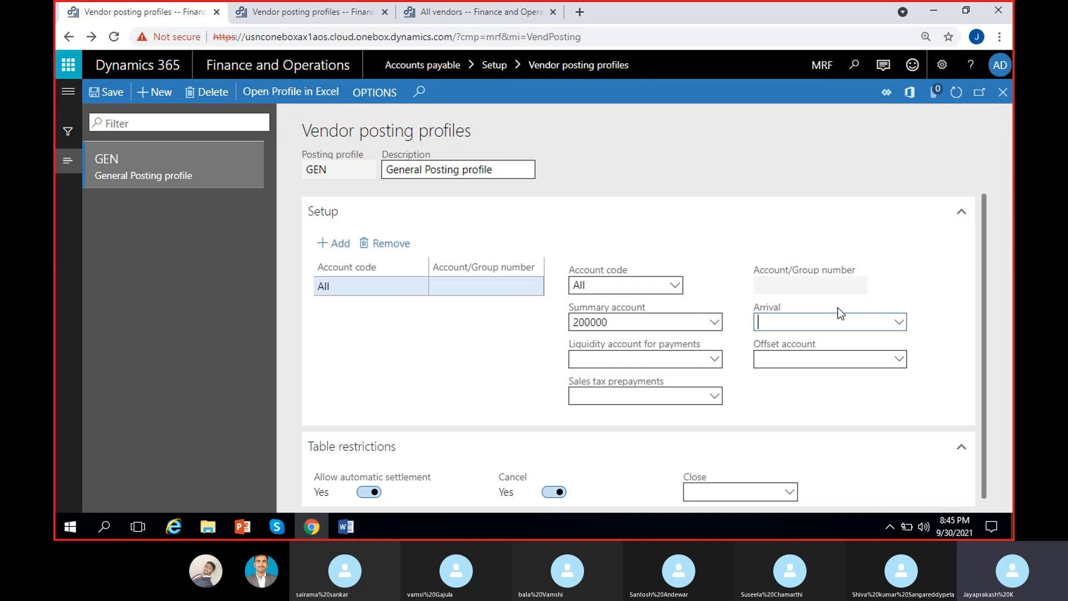
{"action": "left_click", "coordinate": [929, 328]}
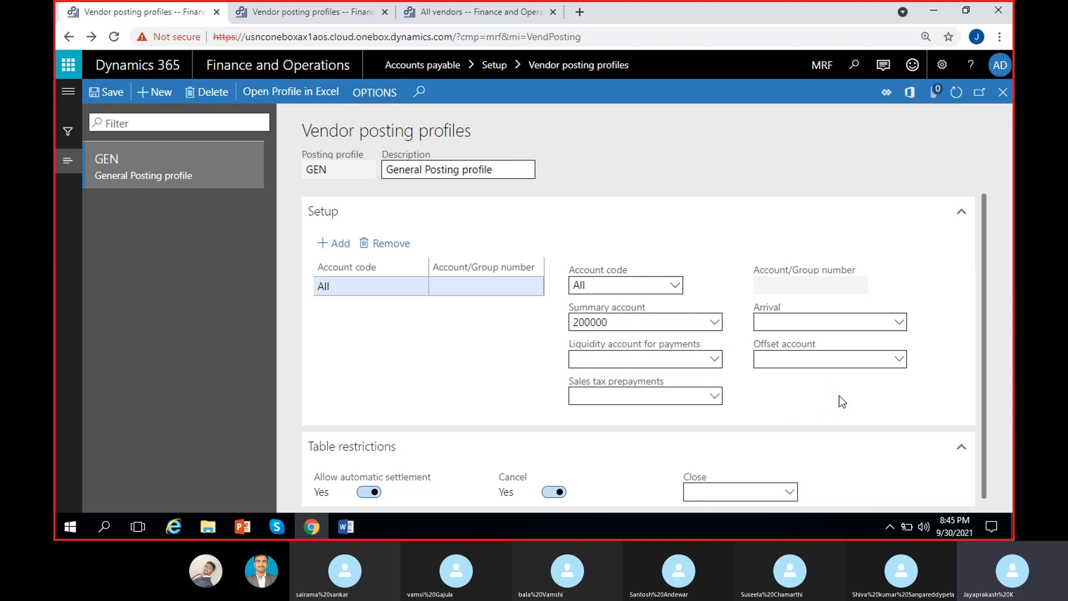
{"action": "left_click", "coordinate": [813, 360]}
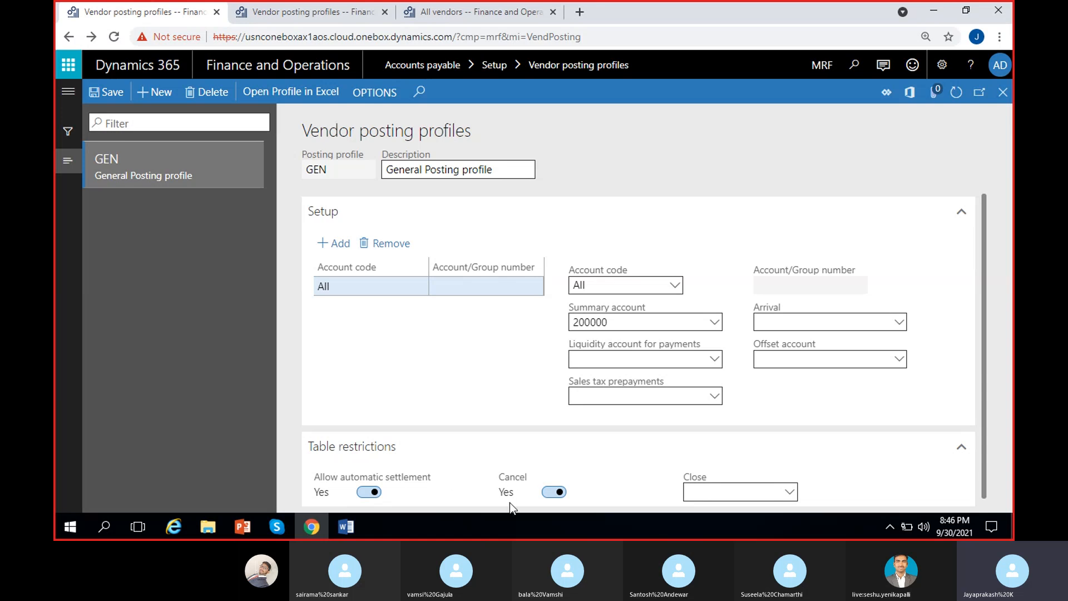
Step: Set Allow automatic settlement and Cancel to No for GEN, leaving the Close profile empty
{"action": "left_click", "coordinate": [553, 492]}
{"action": "left_click", "coordinate": [369, 493]}
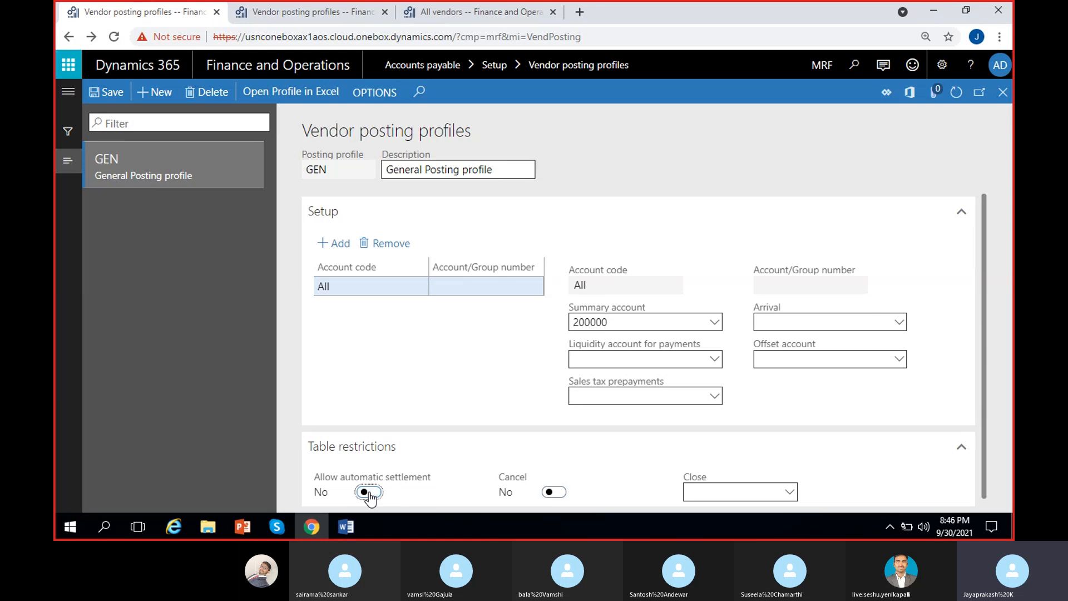
{"action": "left_click", "coordinate": [554, 492]}
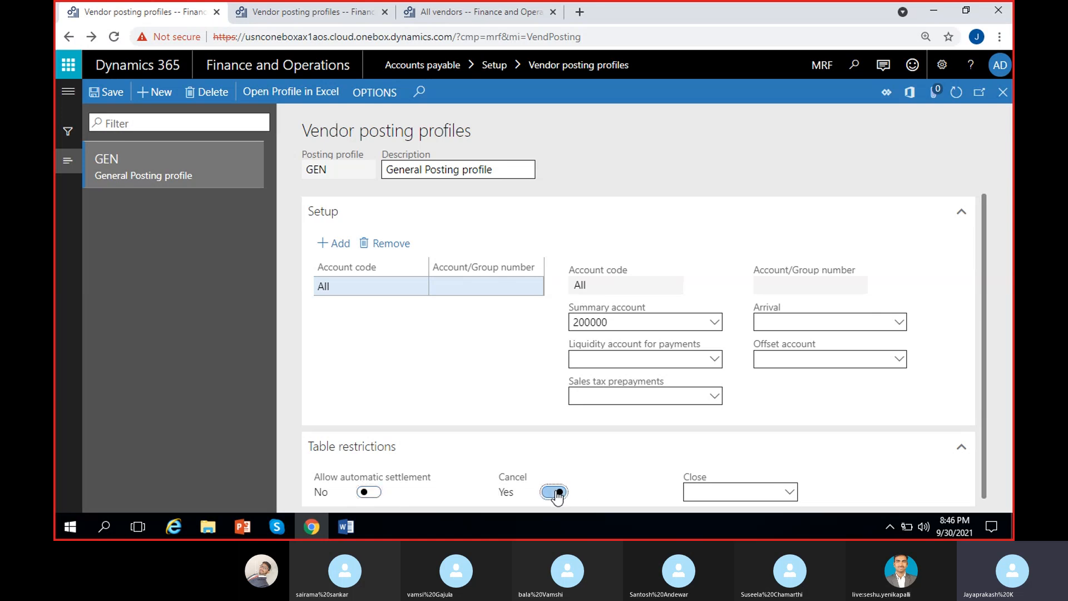
{"action": "left_click", "coordinate": [554, 492]}
{"action": "left_click", "coordinate": [789, 492]}
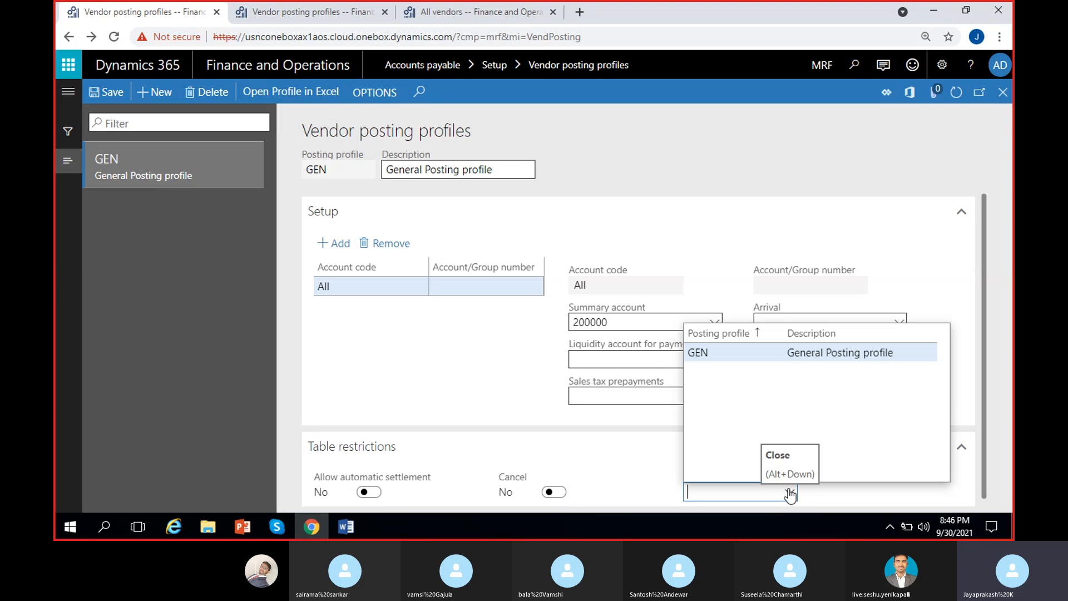
{"action": "left_click", "coordinate": [660, 457]}
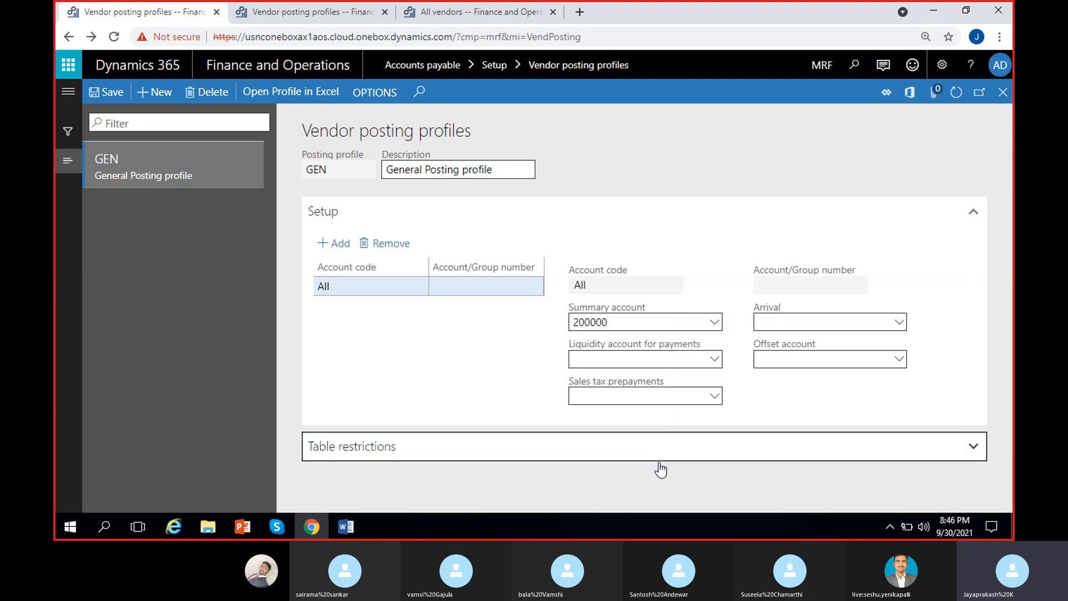
{"action": "left_click", "coordinate": [691, 455]}
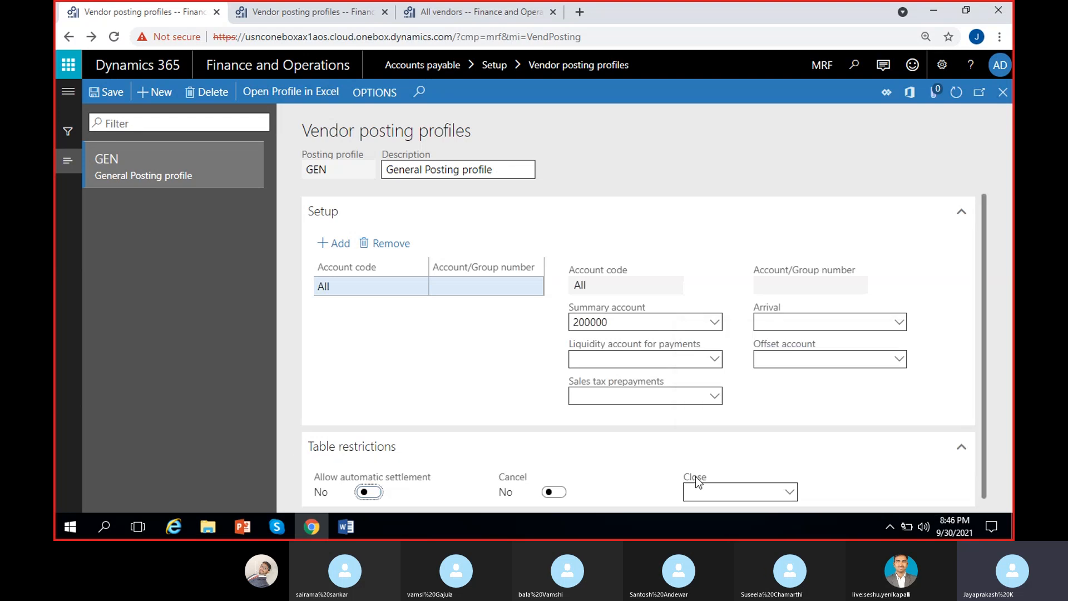
{"action": "left_click", "coordinate": [790, 492]}
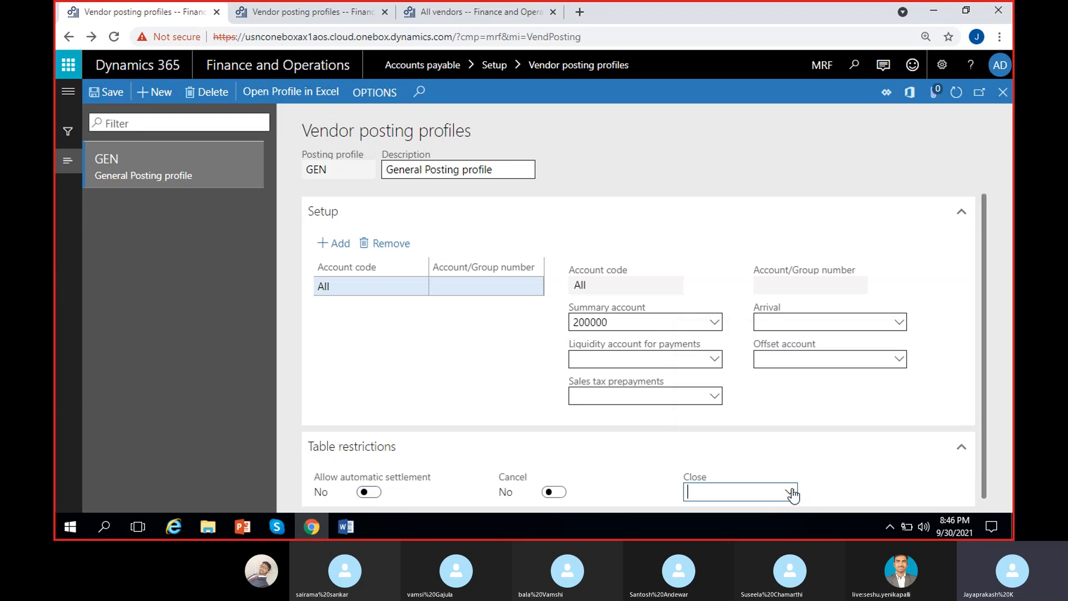
{"action": "left_click", "coordinate": [862, 494]}
{"action": "left_click", "coordinate": [110, 95]}
{"action": "left_click", "coordinate": [403, 357]}
Step: Create a new vendor posting profile PRE with the description 'Prepayment'
{"action": "left_click", "coordinate": [150, 93]}
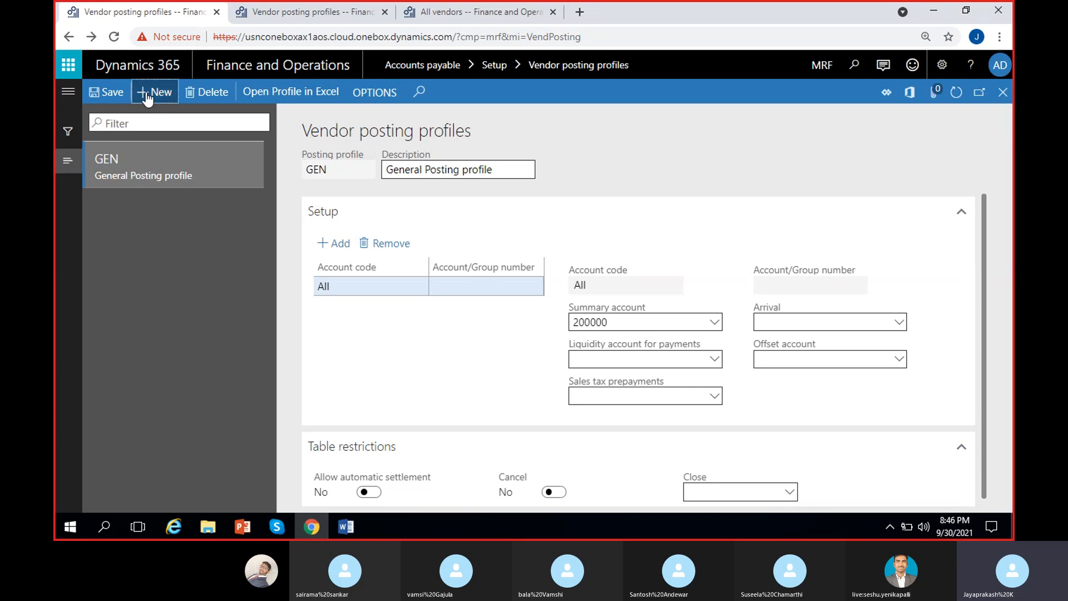
{"action": "type", "text": "PRE"}
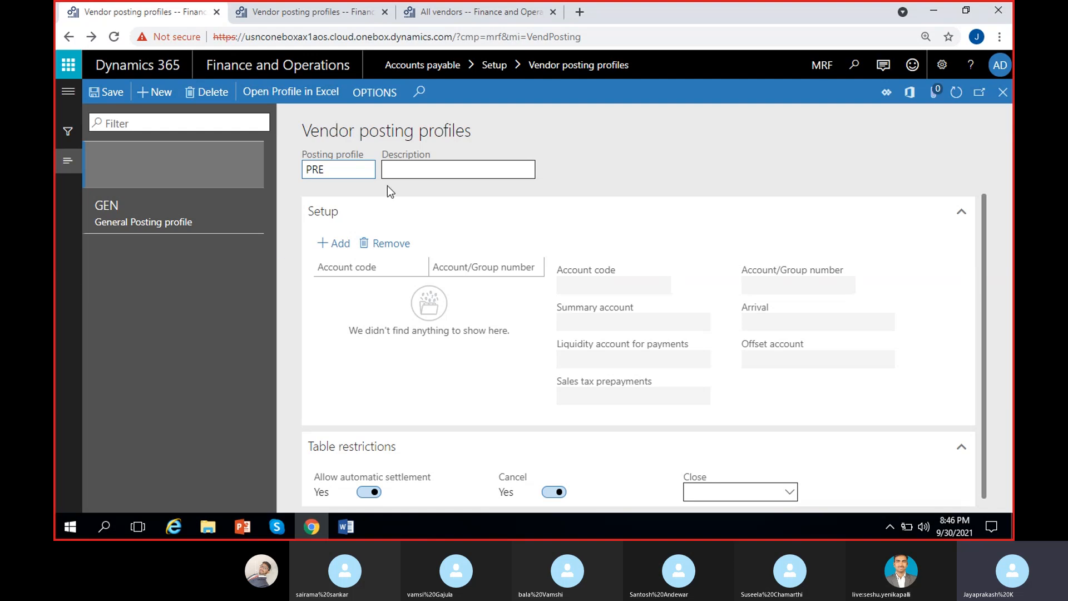
{"action": "left_click", "coordinate": [395, 171]}
{"action": "type", "text": "Prep"}
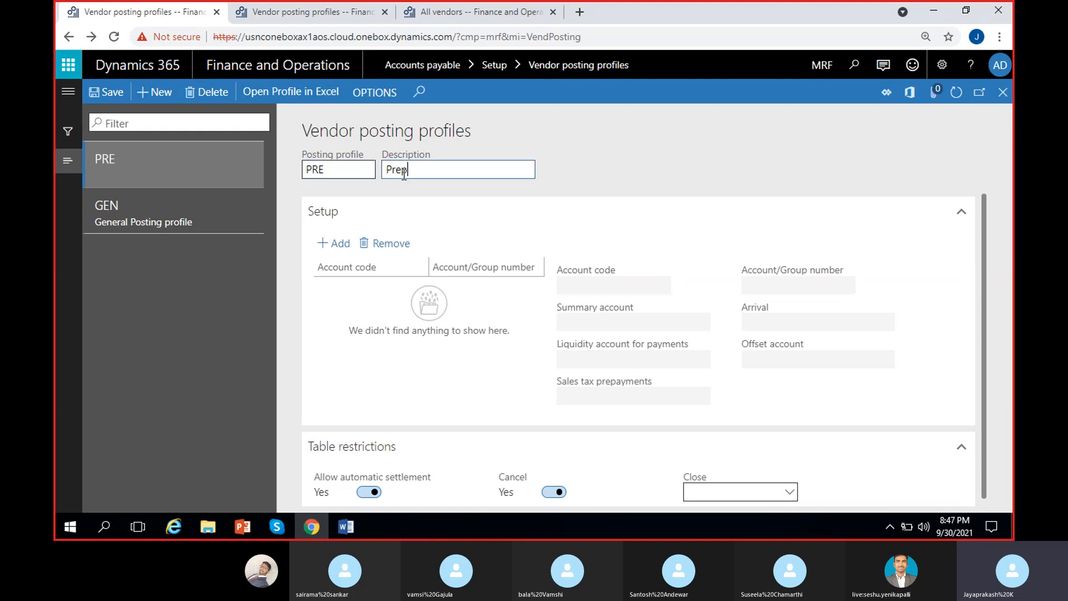
{"action": "type", "text": "ayment"}
{"action": "left_click", "coordinate": [649, 182]}
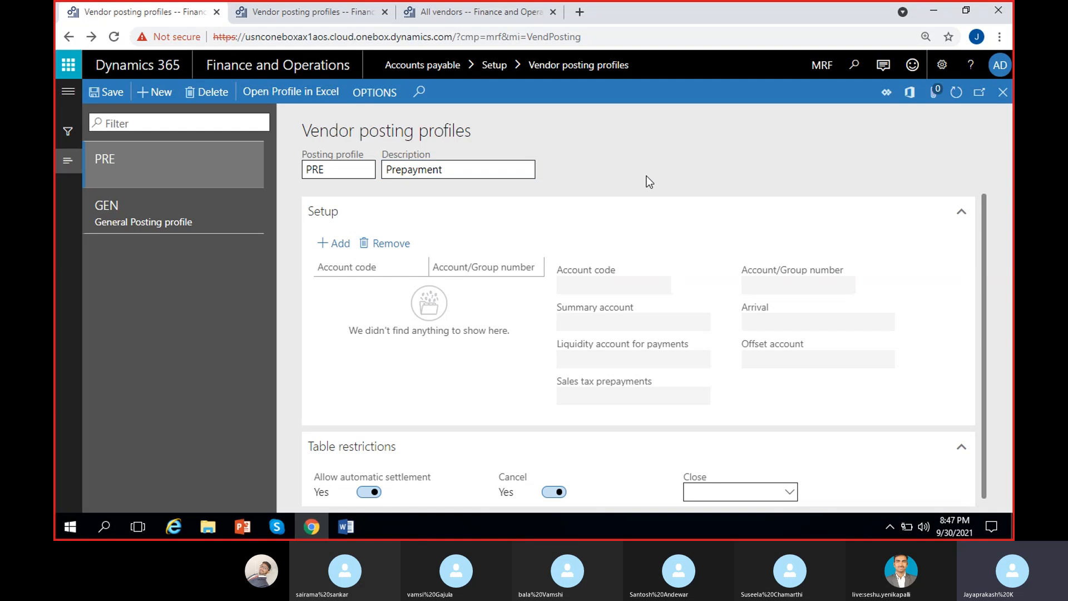
Step: Add a setup line to PRE with account code All
{"action": "left_click", "coordinate": [332, 243]}
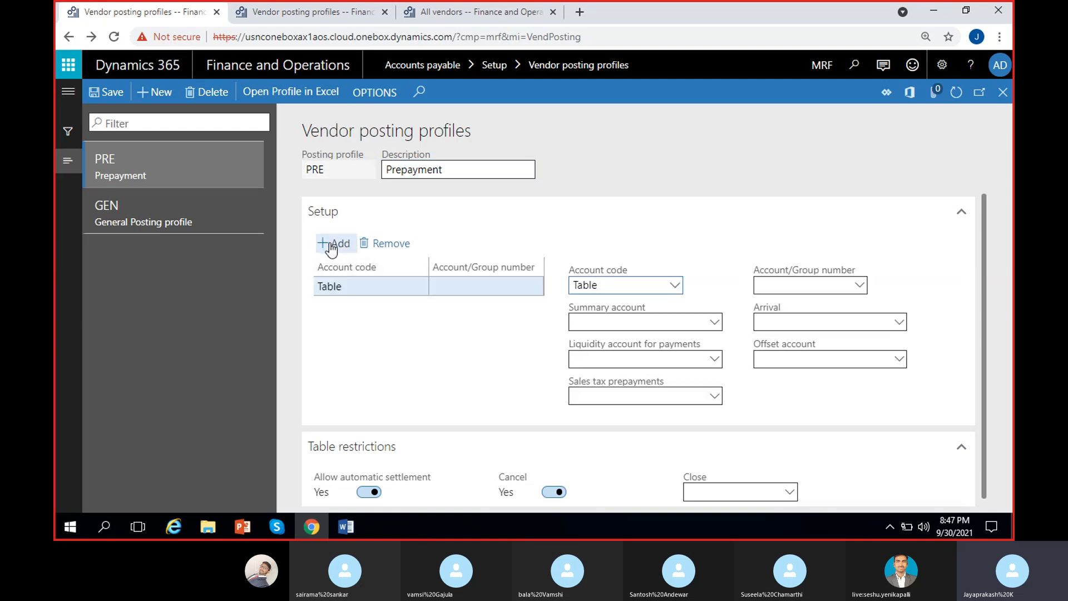
{"action": "left_click", "coordinate": [673, 287]}
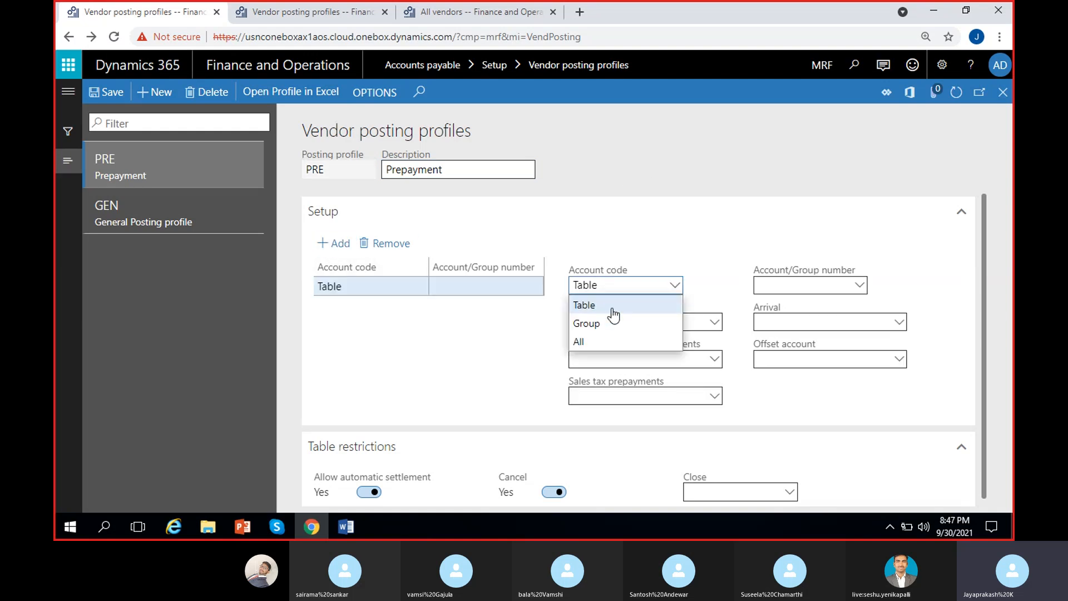
{"action": "left_click", "coordinate": [601, 341]}
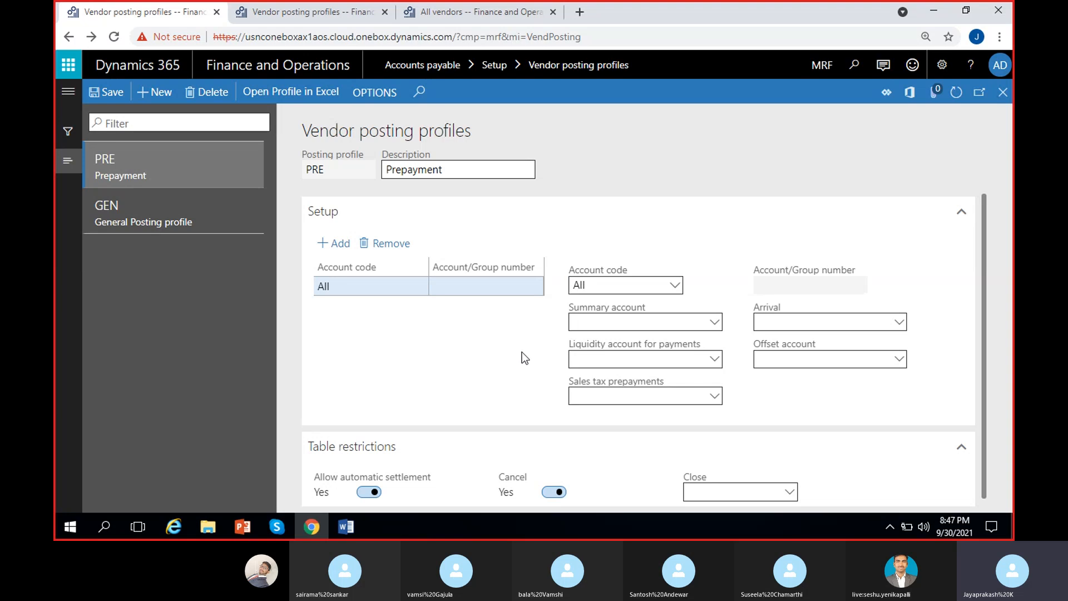
{"action": "left_click", "coordinate": [601, 324]}
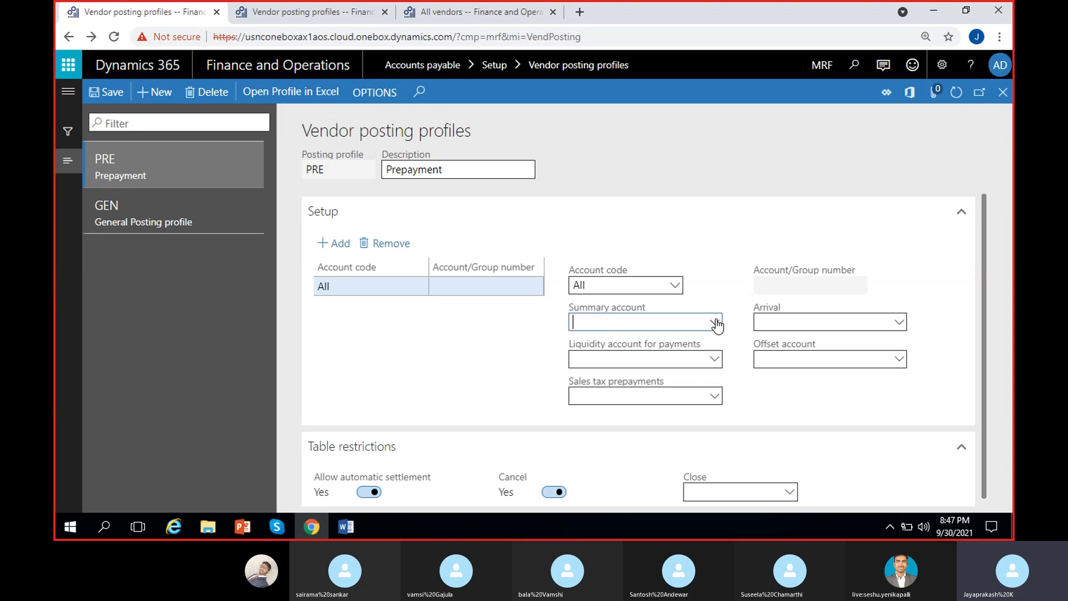
{"action": "type", "text": "prep"}
{"action": "left_click", "coordinate": [716, 324]}
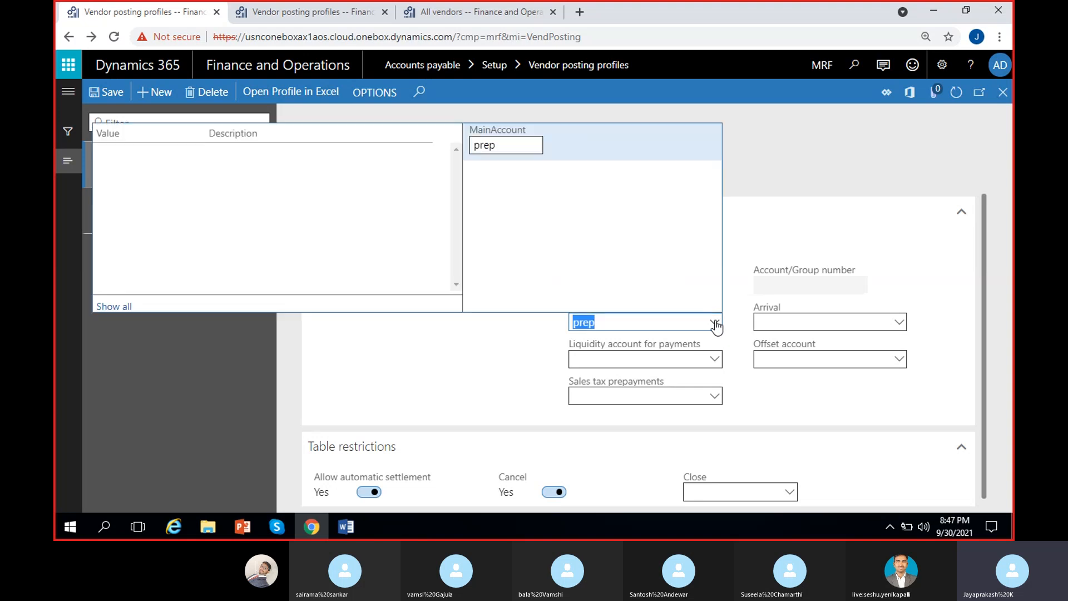
{"action": "left_click", "coordinate": [511, 147]}
{"action": "key", "text": "BackSpace"}
{"action": "key", "text": "BackSpace"}
{"action": "key", "text": "BackSpace"}
{"action": "key", "text": "BackSpace"}
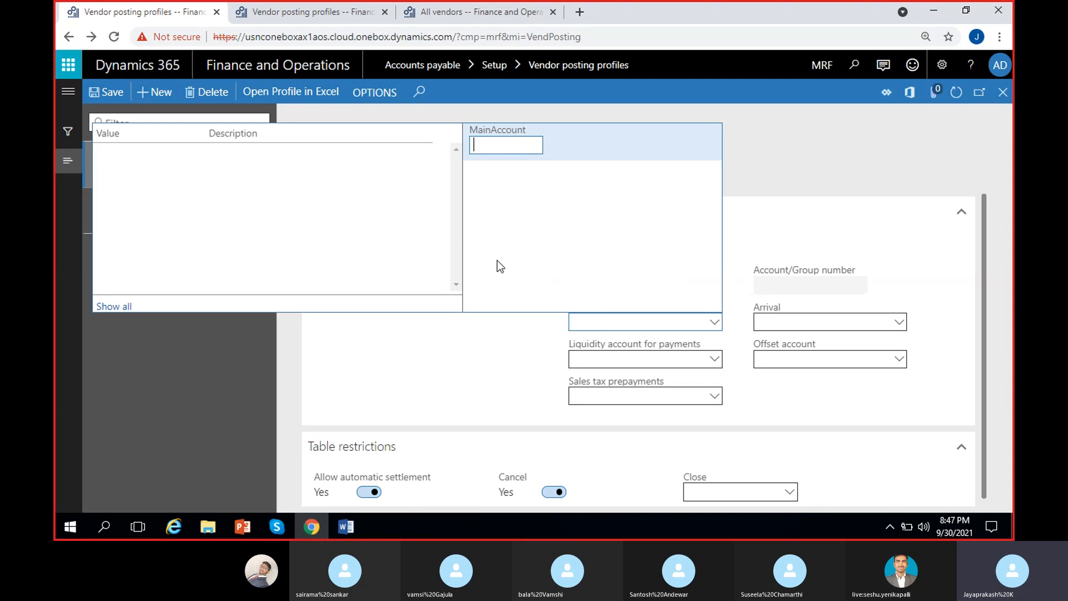
{"action": "scroll", "coordinate": [322, 242], "scroll_direction": "down", "scroll_amount": 5}
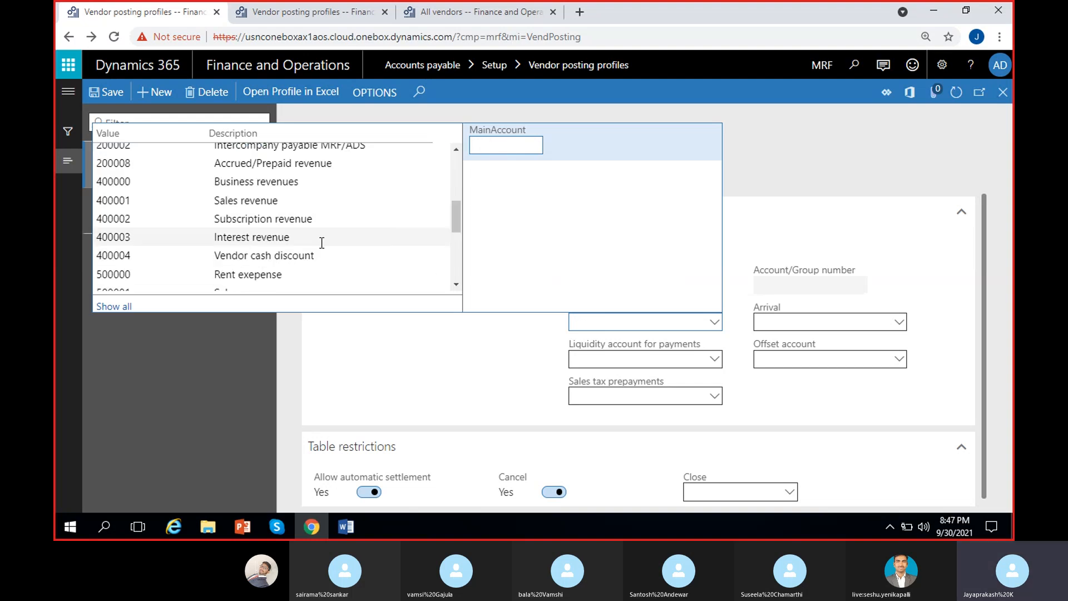
{"action": "scroll", "coordinate": [321, 243], "scroll_direction": "up", "scroll_amount": 5}
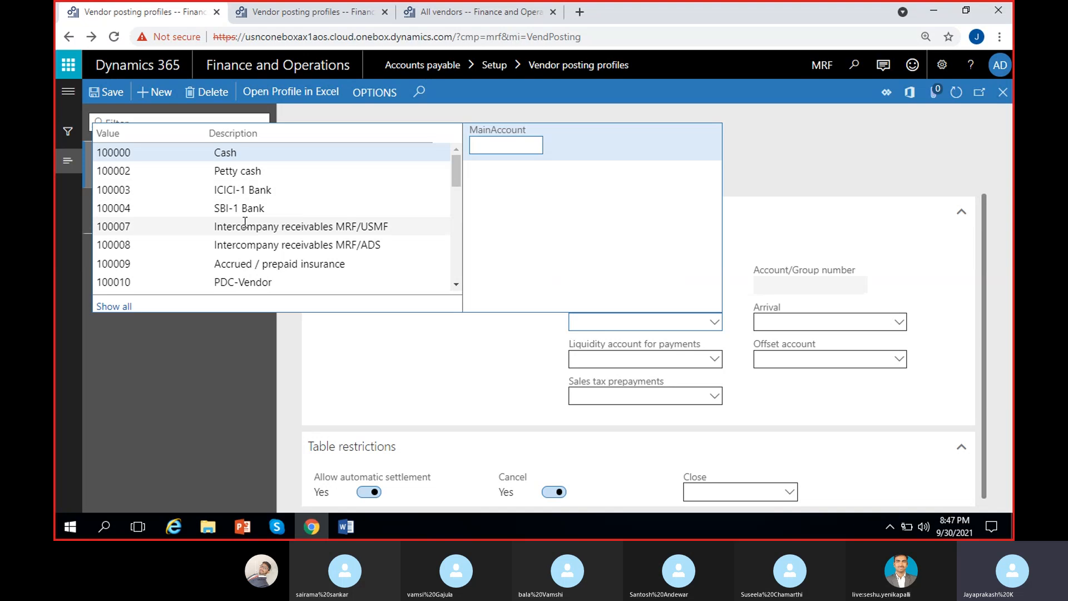
{"action": "left_click", "coordinate": [421, 336]}
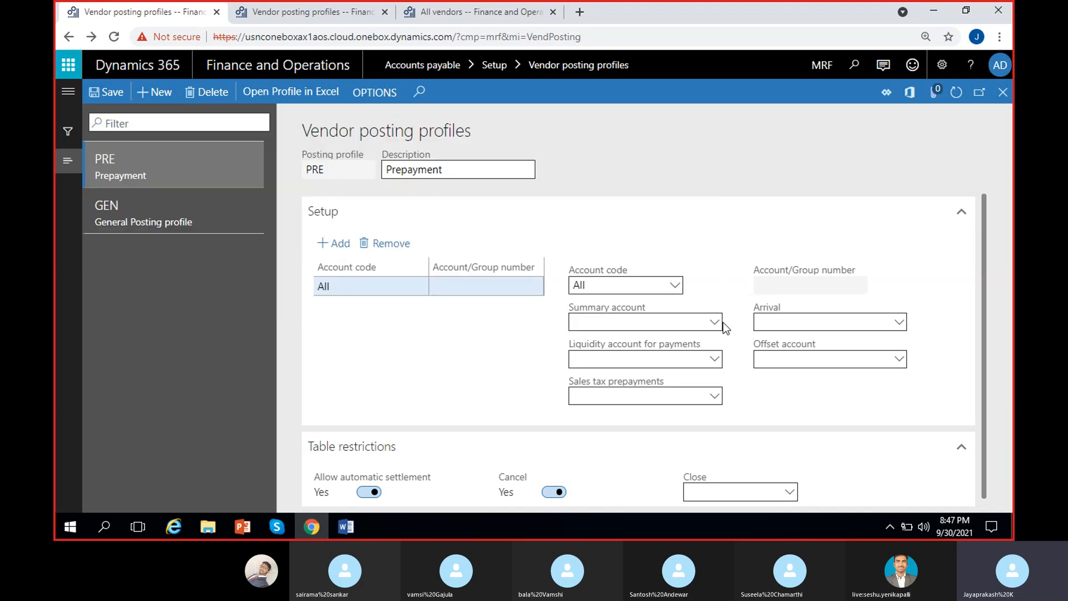
{"action": "right_click", "coordinate": [716, 324]}
Step: Start a new main account numbered 100011 and set its type to Asset
{"action": "left_click", "coordinate": [748, 396]}
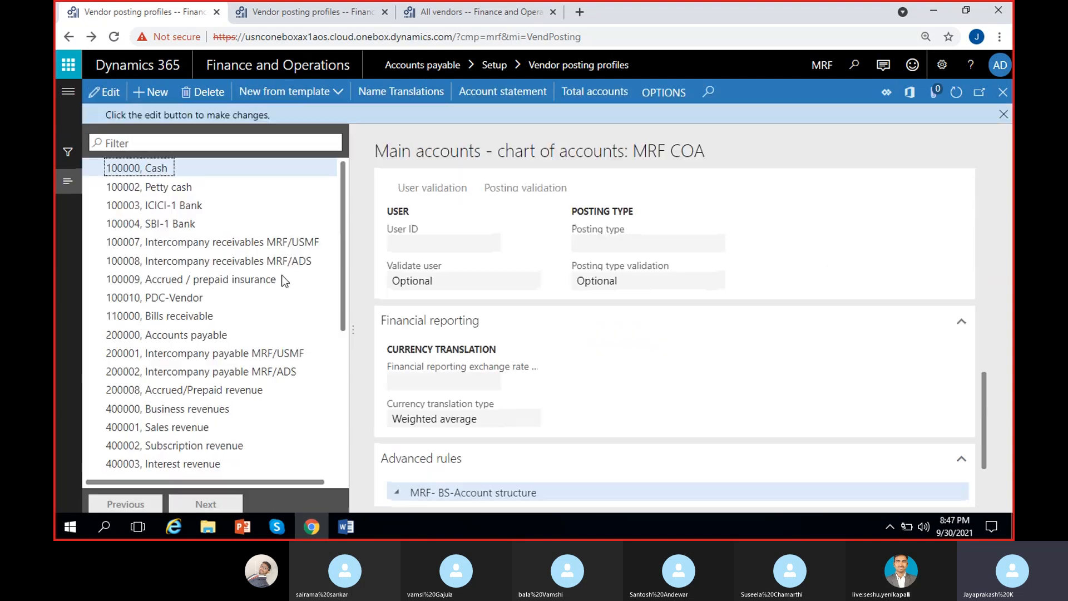
{"action": "left_click", "coordinate": [145, 90]}
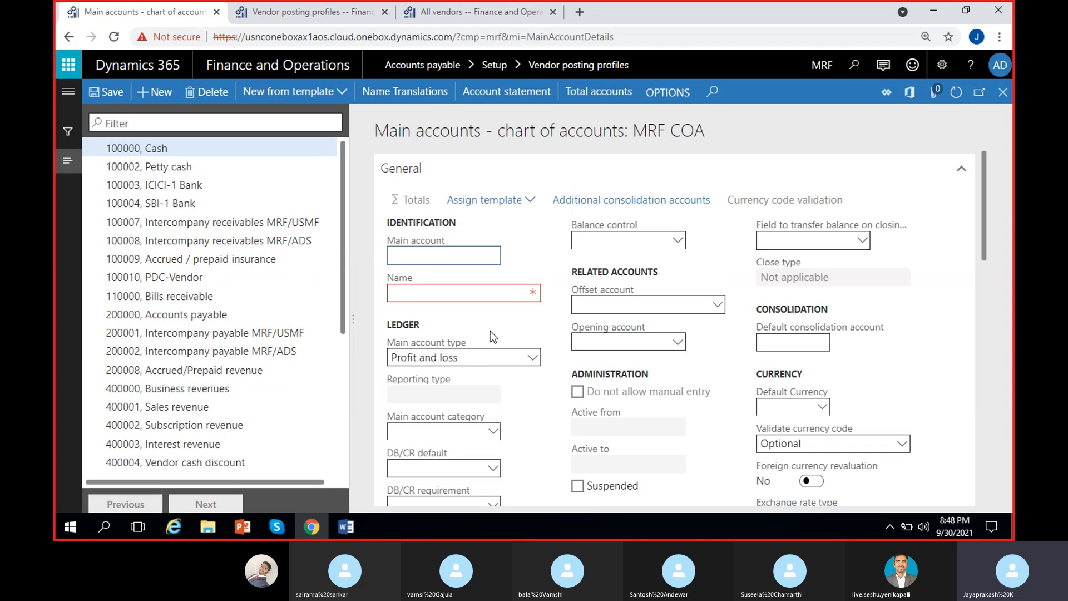
{"action": "type", "text": "11"}
{"action": "key", "text": "BackSpace"}
{"action": "type", "text": "000011"}
{"action": "left_click", "coordinate": [470, 294]}
{"action": "type", "text": "Pr"}
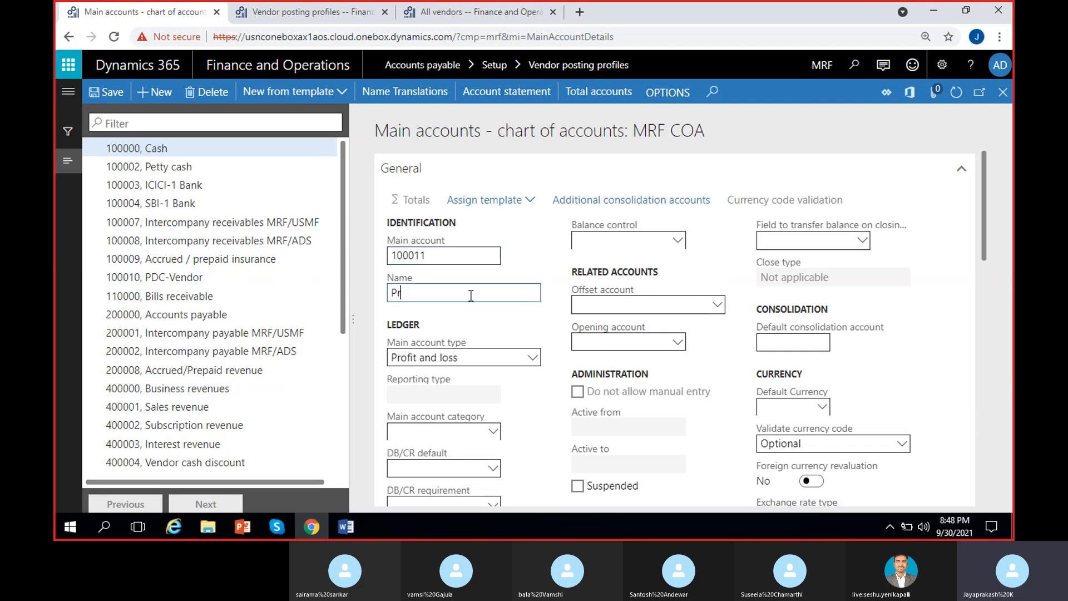
{"action": "type", "text": "payment"}
{"action": "left_click", "coordinate": [400, 293]}
{"action": "type", "text": "e"}
{"action": "left_click", "coordinate": [496, 312]}
{"action": "left_click", "coordinate": [496, 357]}
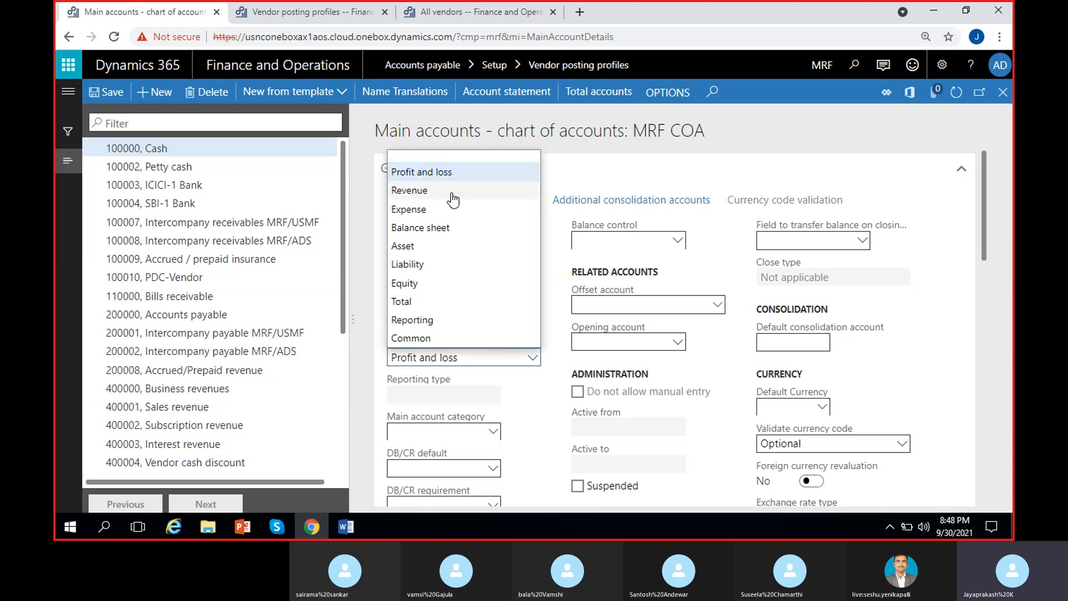
{"action": "left_click", "coordinate": [414, 246]}
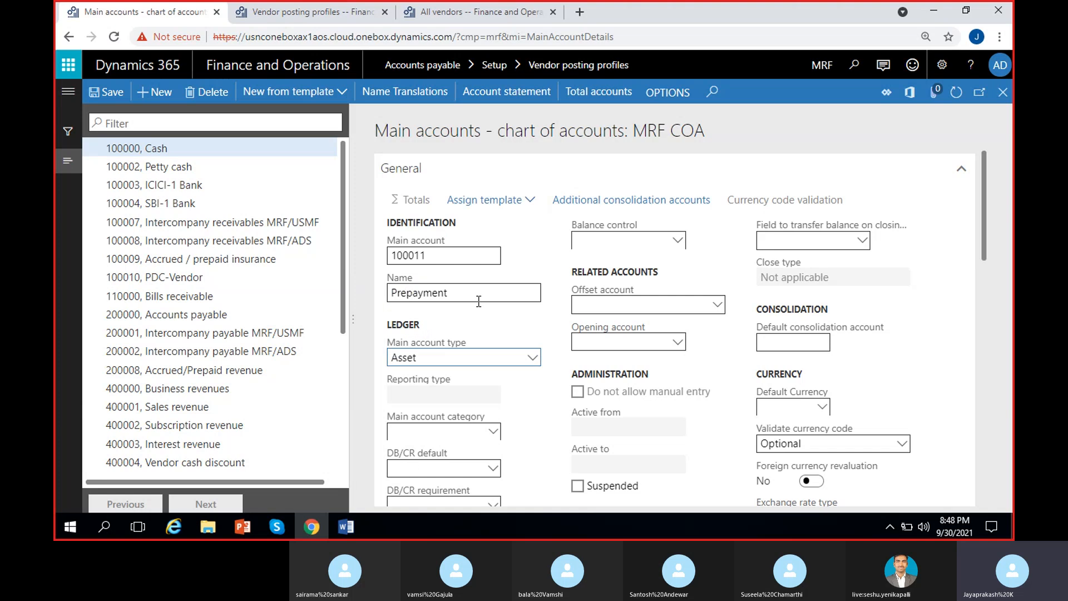
Step: Name the account 'Prepaid expense', save it and close the record
{"action": "left_click", "coordinate": [483, 299]}
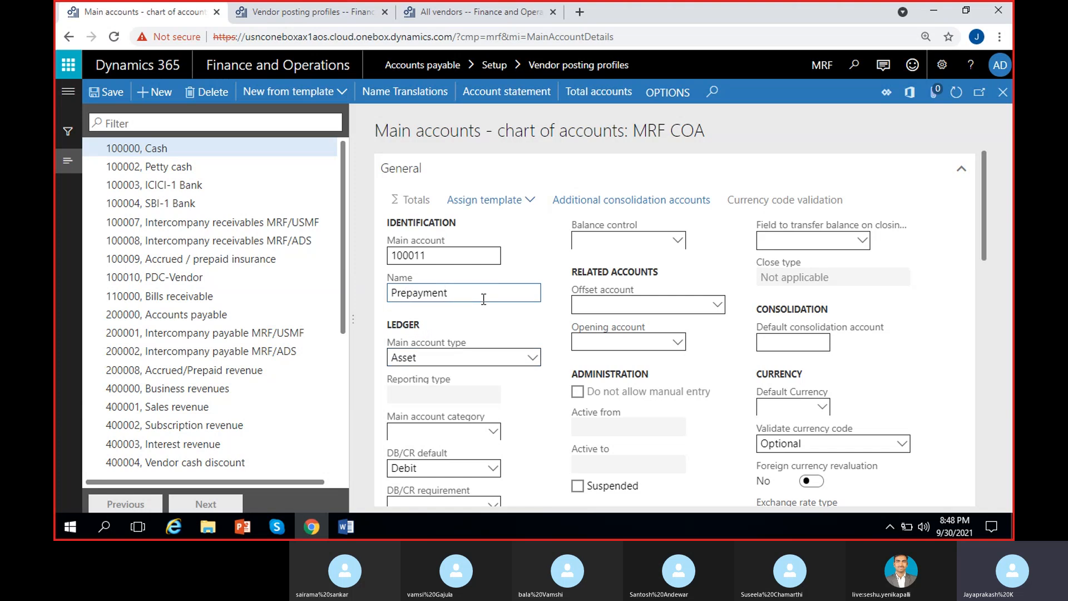
{"action": "key", "text": "BackSpace"}
{"action": "key", "text": "BackSpace"}
{"action": "key", "text": "BackSpace"}
{"action": "key", "text": "BackSpace"}
{"action": "key", "text": "BackSpace"}
{"action": "type", "text": "id "}
{"action": "type", "text": "AP"}
{"action": "key", "text": "BackSpace"}
{"action": "key", "text": "BackSpace"}
{"action": "type", "text": "expenses"}
{"action": "key", "text": "BackSpace"}
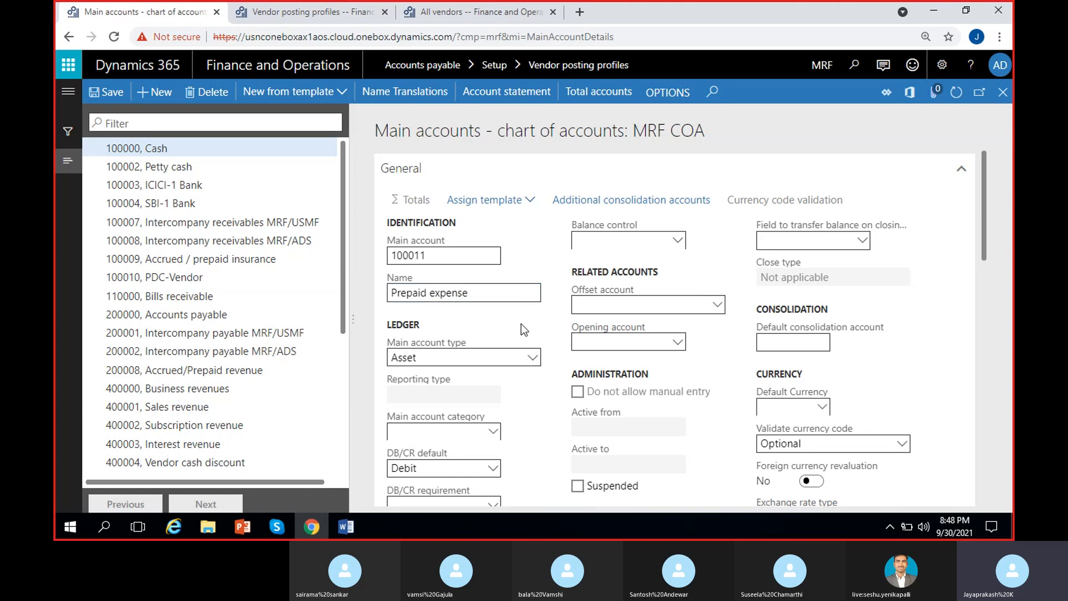
{"action": "left_click", "coordinate": [111, 93]}
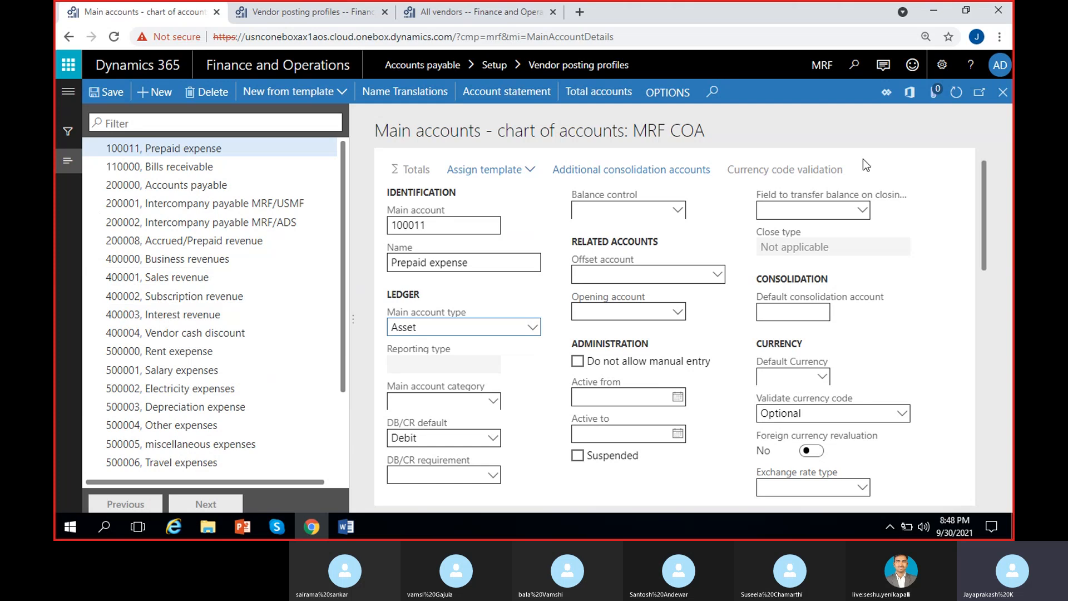
{"action": "left_click", "coordinate": [1003, 93]}
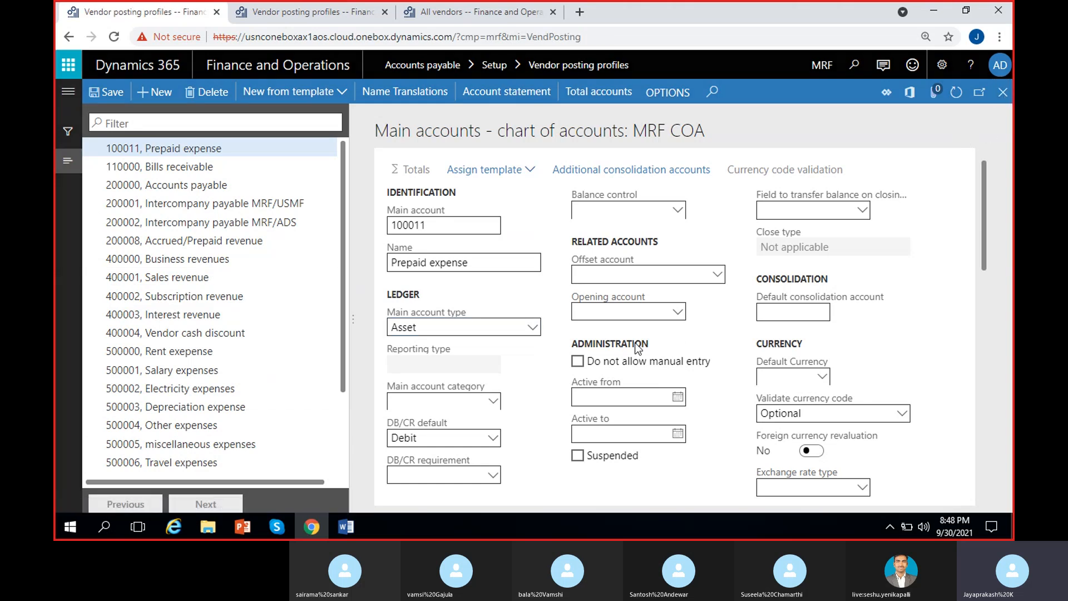
Step: Search 'pre' and set the PRE All line's summary account to 100011 Prepaid expense, then save
{"action": "left_click", "coordinate": [714, 322]}
{"action": "type", "text": "p"}
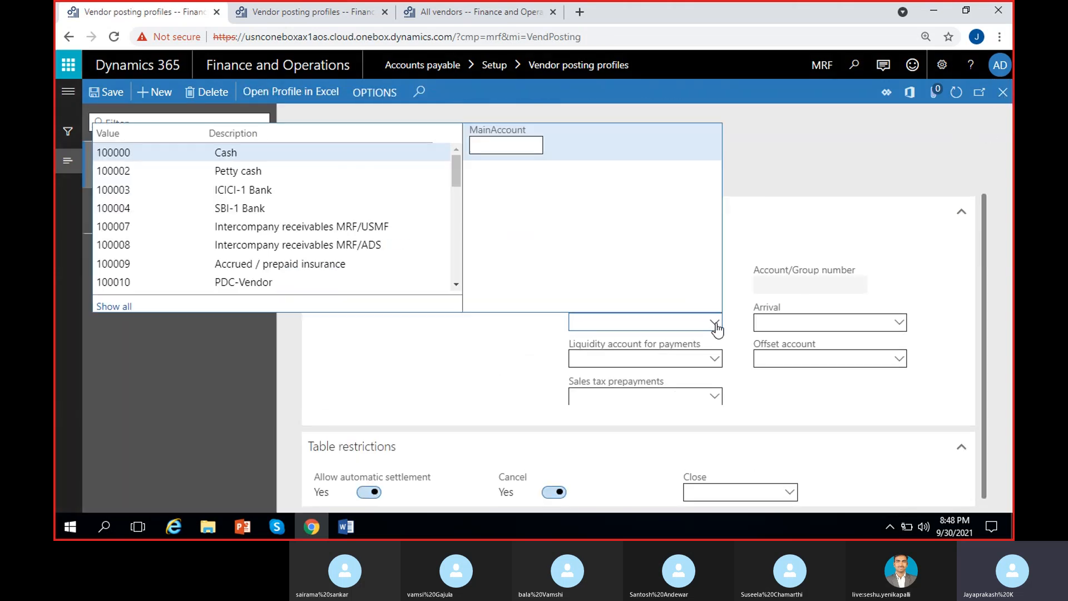
{"action": "type", "text": "re"}
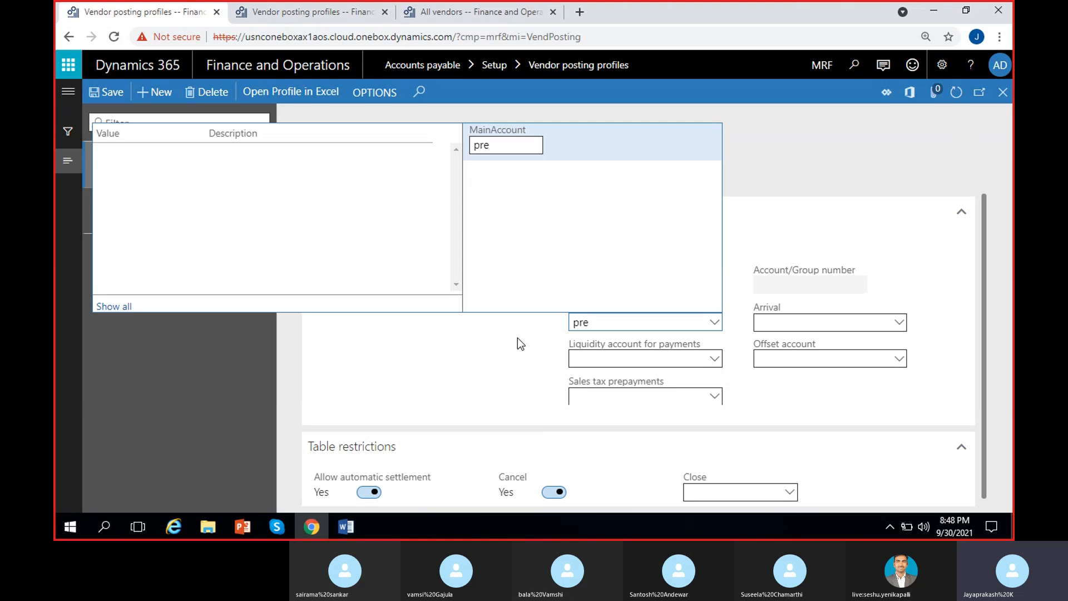
{"action": "left_click", "coordinate": [518, 146]}
{"action": "key", "text": "BackSpace"}
{"action": "key", "text": "BackSpace"}
{"action": "key", "text": "BackSpace"}
{"action": "type", "text": "pre"}
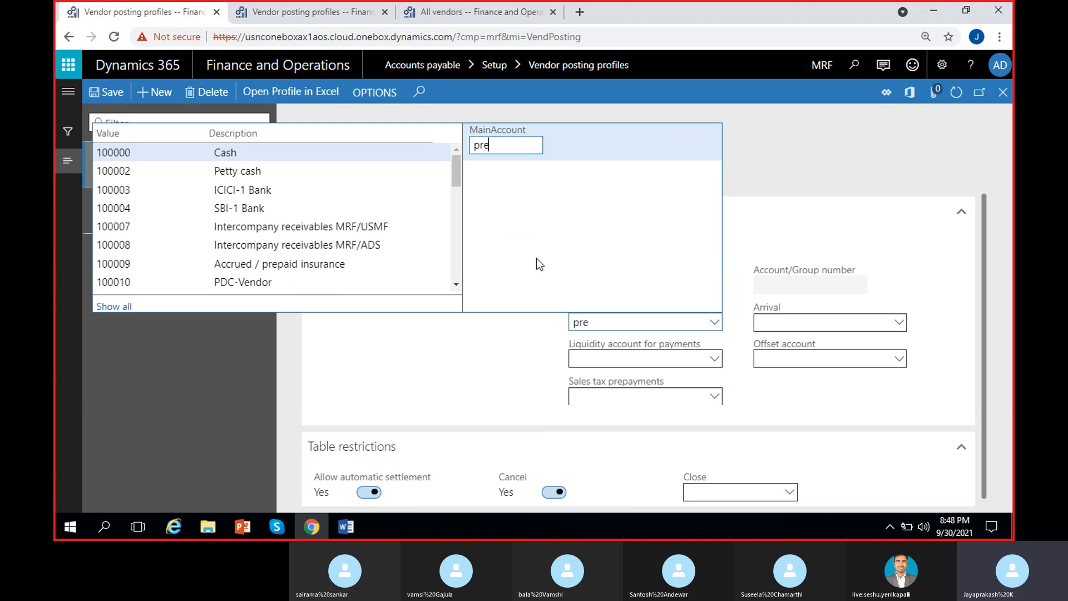
{"action": "left_click", "coordinate": [113, 306]}
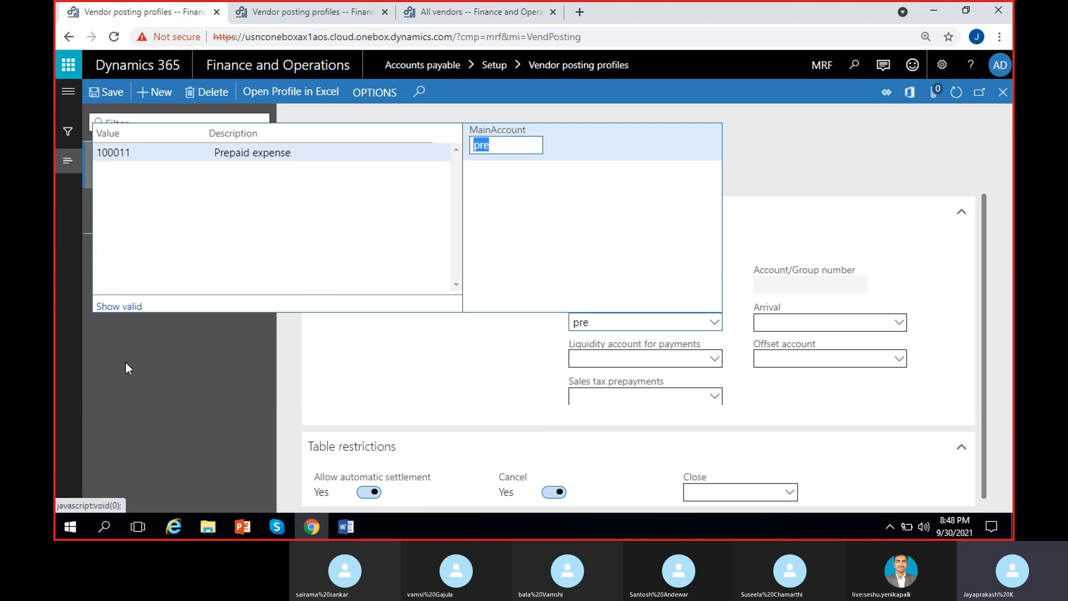
{"action": "left_click", "coordinate": [276, 153]}
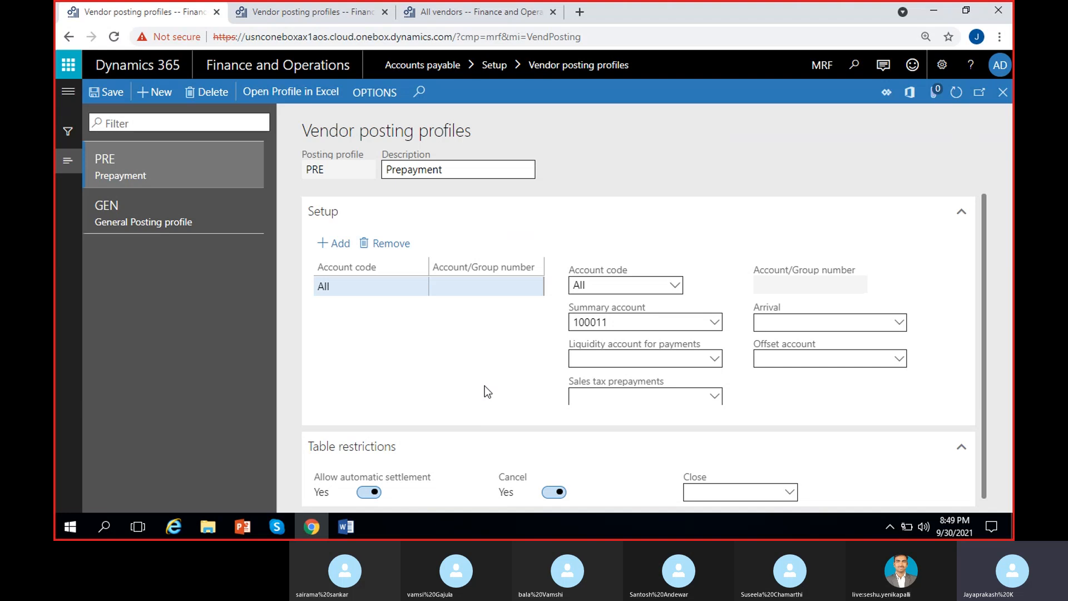
{"action": "left_click", "coordinate": [179, 163]}
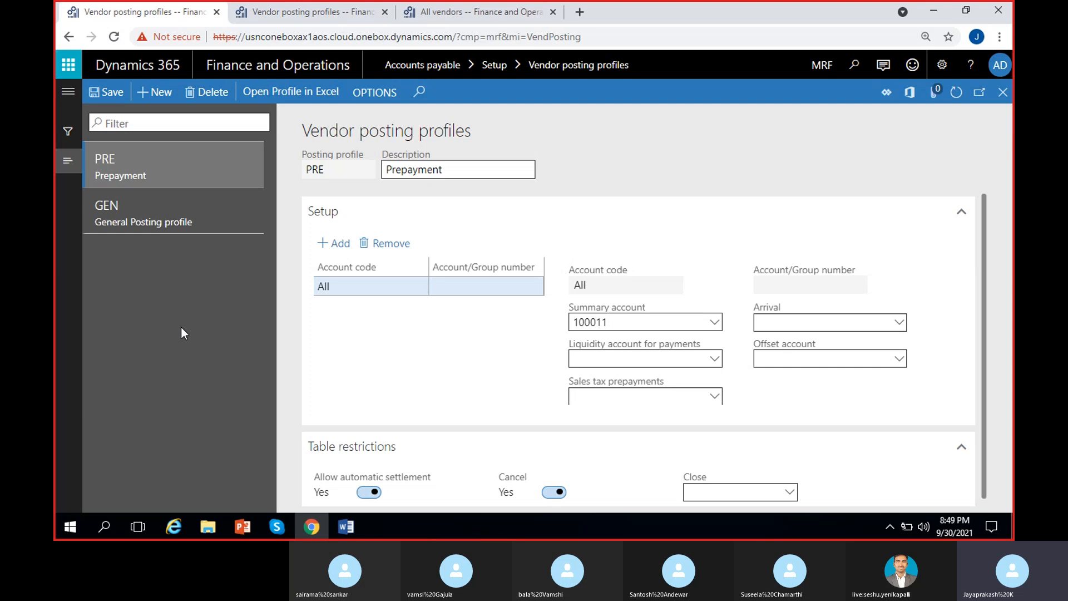
Step: View GEN's summary account 200000, then switch to the second posting-profiles browser tab
{"action": "left_click", "coordinate": [188, 222]}
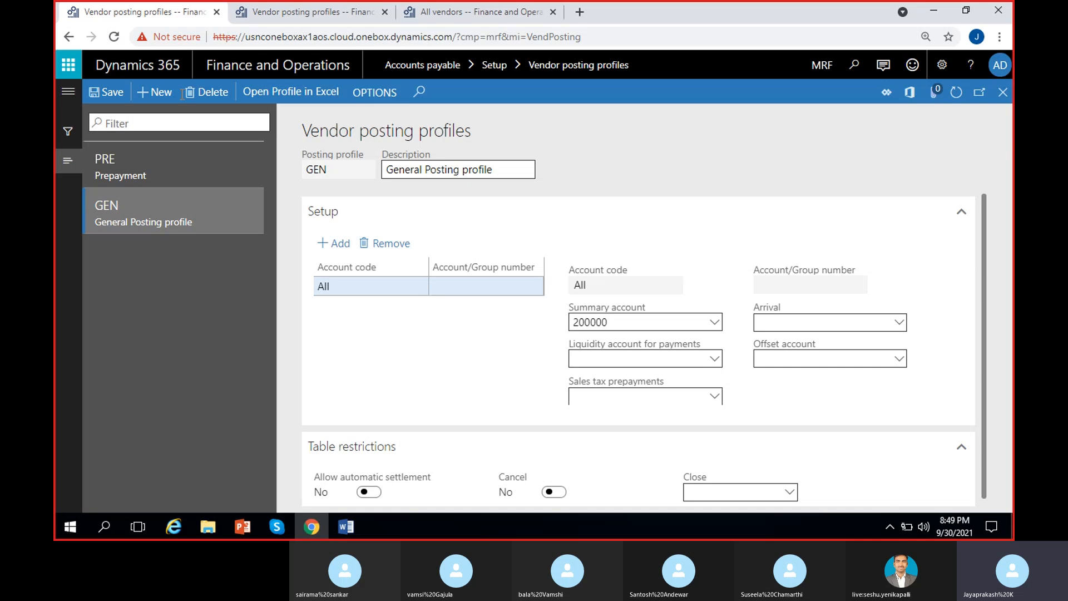
{"action": "left_click", "coordinate": [293, 12]}
Step: Go to Modules > Accounts payable and open Accounts payable parameters under Setup
{"action": "left_click", "coordinate": [68, 91]}
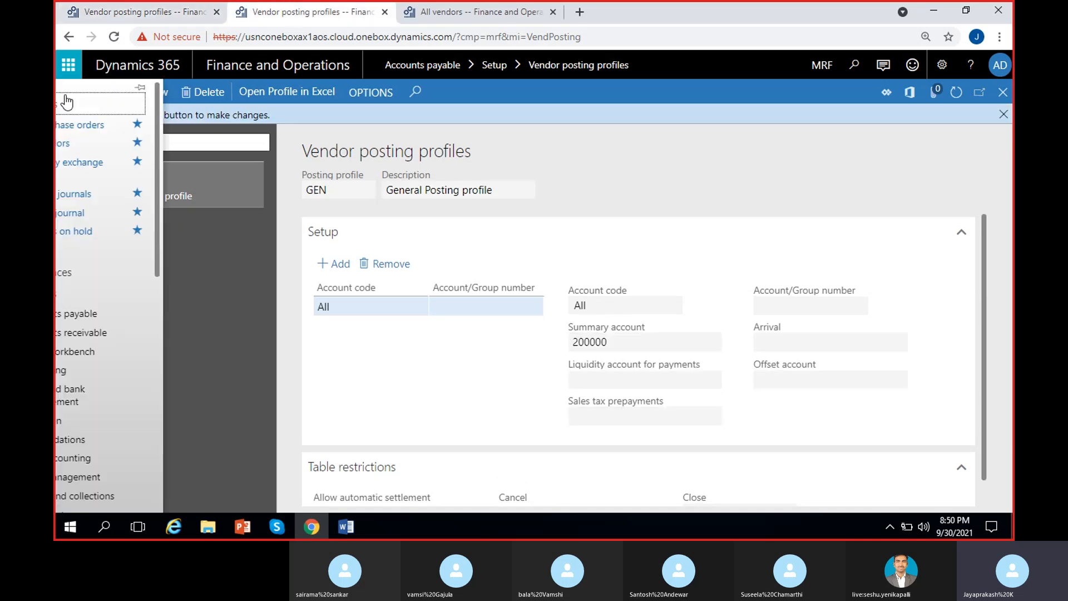
{"action": "left_click", "coordinate": [125, 314]}
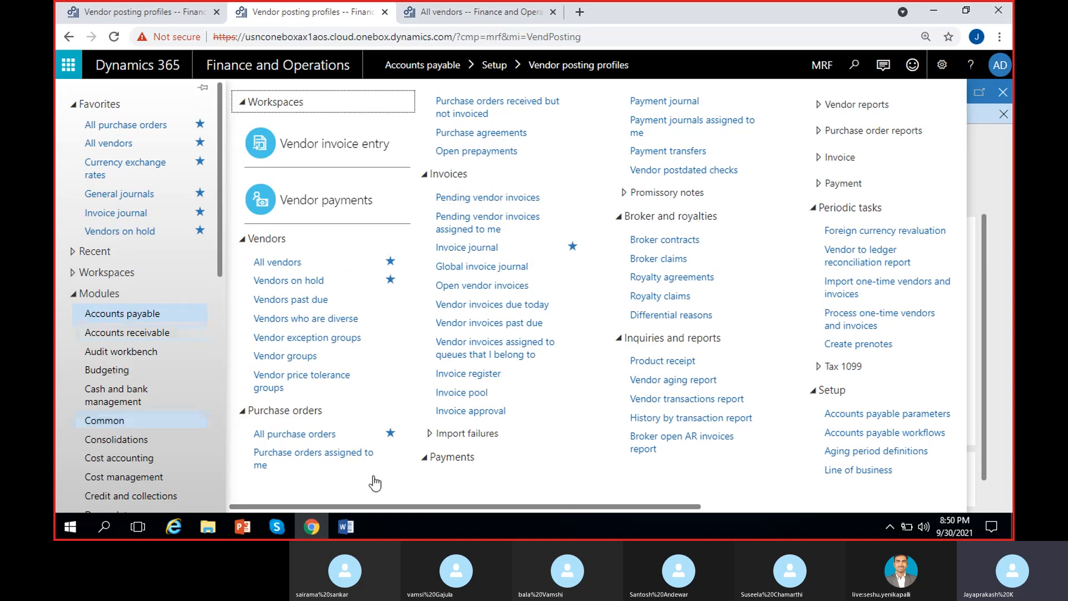
{"action": "left_click_drag", "start_coordinate": [560, 506], "coordinate": [808, 507]}
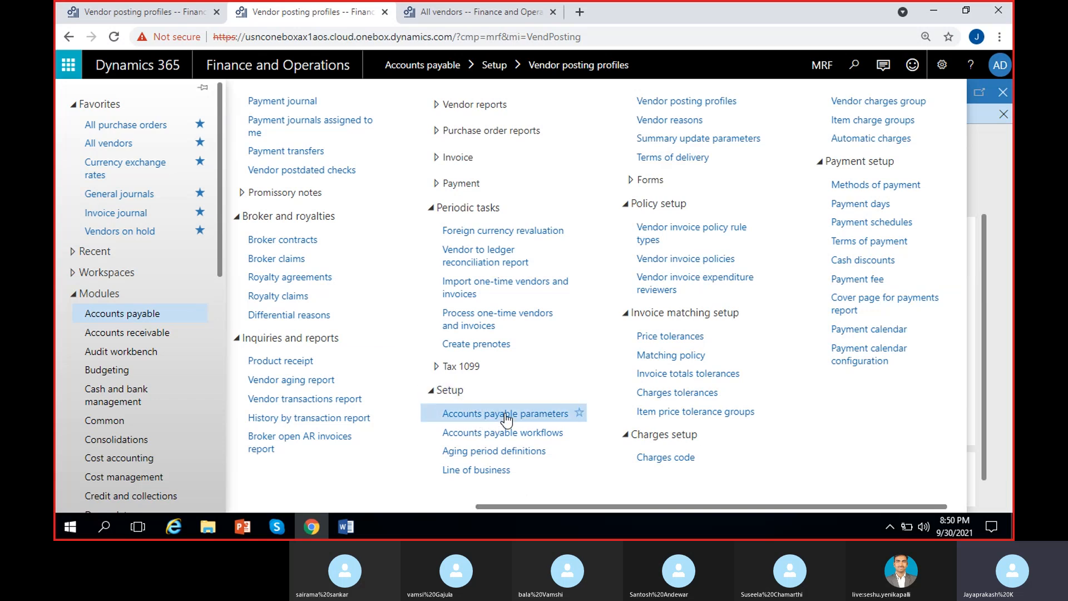
{"action": "left_click", "coordinate": [493, 415]}
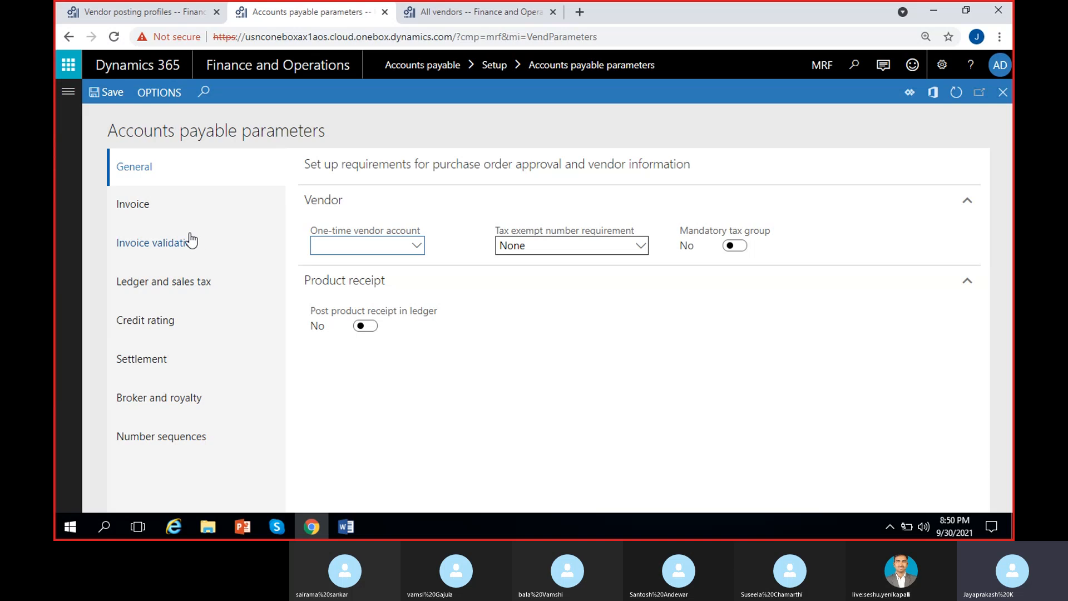
{"action": "left_click", "coordinate": [175, 288]}
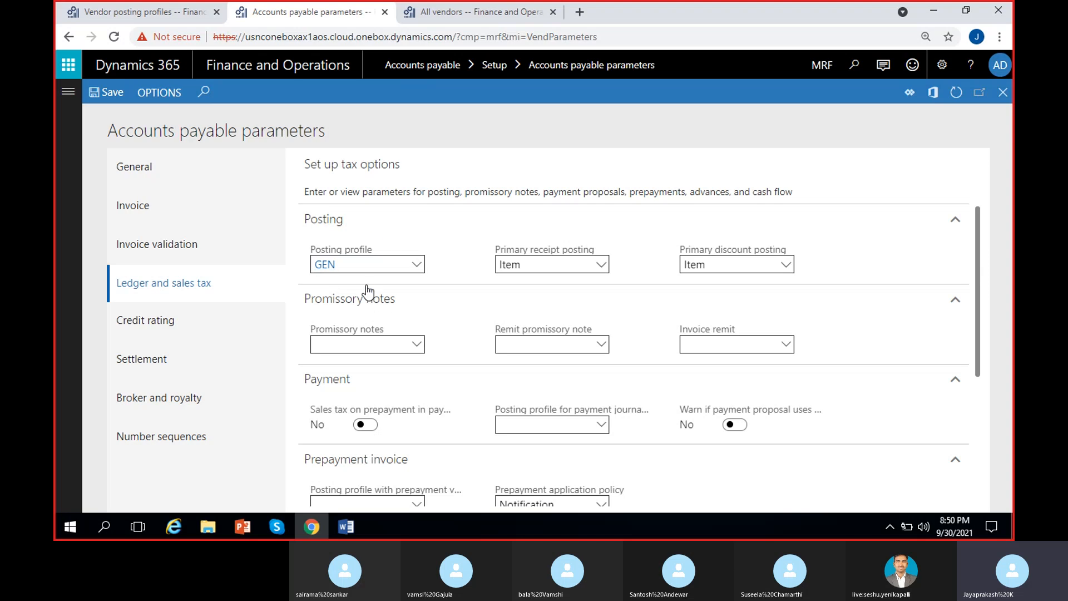
{"action": "left_click", "coordinate": [419, 268]}
{"action": "left_click", "coordinate": [352, 243]}
{"action": "mouse_move", "coordinate": [351, 259]}
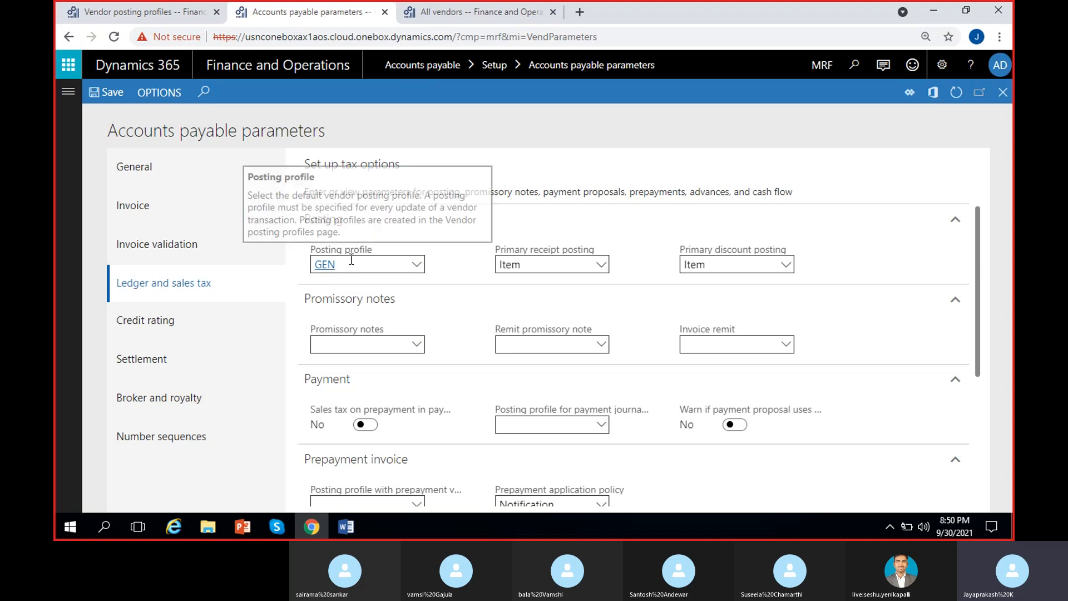
{"action": "left_click_drag", "start_coordinate": [349, 264], "coordinate": [310, 267]}
{"action": "left_click", "coordinate": [458, 264]}
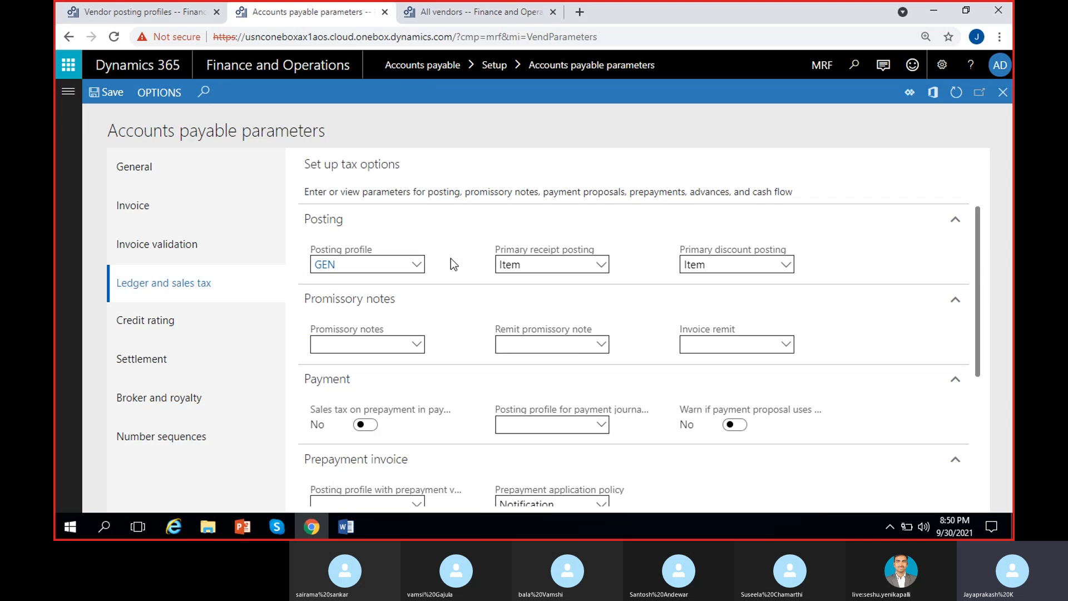
{"action": "scroll", "coordinate": [450, 258], "scroll_direction": "down", "scroll_amount": 2}
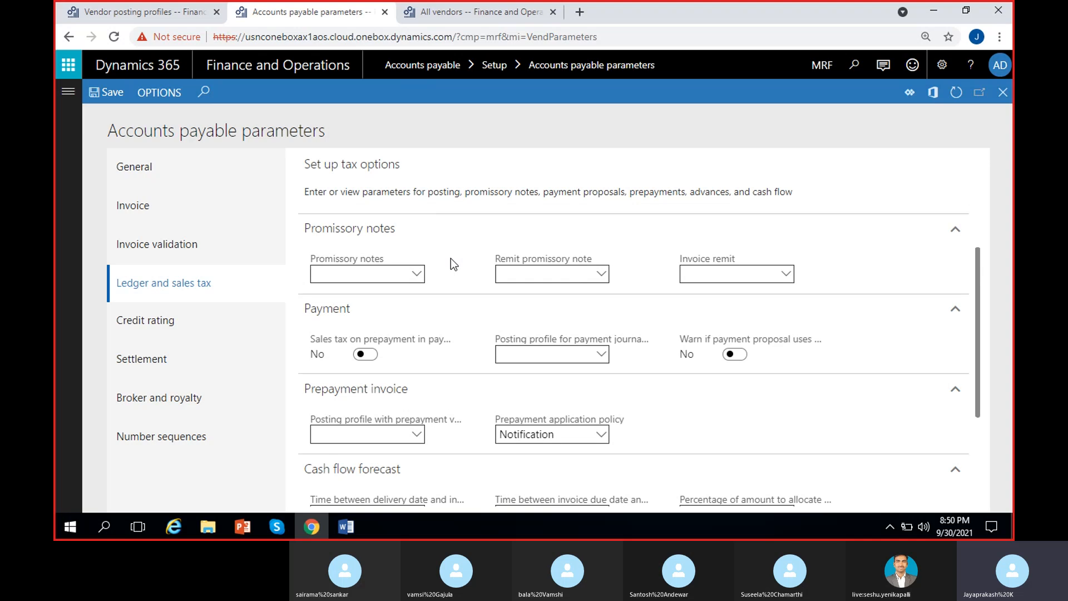
{"action": "scroll", "coordinate": [450, 252], "scroll_direction": "down", "scroll_amount": 2}
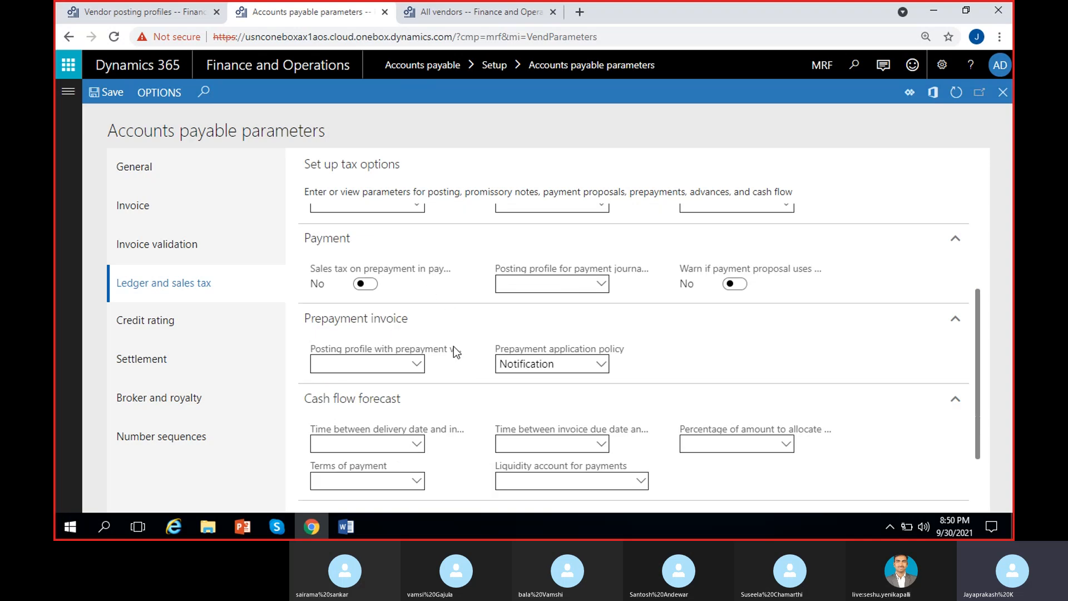
{"action": "scroll", "coordinate": [453, 346], "scroll_direction": "down", "scroll_amount": 2}
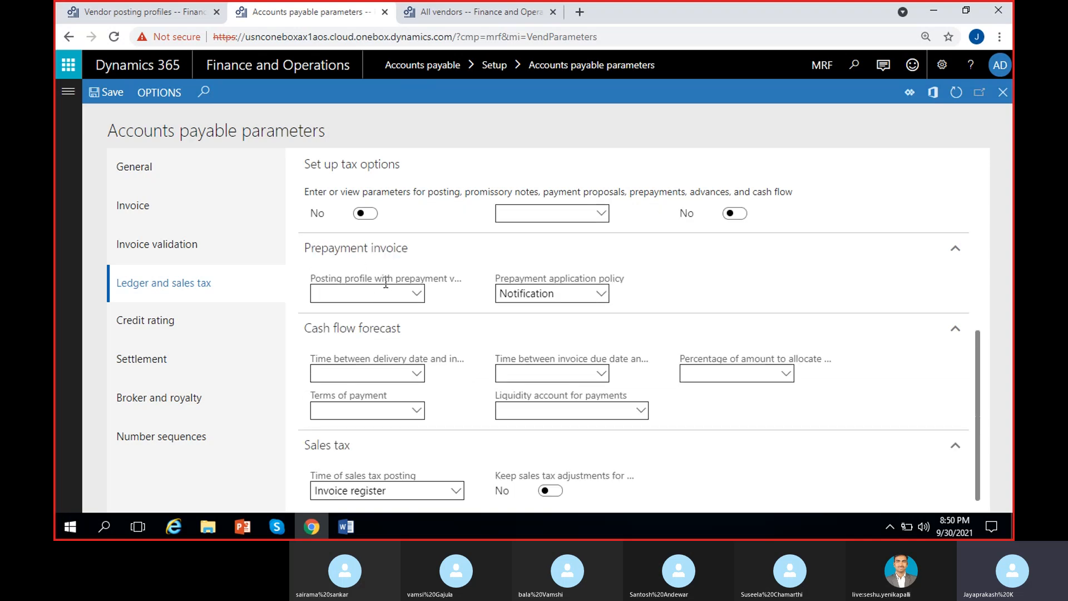
Step: Set both the prepayment voucher and payment-journal prepayment posting profiles to PRE, then bring up Skype
{"action": "left_click", "coordinate": [417, 293]}
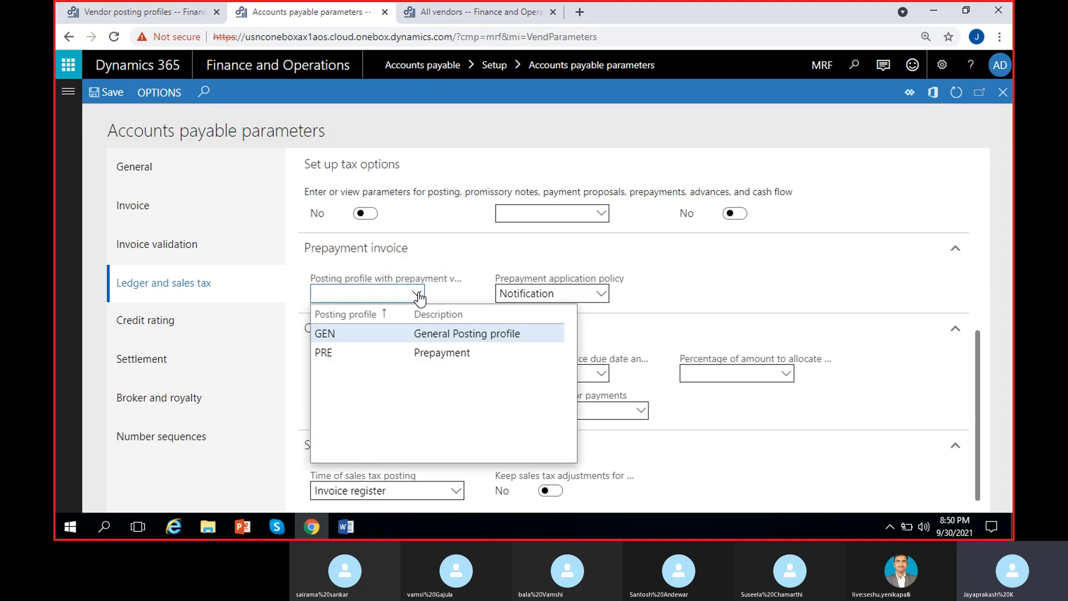
{"action": "left_click", "coordinate": [377, 352]}
{"action": "scroll", "coordinate": [459, 266], "scroll_direction": "up", "scroll_amount": 1}
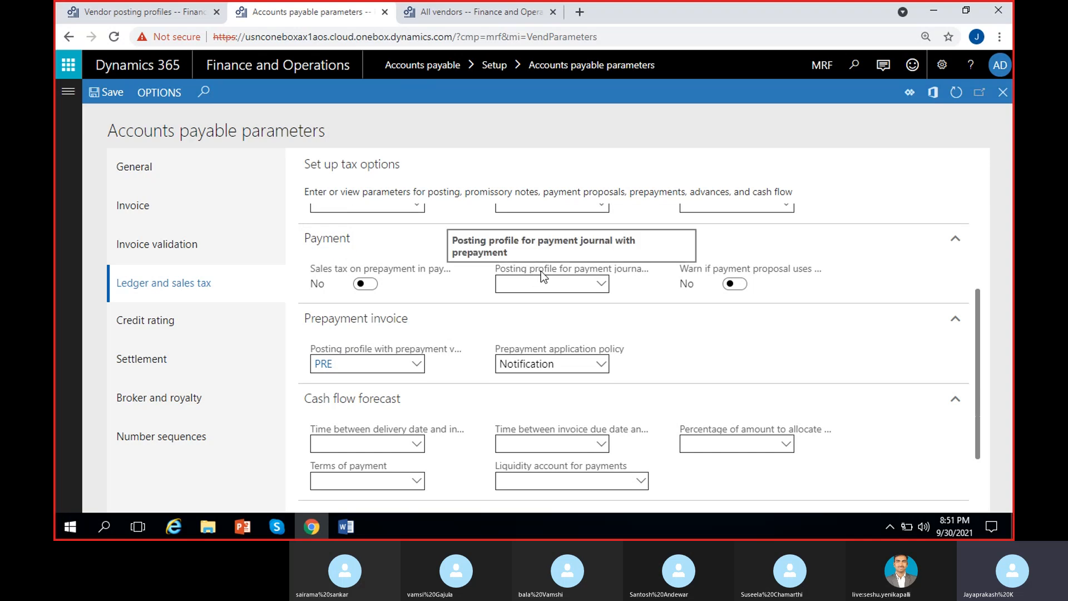
{"action": "left_click", "coordinate": [603, 284]}
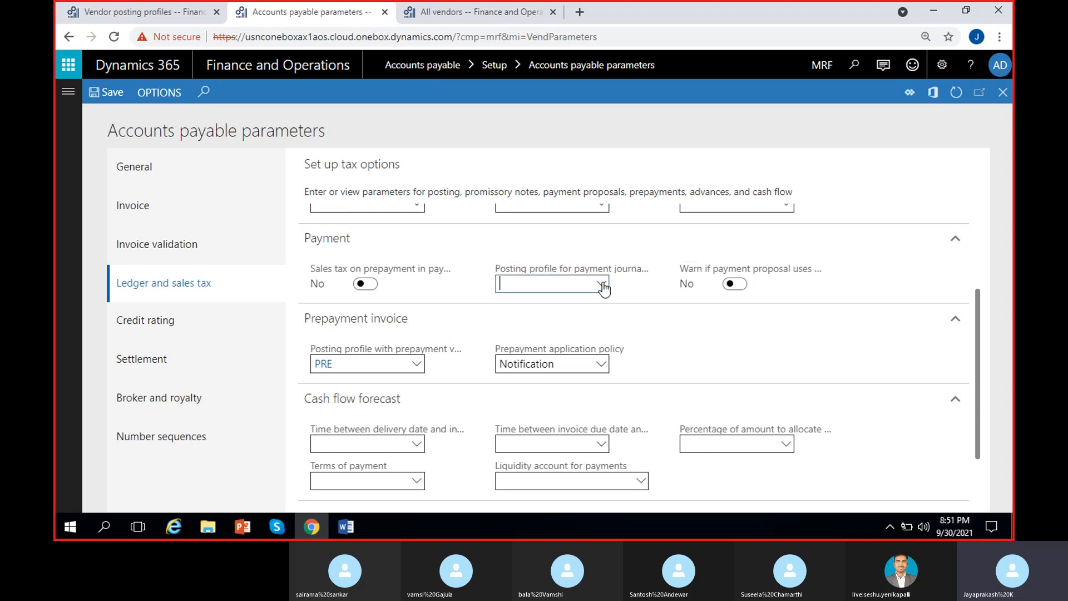
{"action": "left_click", "coordinate": [520, 341]}
{"action": "left_click", "coordinate": [462, 288]}
{"action": "scroll", "coordinate": [461, 285], "scroll_direction": "up", "scroll_amount": 3}
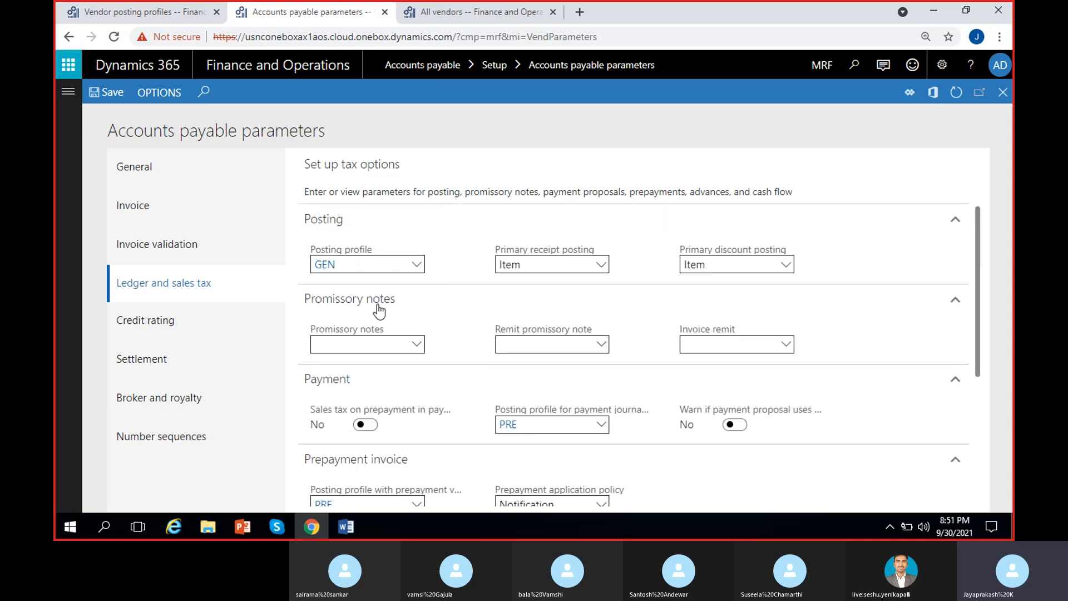
{"action": "scroll", "coordinate": [426, 426], "scroll_direction": "down", "scroll_amount": 2}
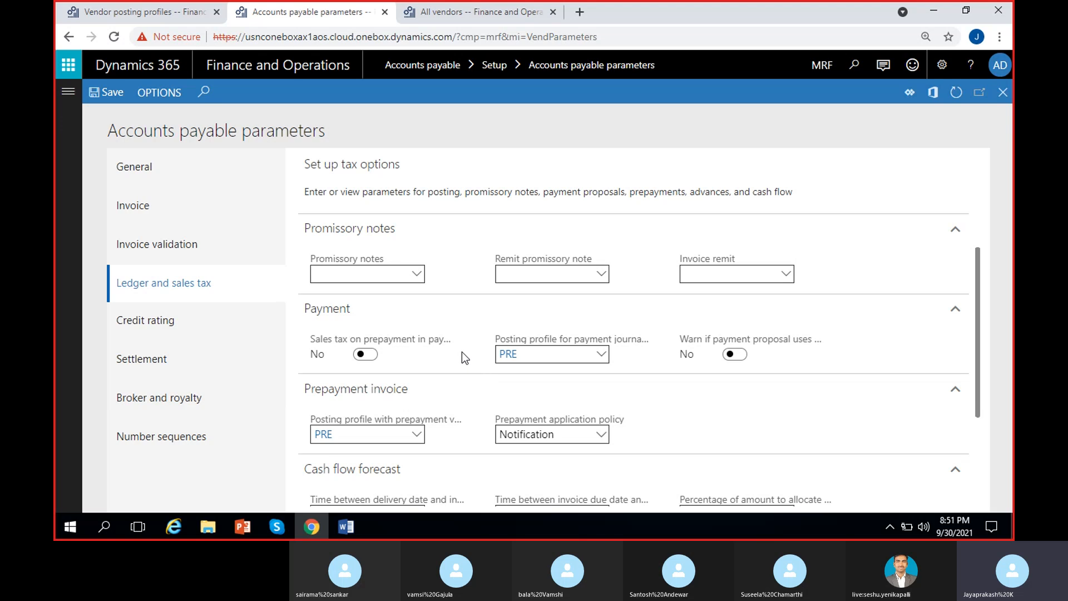
{"action": "scroll", "coordinate": [462, 352], "scroll_direction": "up", "scroll_amount": 2}
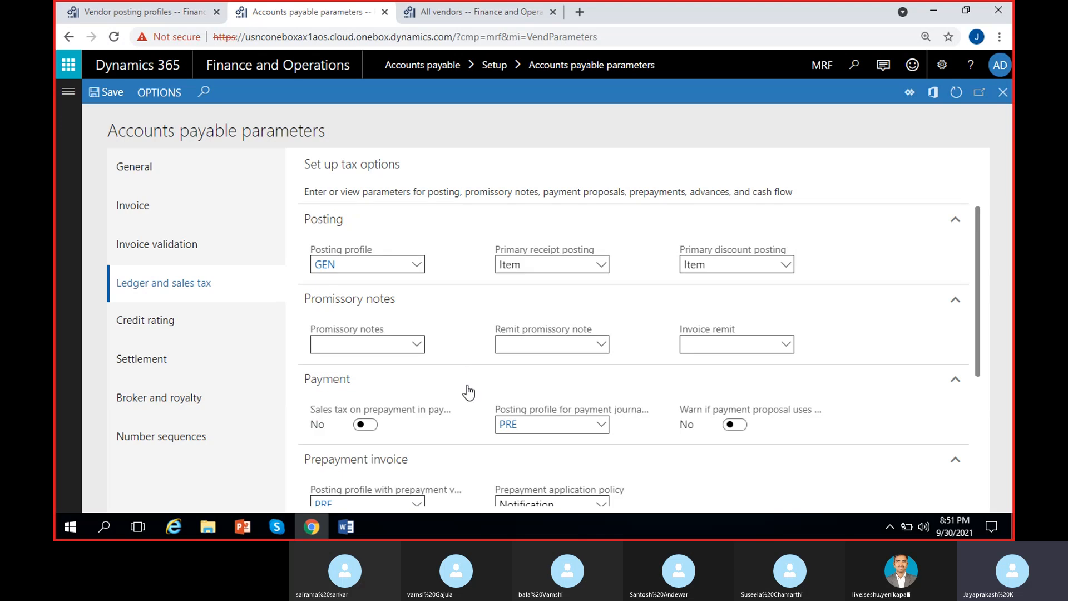
{"action": "left_click", "coordinate": [285, 525]}
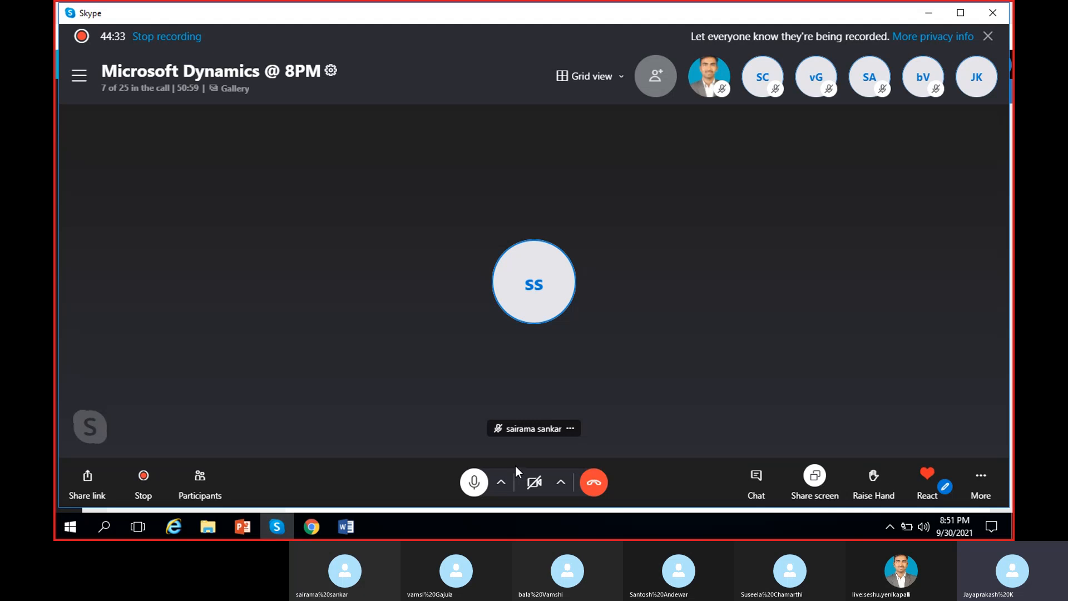
Step: Mute the Skype microphone and minimize the call window
{"action": "left_click", "coordinate": [475, 482]}
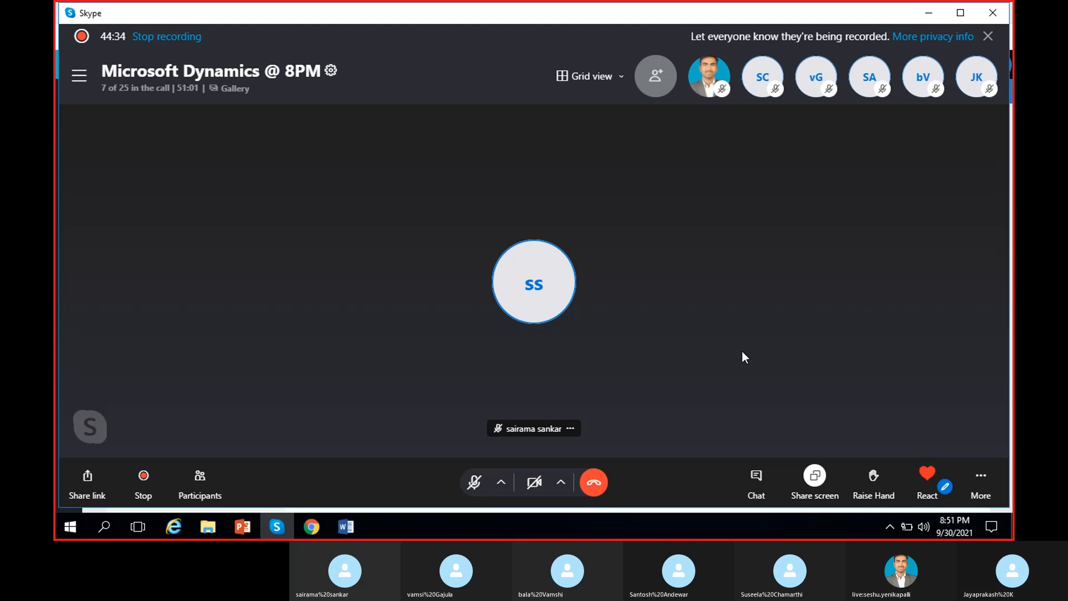
{"action": "left_click", "coordinate": [927, 17]}
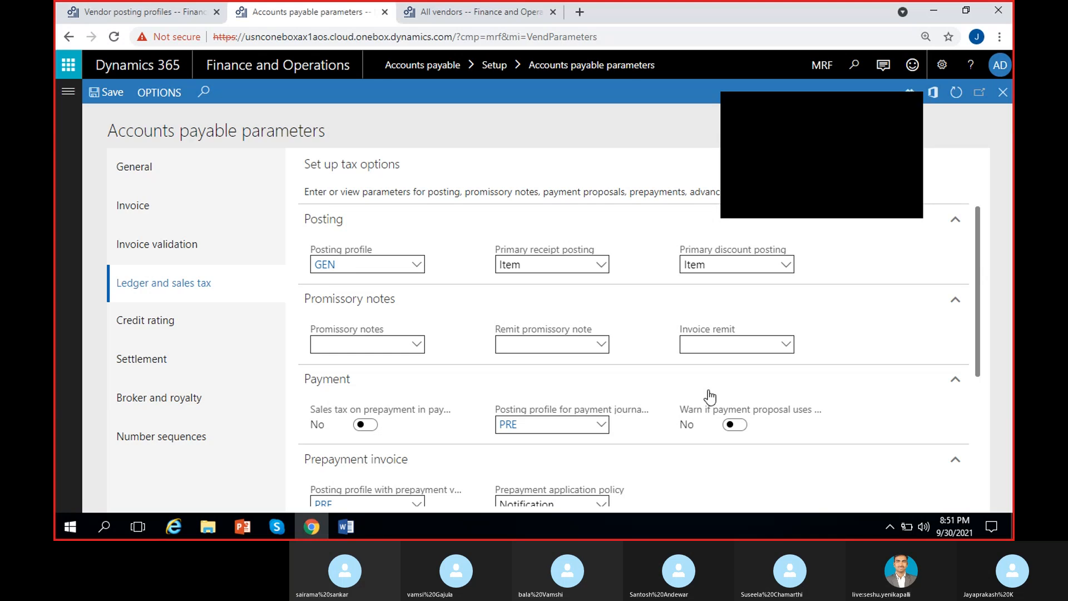
{"action": "left_click", "coordinate": [908, 105]}
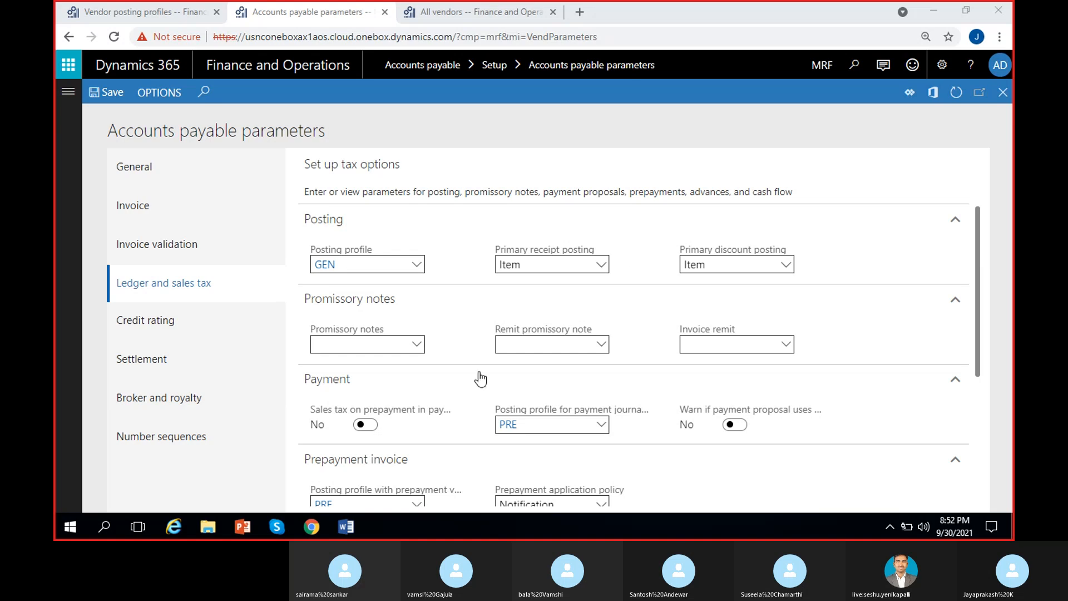
{"action": "left_click", "coordinate": [277, 526]}
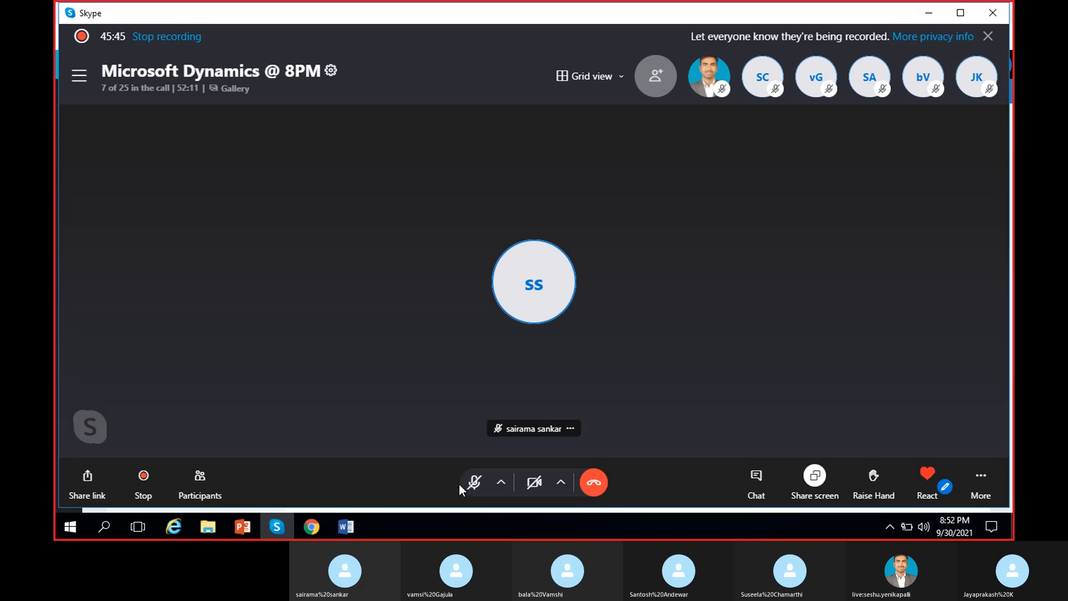
{"action": "left_click", "coordinate": [474, 481]}
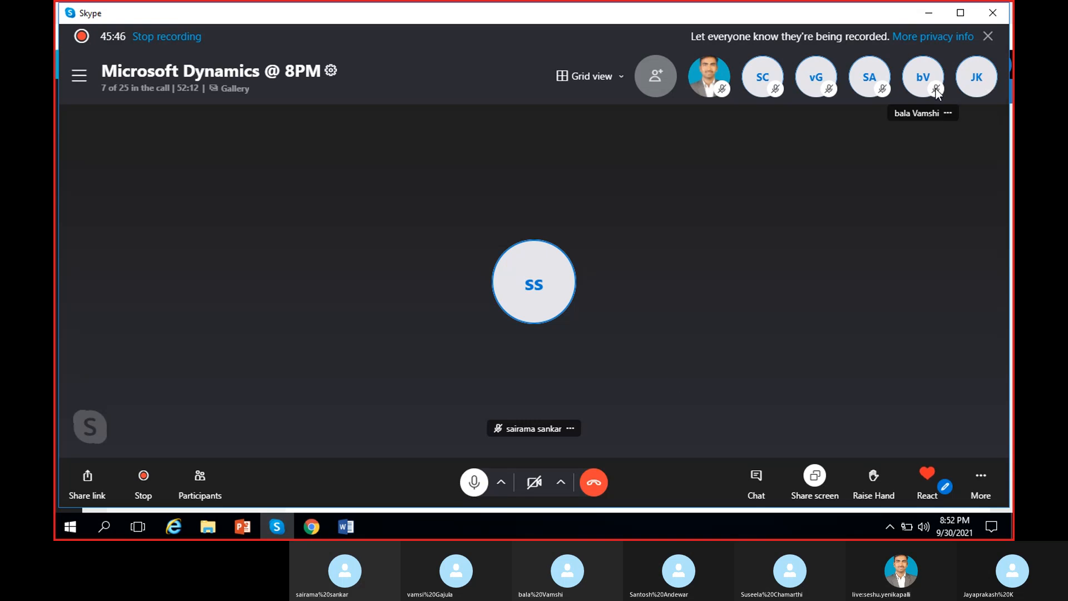
{"action": "left_click", "coordinate": [940, 12]}
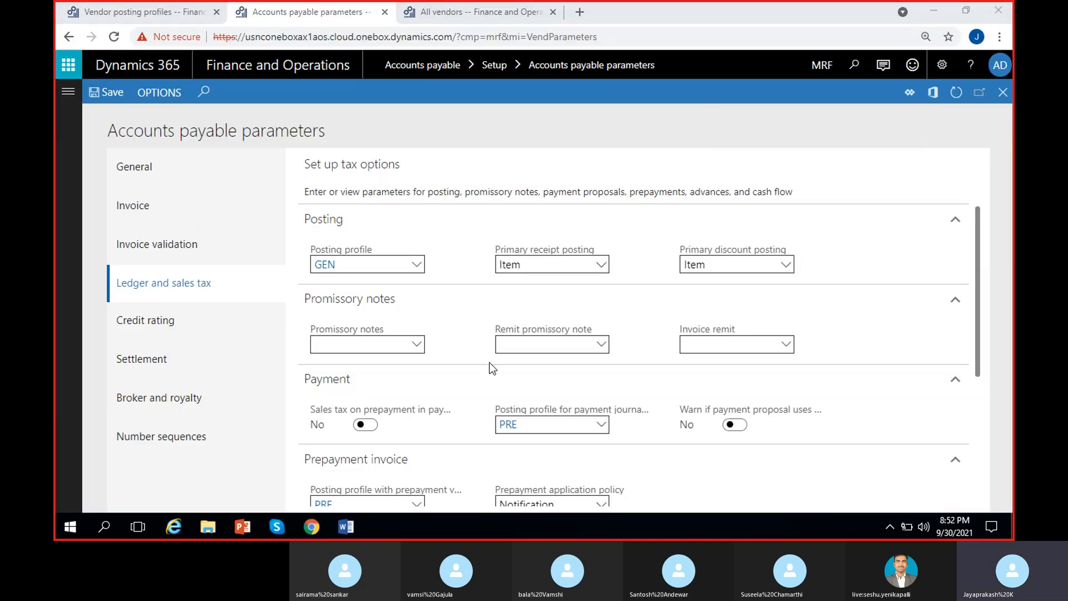
Step: Look over the AP parameters, then return to the Vendor posting profiles tab showing GEN
{"action": "scroll", "coordinate": [430, 371], "scroll_direction": "down", "scroll_amount": 3}
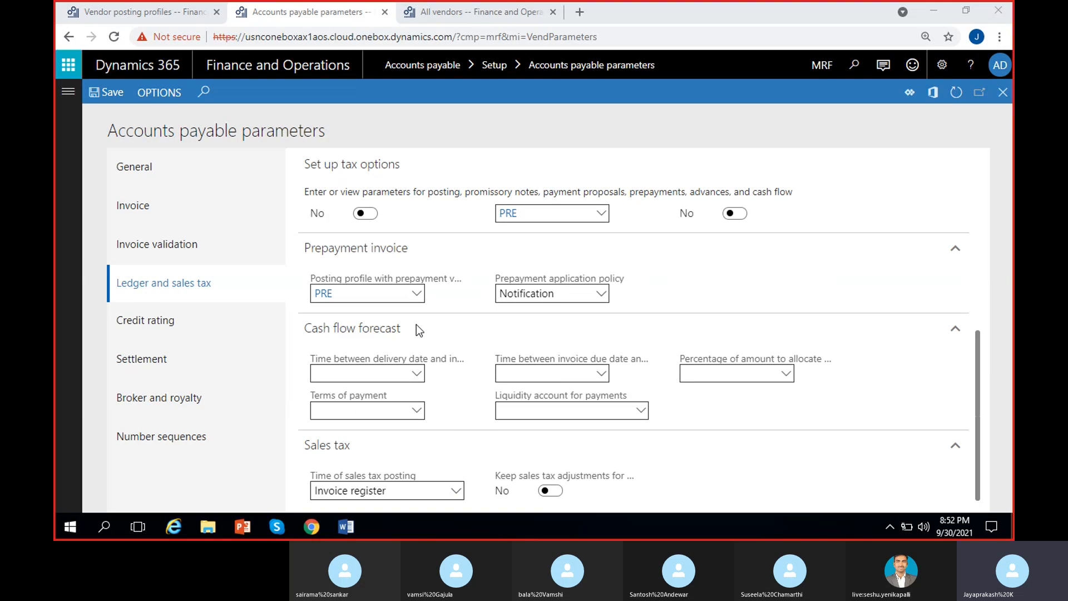
{"action": "scroll", "coordinate": [424, 359], "scroll_direction": "up", "scroll_amount": 3}
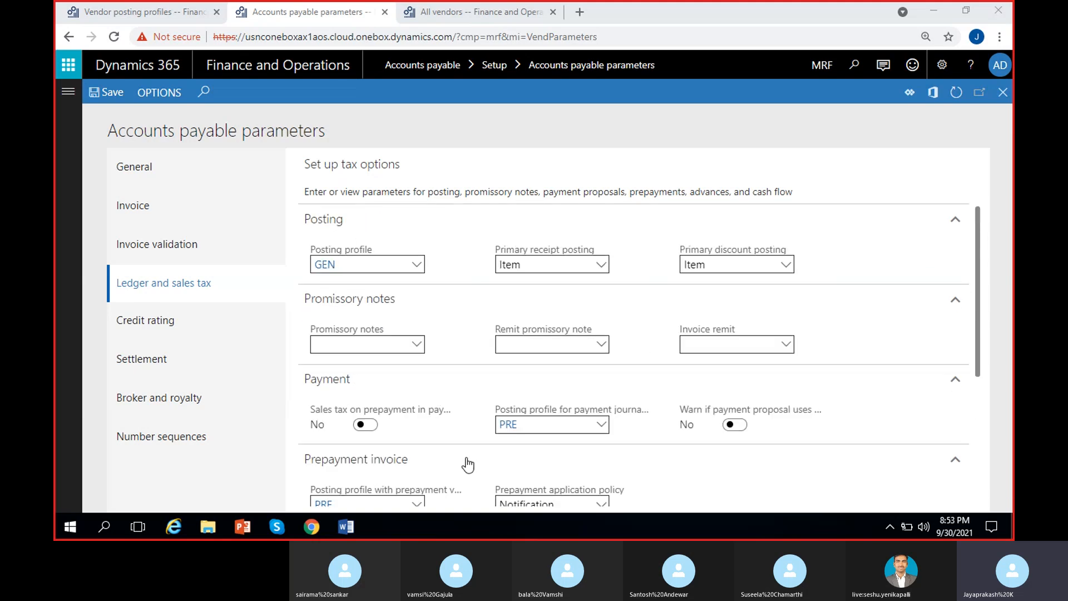
{"action": "scroll", "coordinate": [478, 455], "scroll_direction": "down", "scroll_amount": 1}
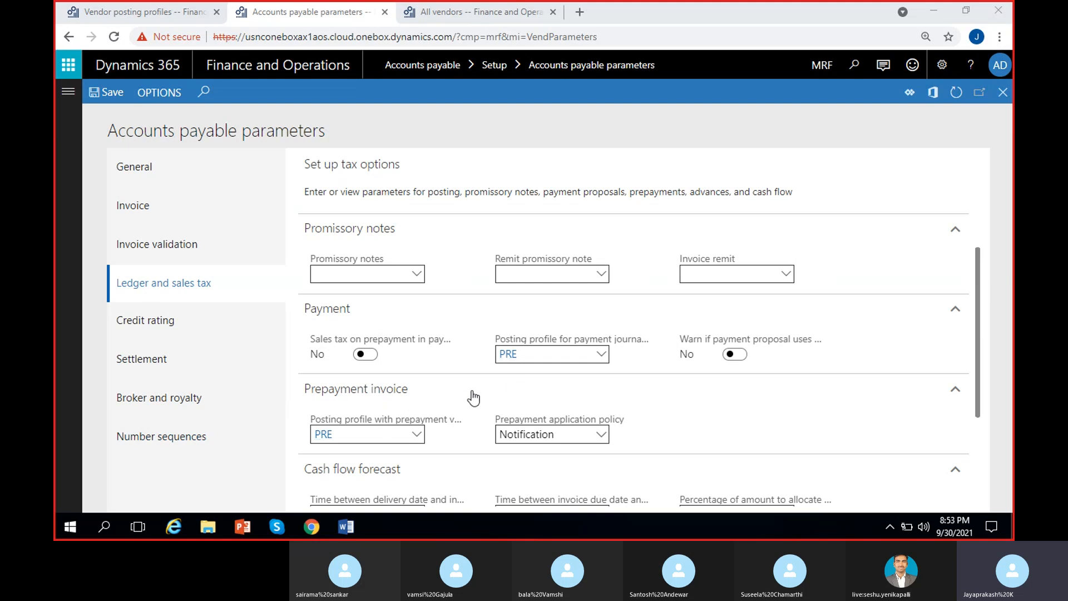
{"action": "scroll", "coordinate": [474, 398], "scroll_direction": "up", "scroll_amount": 1}
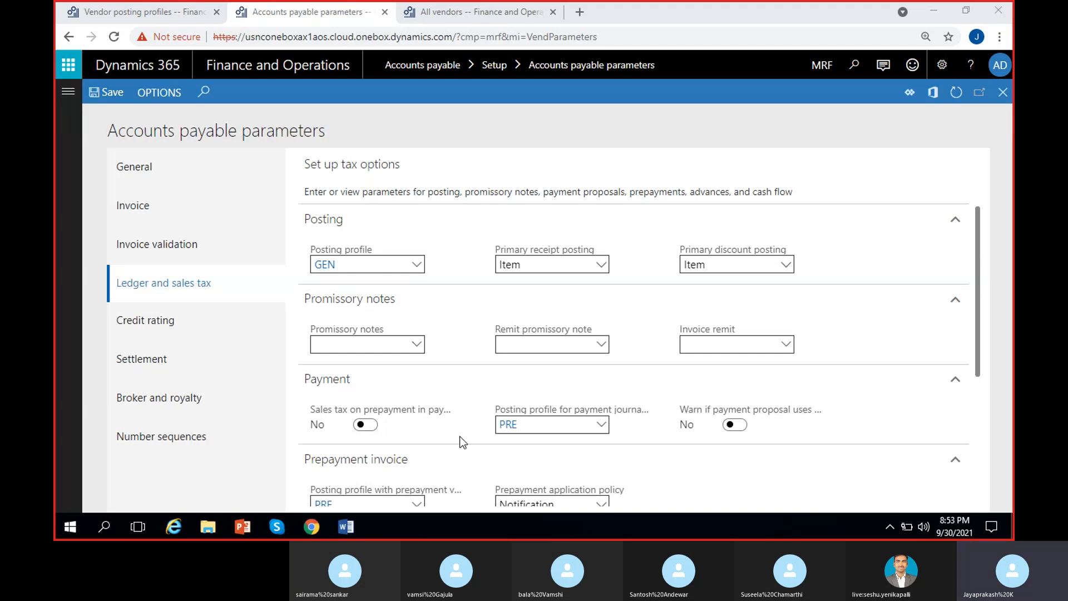
{"action": "left_click", "coordinate": [177, 12]}
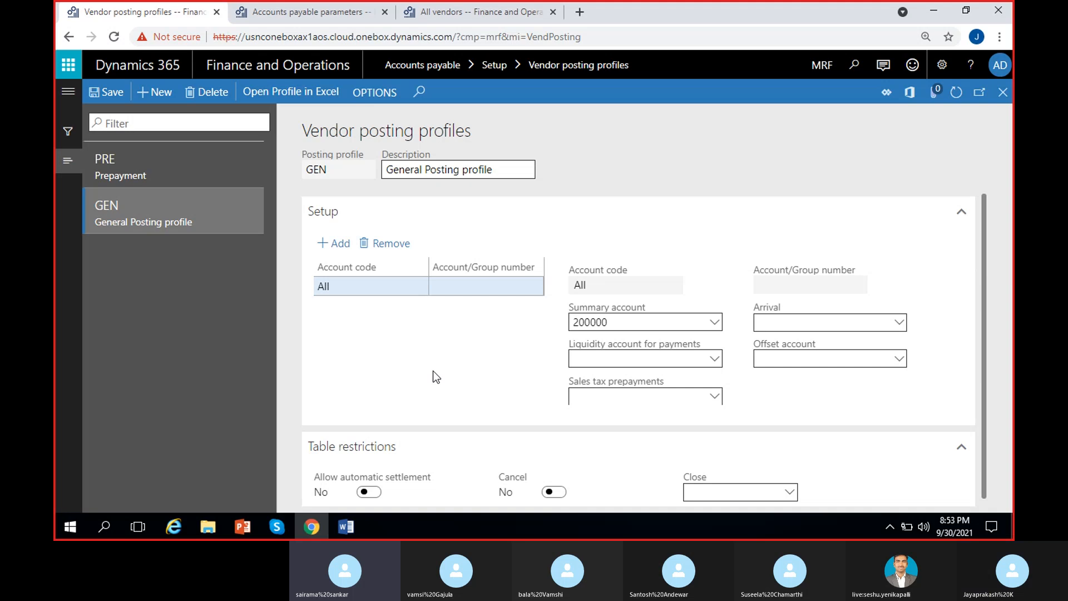
Step: Compare PRE's summary account 100011 against GEN's 200000, then bring the Skype call forward
{"action": "left_click", "coordinate": [162, 166]}
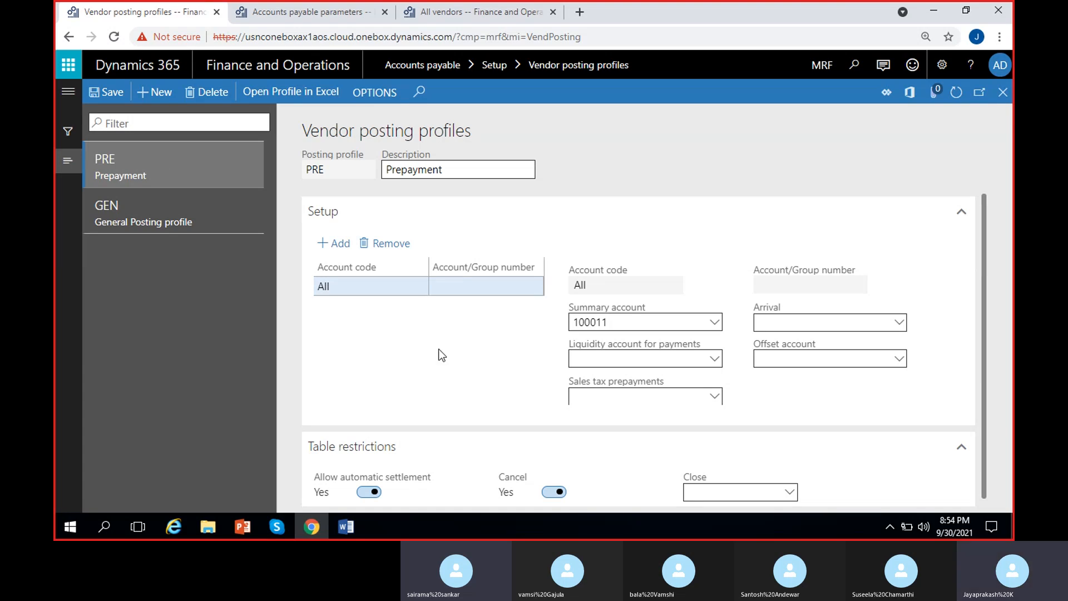
{"action": "left_click", "coordinate": [167, 215]}
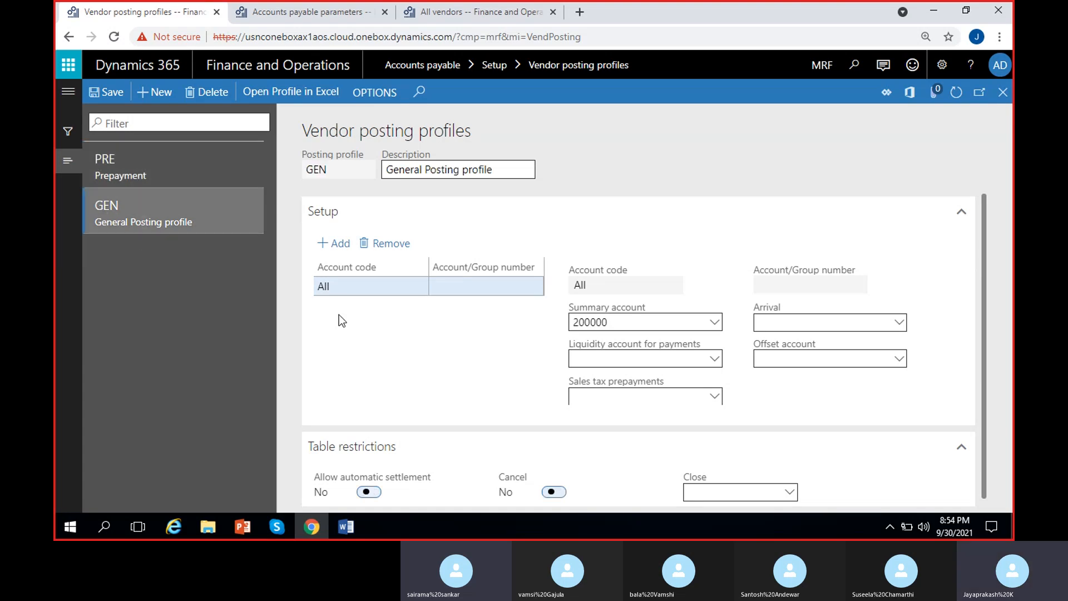
{"action": "left_click", "coordinate": [174, 167]}
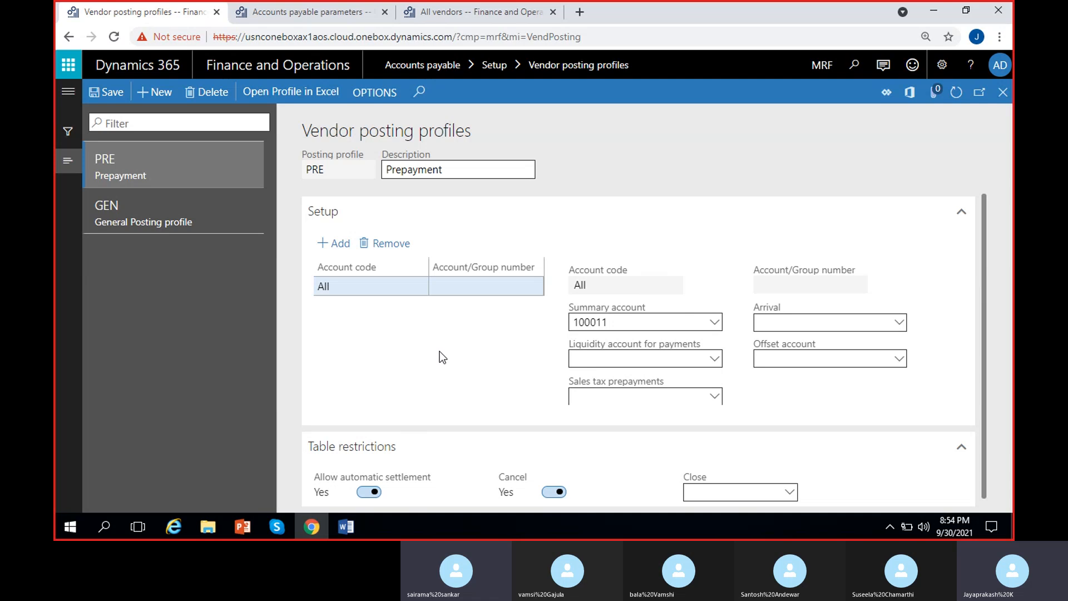
{"action": "left_click", "coordinate": [211, 225]}
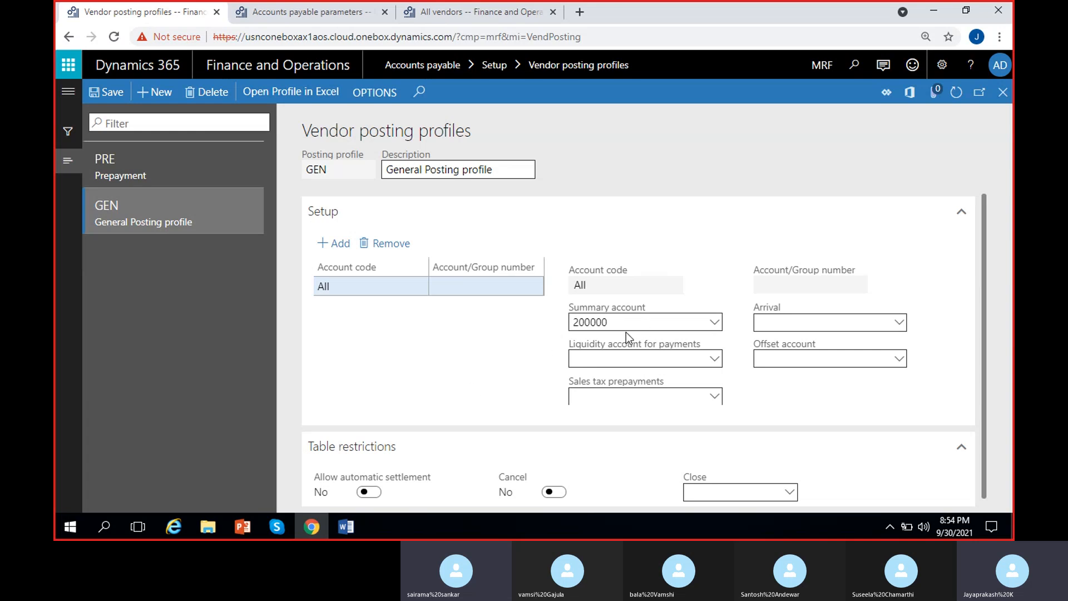
{"action": "left_click", "coordinate": [167, 166]}
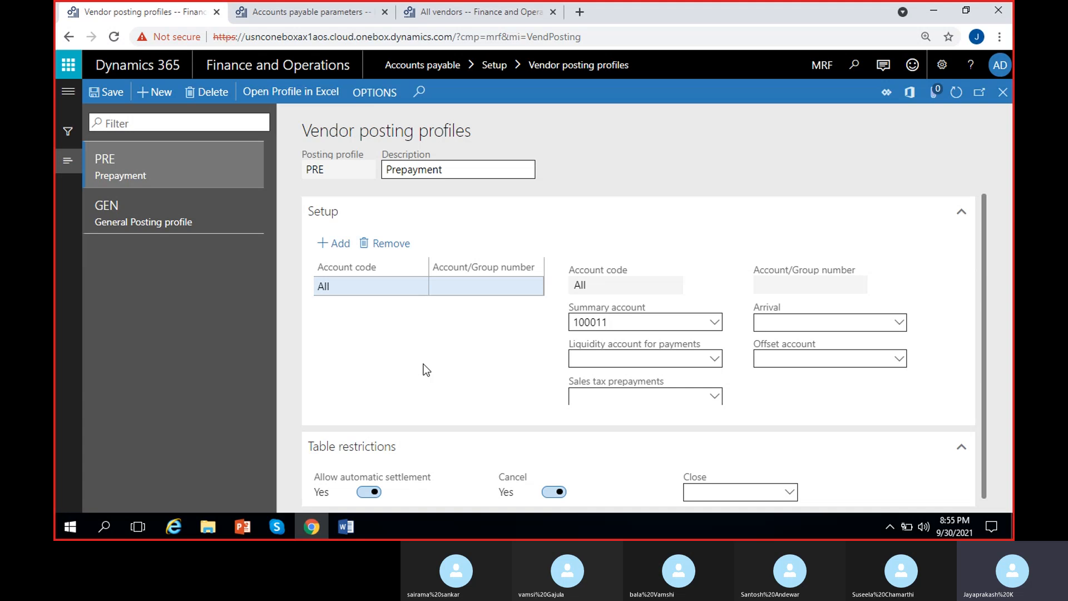
{"action": "left_click", "coordinate": [280, 527]}
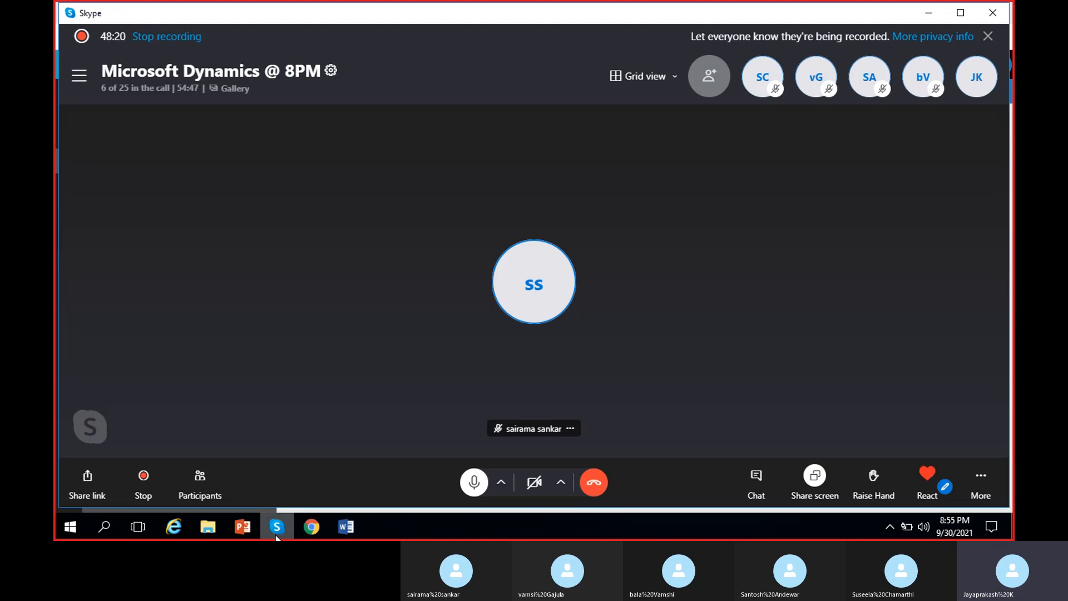